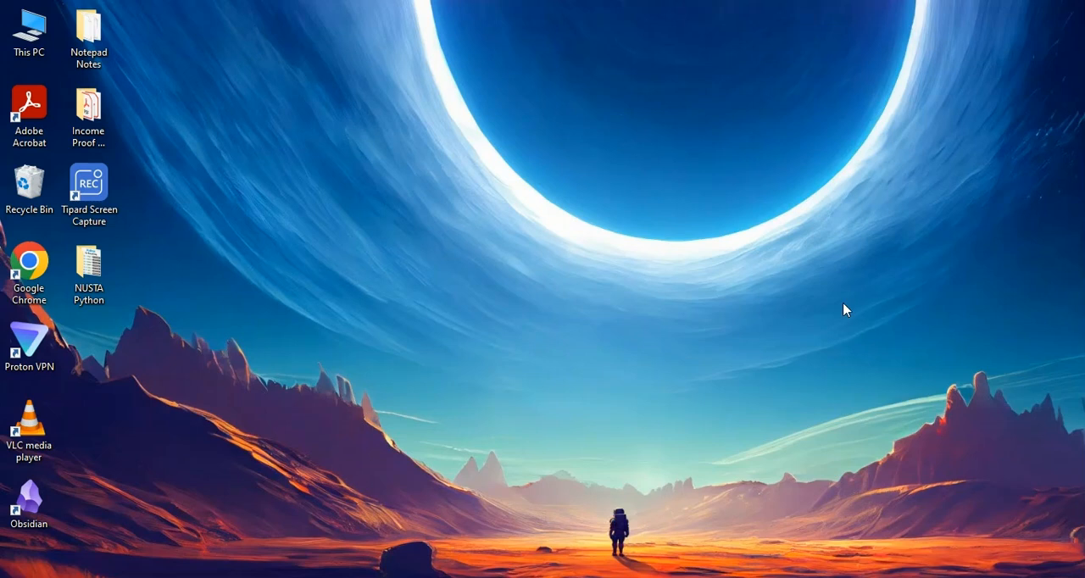
Connect the computer to the wireless display named TV and close the list of devices.
key(super+k)
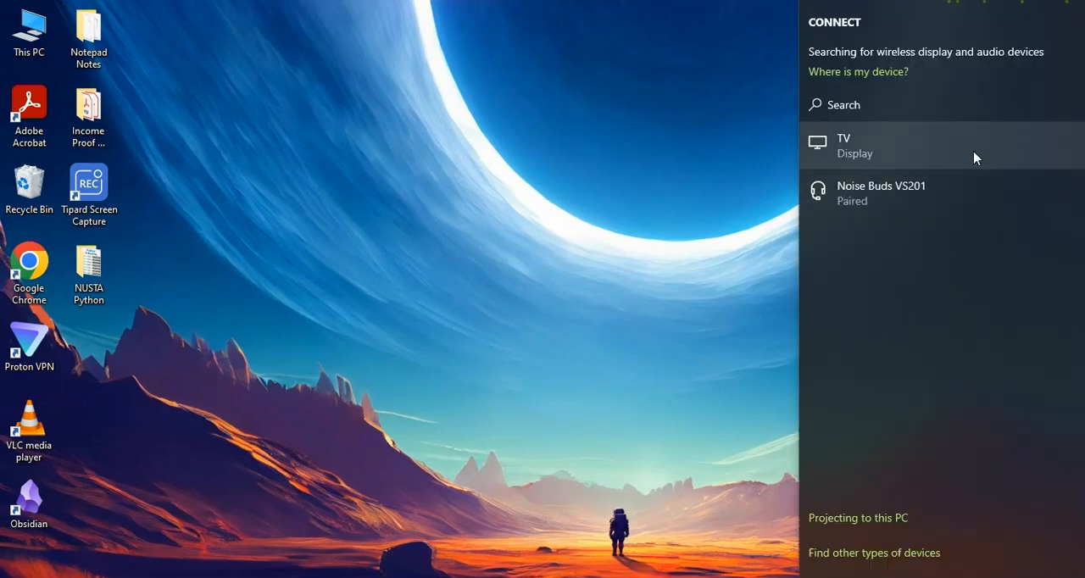
click(976, 160)
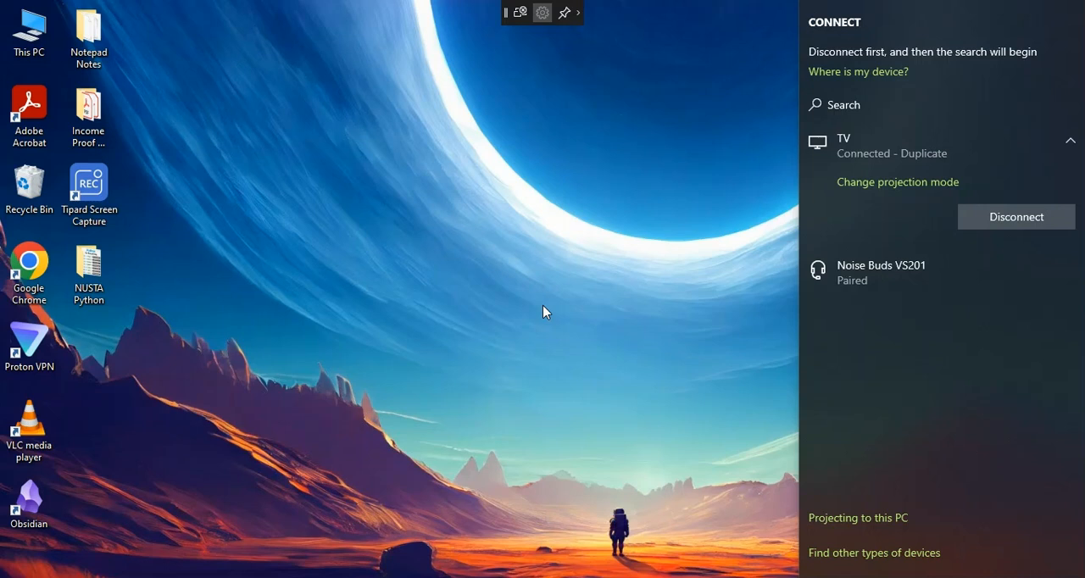
click(624, 306)
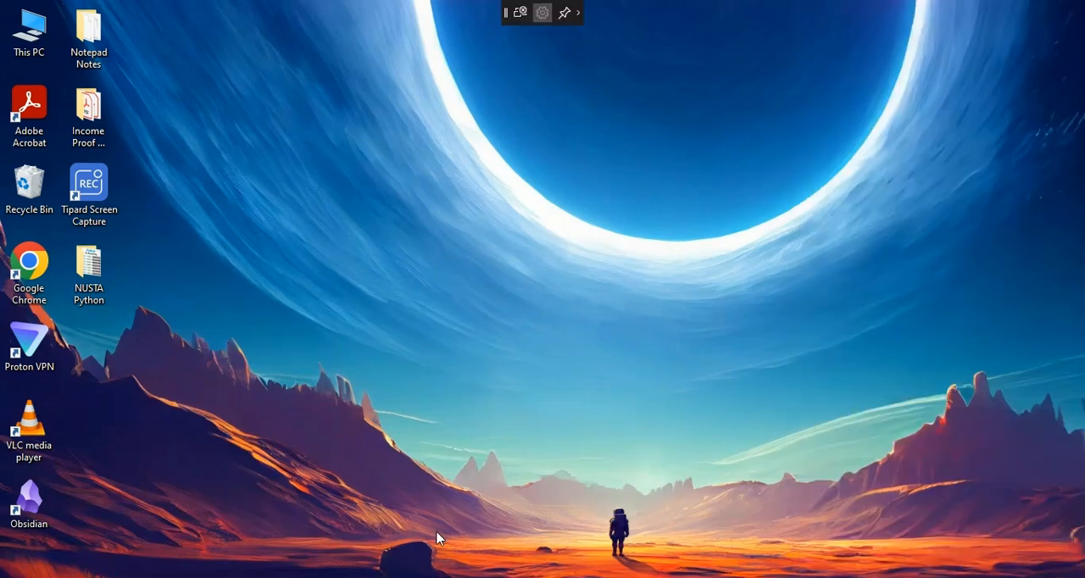
Switch to the Day 2 class work workbook in Excel and maximize its window.
click(559, 577)
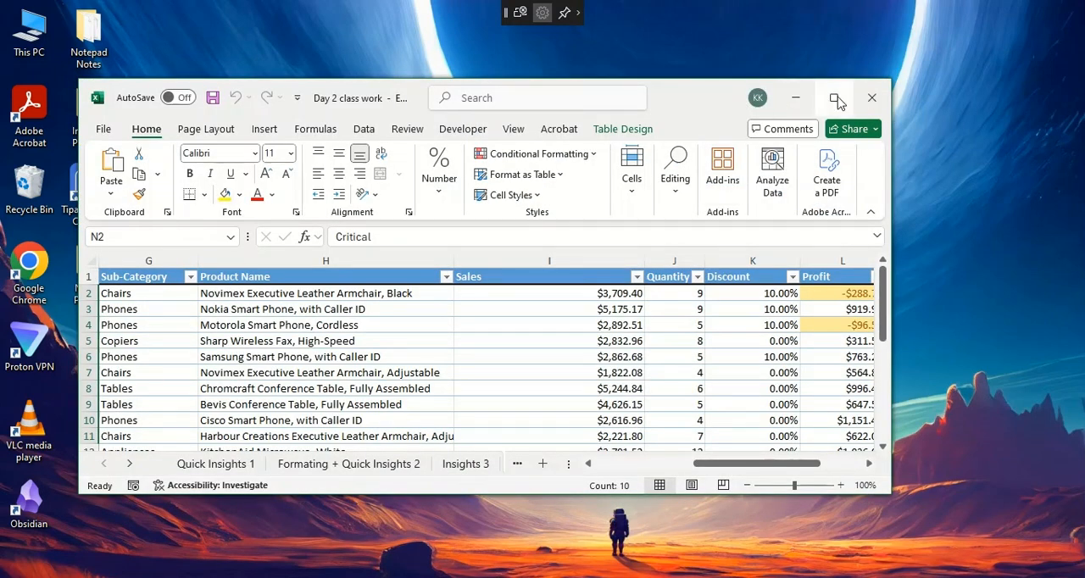
click(833, 98)
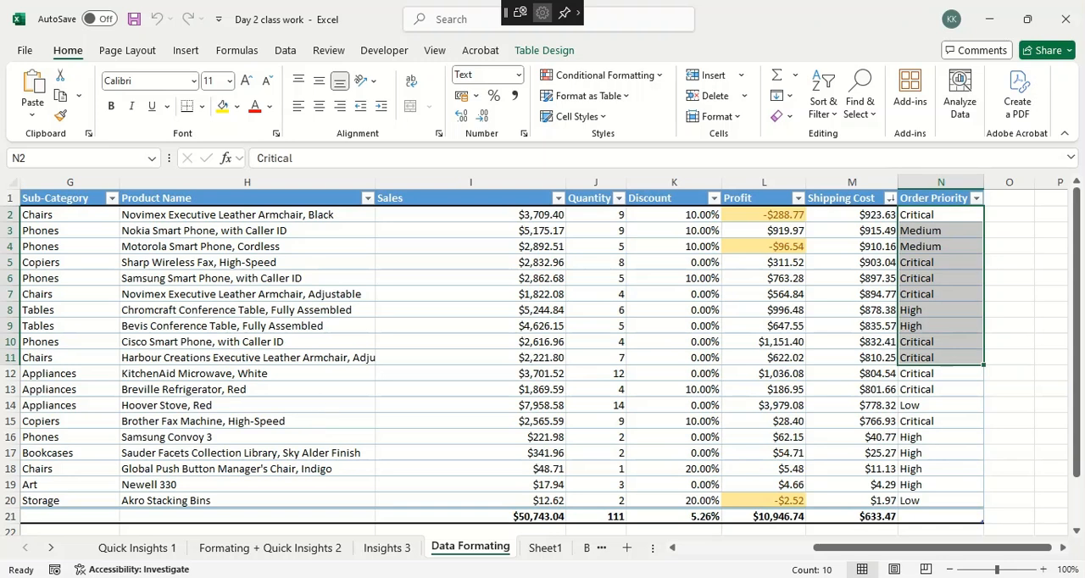
key(super+s)
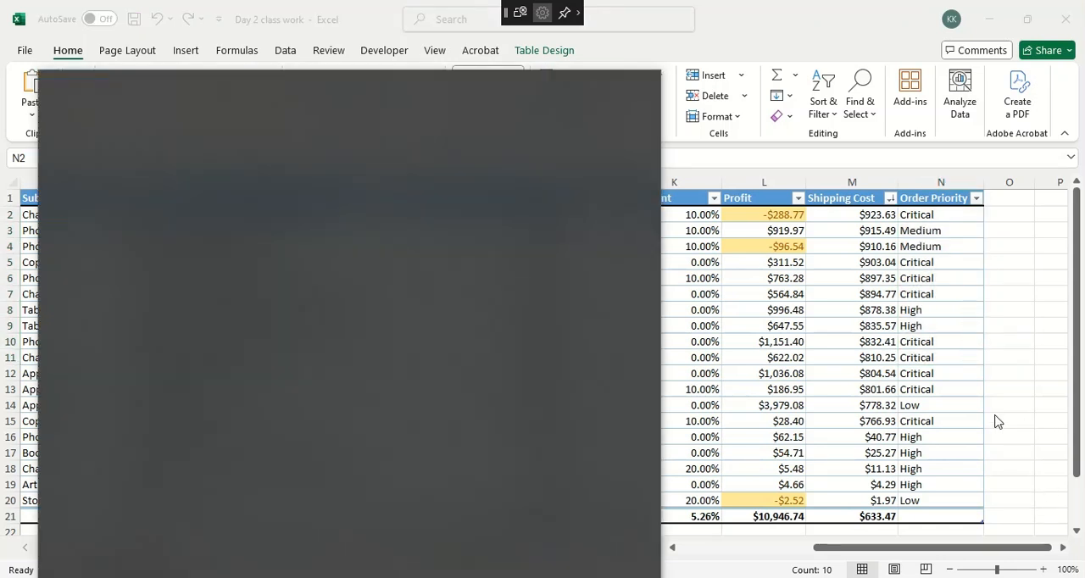
key(Escape)
click(965, 406)
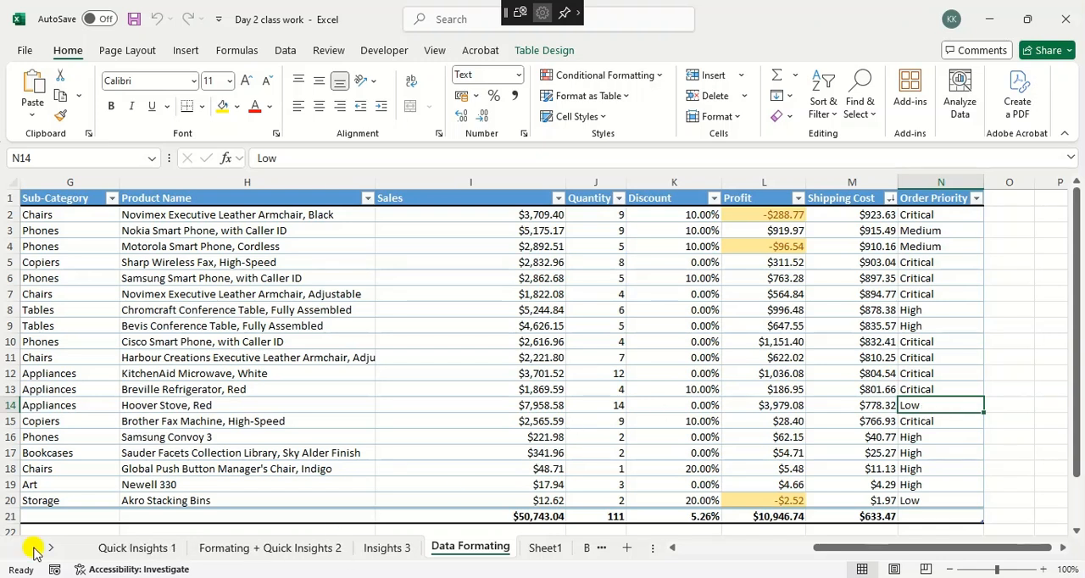
View the Quick Insights 1 and Formating + Quick Insights 2 sheets and check the list of wireless displays.
click(119, 549)
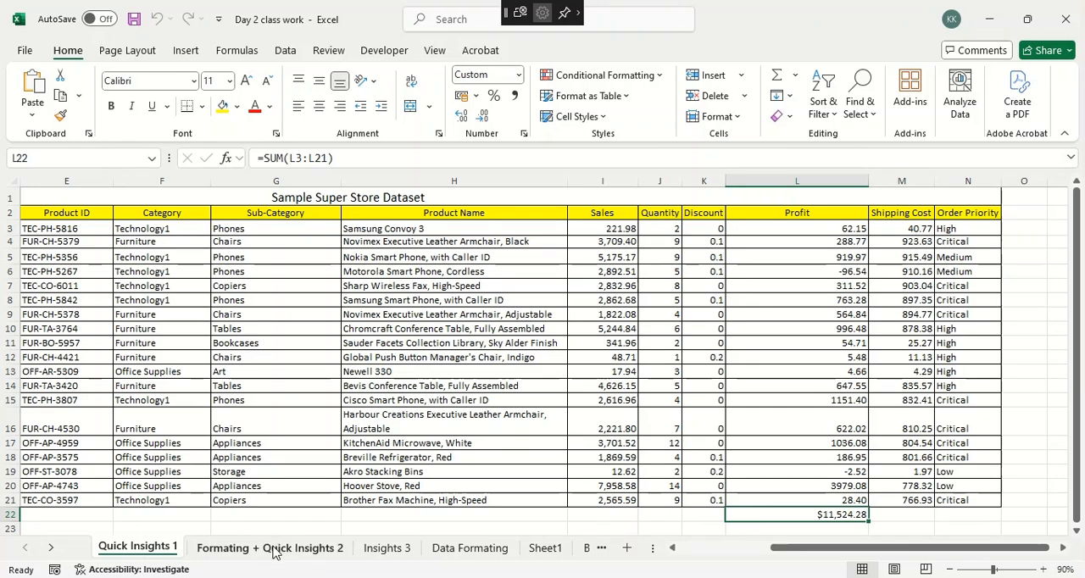
click(298, 549)
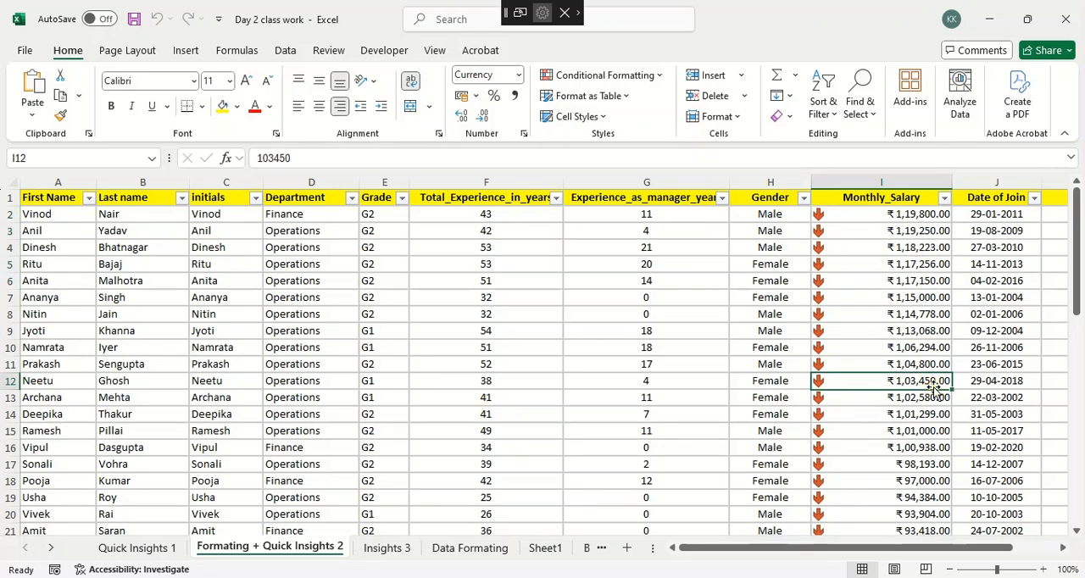
key(super+k)
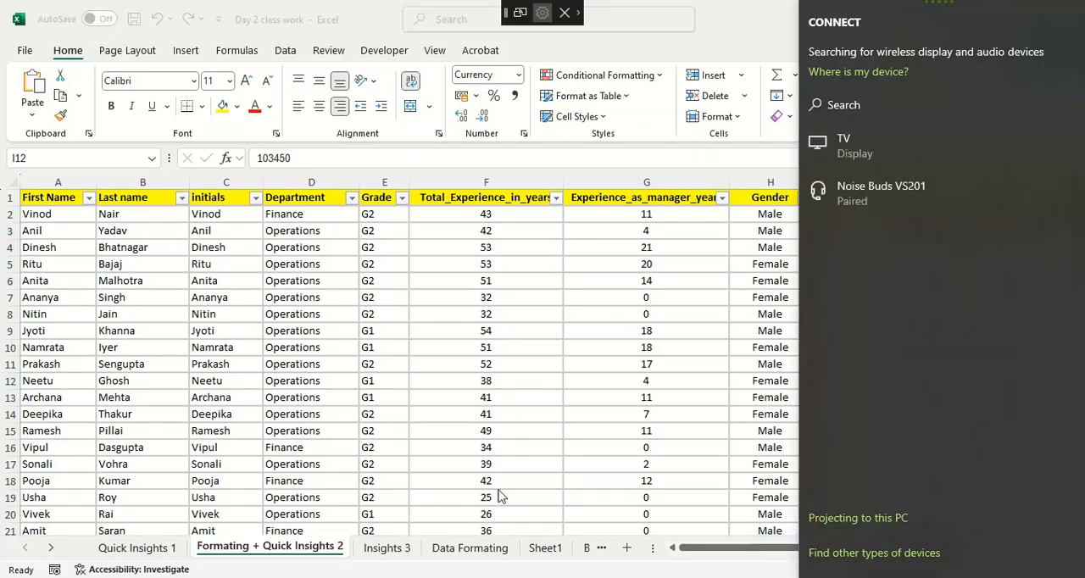
key(Escape)
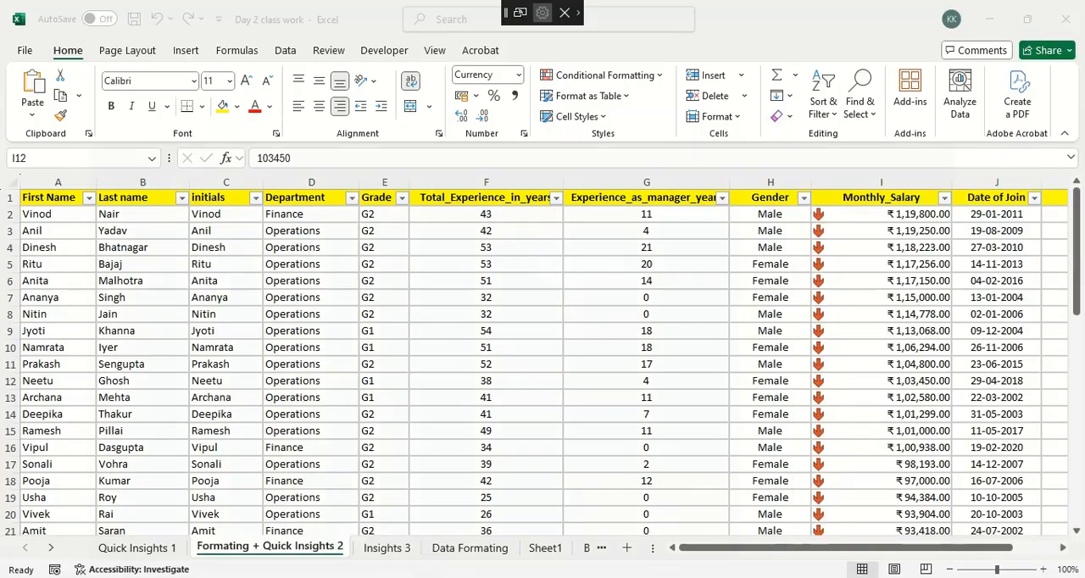
Switch to the Google Meet call, share the entire screen with the participants and hide the sharing notice.
key(alt+Tab)
click(592, 558)
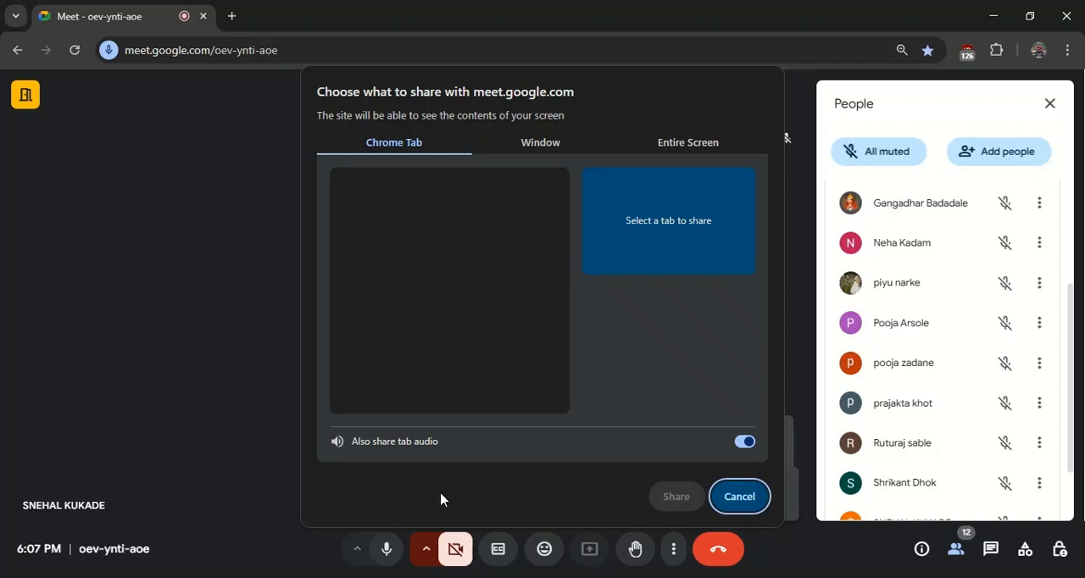
click(655, 146)
click(527, 324)
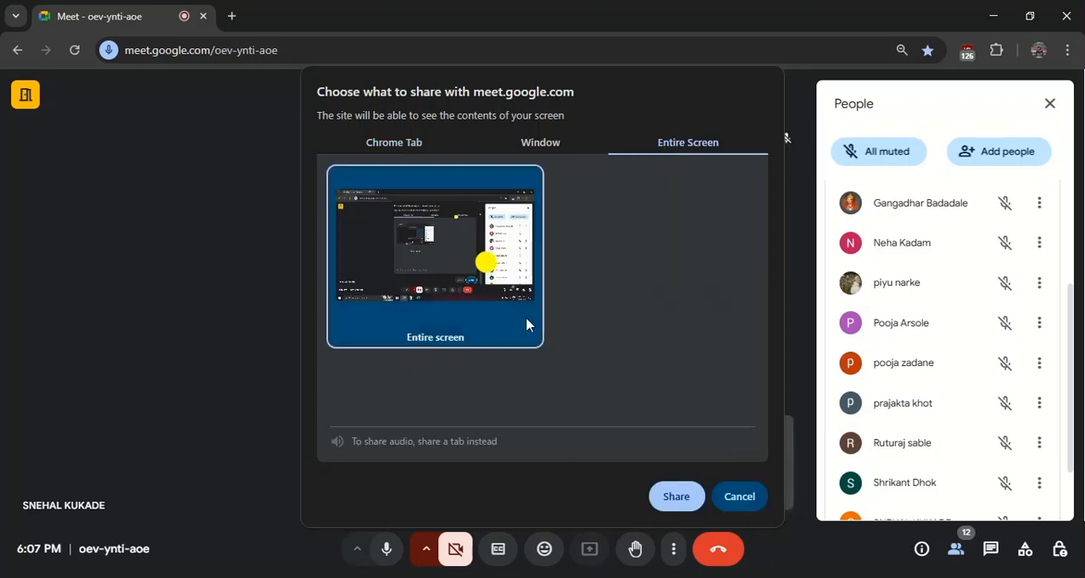
click(679, 497)
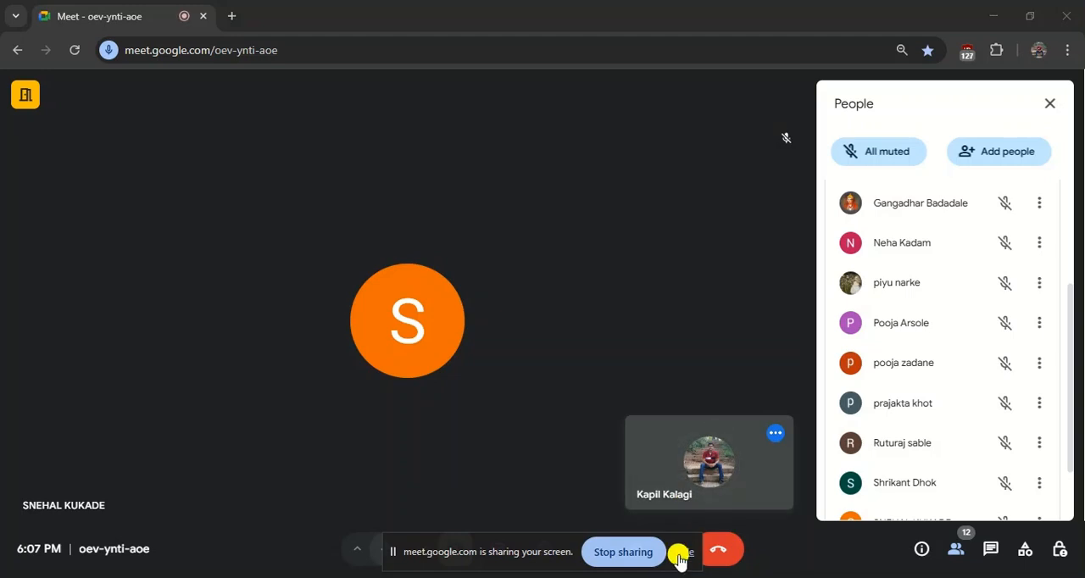
click(684, 552)
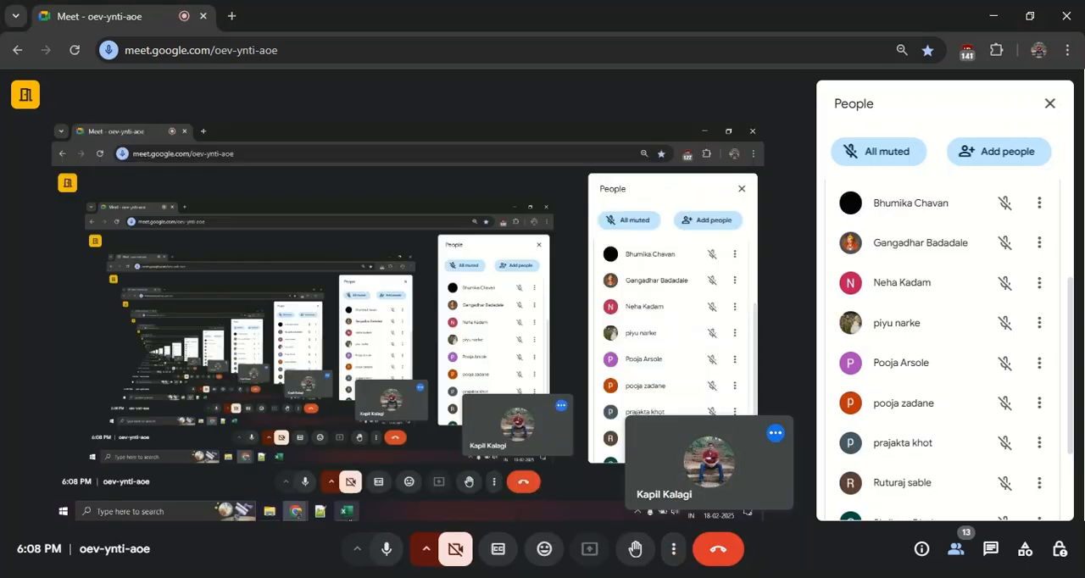
Switch back to the Day 2 class work workbook in Excel and show the Quick Insights 1 sheet from its first column.
click(449, 577)
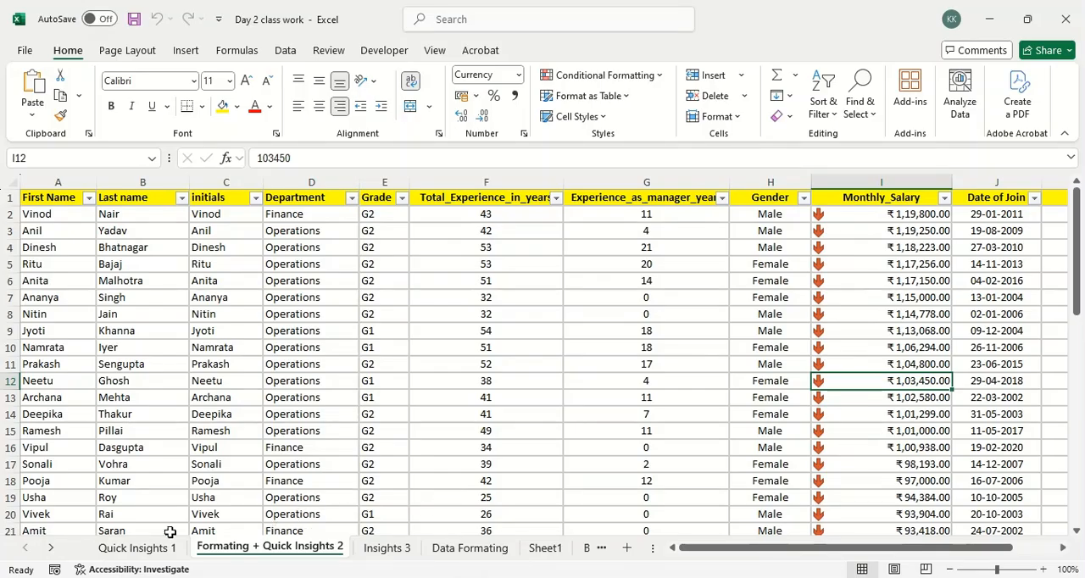
click(145, 547)
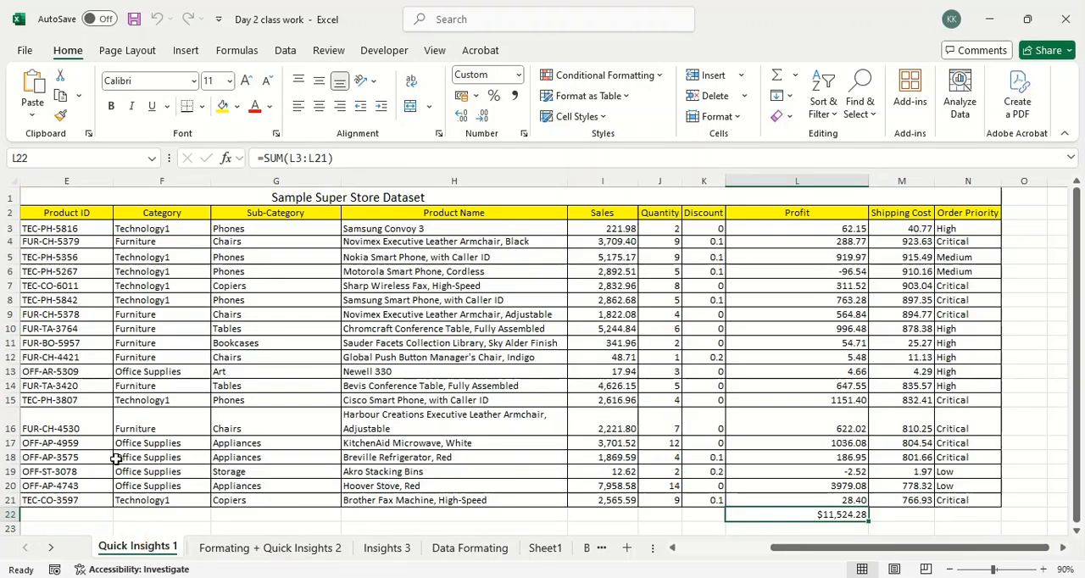
click(673, 549)
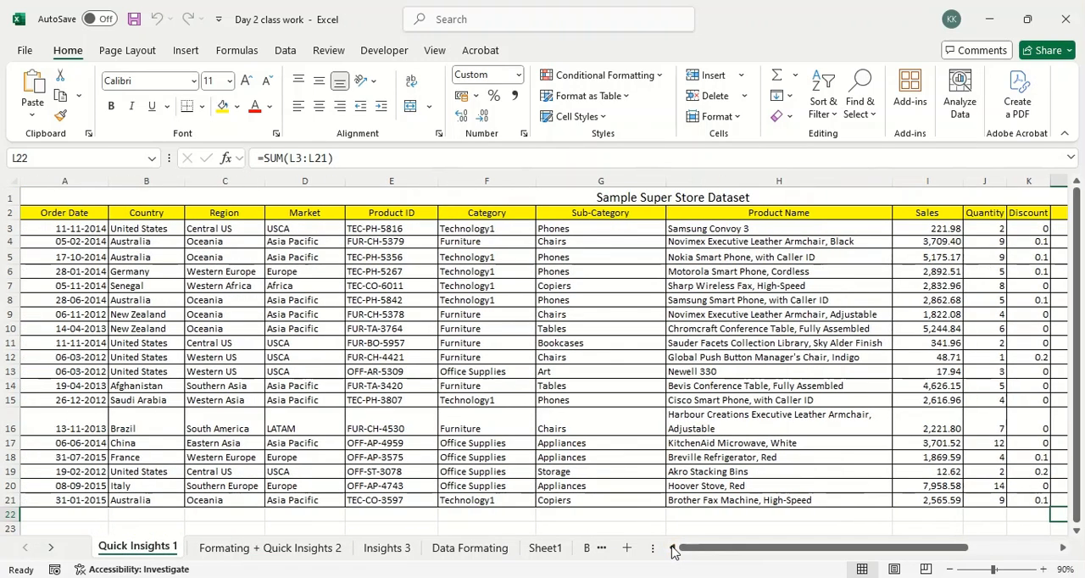
scroll(456, 386, down, 2)
scroll(457, 386, up, 2)
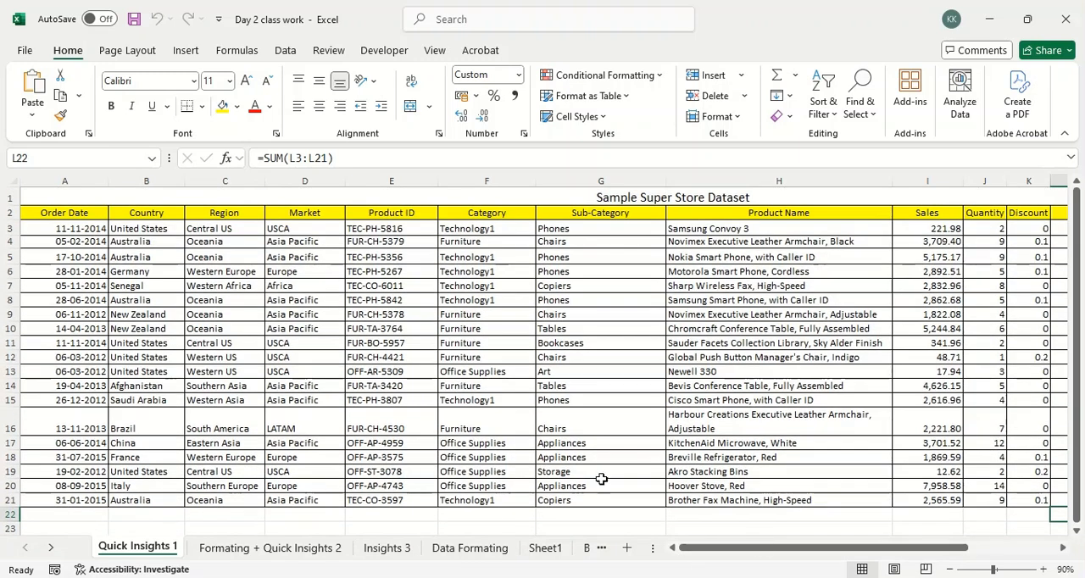
drag(766, 551, 765, 555)
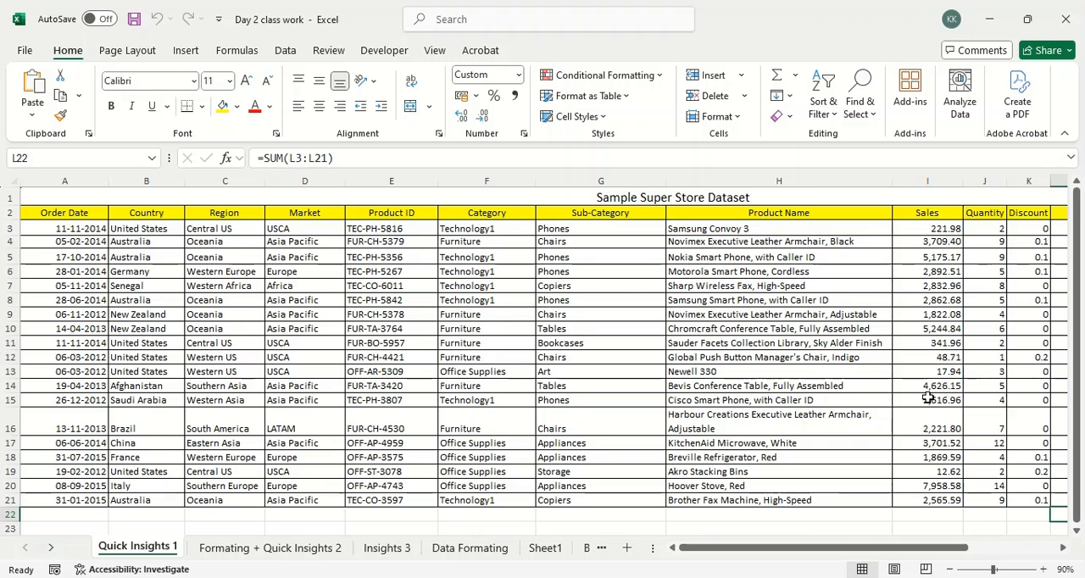
Examine the Order Date, Country, Region, Product ID, Category and Sub-Category columns of the Sample Super Store Dataset.
click(1044, 570)
click(1044, 570)
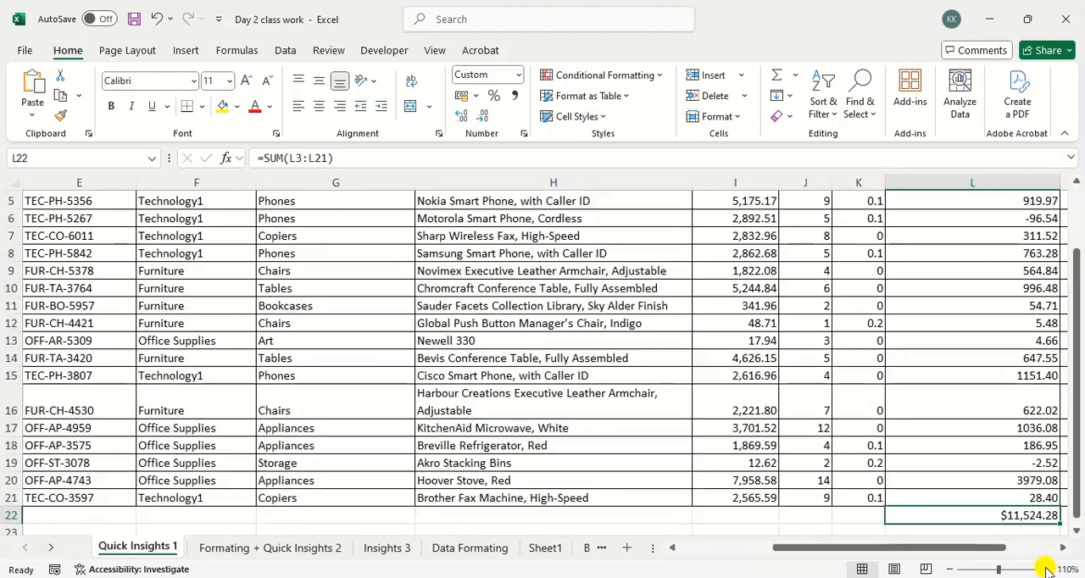
drag(804, 547, 675, 566)
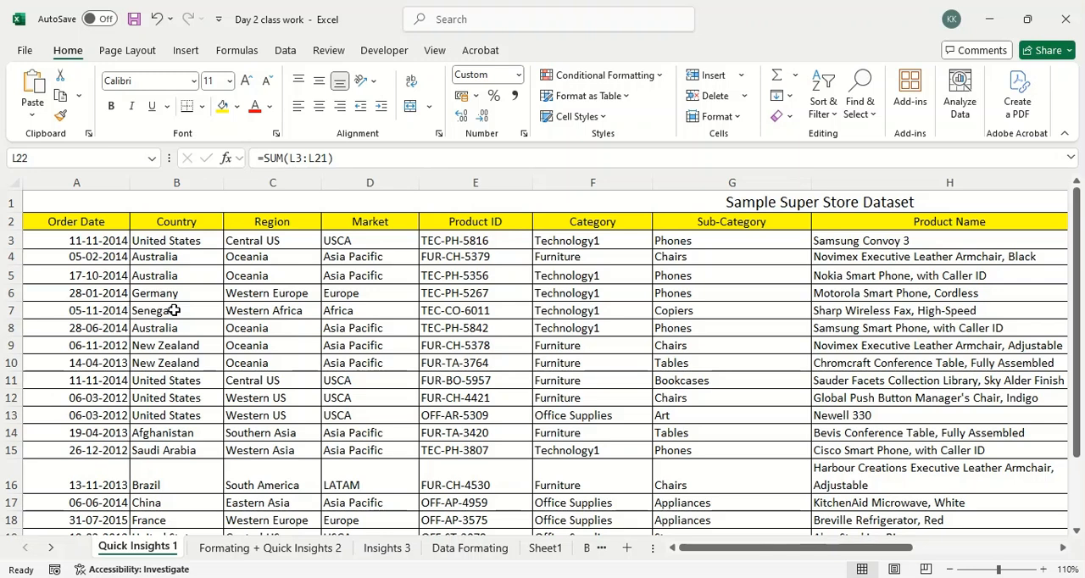
drag(91, 277, 91, 356)
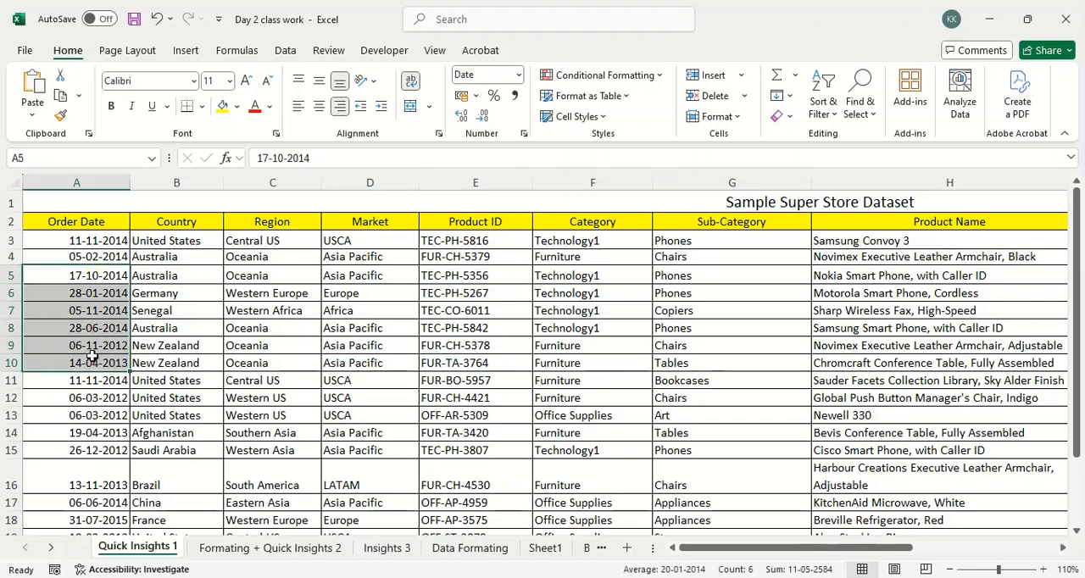
drag(206, 276, 206, 322)
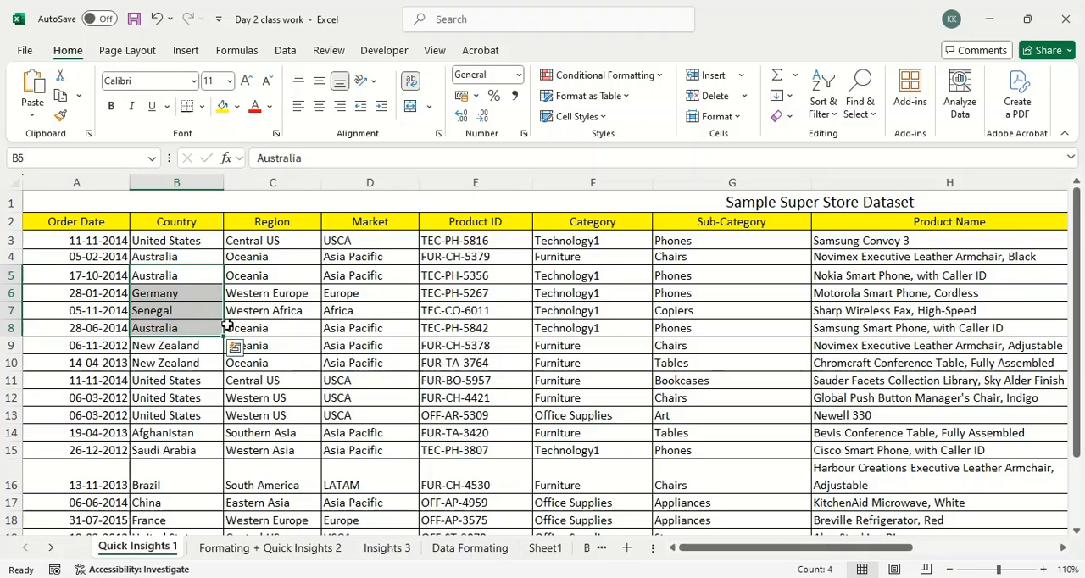
drag(282, 289, 275, 340)
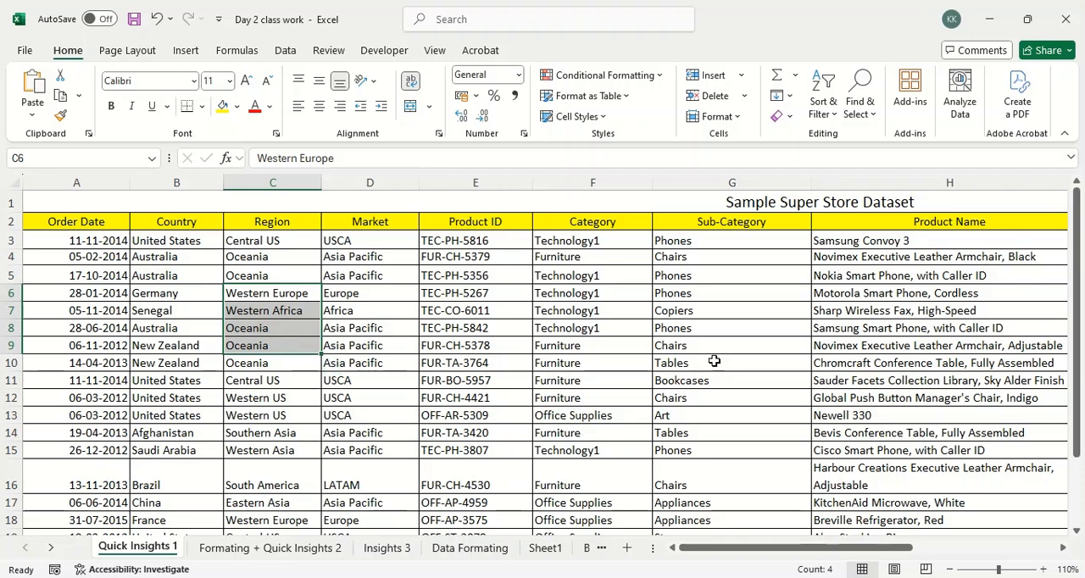
drag(485, 295, 513, 485)
drag(606, 283, 599, 392)
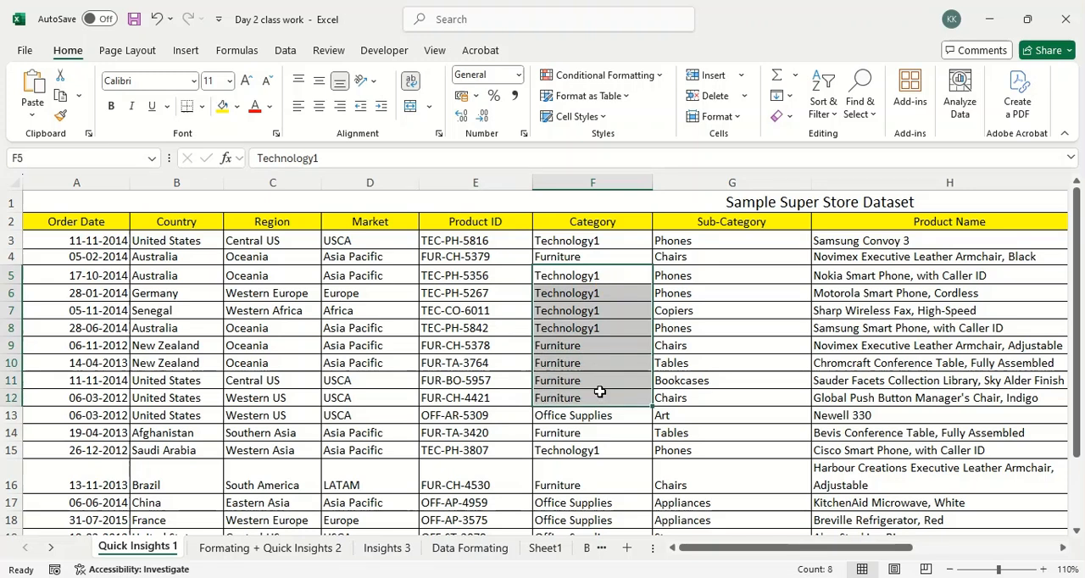
drag(712, 298, 718, 400)
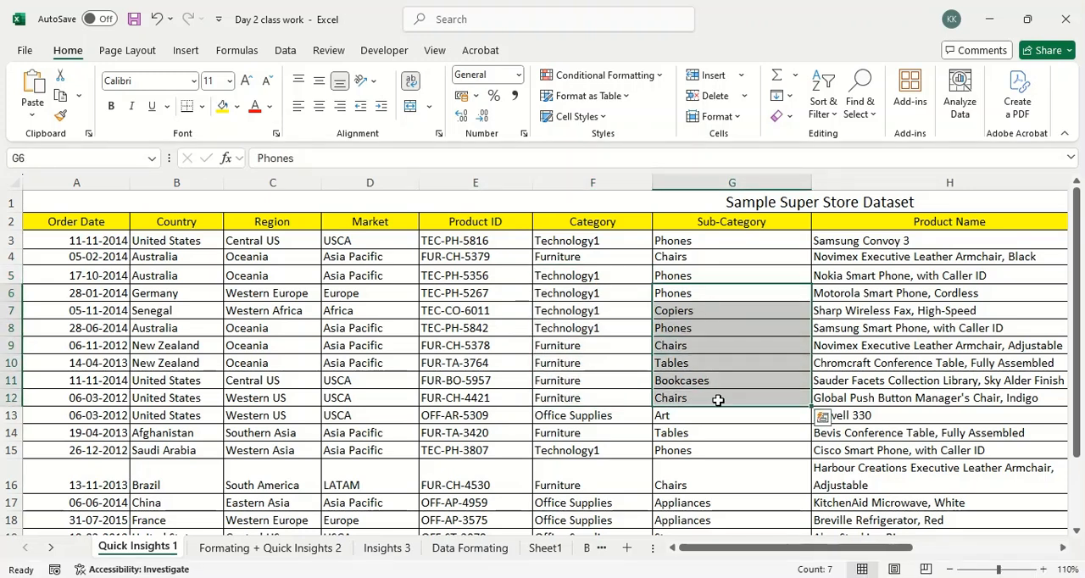
click(699, 348)
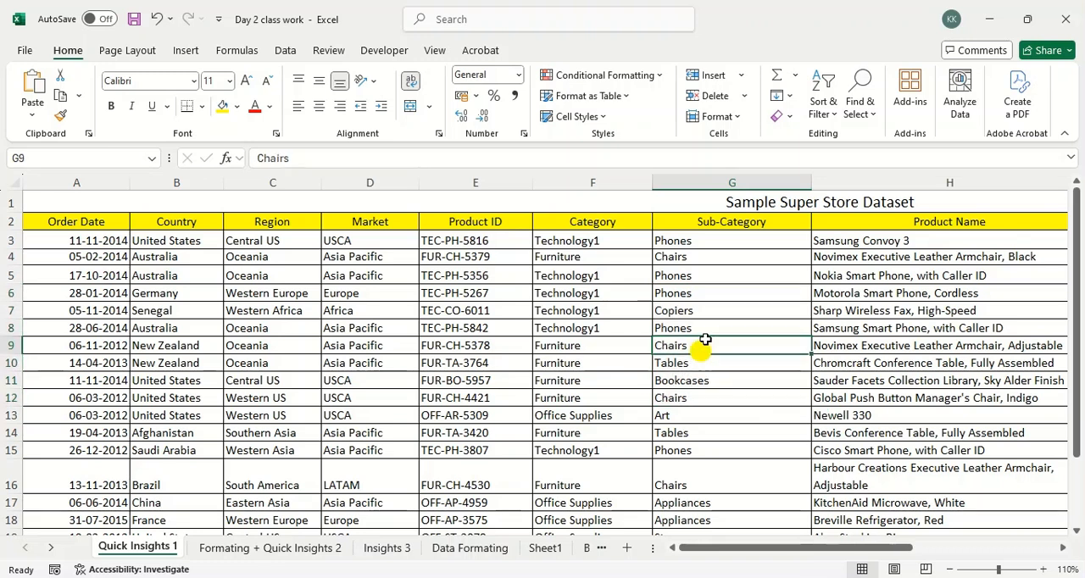
click(717, 314)
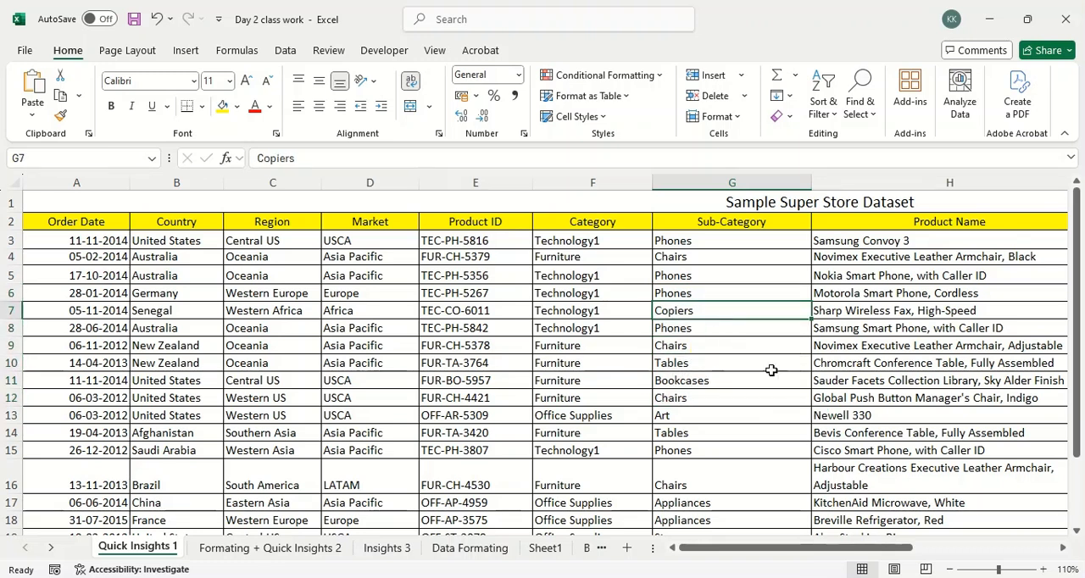
Examine the Product Name entries and the sales, quantity and discount figures of the Sample Super Store Dataset.
drag(806, 548, 903, 560)
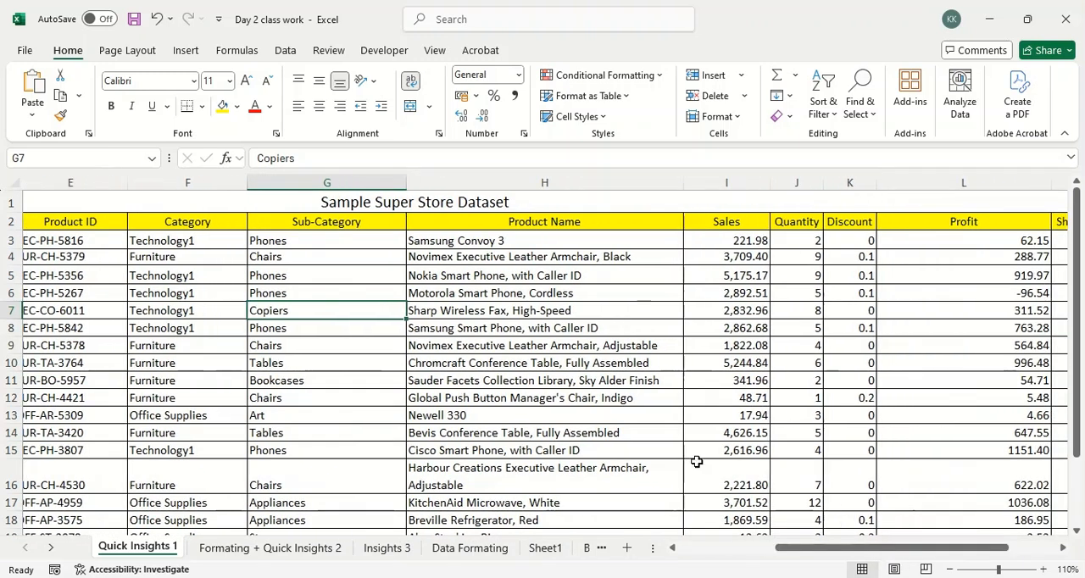
click(492, 310)
click(519, 243)
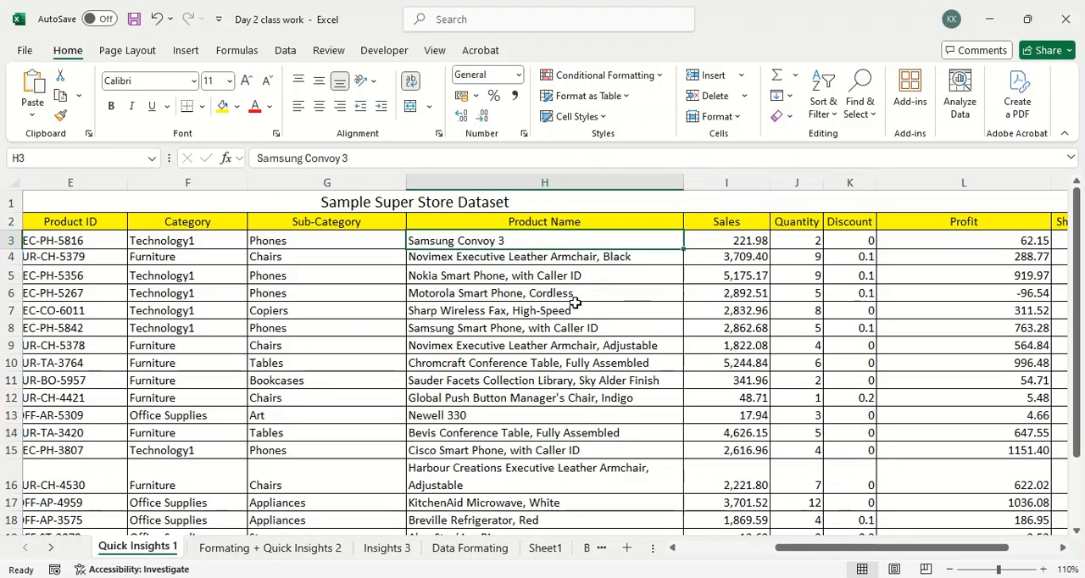
click(534, 311)
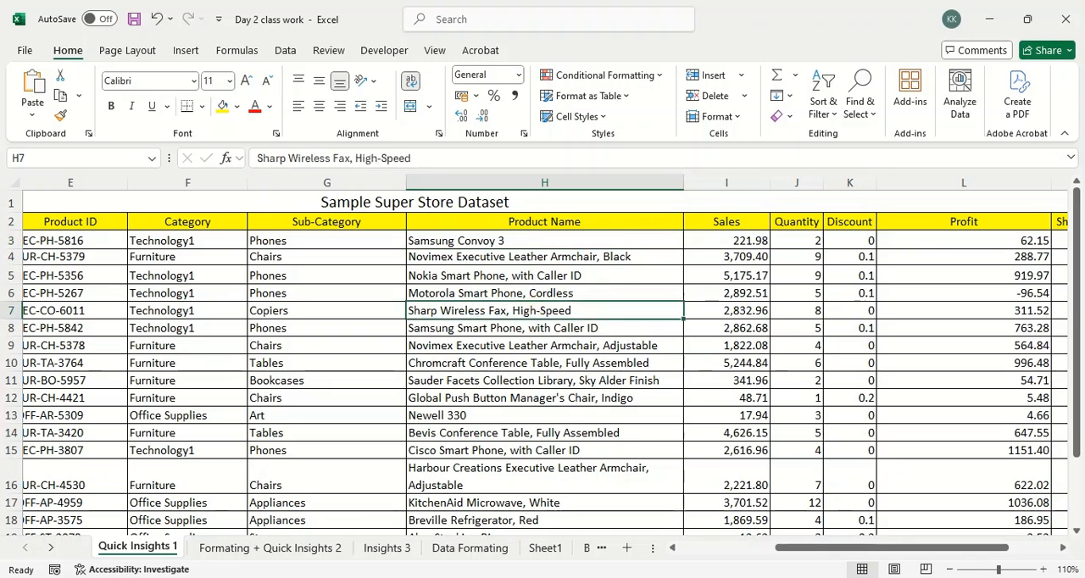
click(1043, 570)
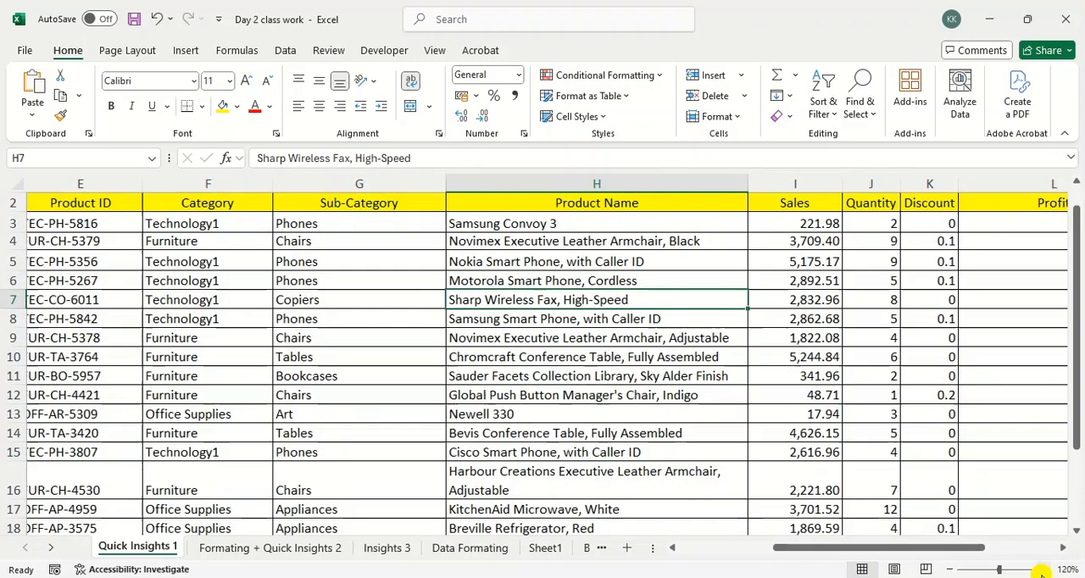
click(1043, 570)
drag(855, 551, 941, 551)
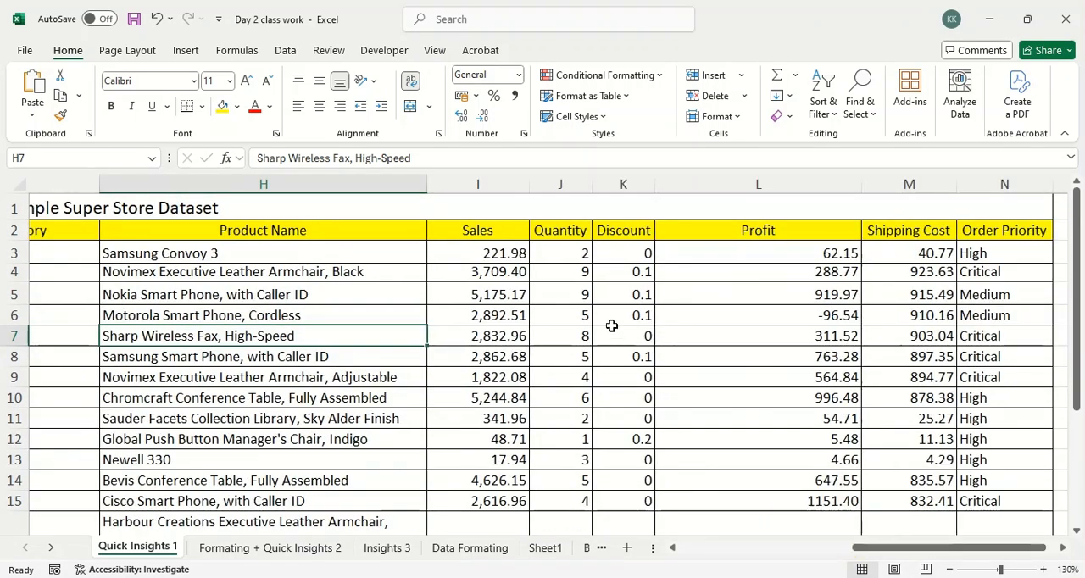
click(646, 328)
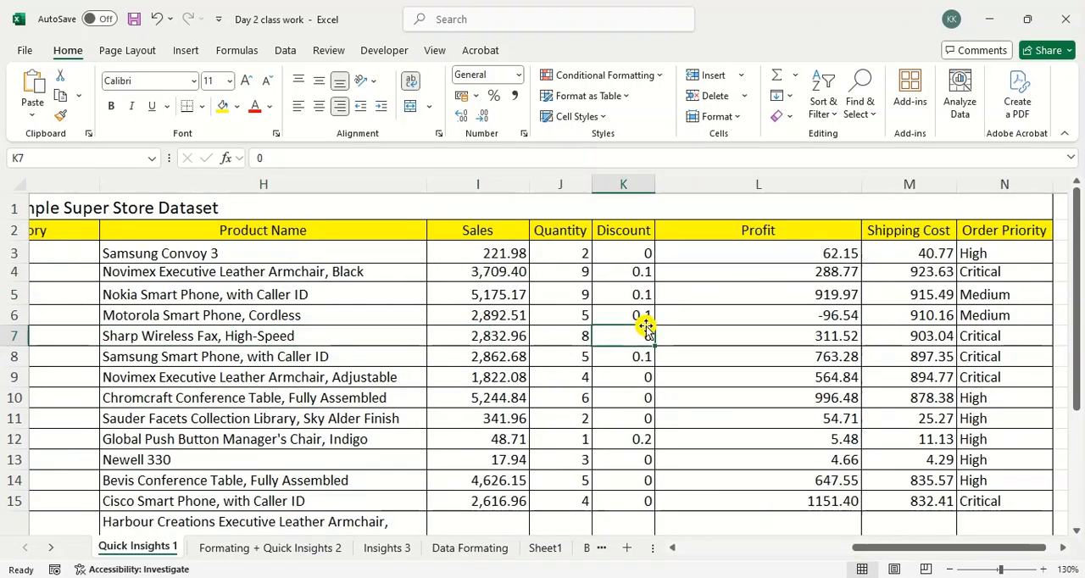
Examine the Profit, Shipping Cost and Order Priority columns of the Sample Super Store Dataset.
click(734, 334)
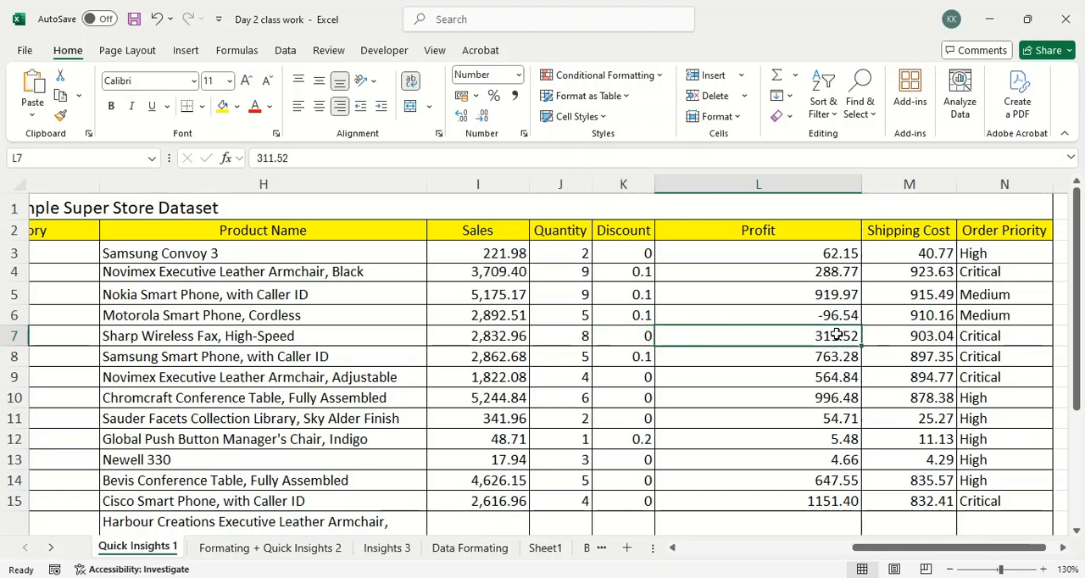
click(889, 352)
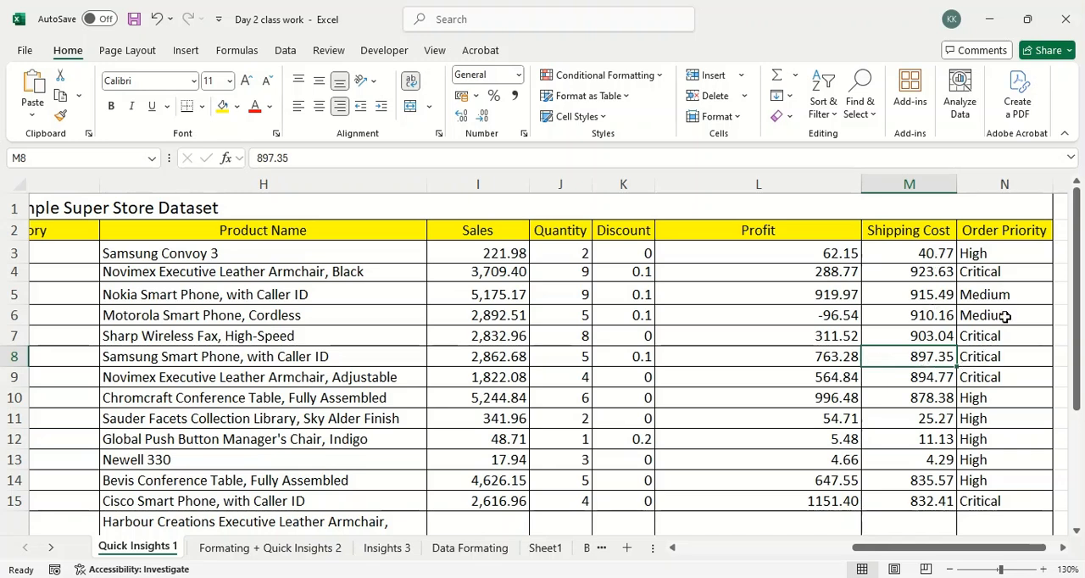
scroll(1010, 339, down, 2)
scroll(1010, 339, up, 2)
drag(1005, 271, 1017, 432)
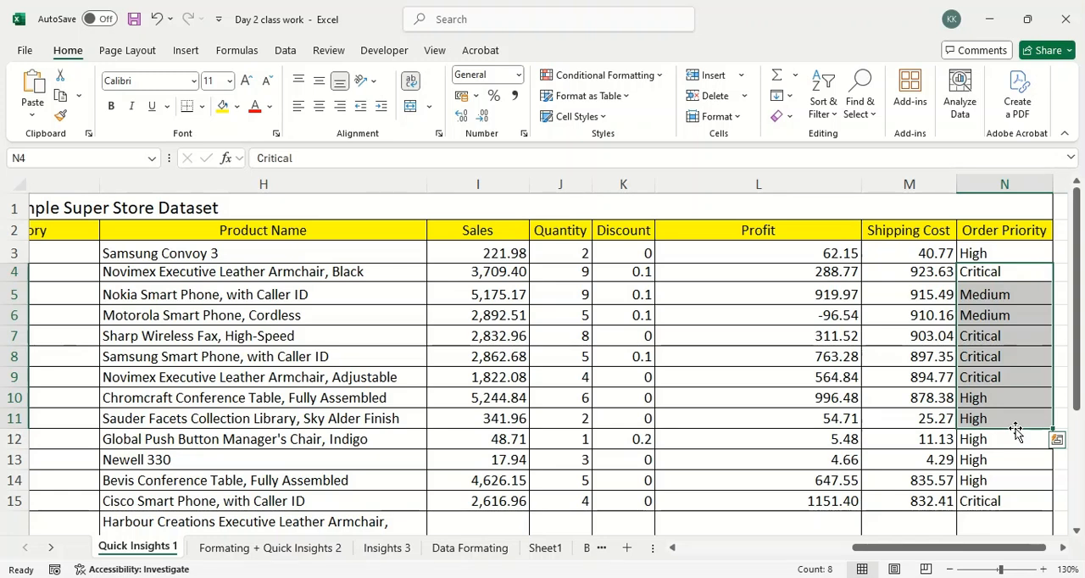
Switch to the Google Meet call, raise the system volume and return to the Day 2 class work workbook in Excel.
key(alt+Tab)
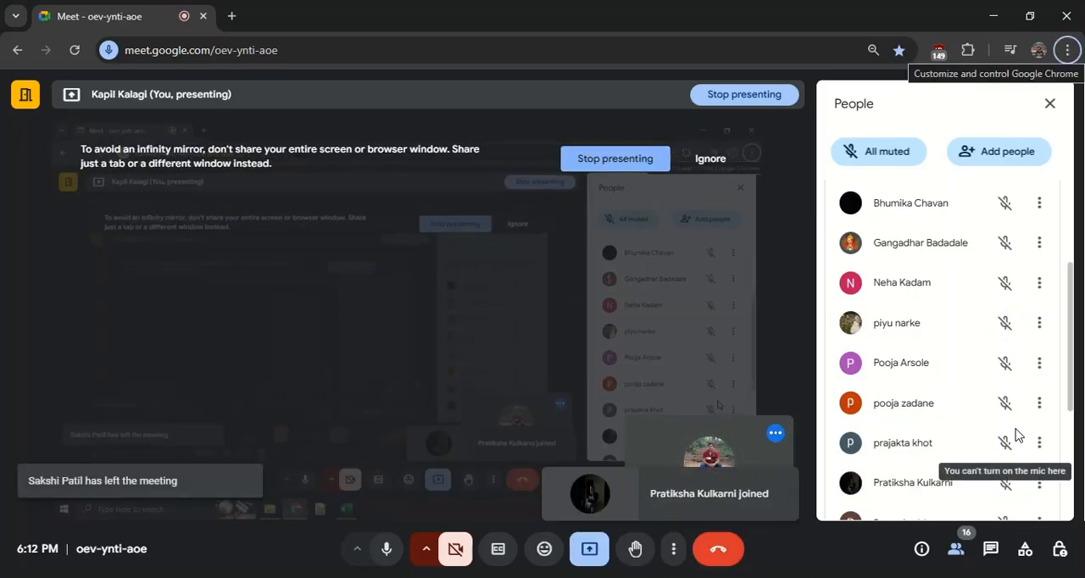
key(XF86AudioRaiseVolume)
key(XF86AudioRaiseVolume)
key(XF86AudioRaiseVolume)
key(XF86AudioRaiseVolume)
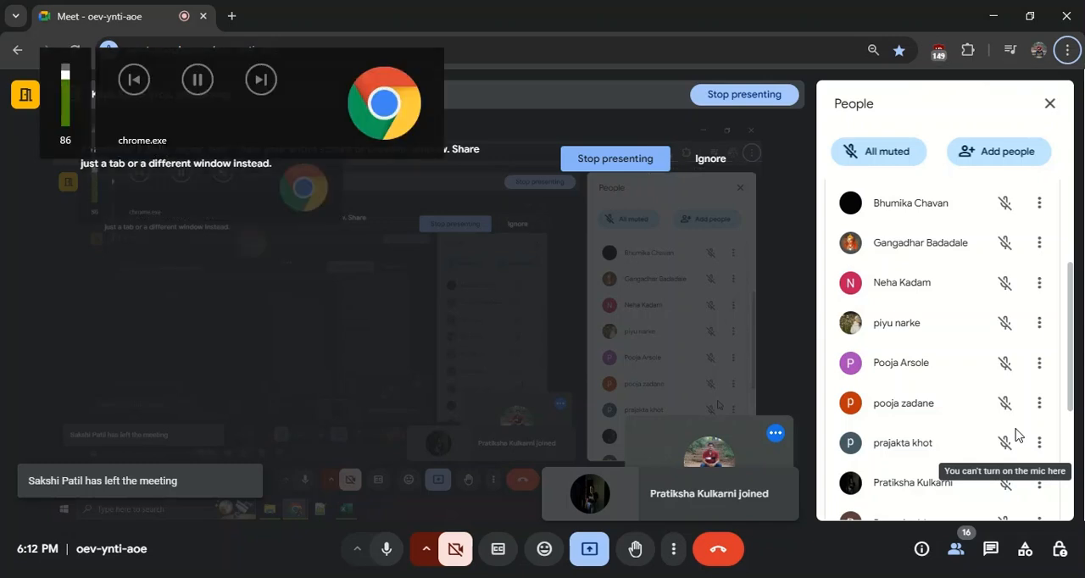
key(XF86AudioRaiseVolume)
key(XF86AudioRaiseVolume)
key(XF86AudioRaiseVolume)
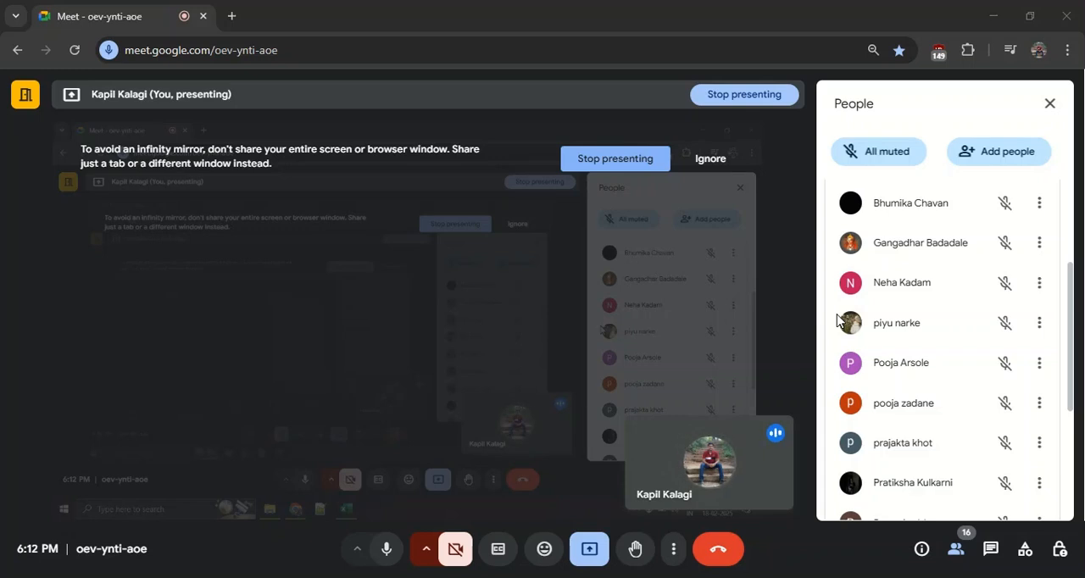
key(alt+Tab)
key(alt+Tab)
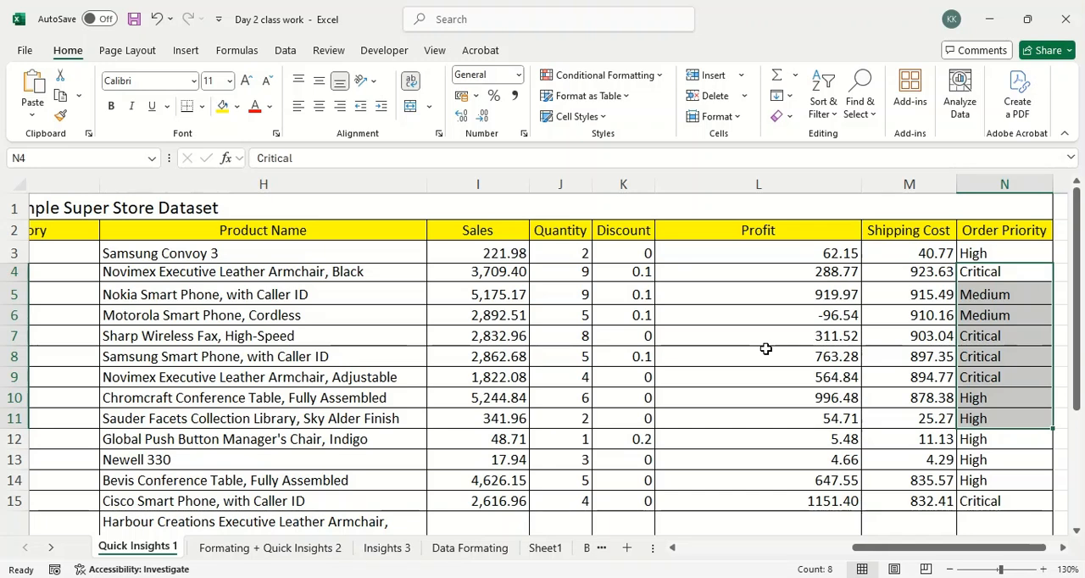
Examine the last rows of the dataset and its Order Date entries from the first record to row 21.
scroll(766, 349, down, 3)
scroll(797, 424, down, 2)
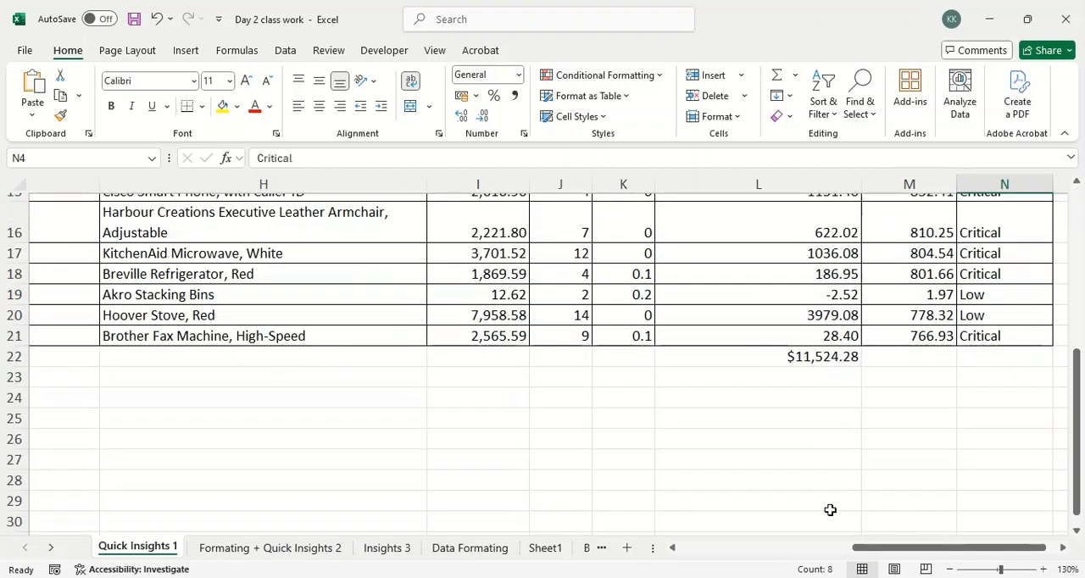
drag(865, 553, 497, 549)
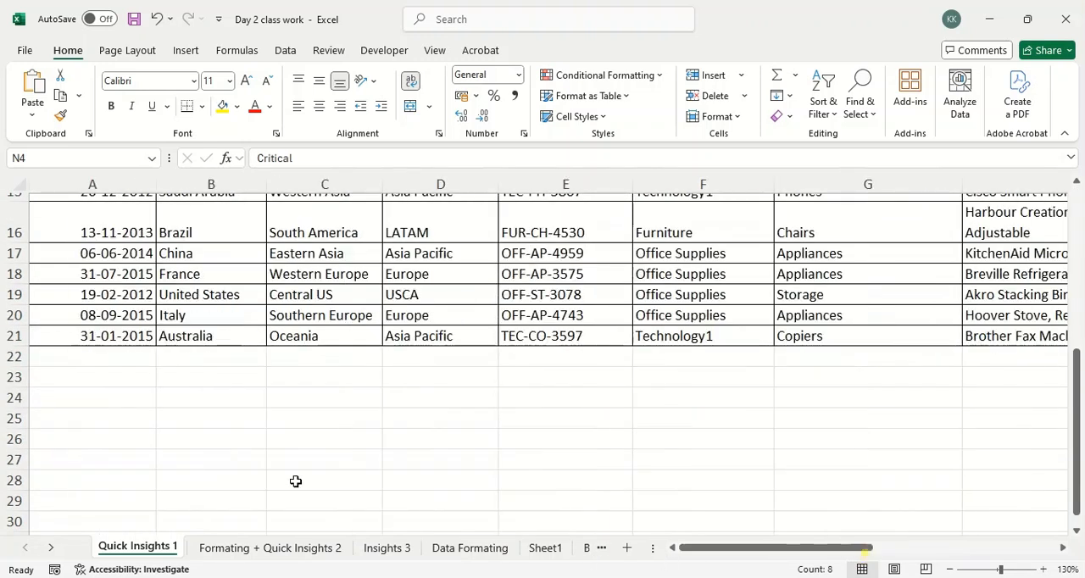
scroll(296, 482, up, 5)
drag(112, 262, 95, 433)
scroll(113, 471, down, 3)
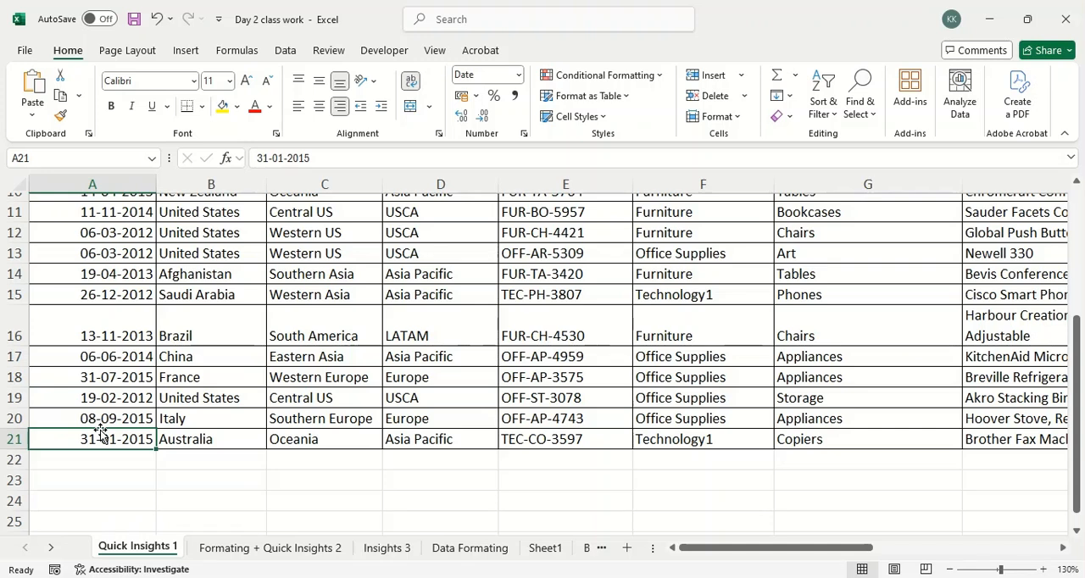
scroll(212, 339, up, 3)
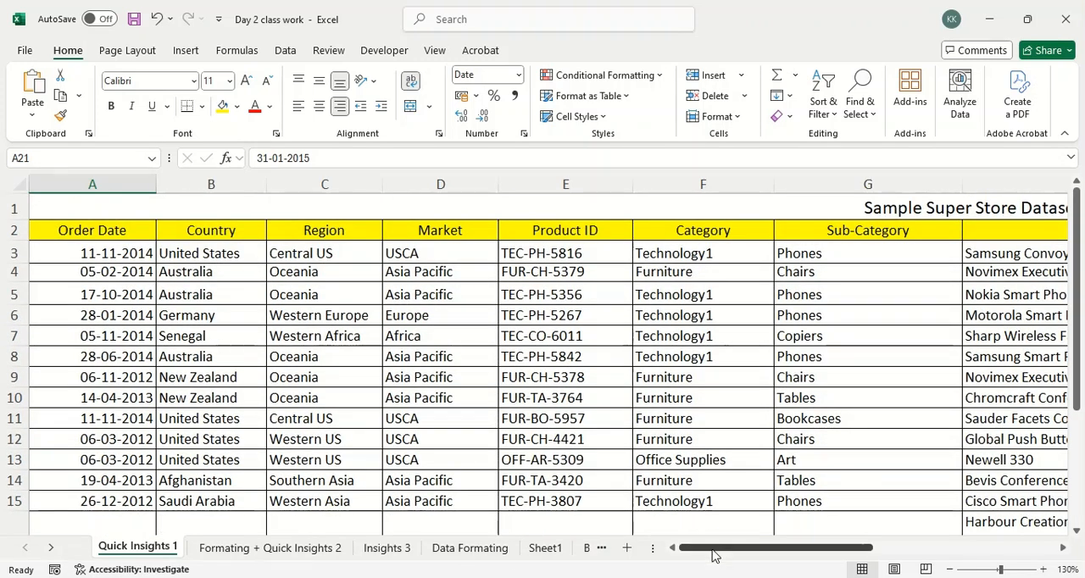
Examine the Sales figures from the first product down to the empty cells below the column.
drag(712, 551, 866, 552)
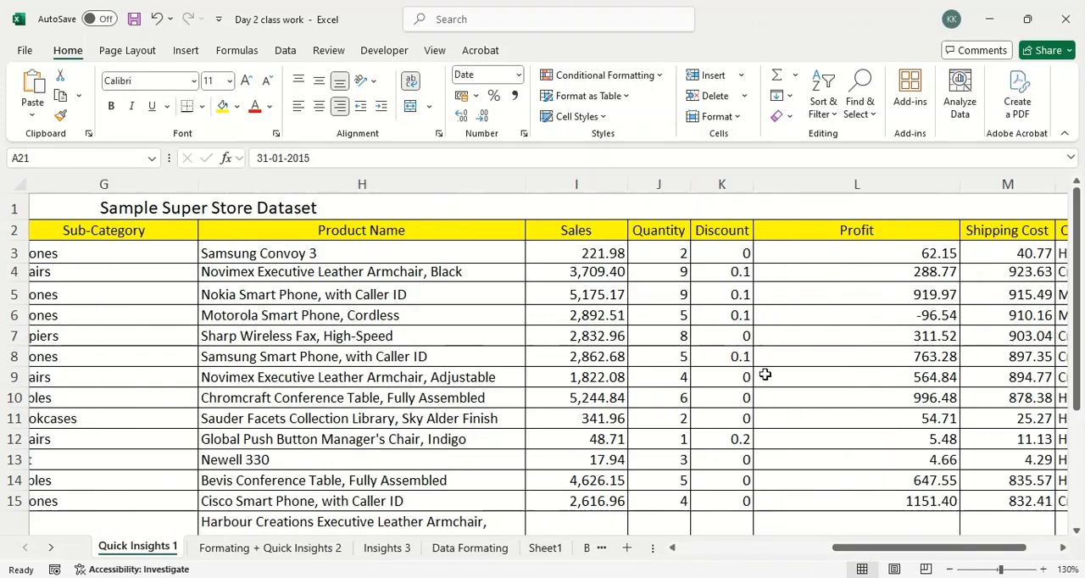
drag(582, 258, 559, 430)
click(560, 461)
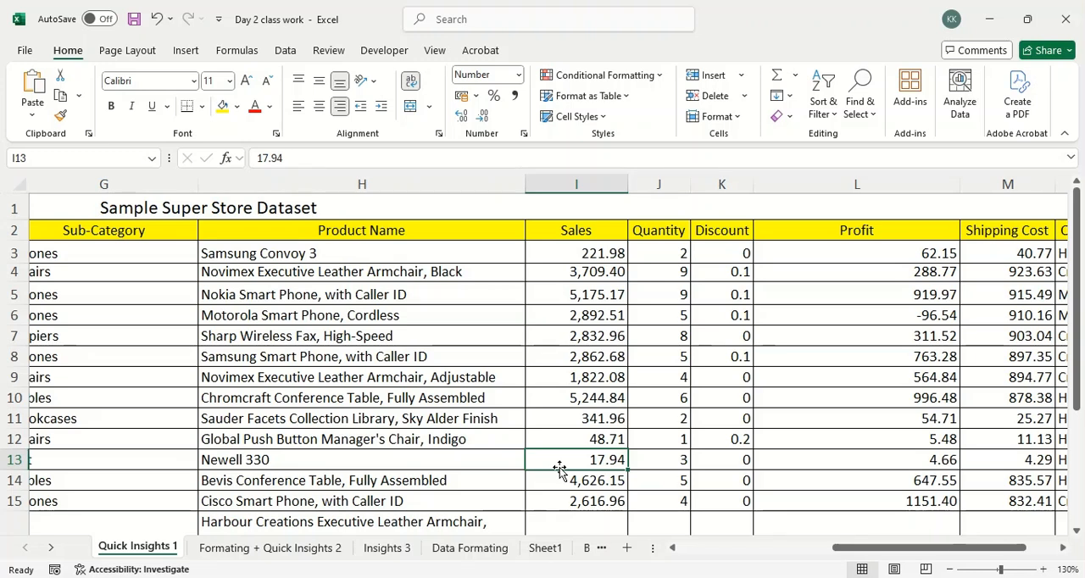
scroll(596, 433, down, 6)
scroll(586, 368, up, 3)
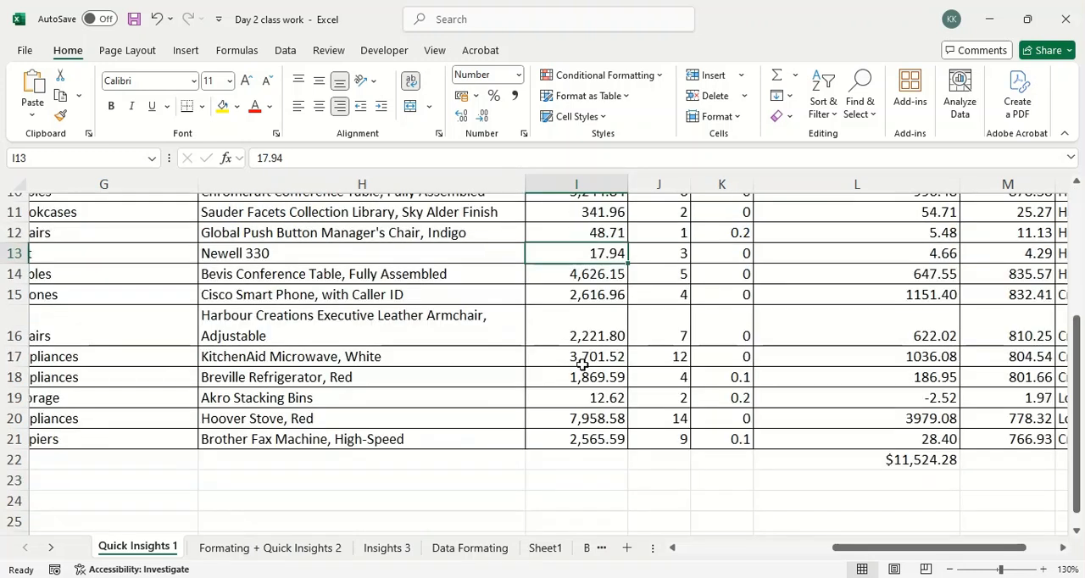
scroll(583, 369, down, 2)
click(572, 374)
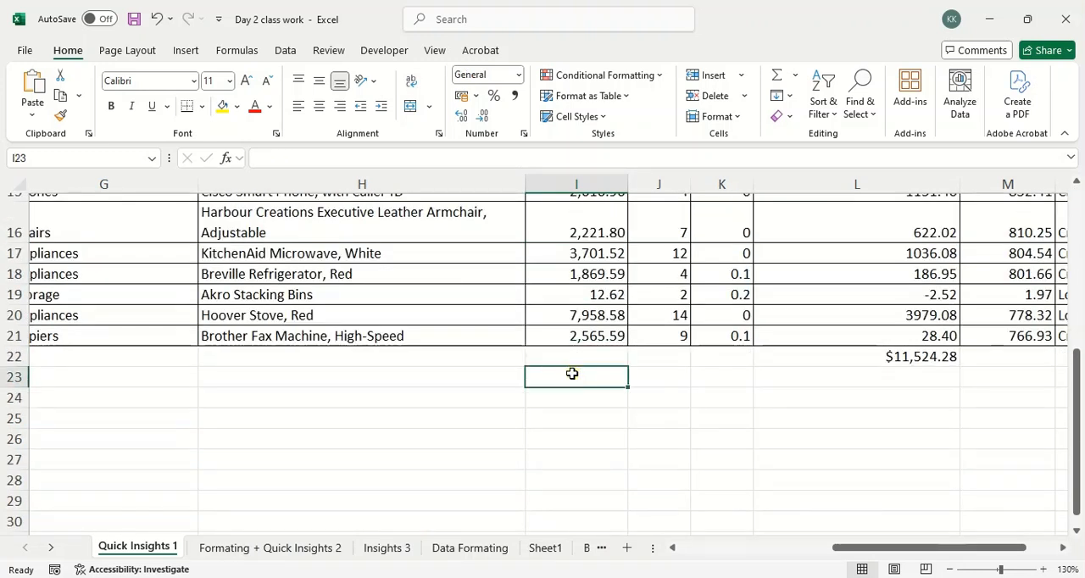
scroll(574, 375, up, 2)
Start a formula in cell I22 that adds the sales cells one by one, as far as =I3+I4+I5+.
click(601, 462)
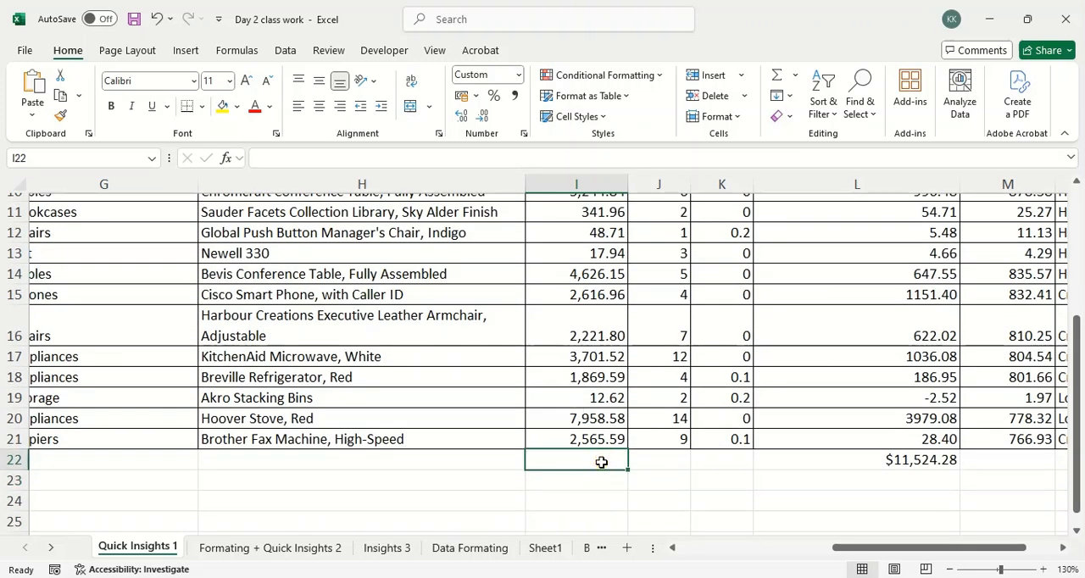
scroll(601, 462, up, 4)
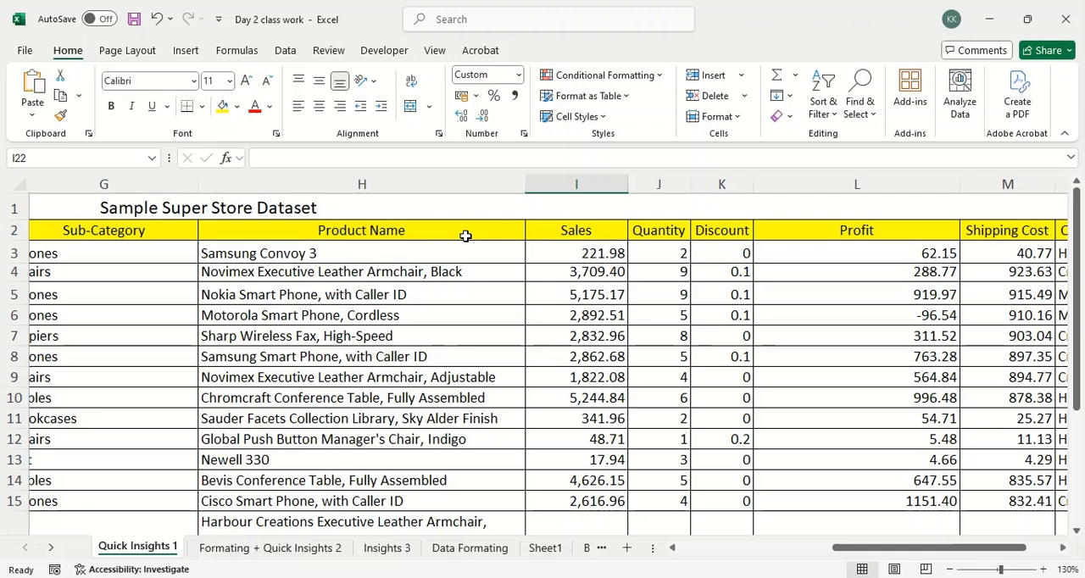
scroll(550, 287, down, 6)
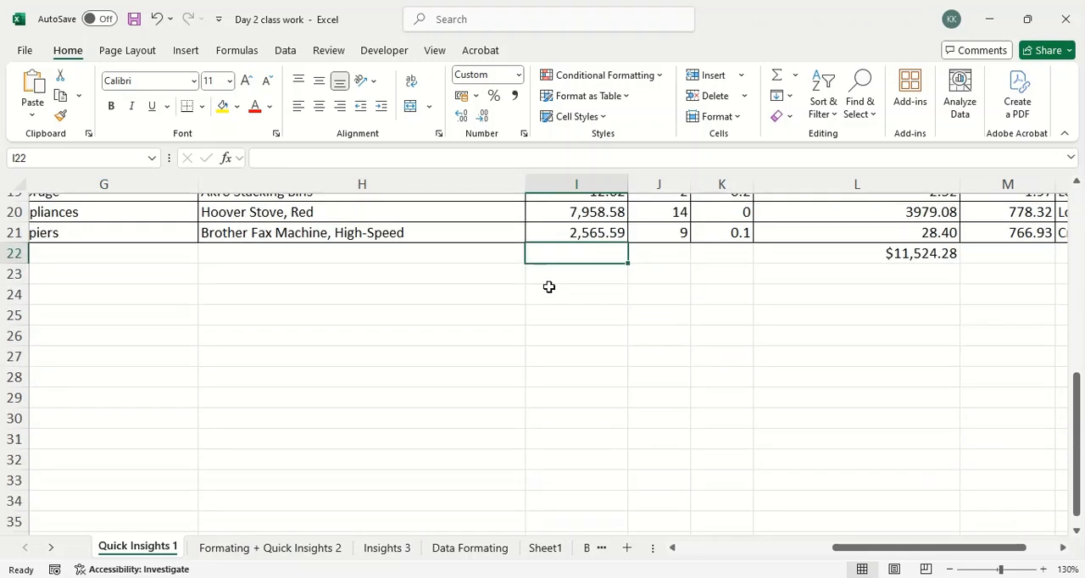
scroll(549, 287, up, 2)
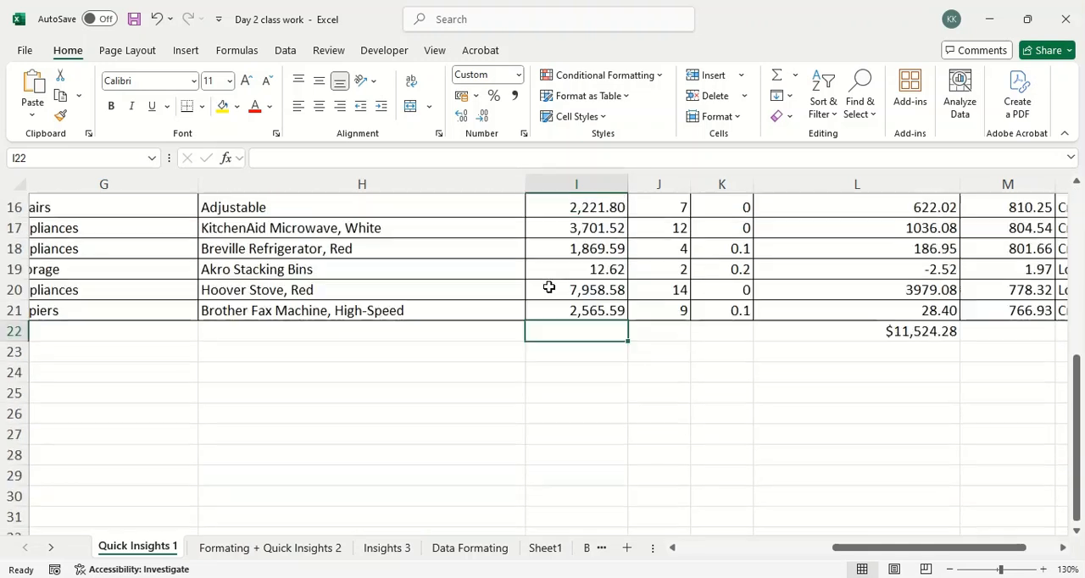
text(=)
scroll(549, 286, up, 5)
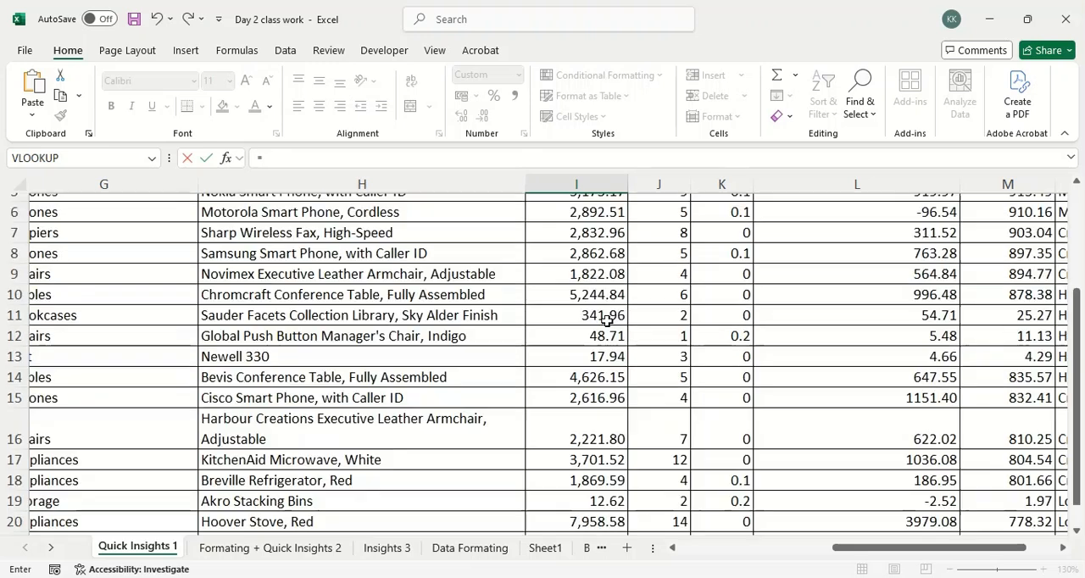
click(604, 268)
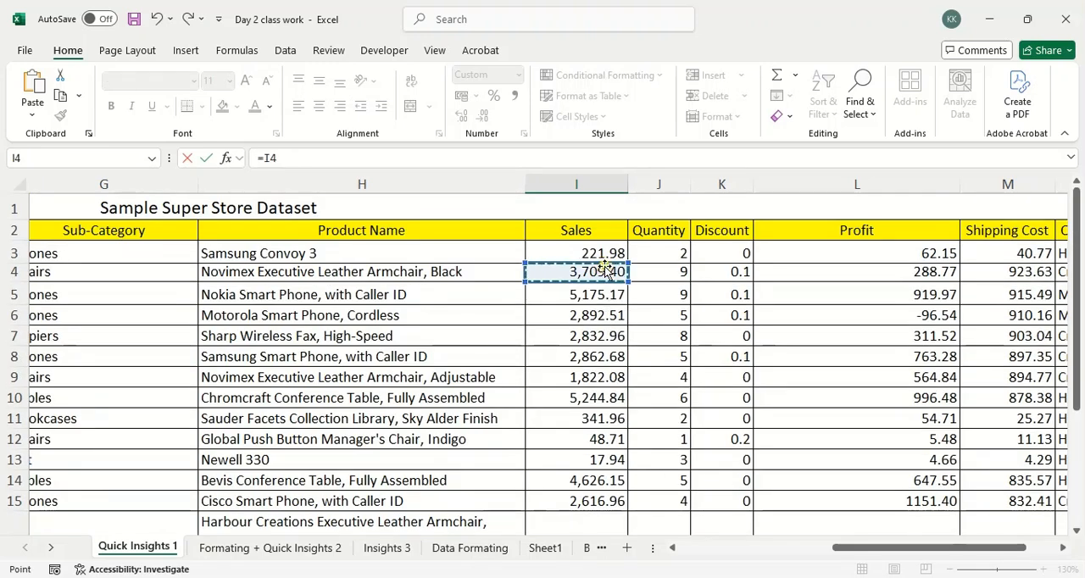
click(603, 254)
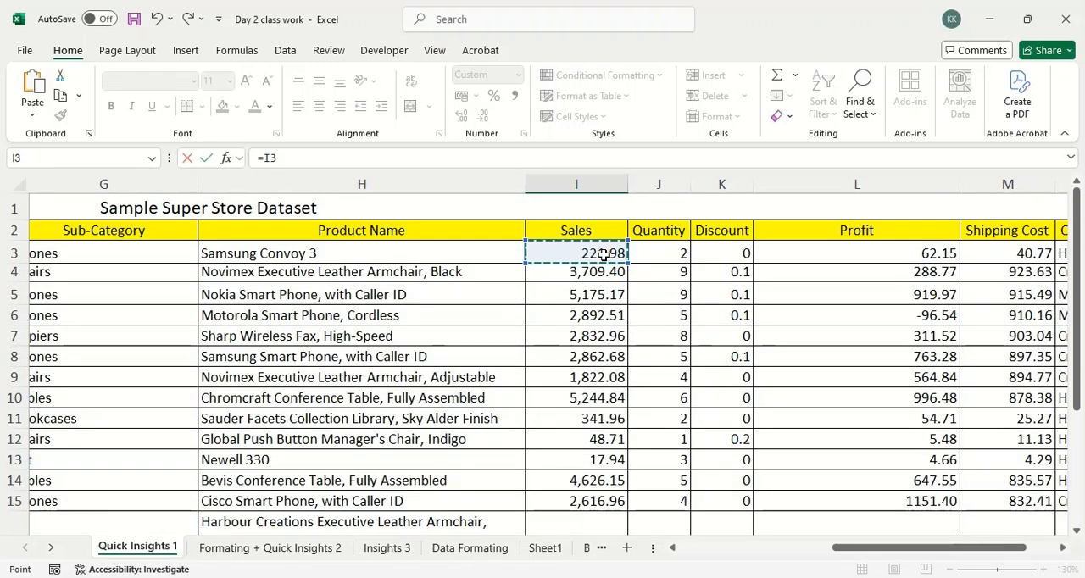
click(442, 165)
text(+)
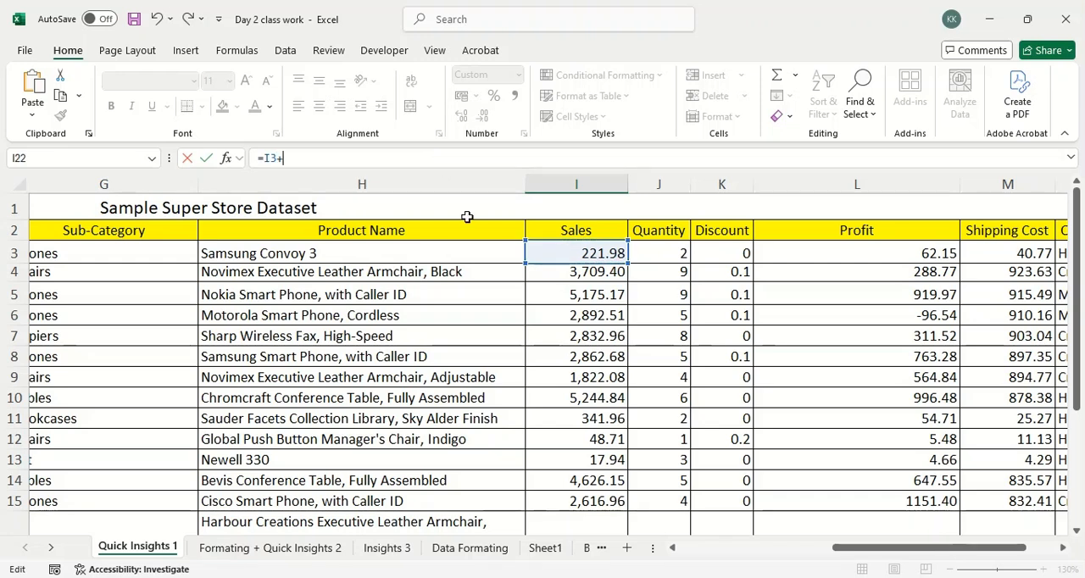
click(543, 270)
text(+)
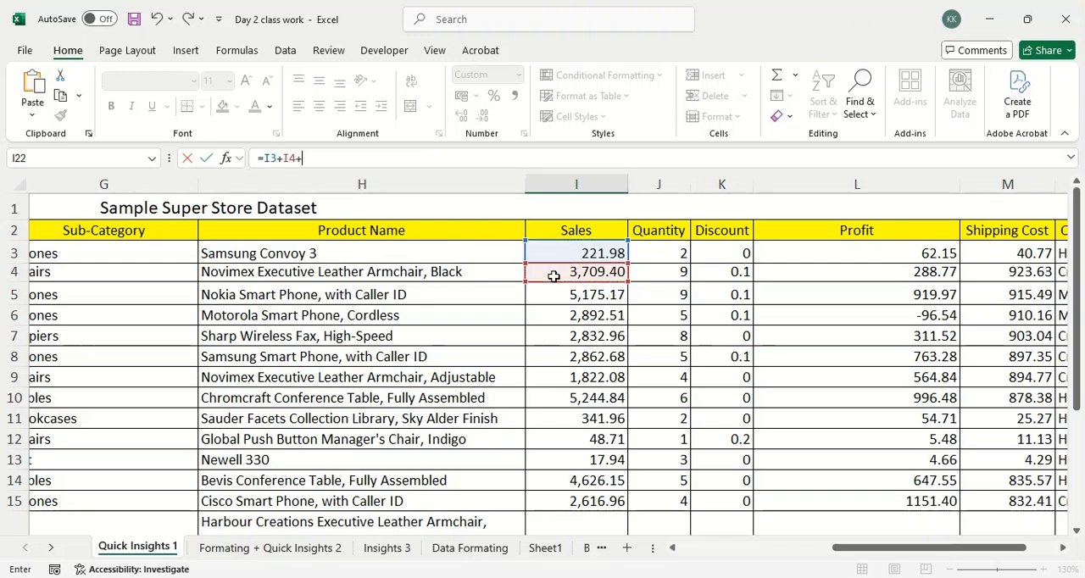
click(588, 298)
text(+)
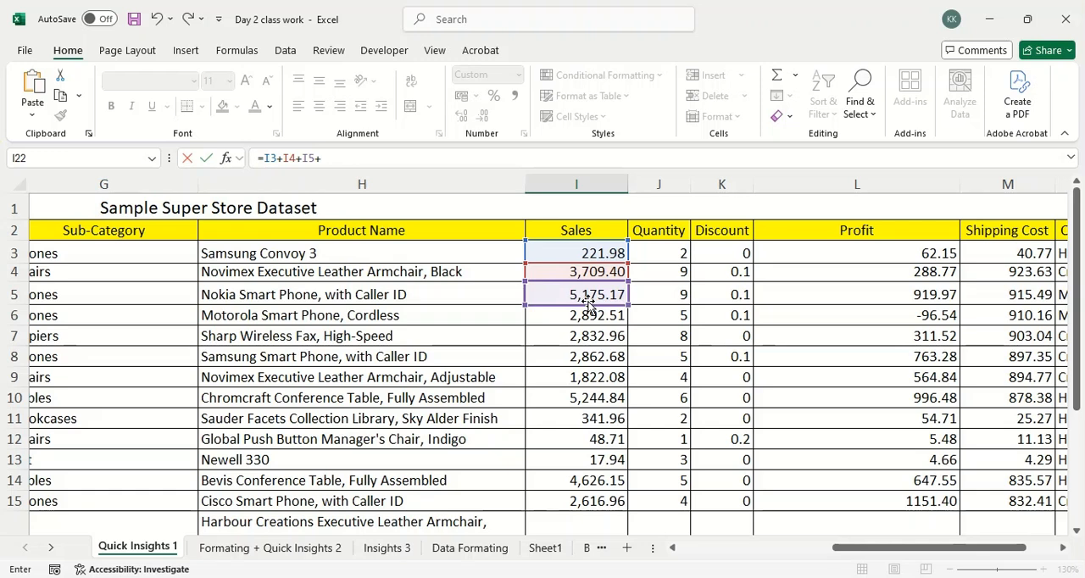
Try to enter the unfinished addition formula in cell I22, decline the suggested correction and discard the entry.
key(Return)
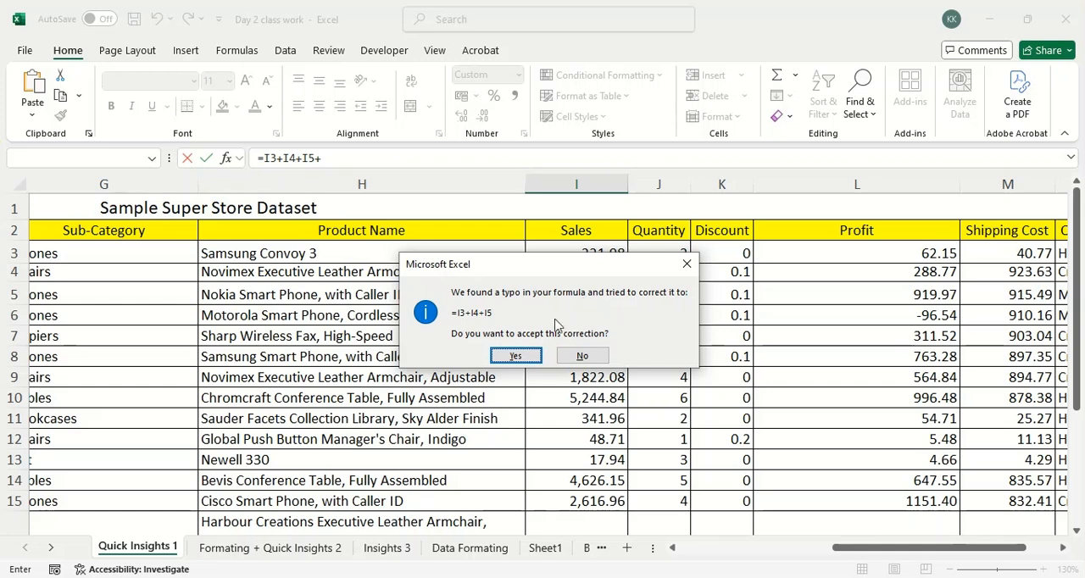
click(686, 266)
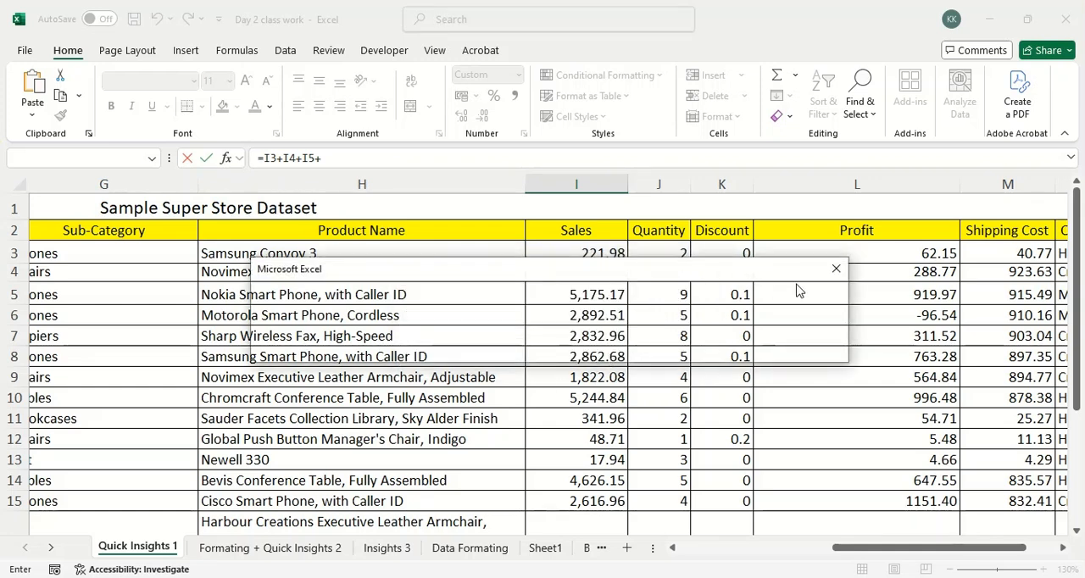
click(830, 278)
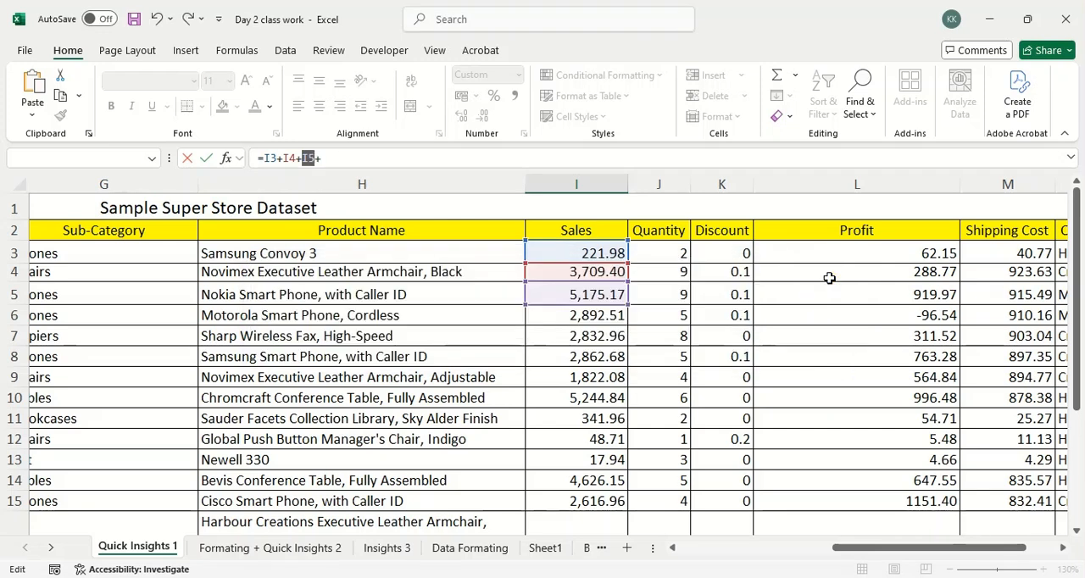
click(615, 353)
key(Escape)
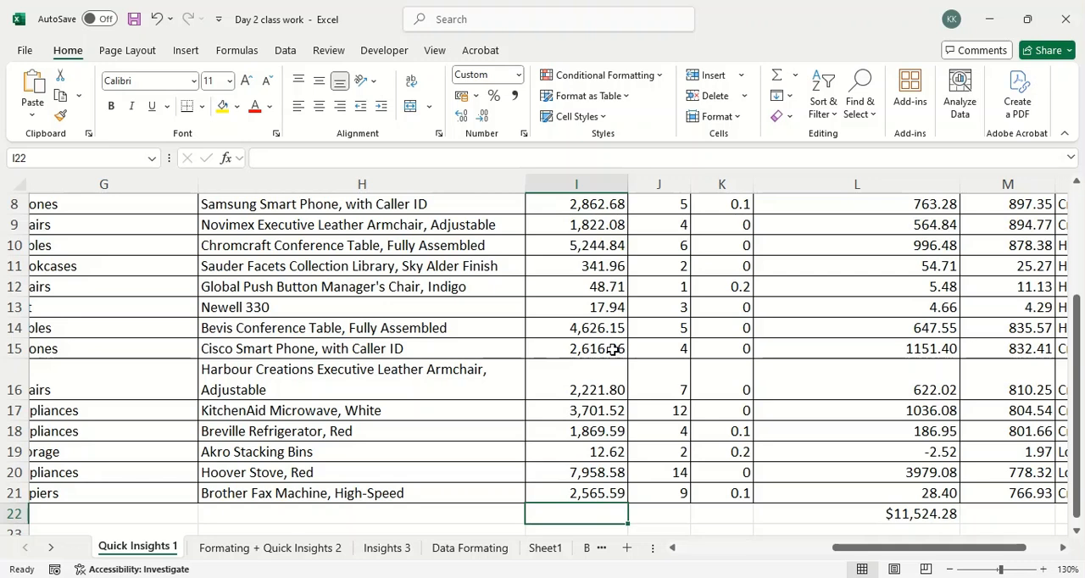
Display the function library commands with cell I22 selected and dismiss the Format Cells dialog without changes.
click(233, 53)
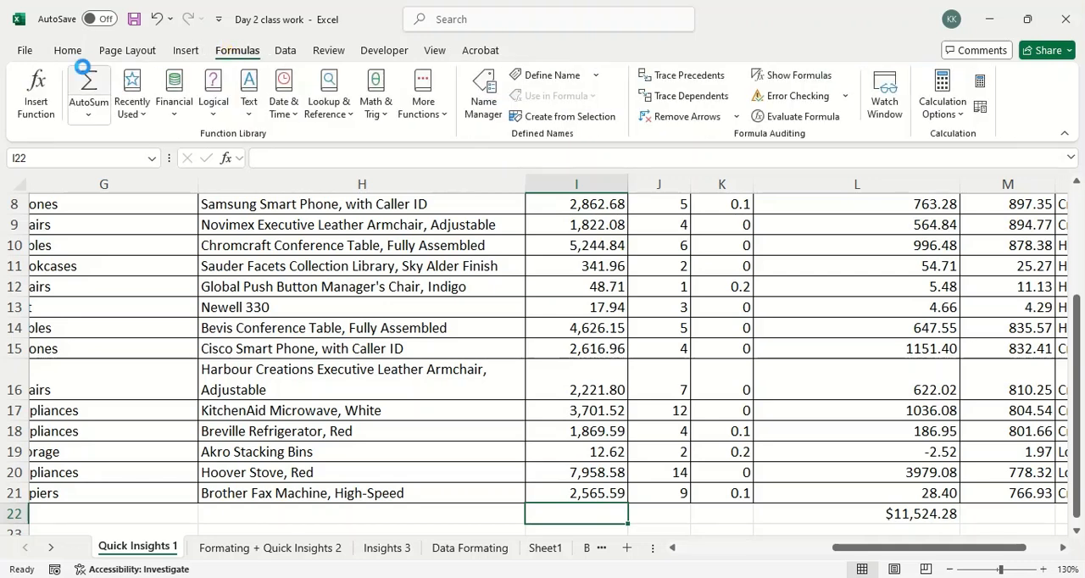
key(ctrl+1)
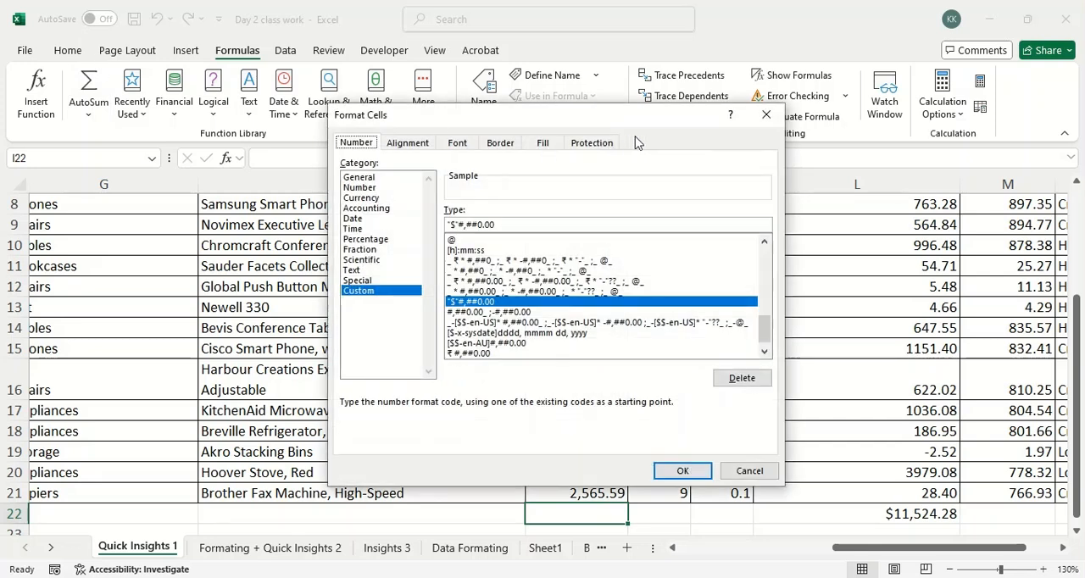
click(764, 119)
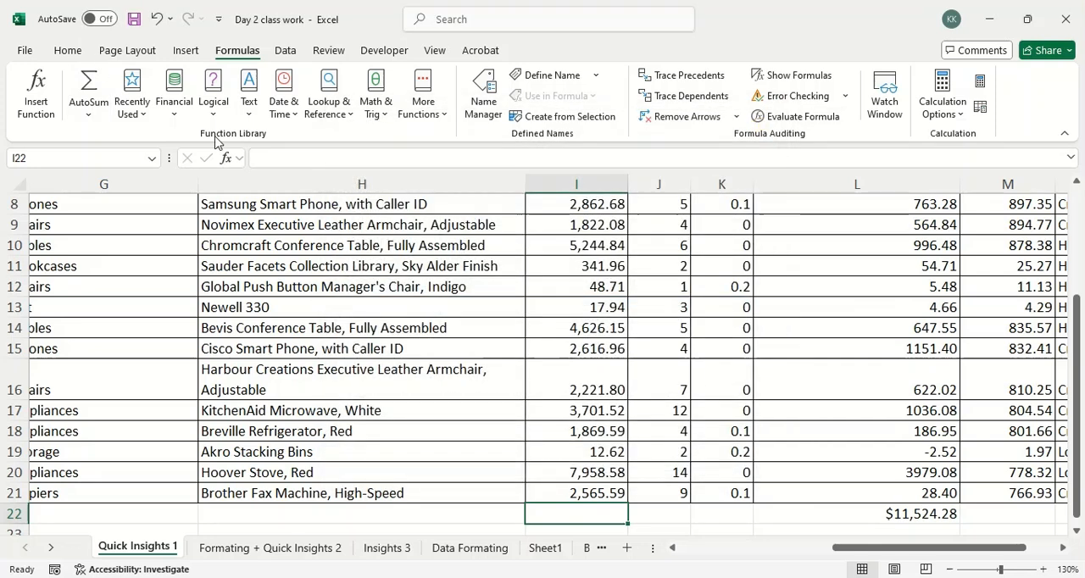
Switch to File Explorer, launch ZoomIt from the Excel Class folder and return to the Day 2 class work workbook.
click(325, 577)
click(329, 489)
click(393, 125)
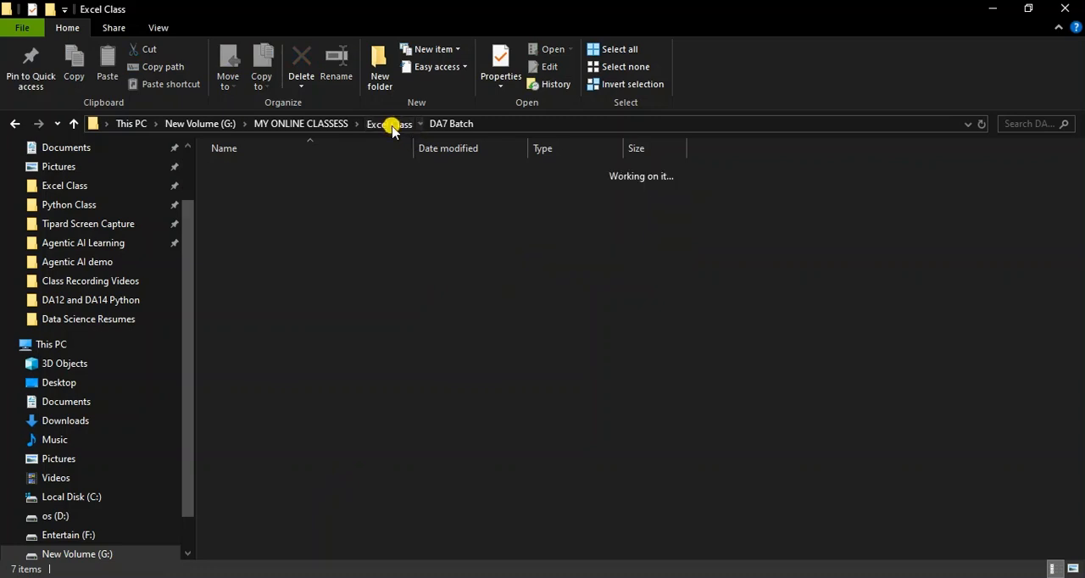
double_click(336, 406)
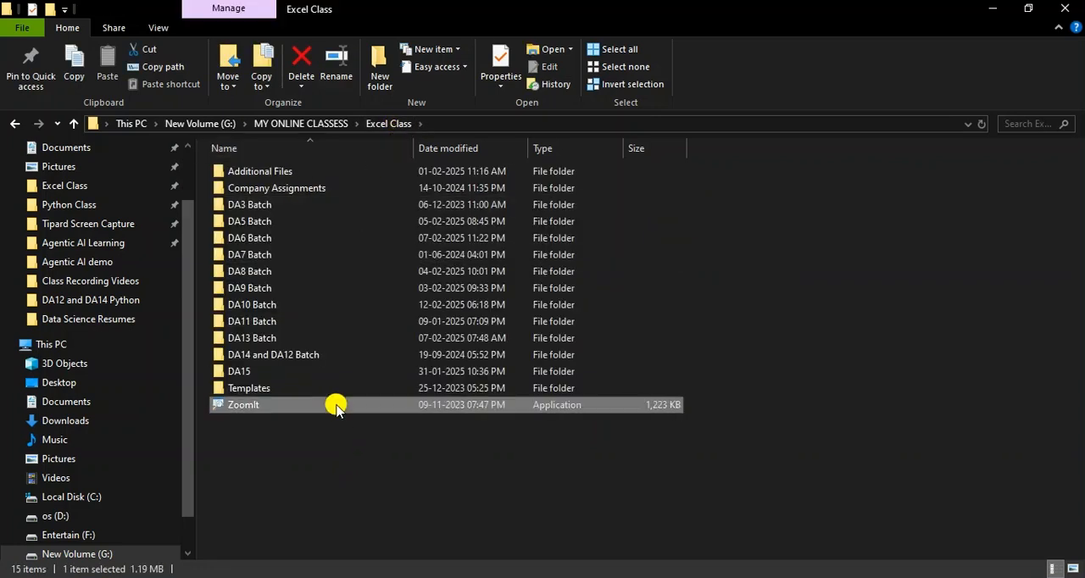
key(alt+Tab)
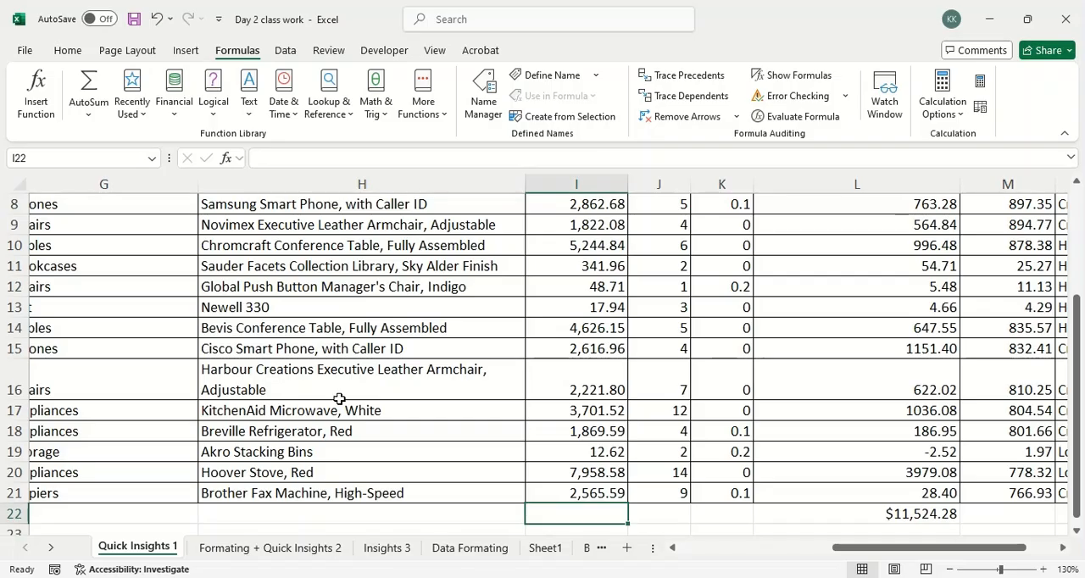
Zoom in on the function library, circle the AutoSum command in red and leave the zoomed view.
key(ctrl+1)
click(129, 74)
mouse_move(123, 64)
mouse_down()
mouse_move(65, 61)
mouse_move(151, 140)
mouse_move(141, 76)
mouse_up()
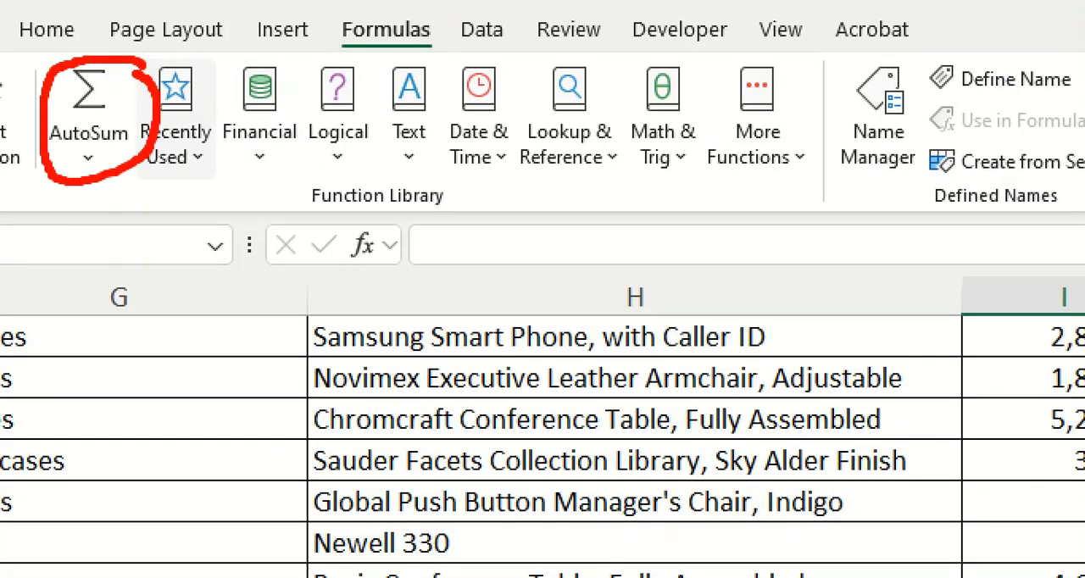
key(Escape)
Total the sales values in cells I3 to I21 with AutoSum.
scroll(768, 289, up, 3)
drag(588, 244, 570, 471)
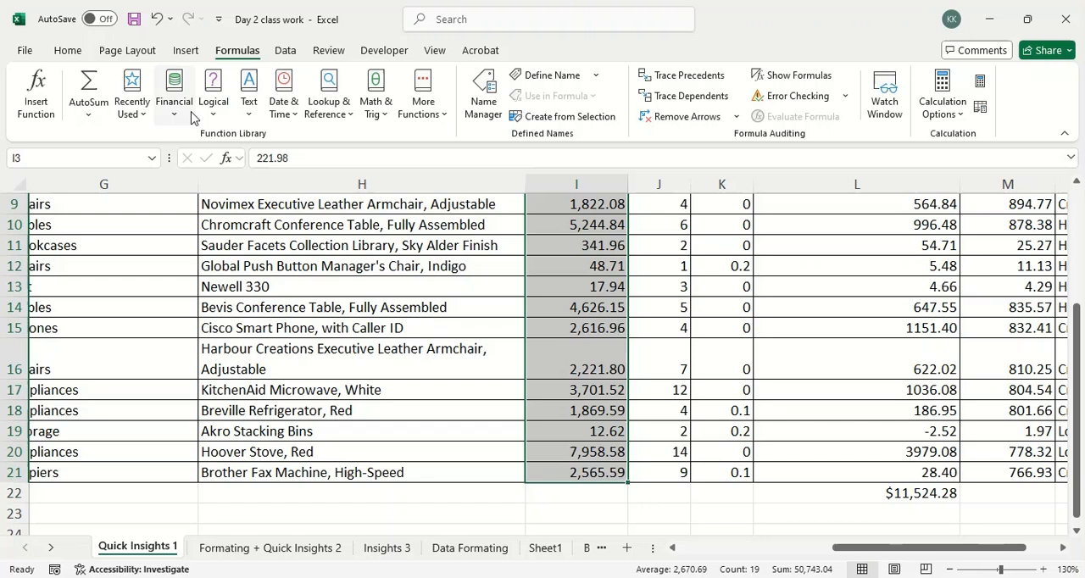
click(86, 85)
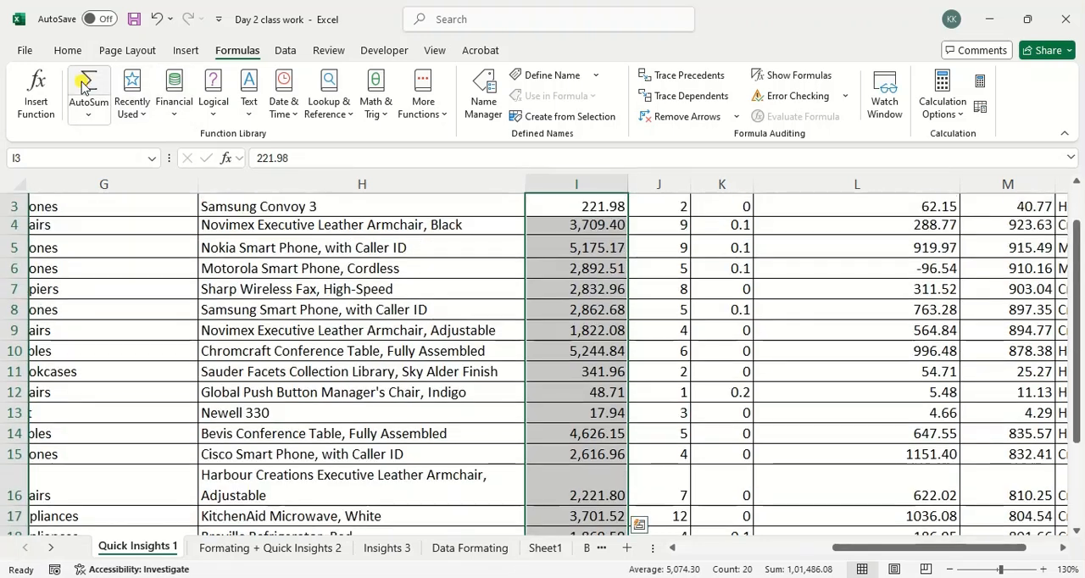
scroll(546, 334, down, 8)
scroll(546, 336, up, 2)
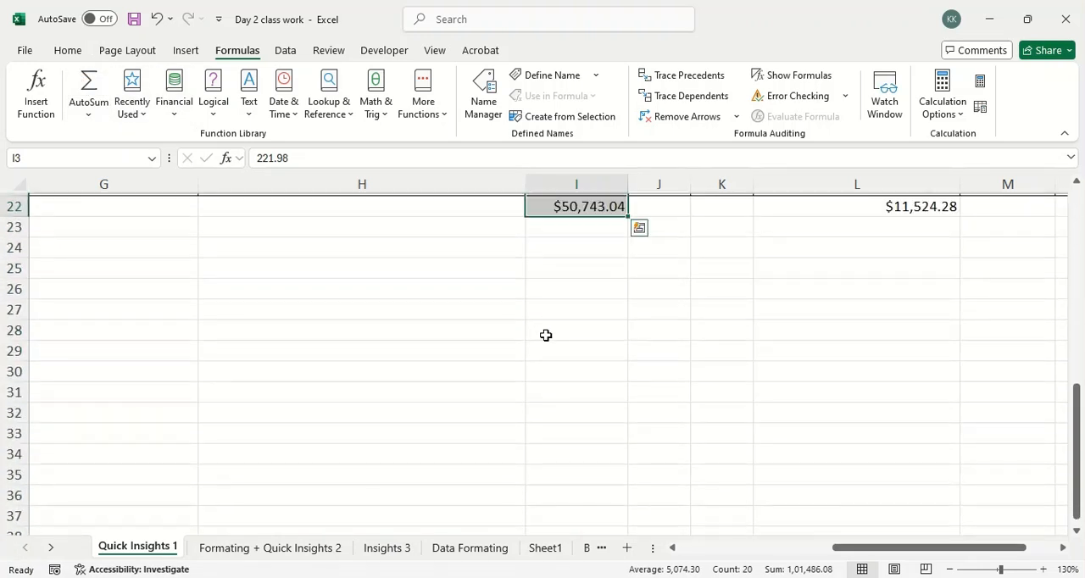
key(Return)
Select the sales total in cell I22 to display the formula behind it.
scroll(547, 334, down, 6)
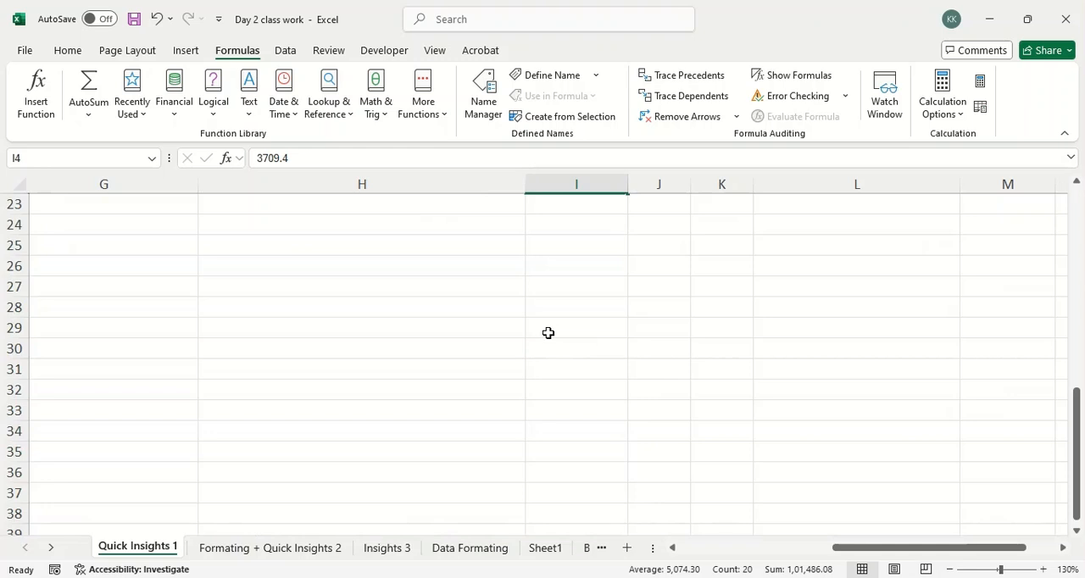
scroll(549, 333, up, 2)
click(549, 349)
click(566, 269)
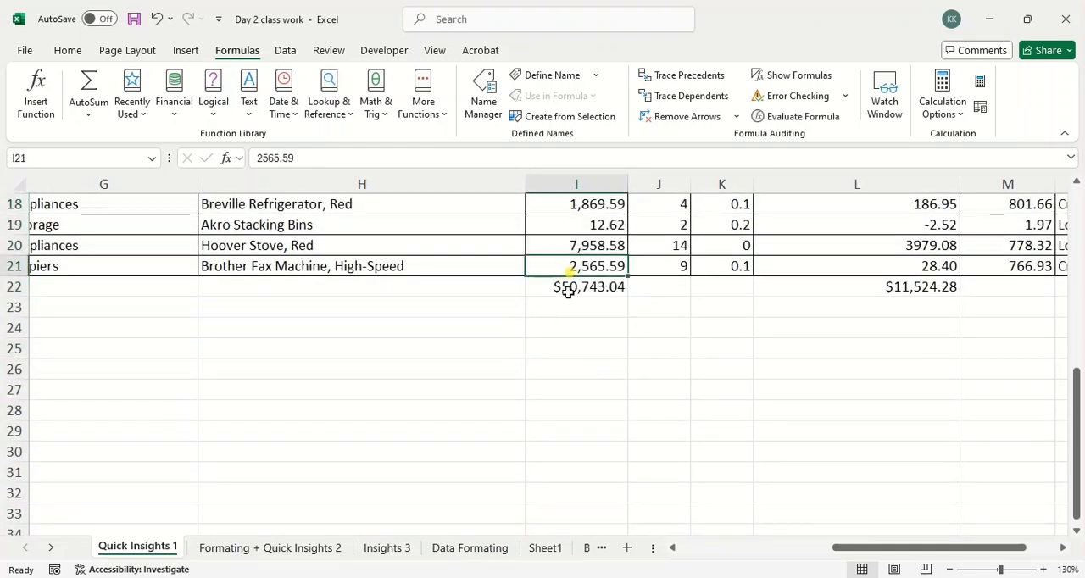
click(568, 288)
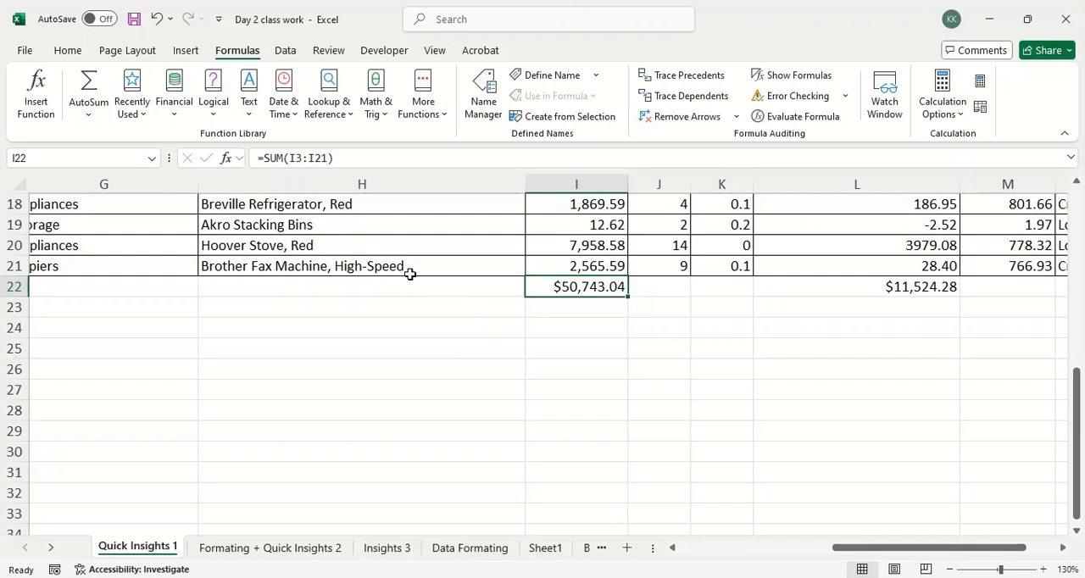
Circle and underline the =SUM(I3:I21) formula in red, once in normal view and once magnified, and clear the markings.
mouse_move(200, 169)
mouse_down()
mouse_move(364, 172)
mouse_move(285, 128)
mouse_move(238, 164)
mouse_move(334, 180)
mouse_up()
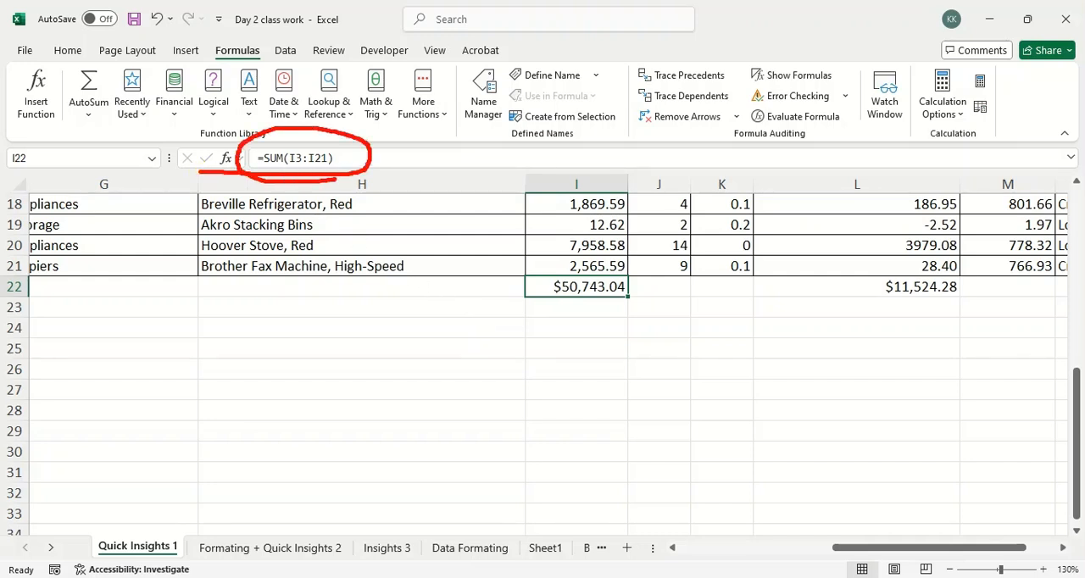
key(Escape)
drag(236, 171, 588, 177)
mouse_move(842, 178)
mouse_down()
mouse_move(642, 119)
mouse_move(170, 100)
mouse_move(124, 161)
mouse_move(278, 181)
mouse_move(700, 190)
mouse_move(930, 177)
mouse_up()
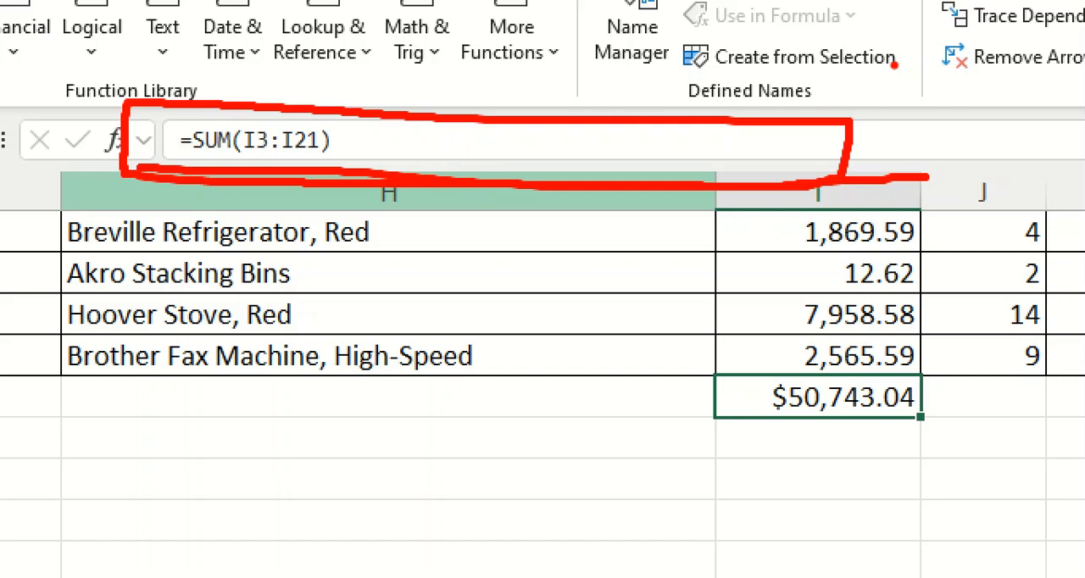
key(Escape)
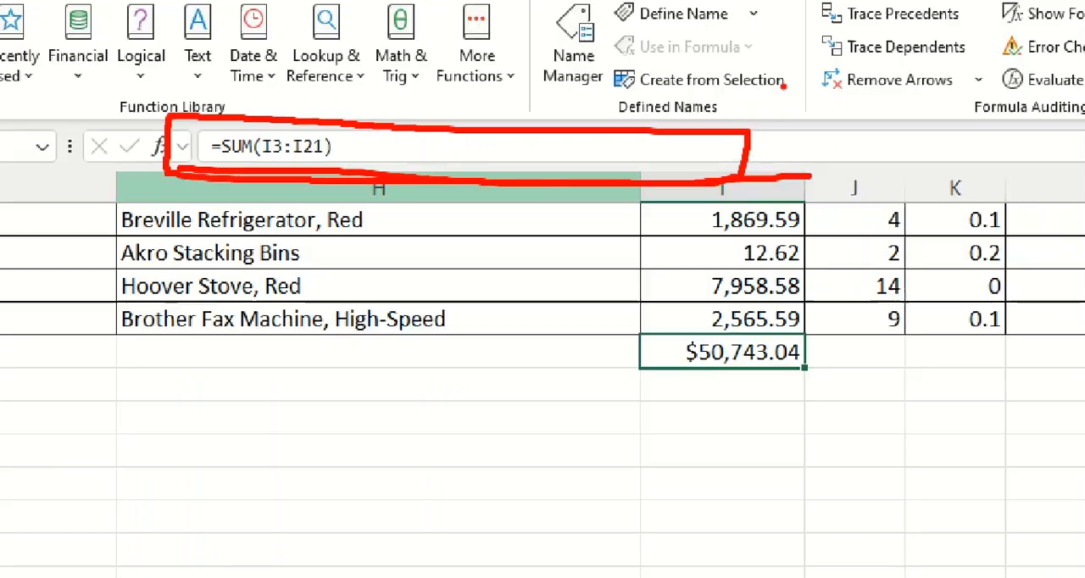
Start a formula in cell I23, trying the function names sum and cout and erasing each one.
click(589, 346)
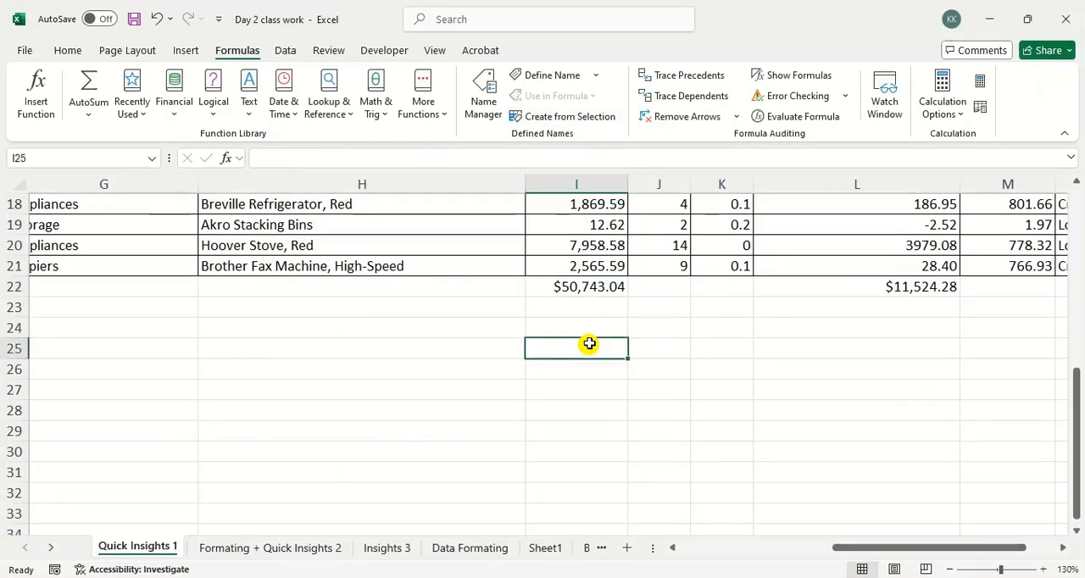
scroll(590, 343, up, 6)
scroll(591, 336, down, 6)
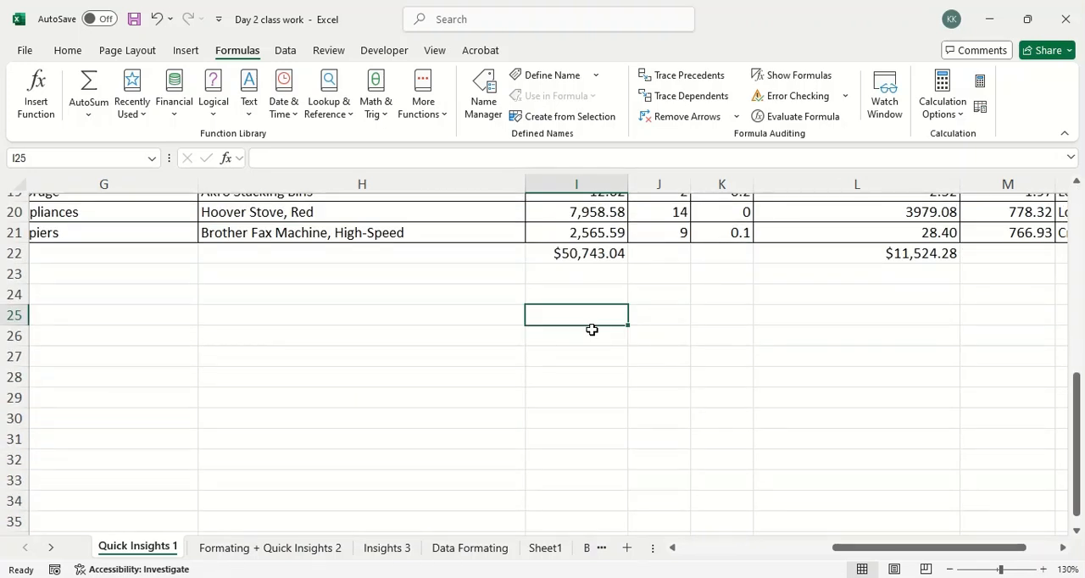
click(598, 278)
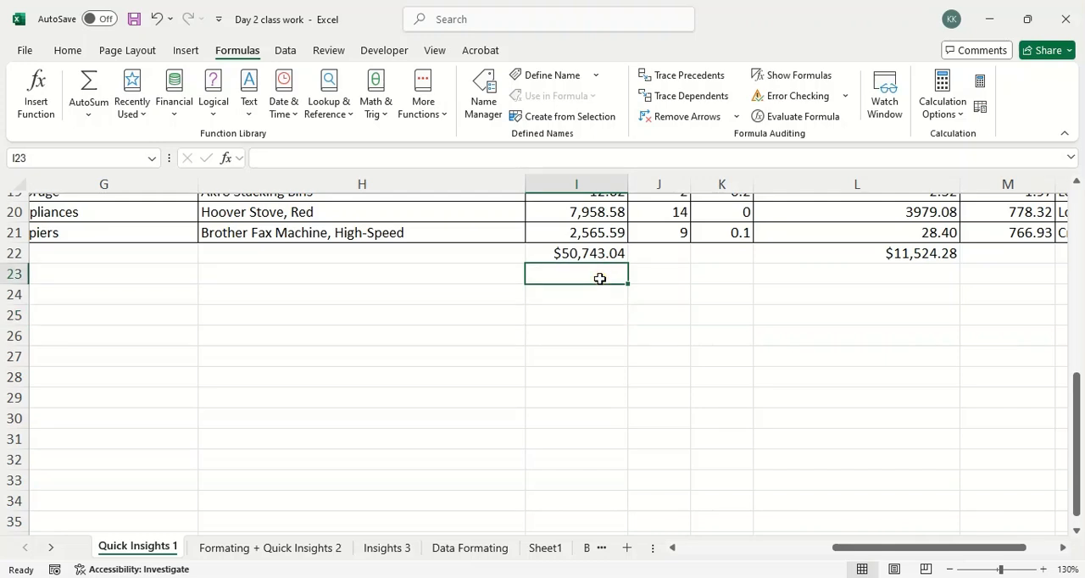
text(=)
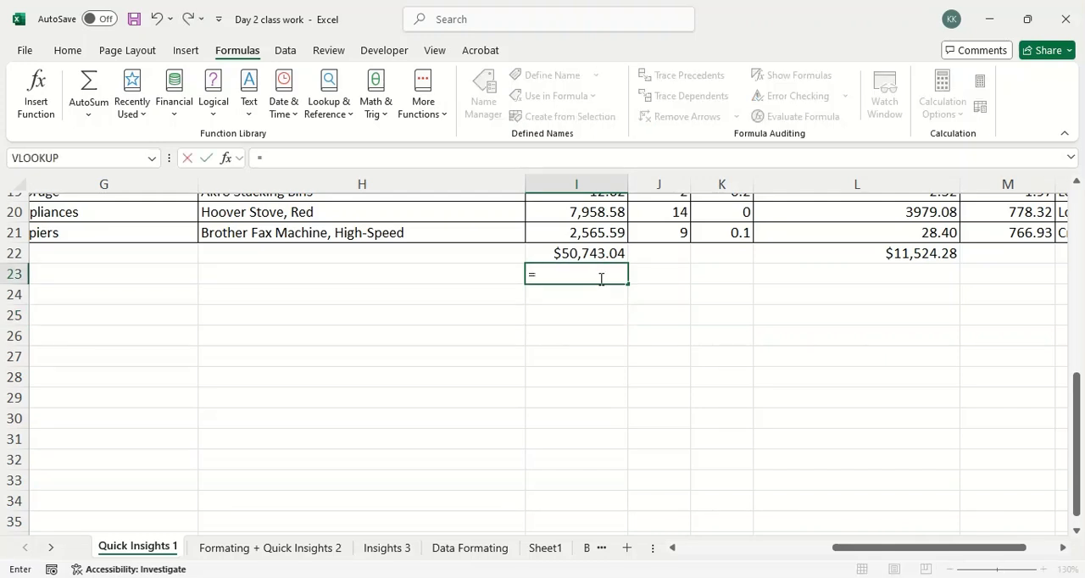
text(sum)
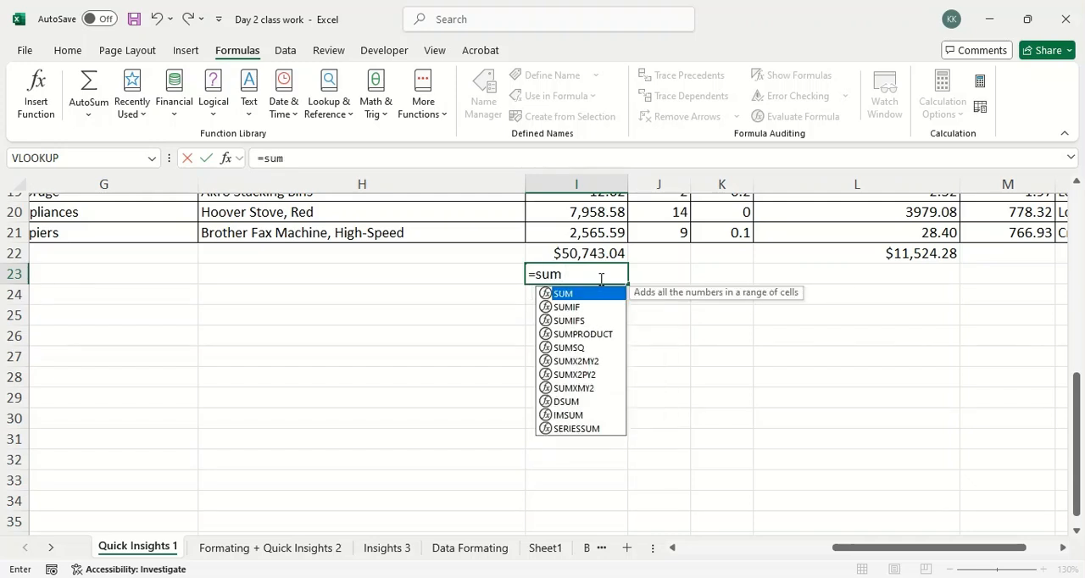
key(BackSpace)
key(BackSpace)
key(BackSpace)
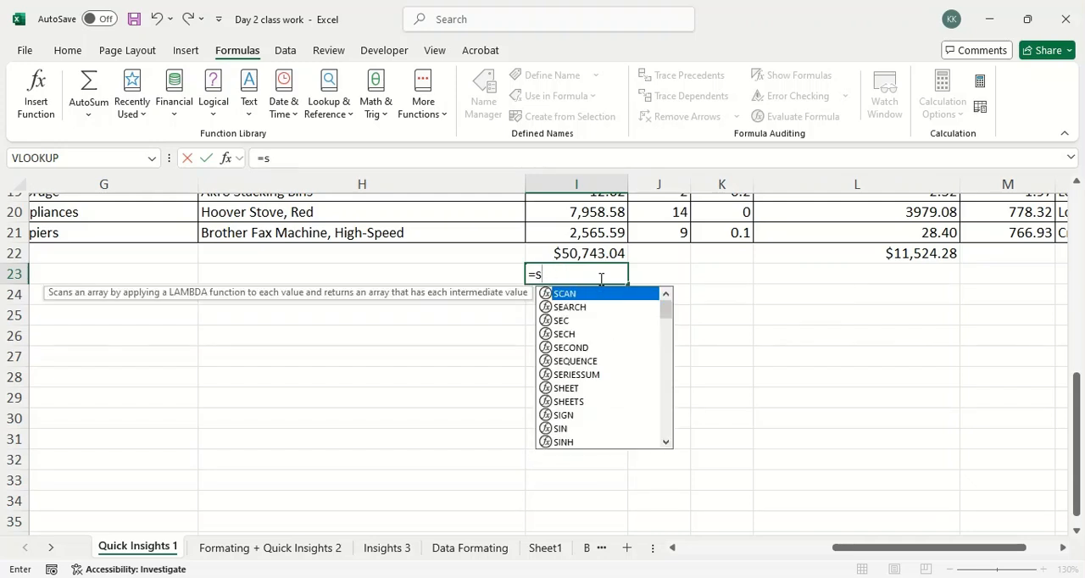
text(cout)
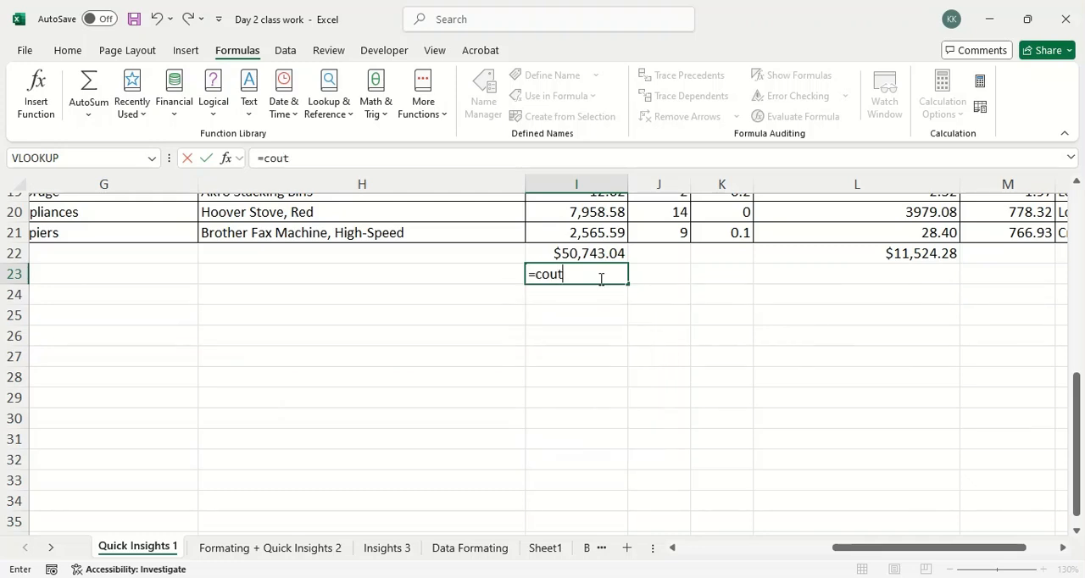
key(BackSpace)
key(BackSpace)
key(BackSpace)
key(BackSpace)
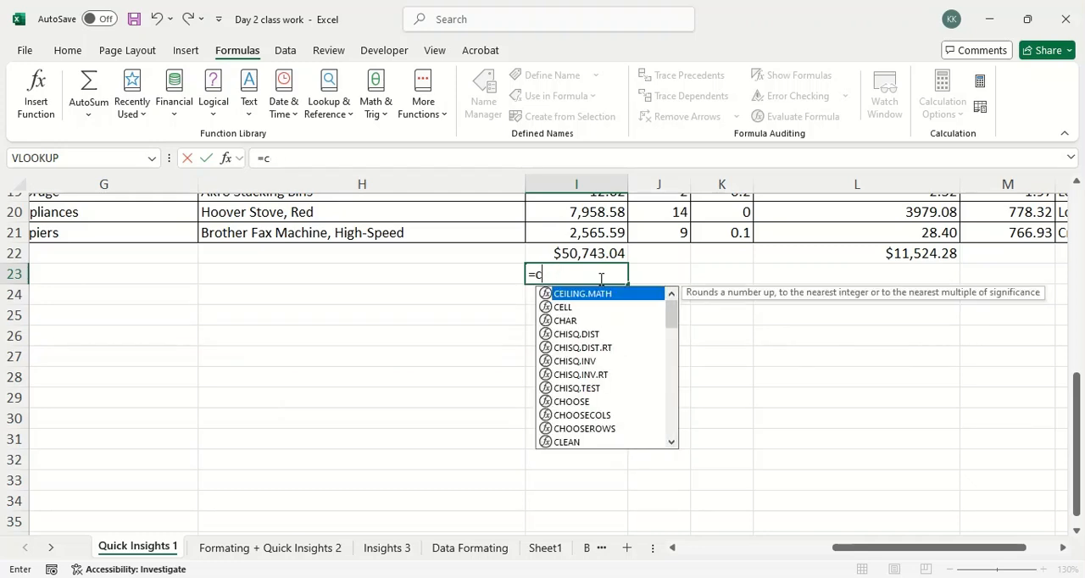
Try to enter =SUM without any cell range in cell I23 and inspect the entry.
text(sum)
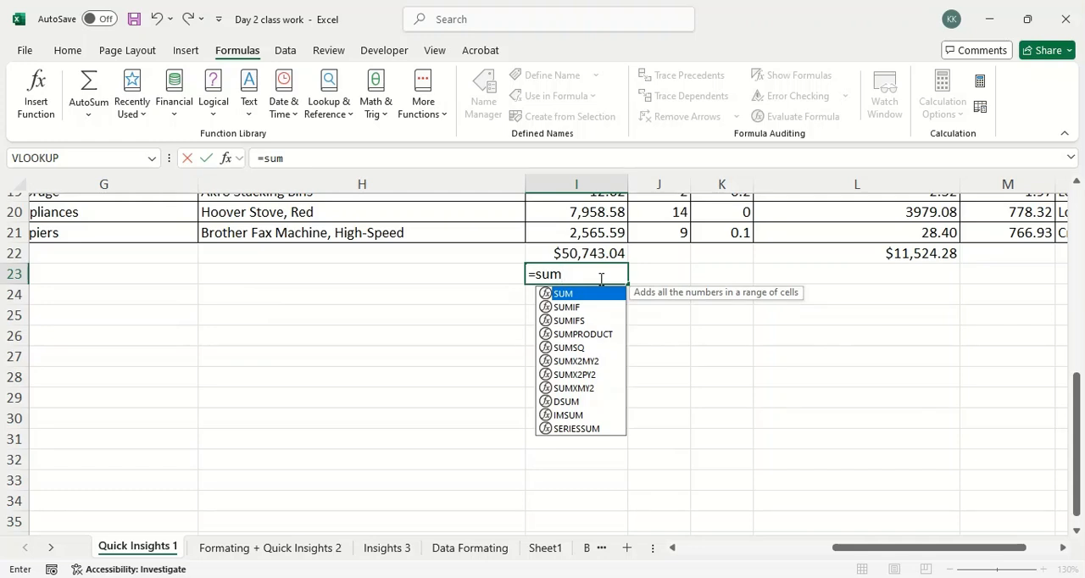
key(Return)
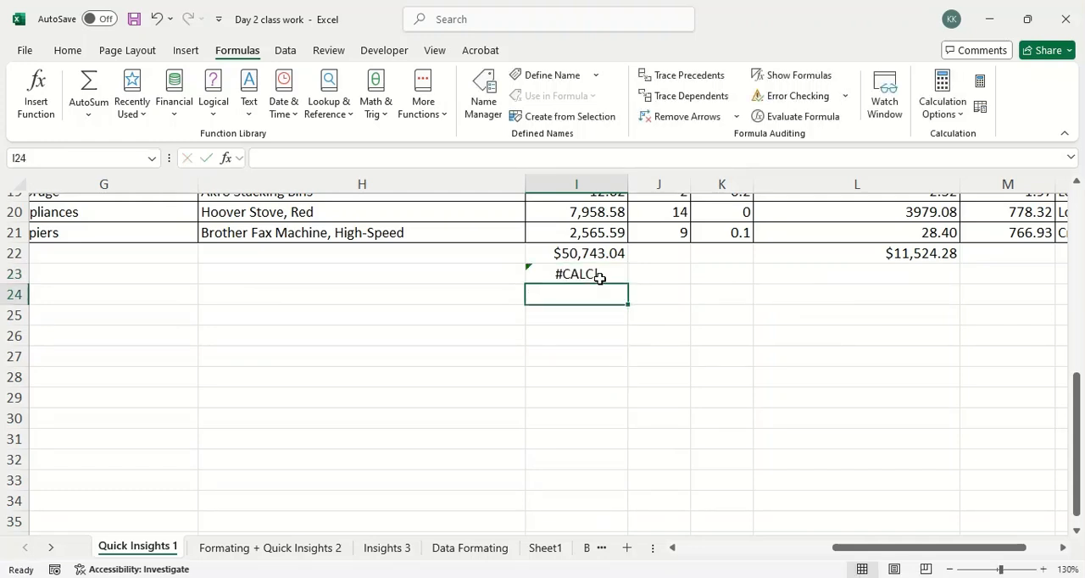
click(600, 279)
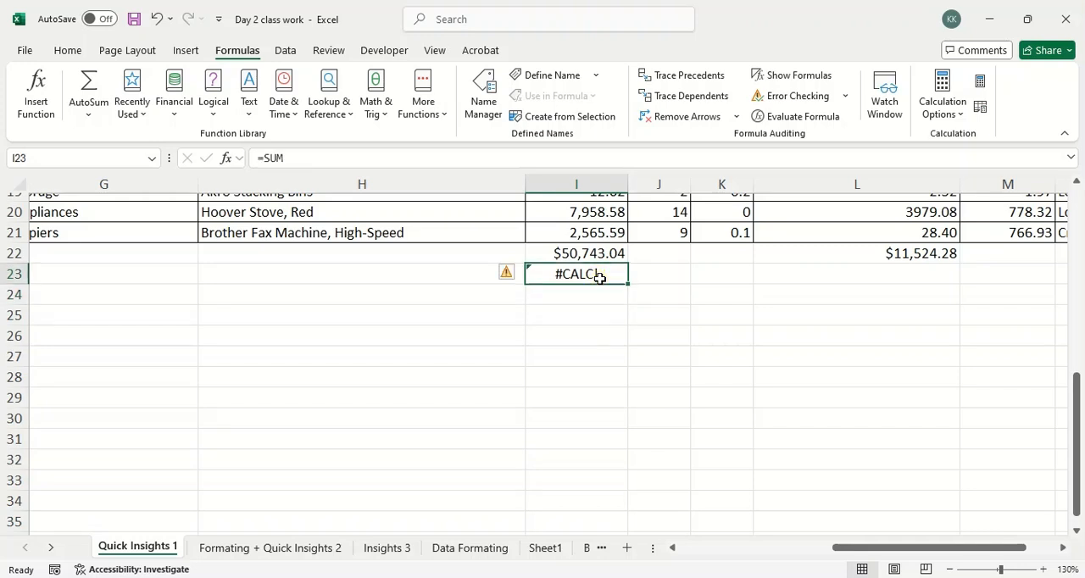
click(589, 331)
Enter the formula =SUM(I17:I19) in cell I23, picking the three sales cells as its range.
click(595, 274)
text(=sum)
key(Tab)
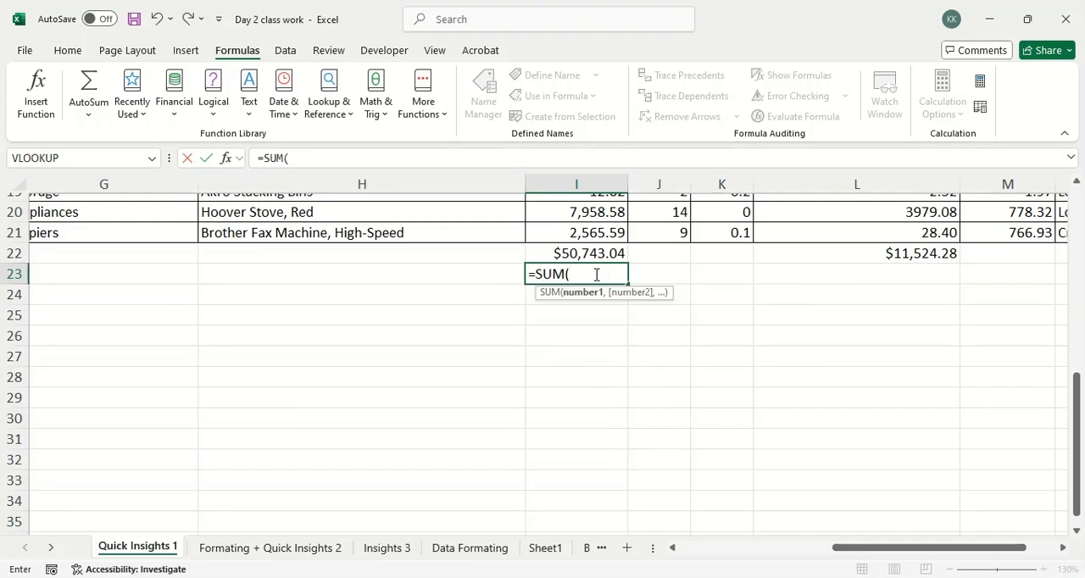
scroll(596, 274, up, 6)
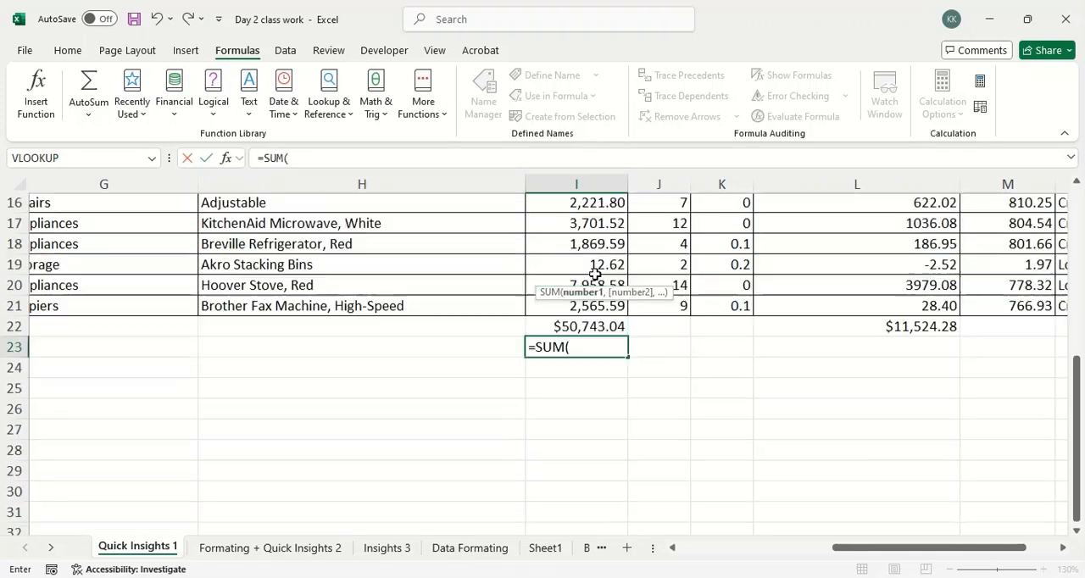
scroll(594, 274, down, 5)
drag(591, 254, 594, 303)
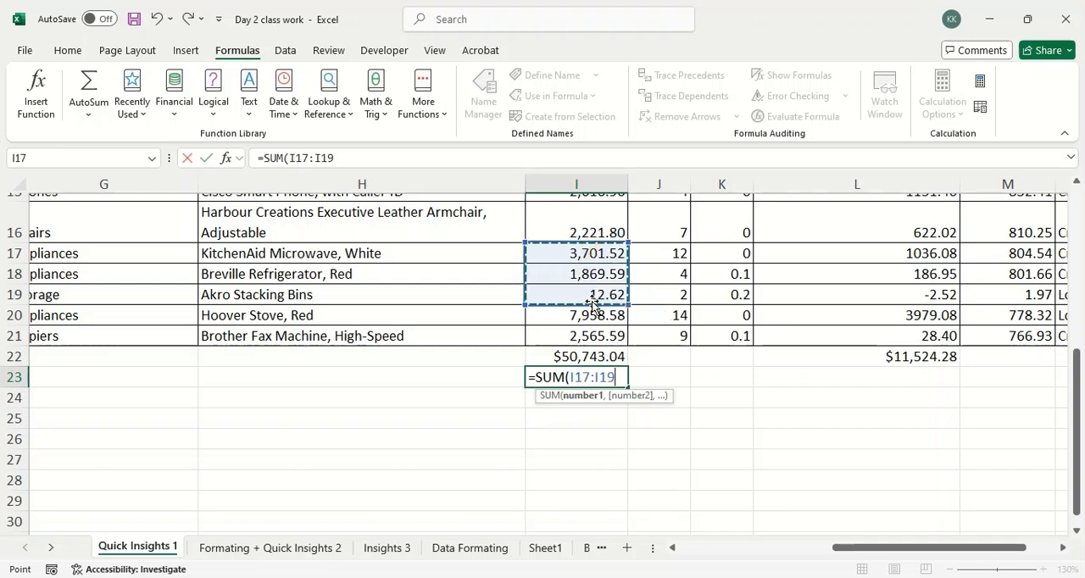
text())
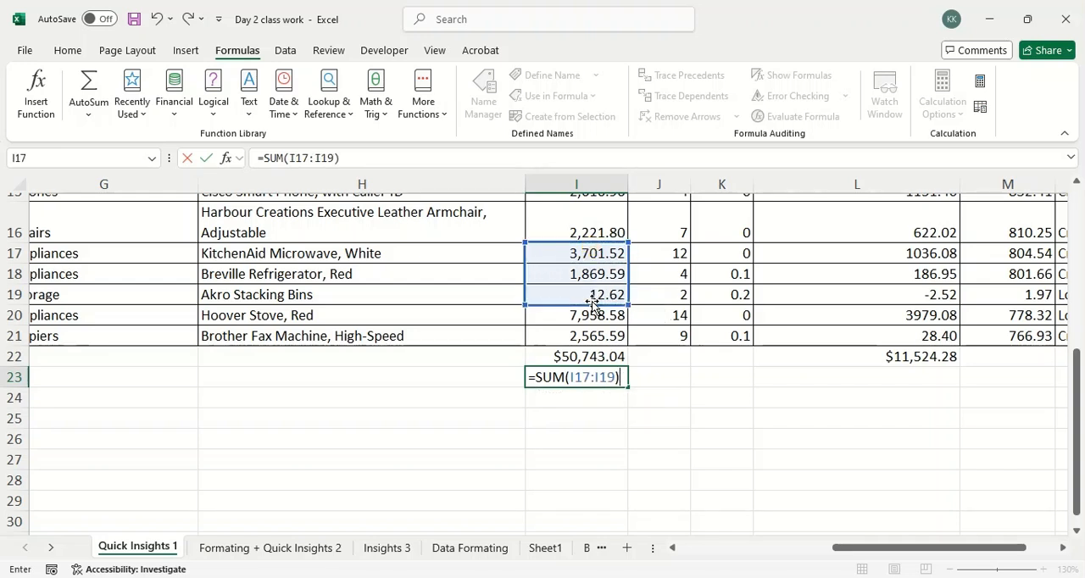
key(Return)
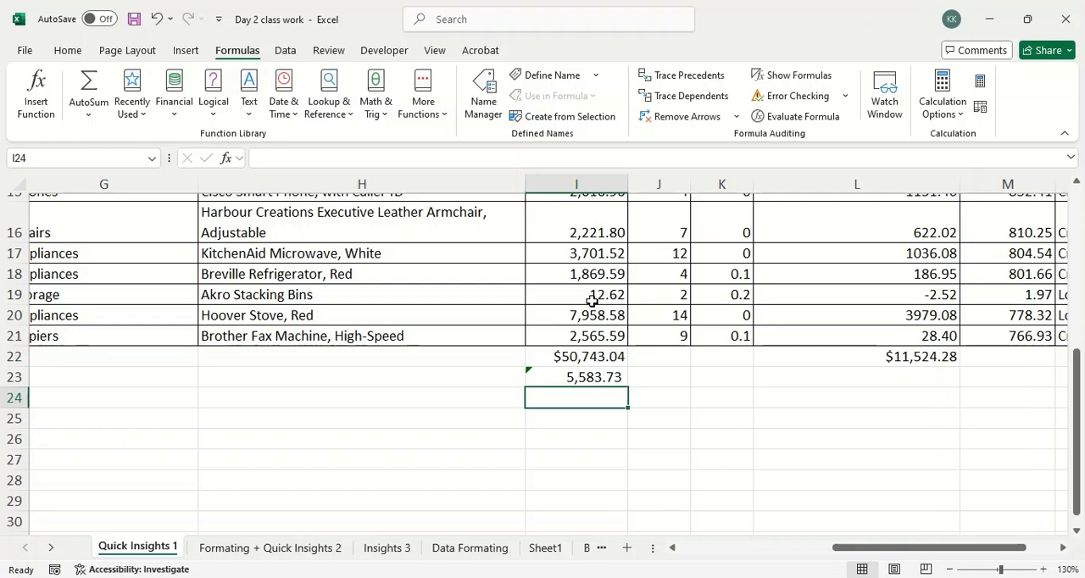
Delete the trial sum formula from cell I23.
click(589, 426)
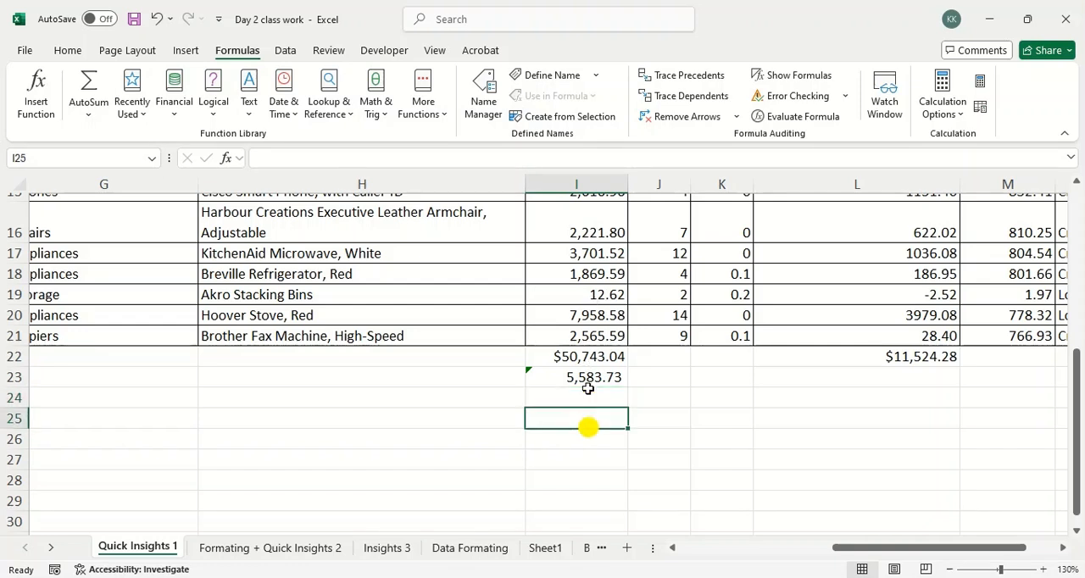
click(586, 377)
key(Delete)
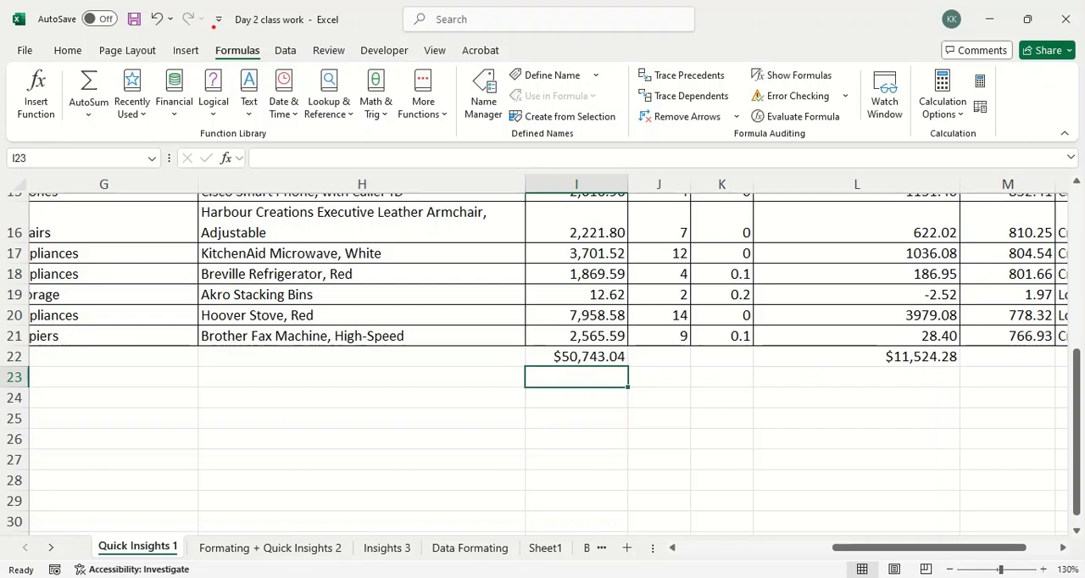
Outline the Formulas heading and its function library commands in red, clear the drawing and circle the Formulas heading once more.
mouse_move(211, 56)
mouse_down()
mouse_move(289, 47)
mouse_move(239, 34)
mouse_move(219, 60)
mouse_move(217, 51)
mouse_up()
mouse_move(2, 126)
mouse_down()
mouse_move(407, 114)
mouse_move(454, 68)
mouse_move(131, 49)
mouse_move(5, 89)
mouse_move(130, 151)
mouse_up()
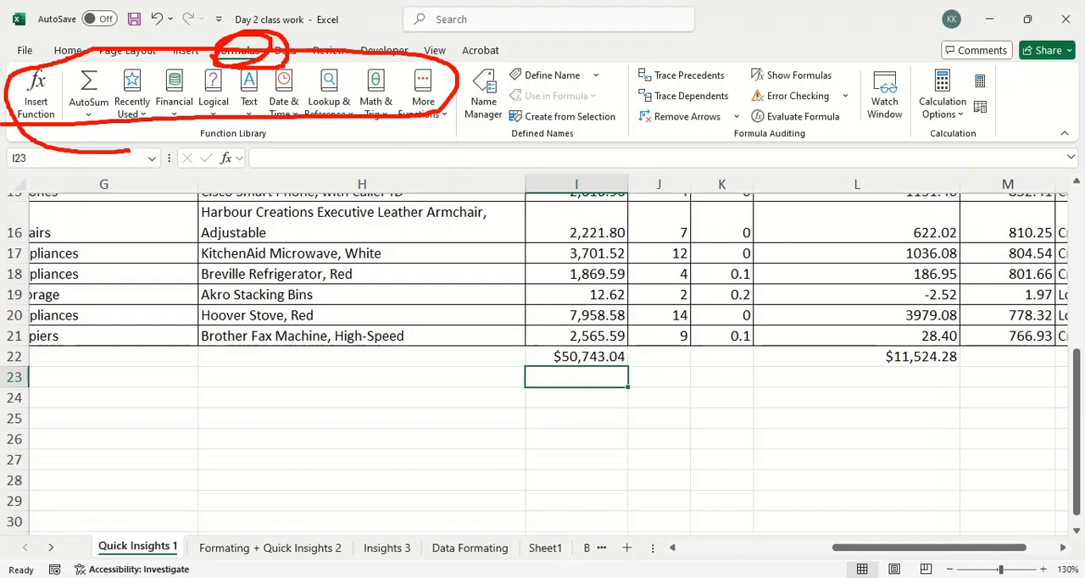
key(Escape)
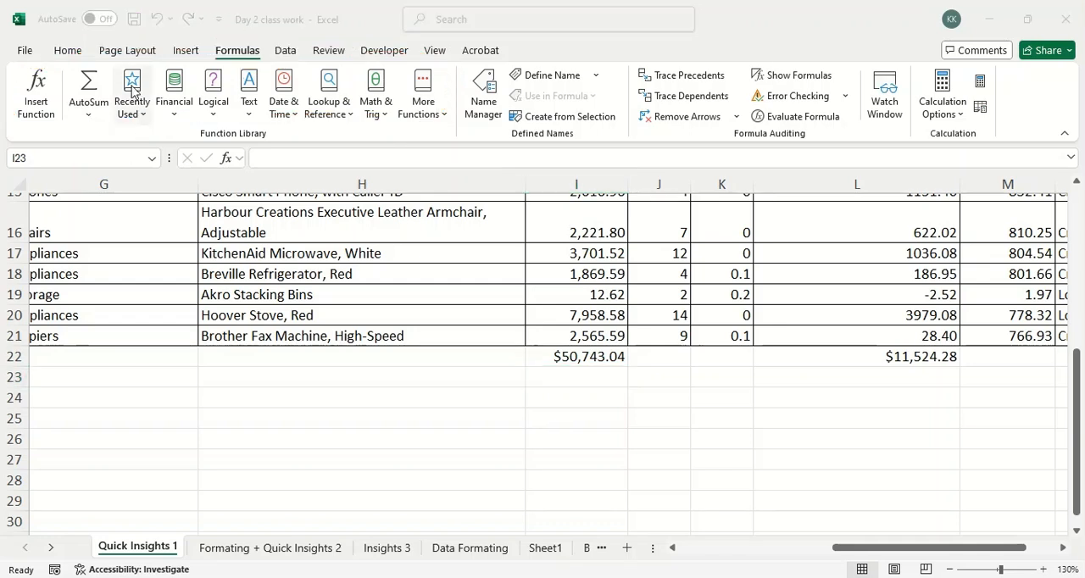
mouse_move(265, 34)
mouse_down()
mouse_move(208, 45)
mouse_move(283, 59)
mouse_move(227, 35)
mouse_up()
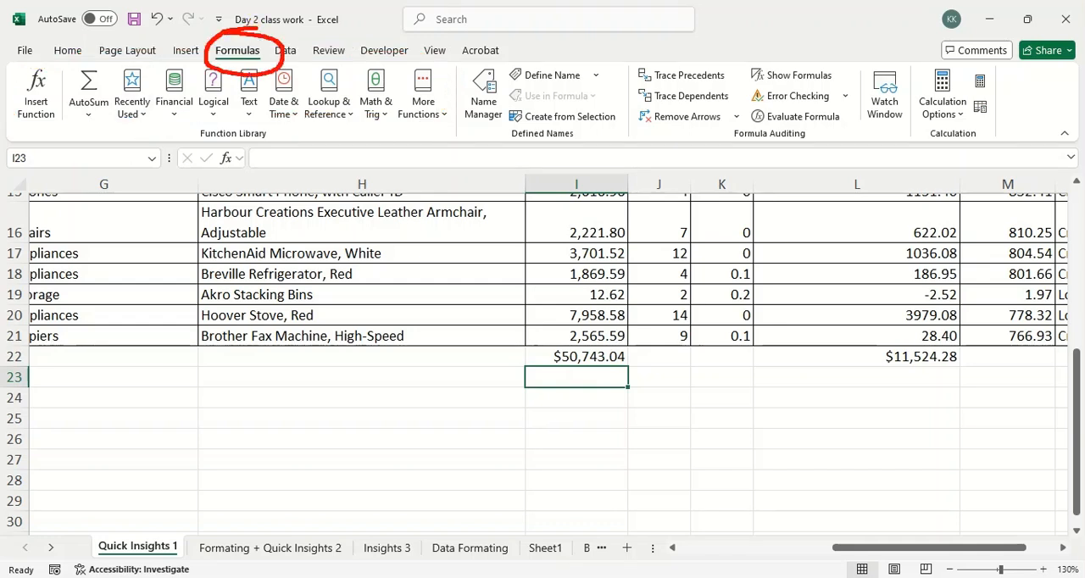
key(Escape)
Magnify the ribbon, outline all tab names, mark Home, Page Layout and Formulas, underline the Function Library group and leave the zoomed view.
key(ctrl+1)
click(38, 88)
mouse_move(27, 121)
mouse_down()
mouse_move(447, 136)
mouse_move(1006, 131)
mouse_move(1018, 80)
mouse_move(181, 39)
mouse_move(1, 89)
mouse_move(13, 127)
mouse_up()
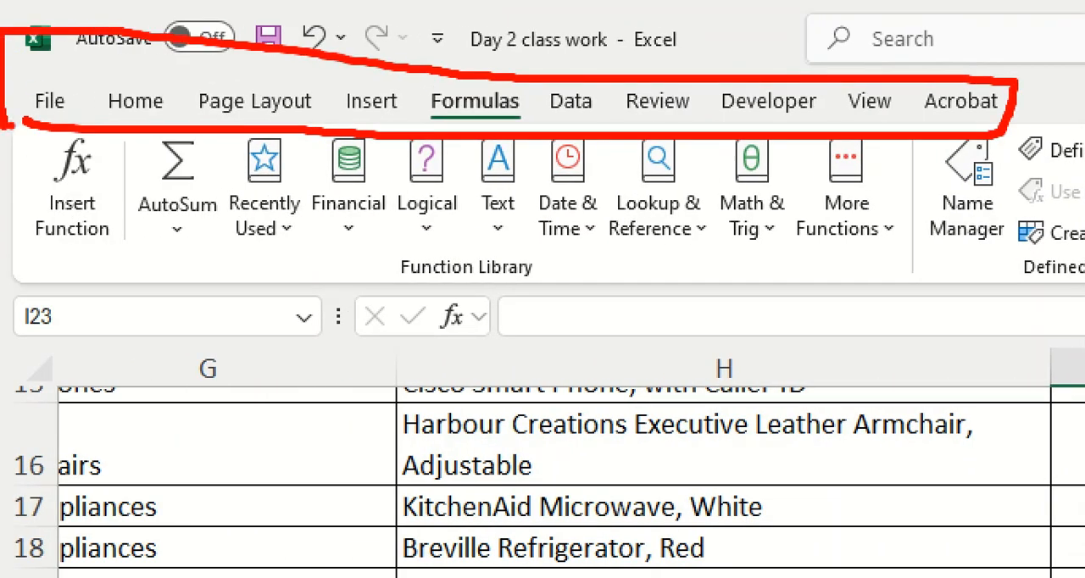
mouse_move(141, 53)
mouse_down()
mouse_move(136, 95)
mouse_move(165, 75)
mouse_up()
drag(265, 51, 266, 90)
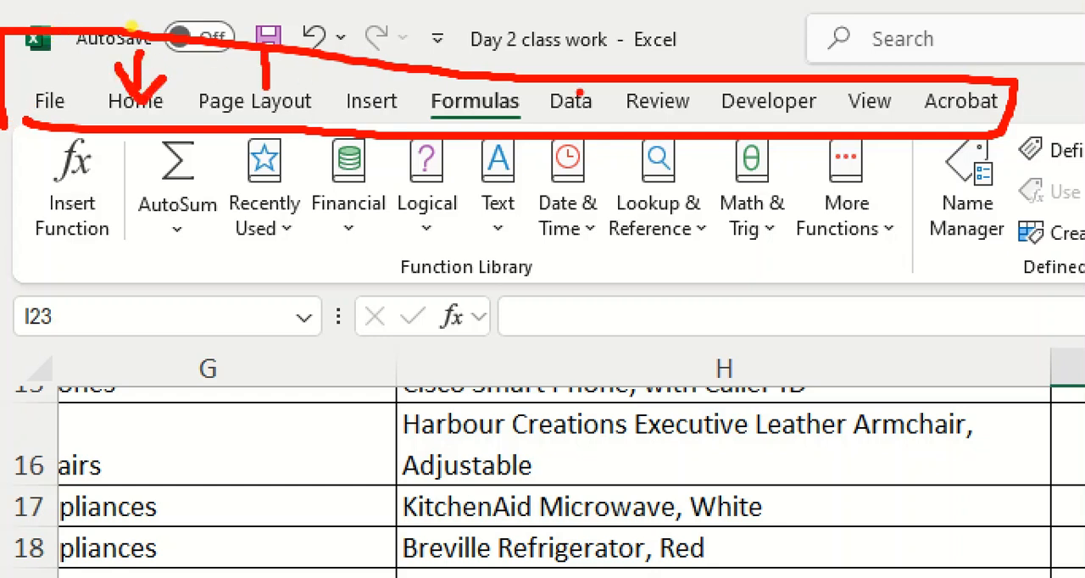
mouse_move(479, 28)
mouse_down()
mouse_move(473, 87)
mouse_move(490, 80)
mouse_up()
drag(94, 282, 952, 277)
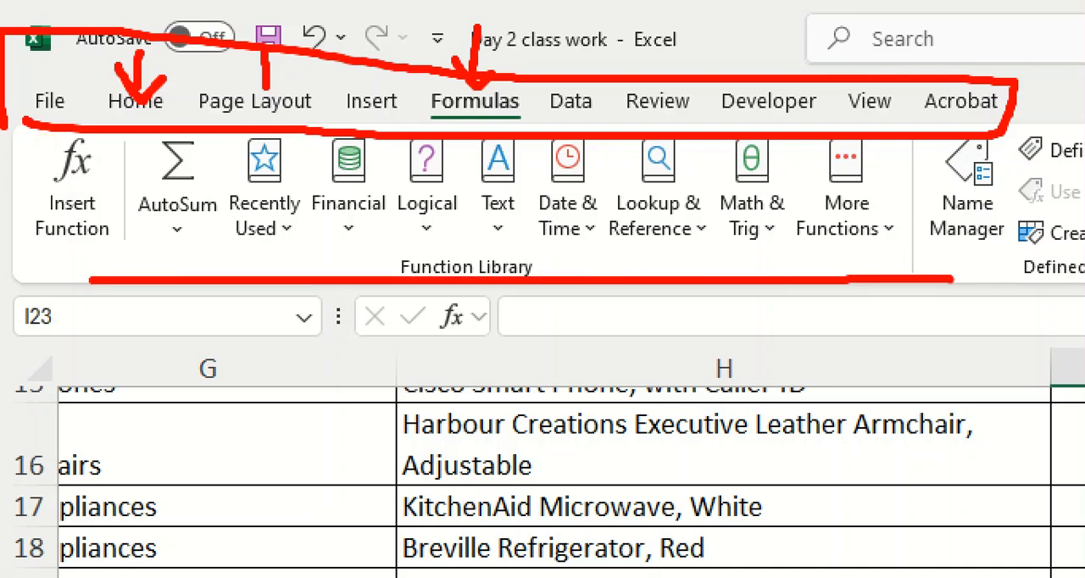
key(Escape)
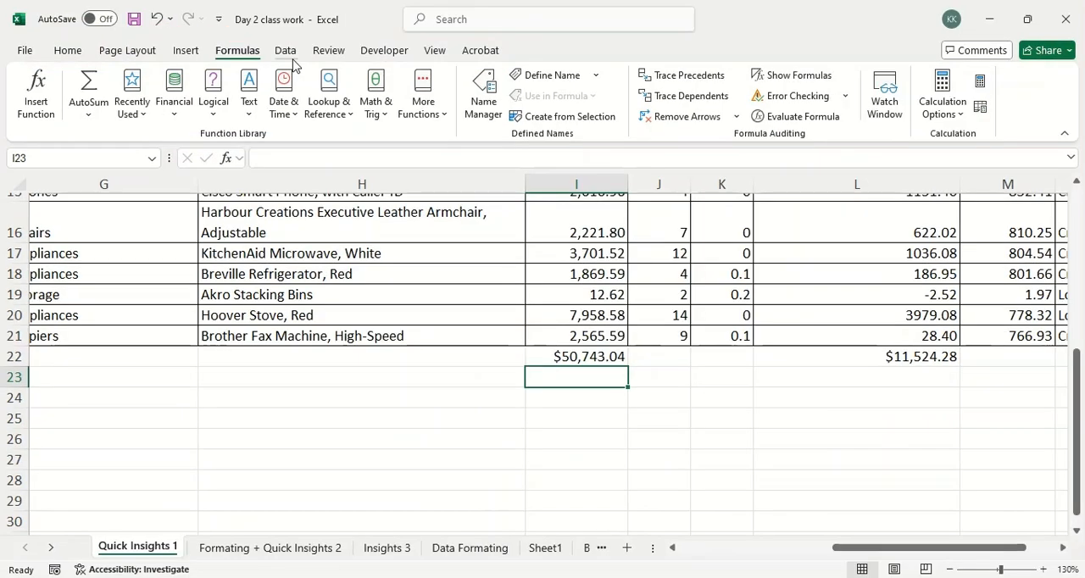
Show the Data commands, magnify them and mark the Get & Transform Data and Queries & Connections groups in red.
click(275, 51)
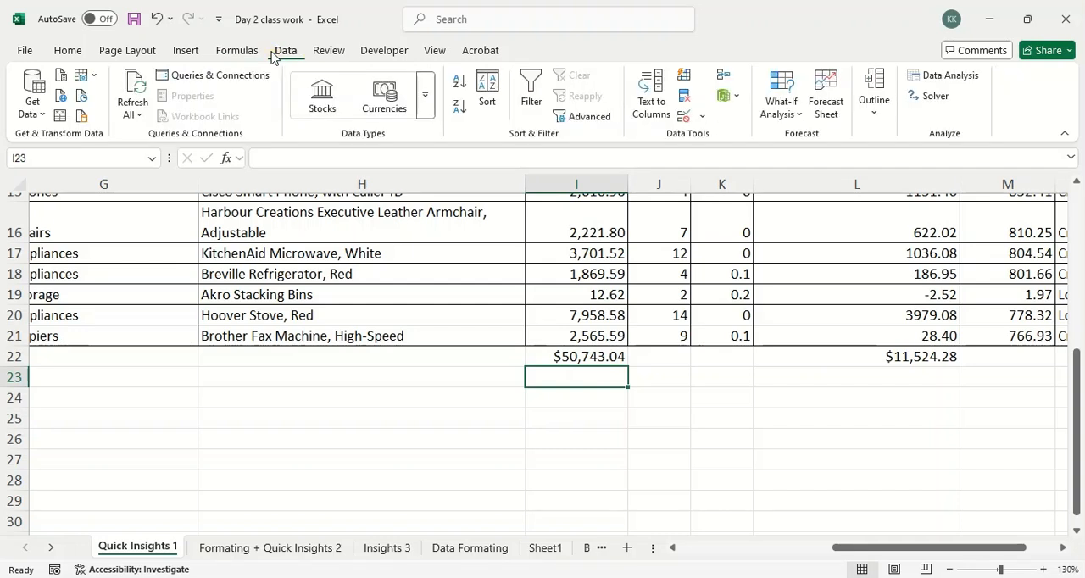
key(ctrl+1)
click(31, 49)
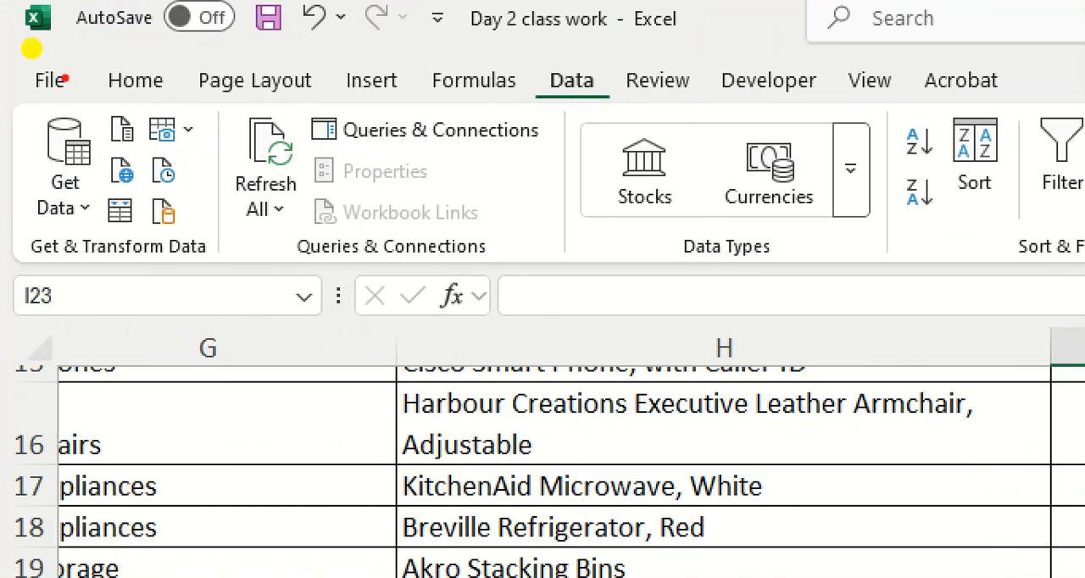
mouse_move(252, 235)
mouse_down()
mouse_move(315, 241)
mouse_move(319, 257)
mouse_up()
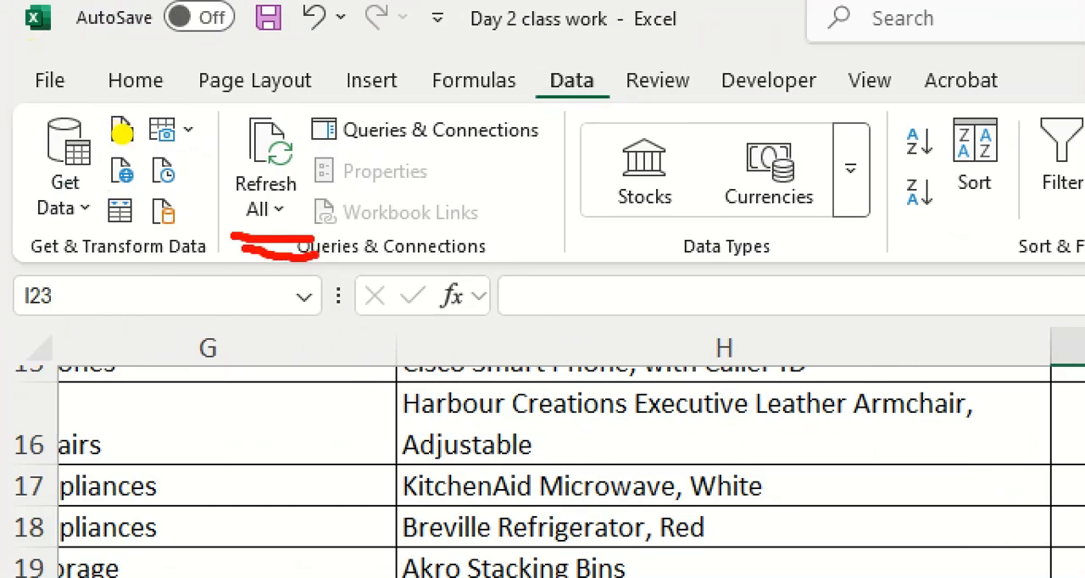
drag(48, 225, 212, 240)
mouse_move(208, 191)
mouse_down()
mouse_move(147, 93)
mouse_move(127, 262)
mouse_move(231, 219)
mouse_up()
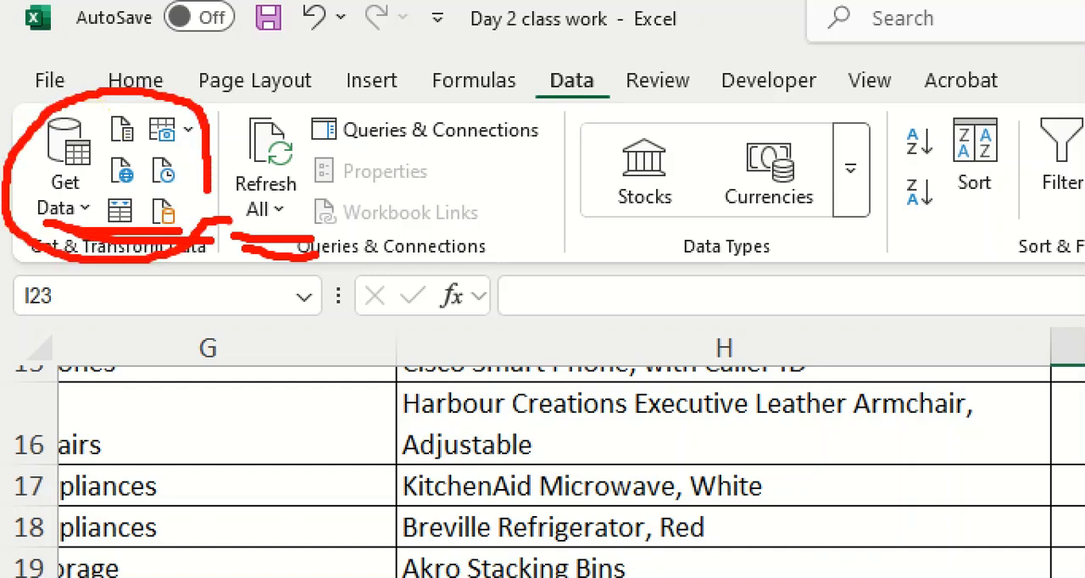
drag(238, 155, 543, 157)
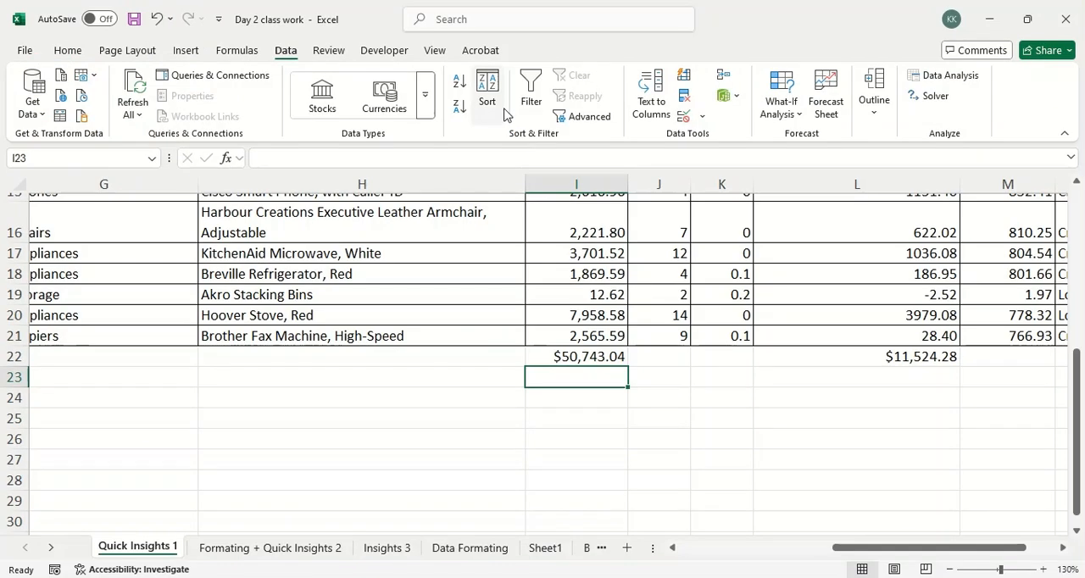
Underline the Sort and Filter commands in red, circle the Remove Duplicates command and clear the drawing.
drag(462, 114, 563, 115)
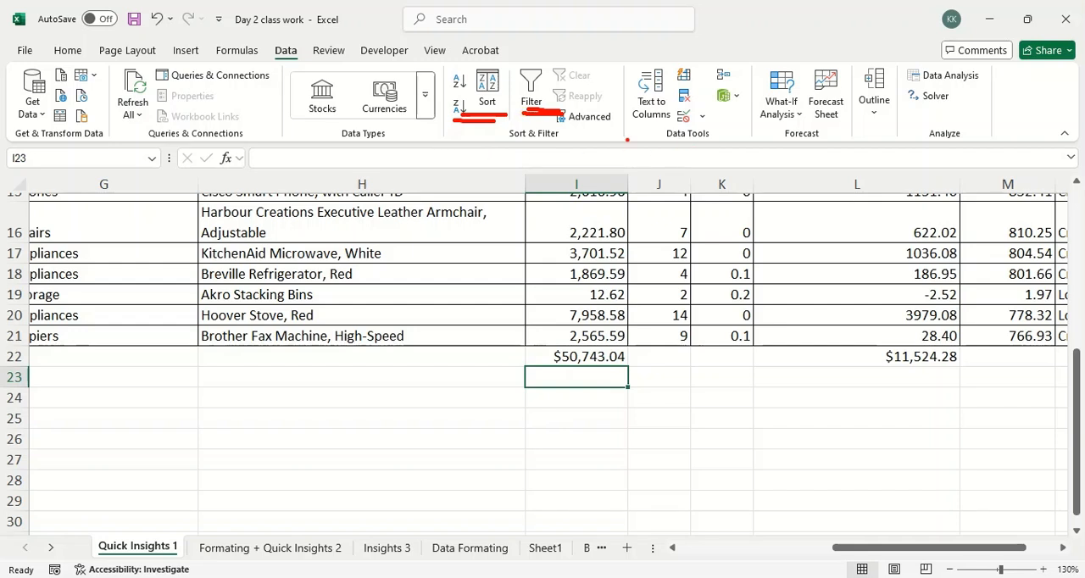
mouse_move(690, 80)
mouse_down()
mouse_move(700, 110)
mouse_move(695, 78)
mouse_up()
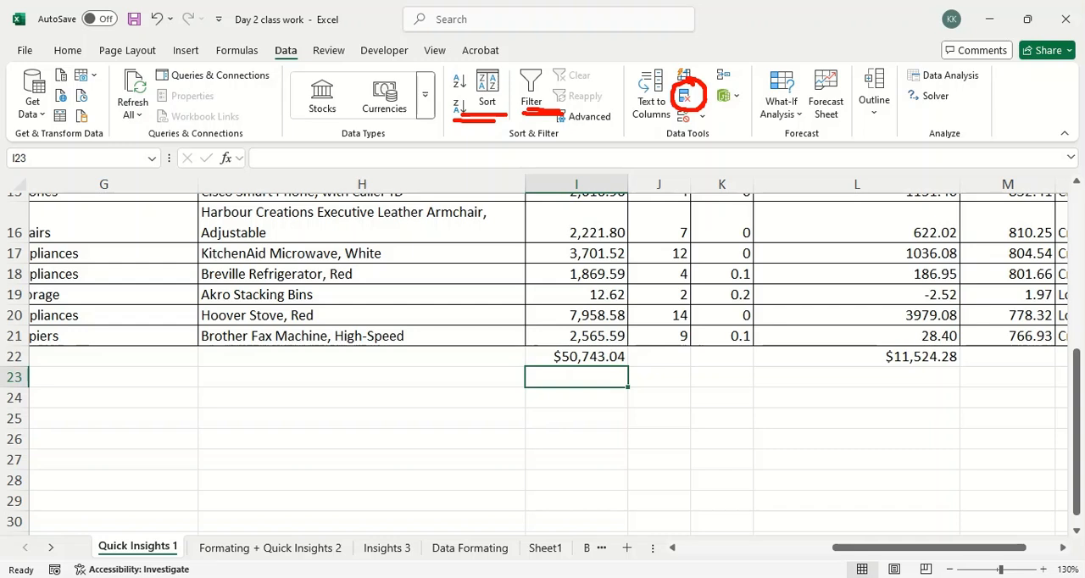
drag(697, 78, 726, 53)
key(Escape)
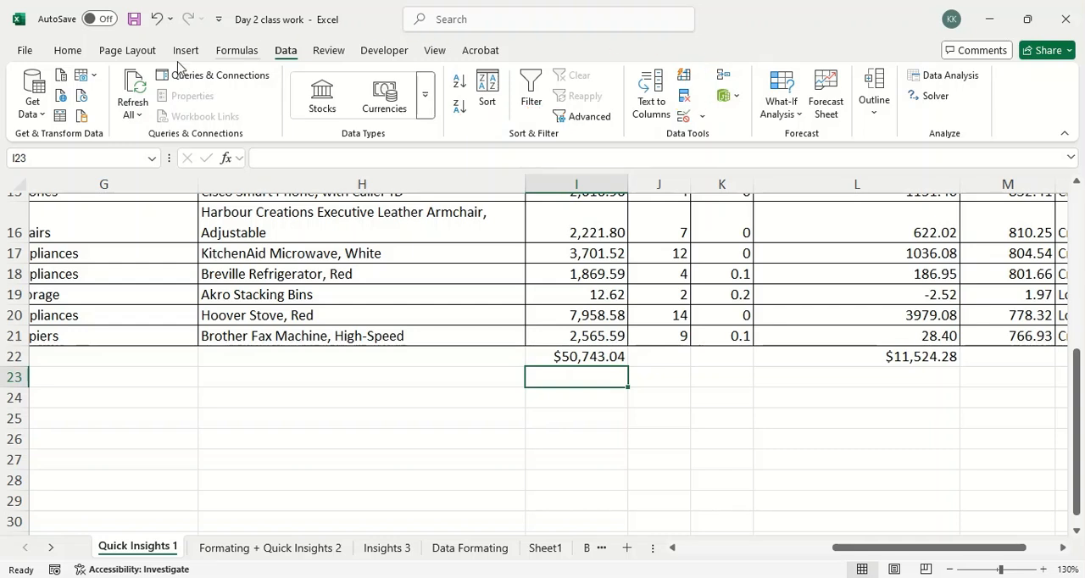
Fill the empty cell H23 with yellow.
click(68, 51)
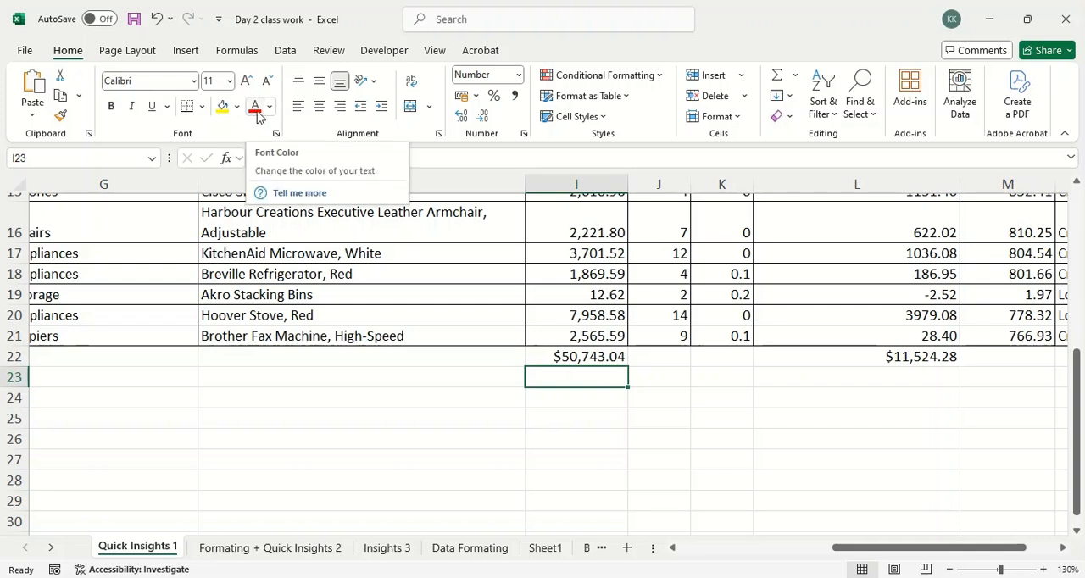
click(285, 379)
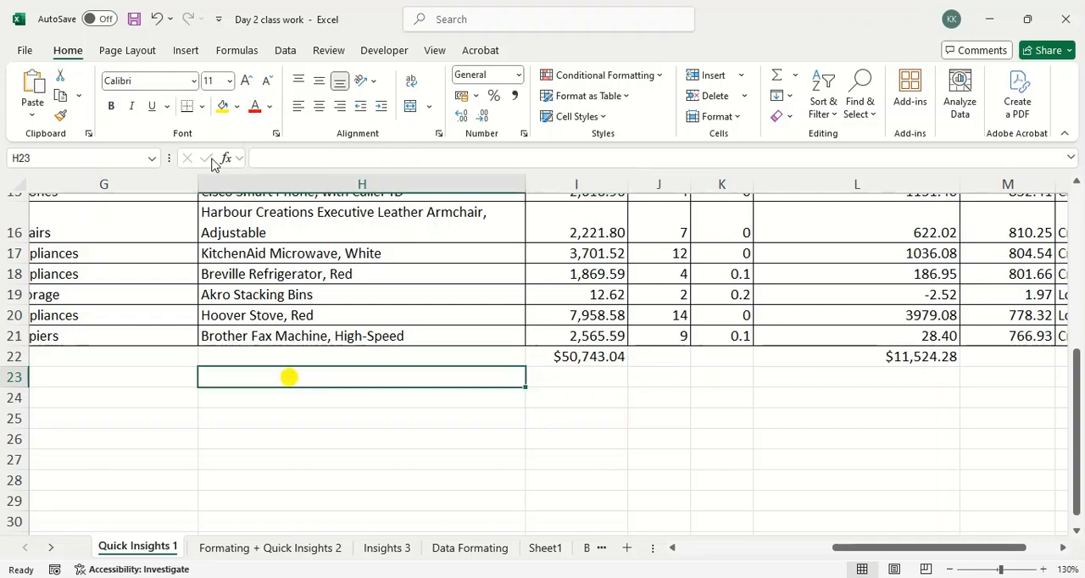
click(223, 106)
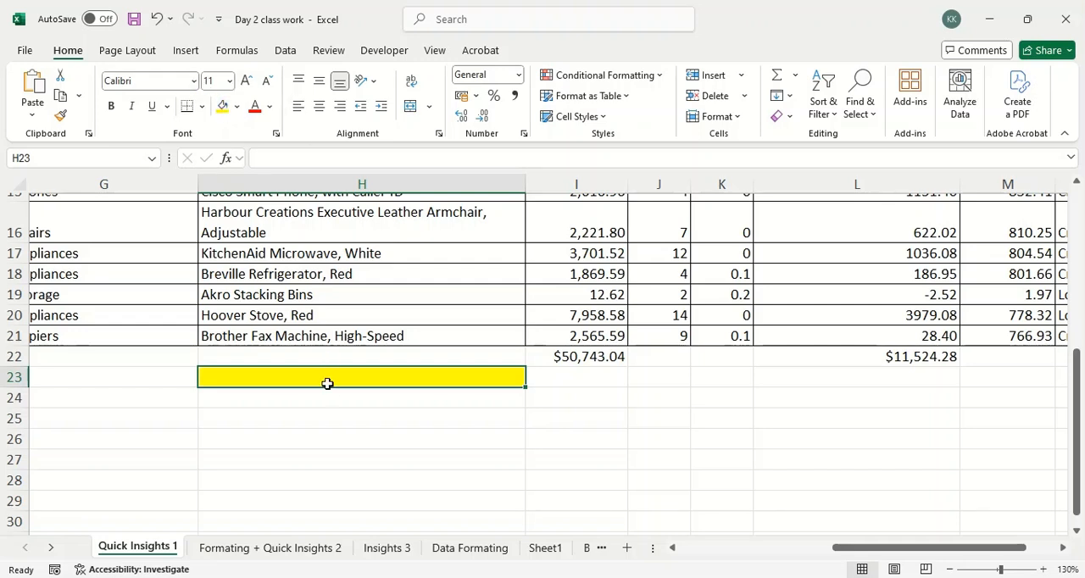
Demonstrate middle-centre and top-left alignment on the product name in H21, finishing with bottom-right alignment.
click(335, 336)
click(319, 81)
click(319, 106)
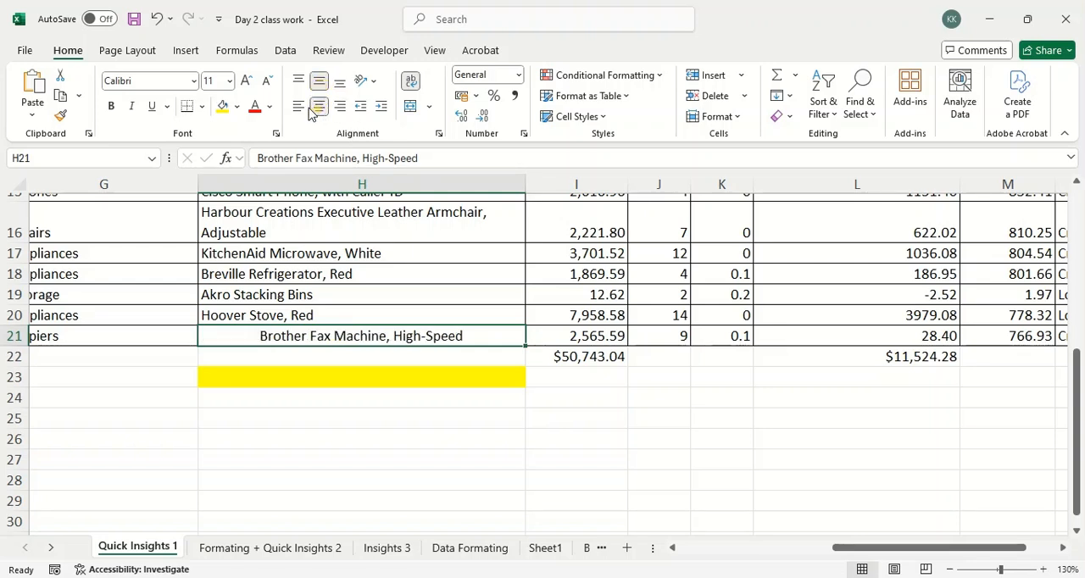
click(298, 107)
click(299, 82)
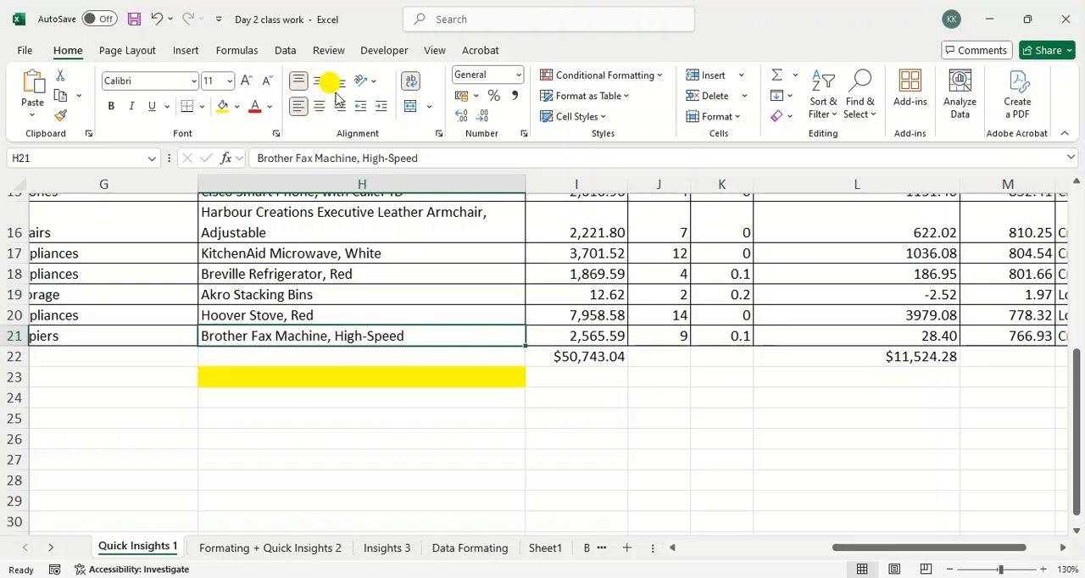
click(339, 81)
click(339, 106)
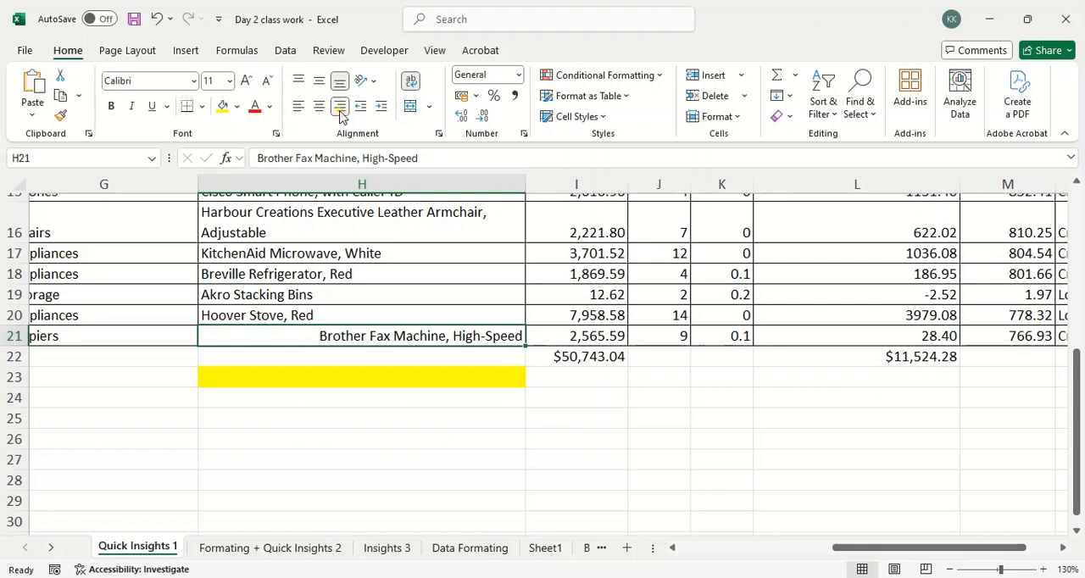
Angle the product name in H21 clockwise and increase the height of row 21 to fit the slanted text.
click(374, 81)
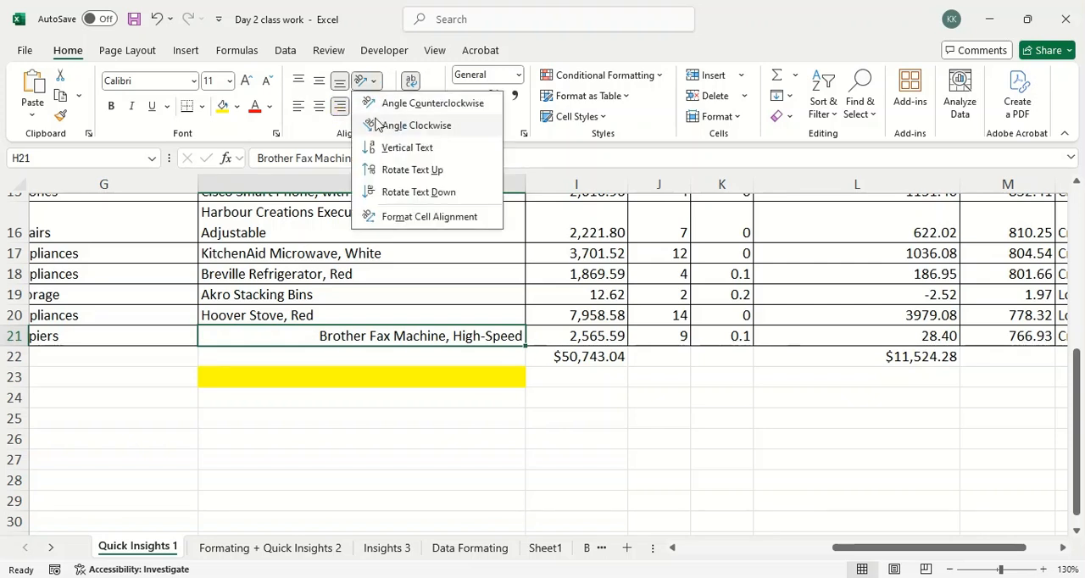
click(377, 124)
click(326, 390)
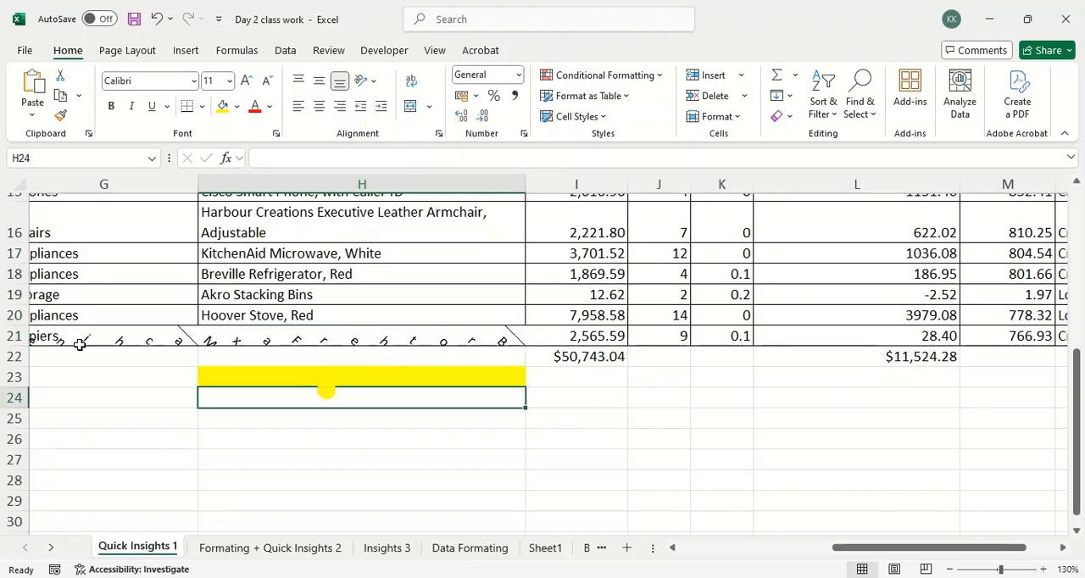
click(15, 337)
drag(17, 346, 33, 414)
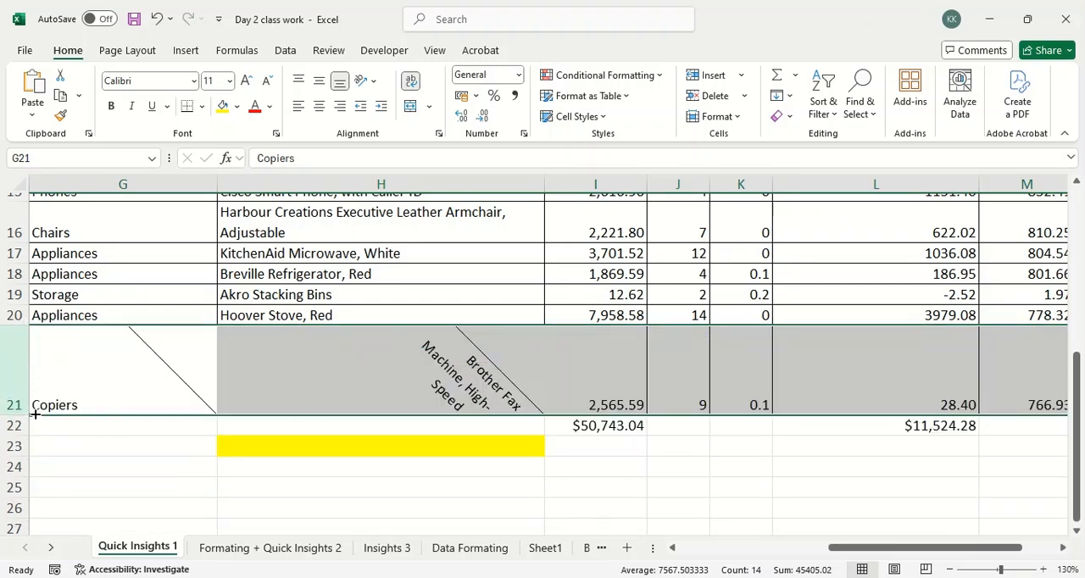
click(308, 427)
click(392, 400)
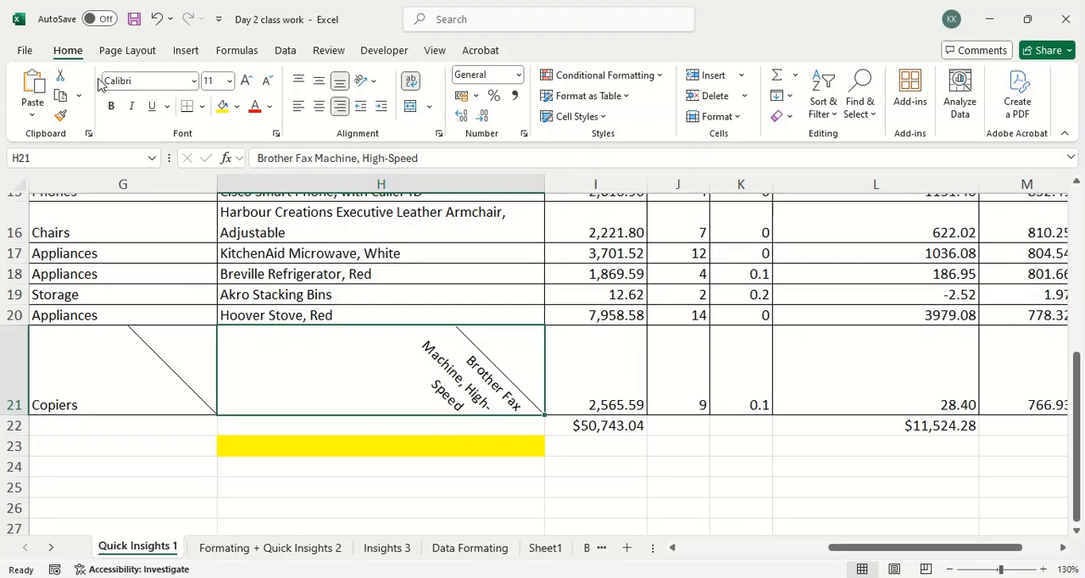
Show the Insert, Formulas, Data, Review and Developer command sets one after another.
click(186, 51)
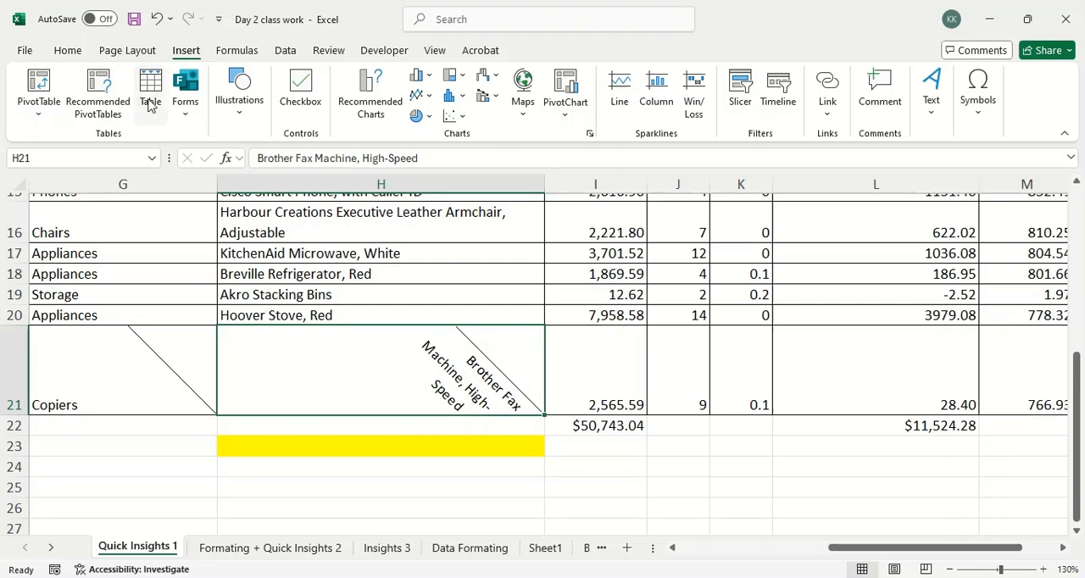
click(238, 52)
click(283, 54)
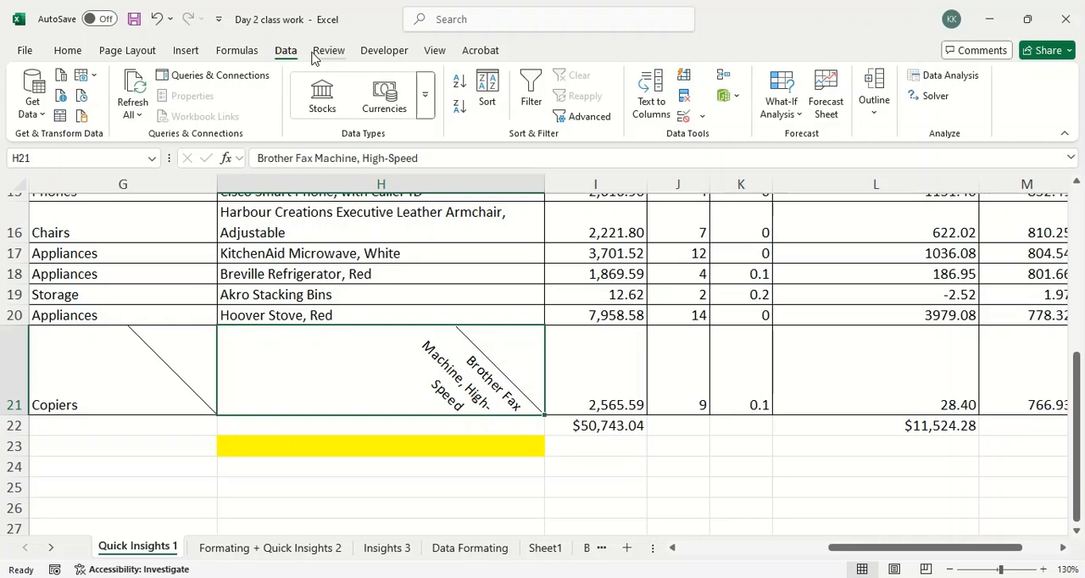
click(316, 52)
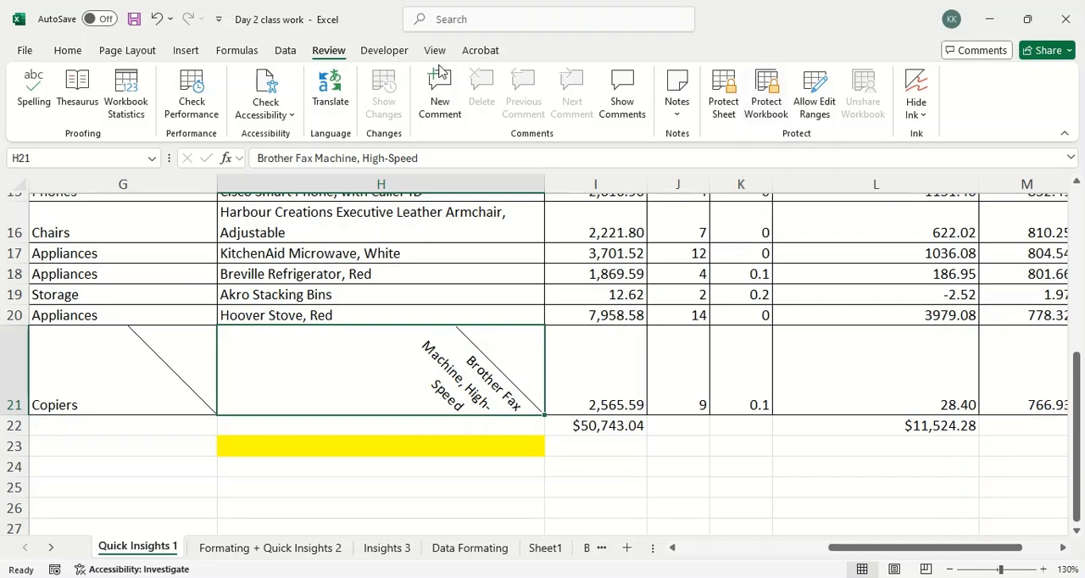
click(402, 53)
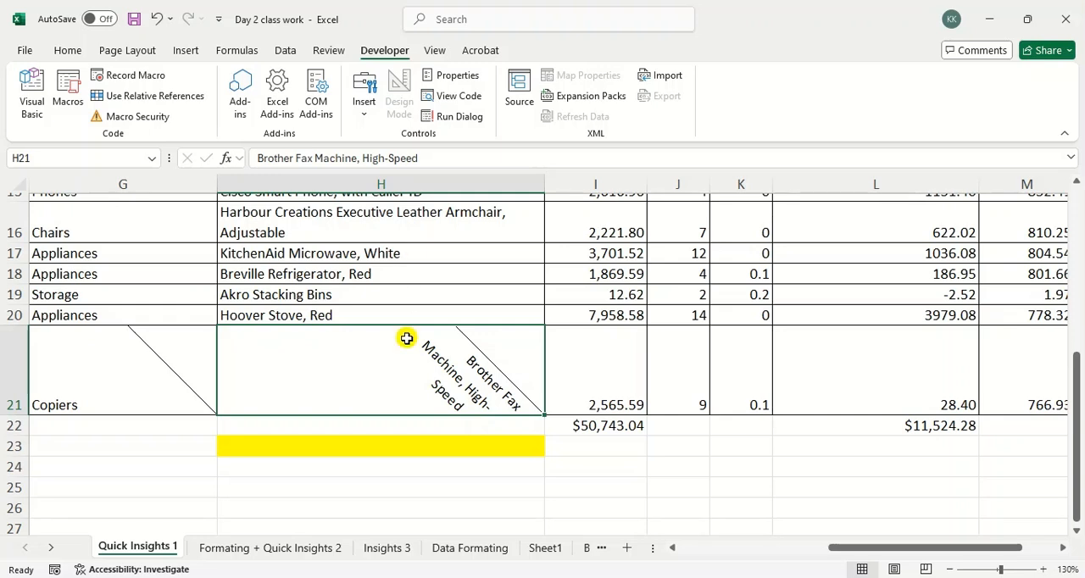
scroll(408, 337, up, 5)
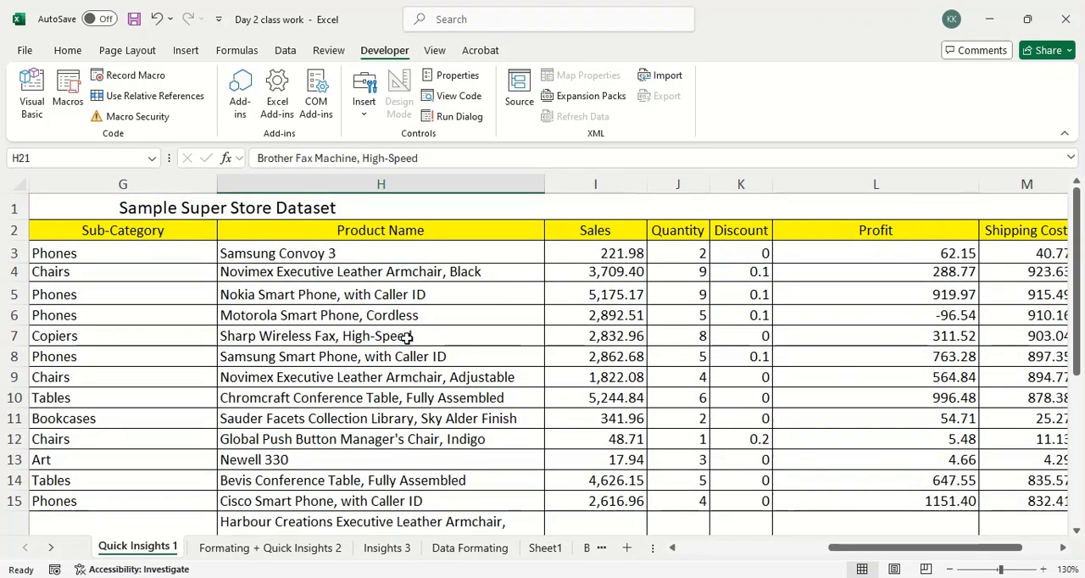
scroll(441, 339, down, 6)
click(368, 383)
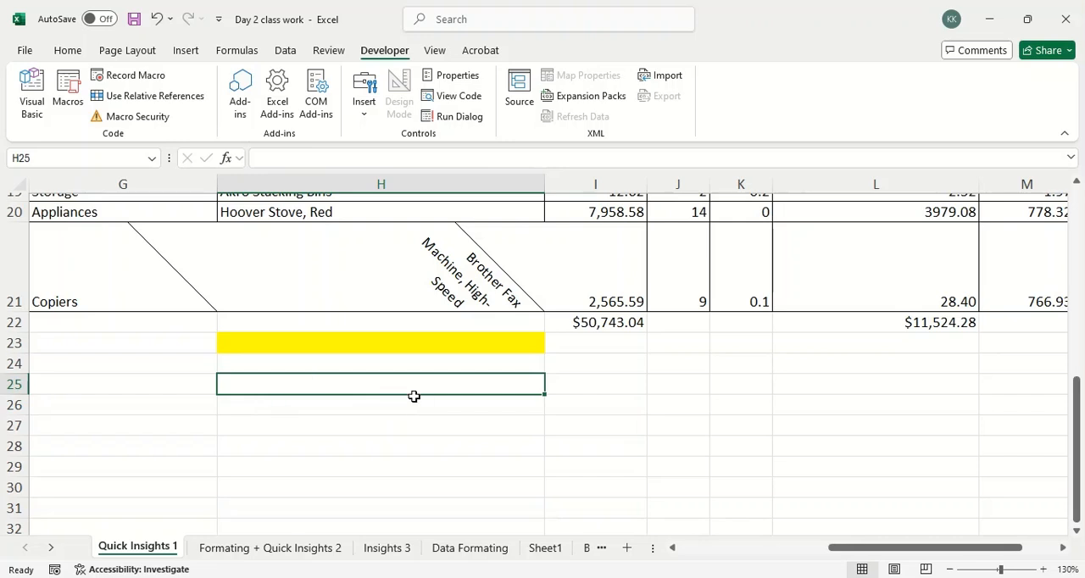
click(369, 399)
click(366, 418)
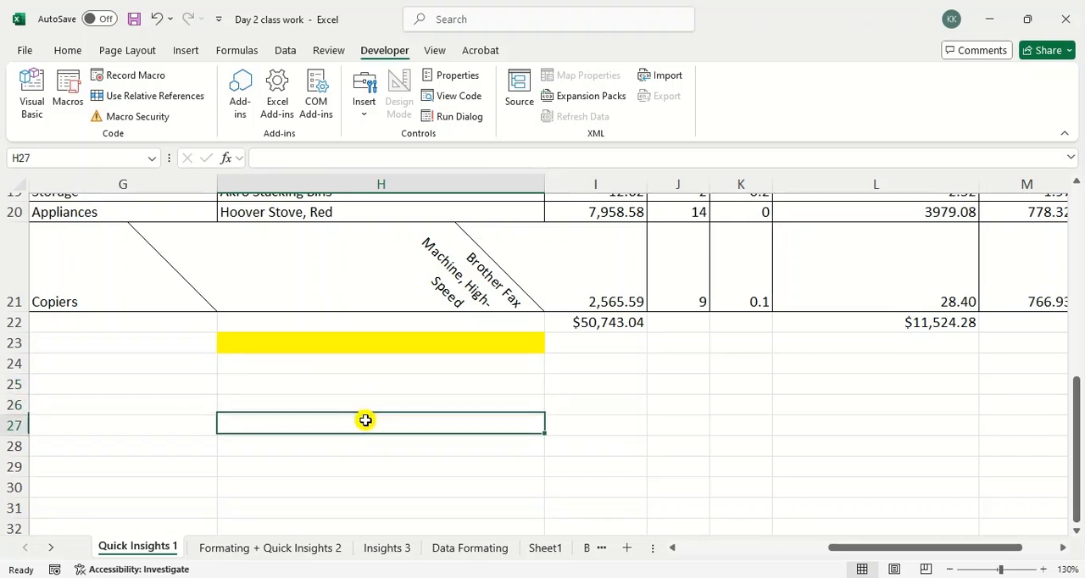
Enter 23 in cell H28 and 55 in cell I28.
click(364, 450)
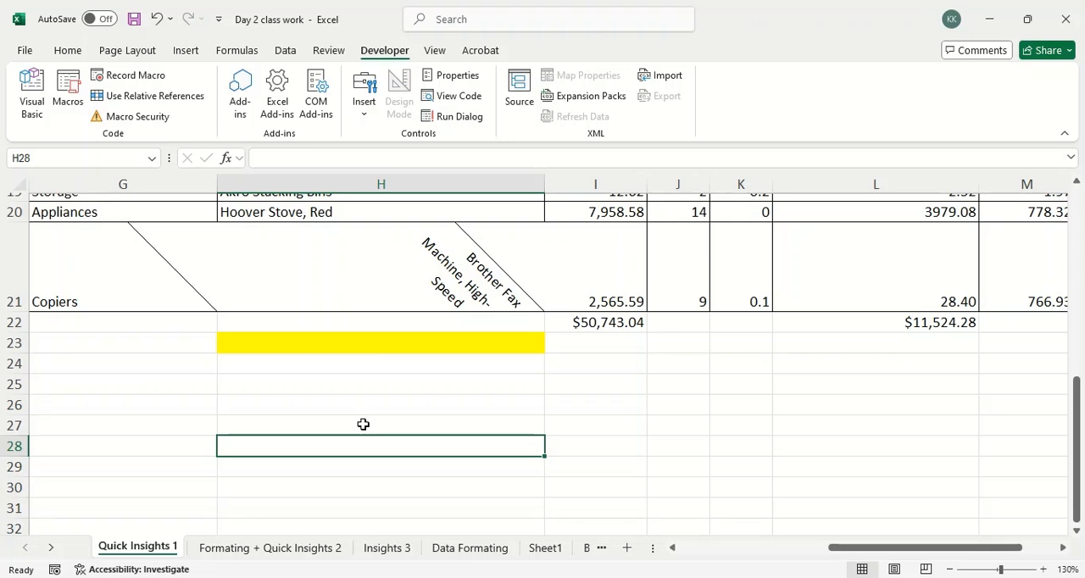
text(23)
key(Tab)
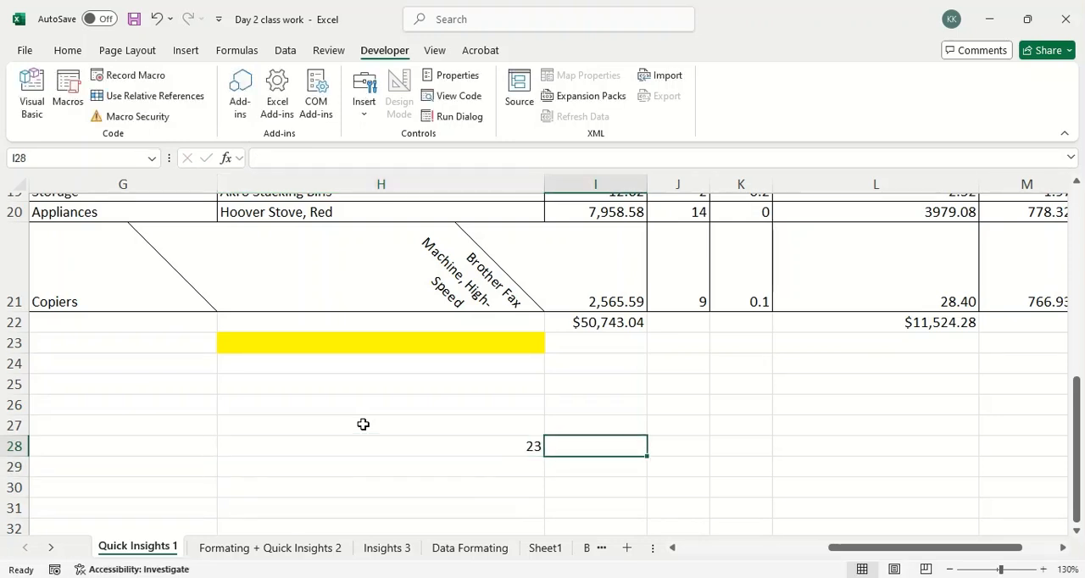
text(55)
key(Tab)
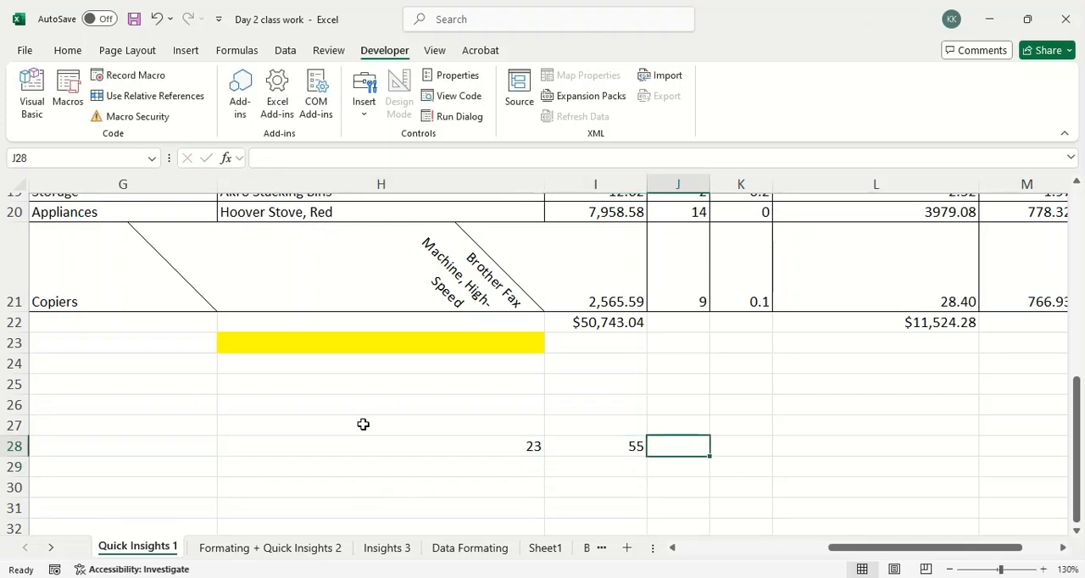
Enter the formula =23+55 with typed-in numbers in cell J28 and select that cell to show its formula.
text(=)
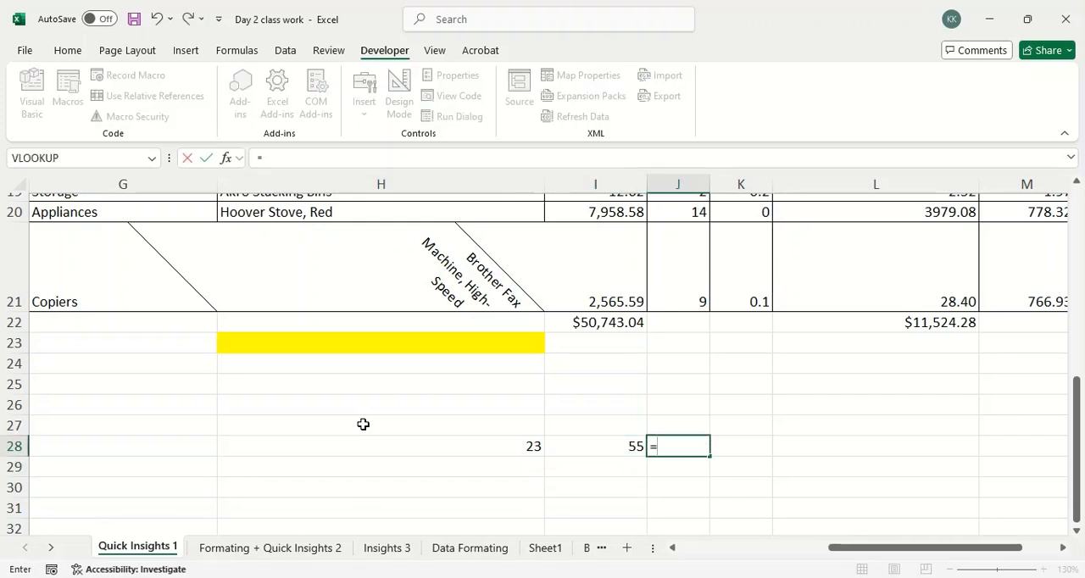
text(23+55)
key(Return)
key(Up)
key(Down)
key(Up)
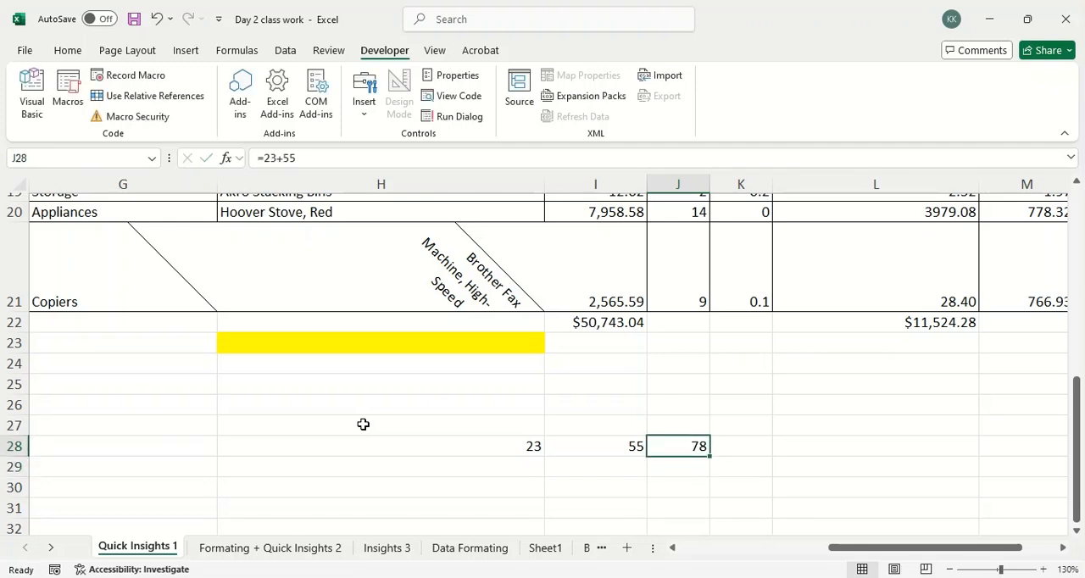
Enter the formula =H28+I28 in cell J29, picking both number cells as references.
key(Down)
text(=)
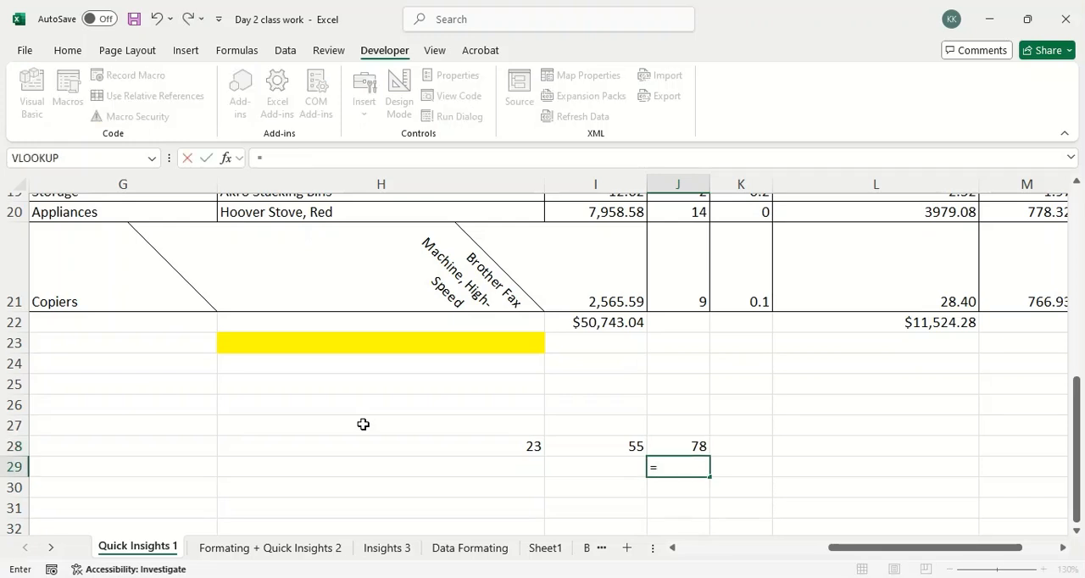
key(Up)
key(Left)
key(Left)
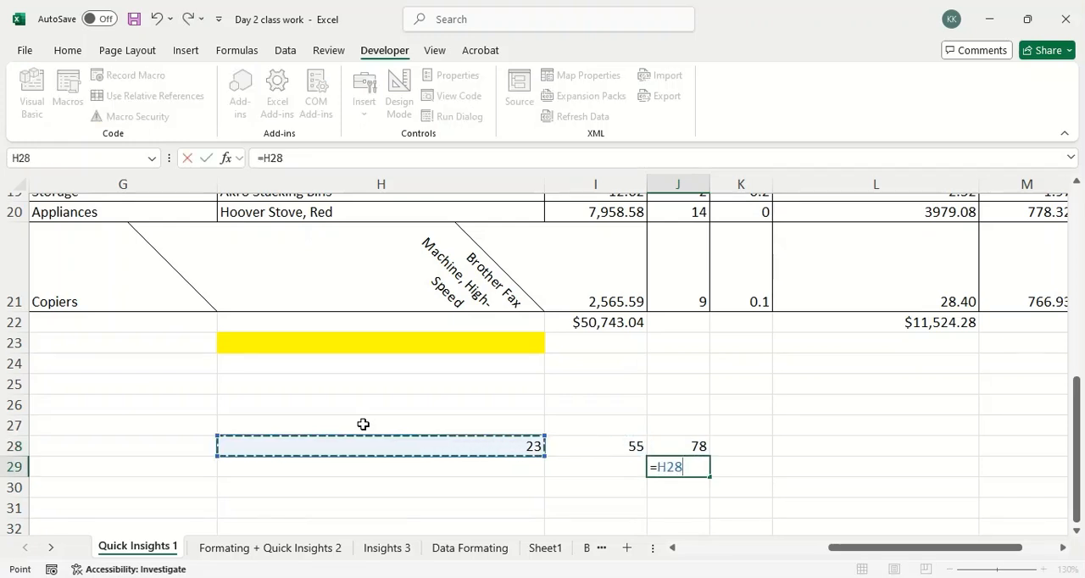
text(+)
key(Right)
key(Up)
key(Left)
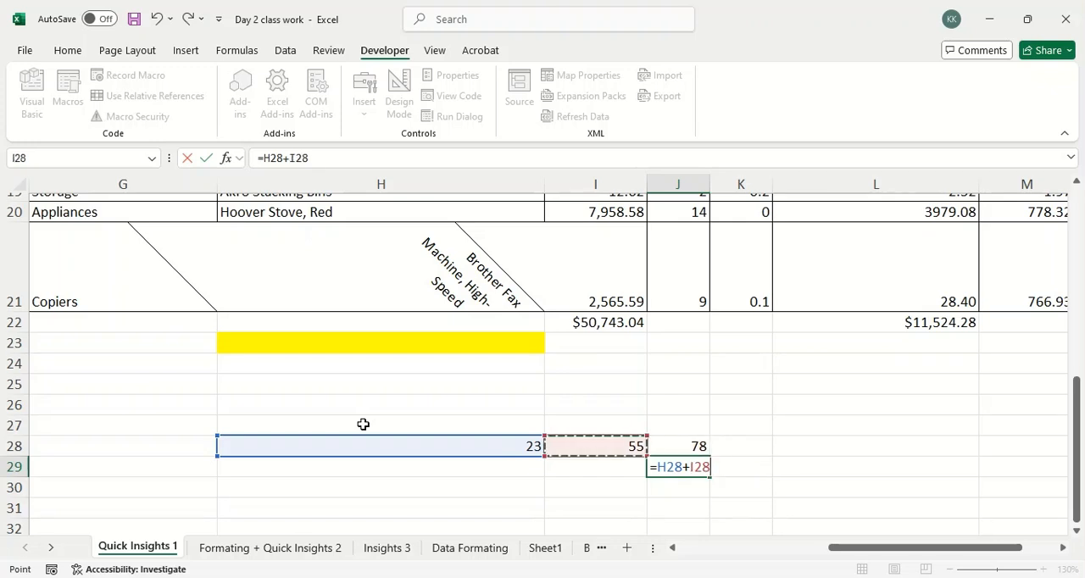
key(Return)
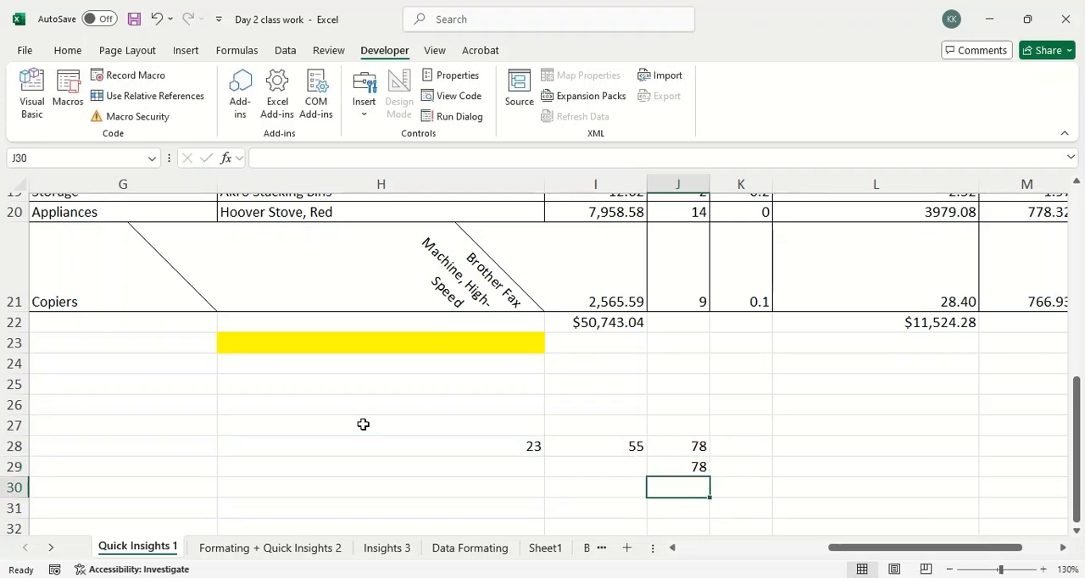
Compare the formulas behind cells J28 and J29.
key(Up)
key(Up)
key(Down)
key(Up)
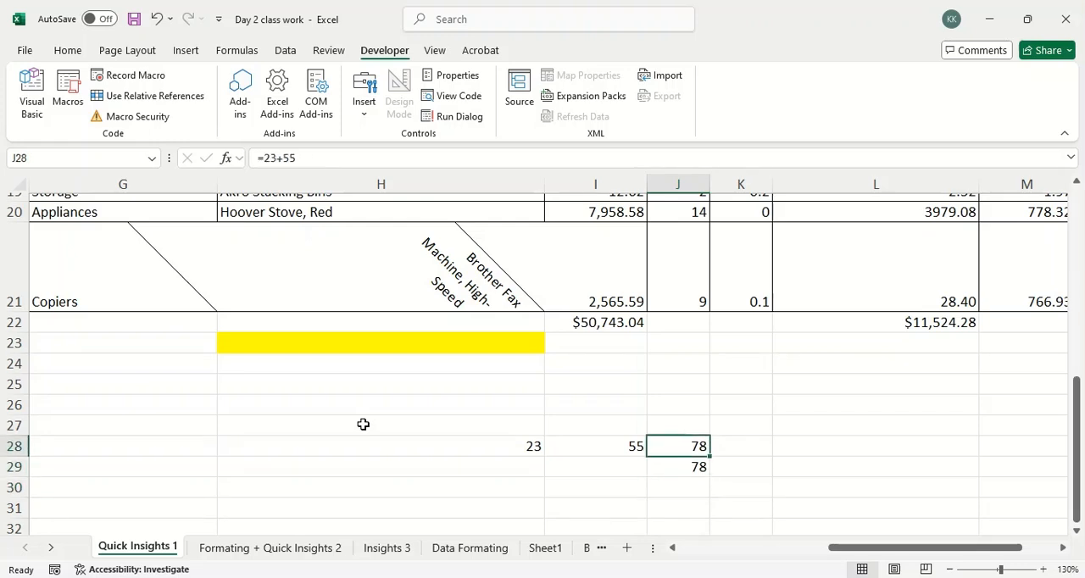
Replace the number in cell I28 with 100.
key(Down)
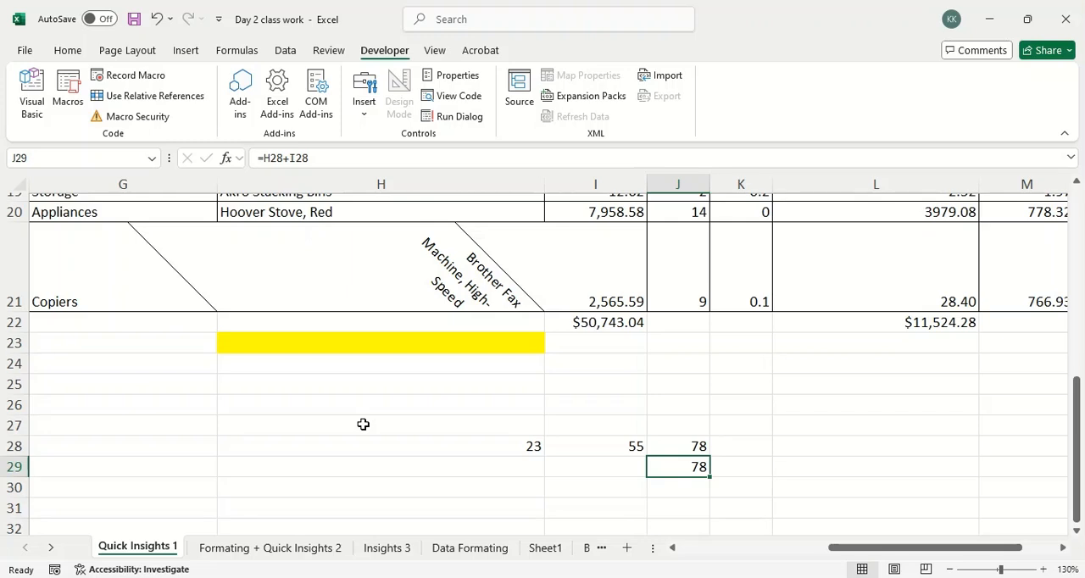
key(Up)
key(Left)
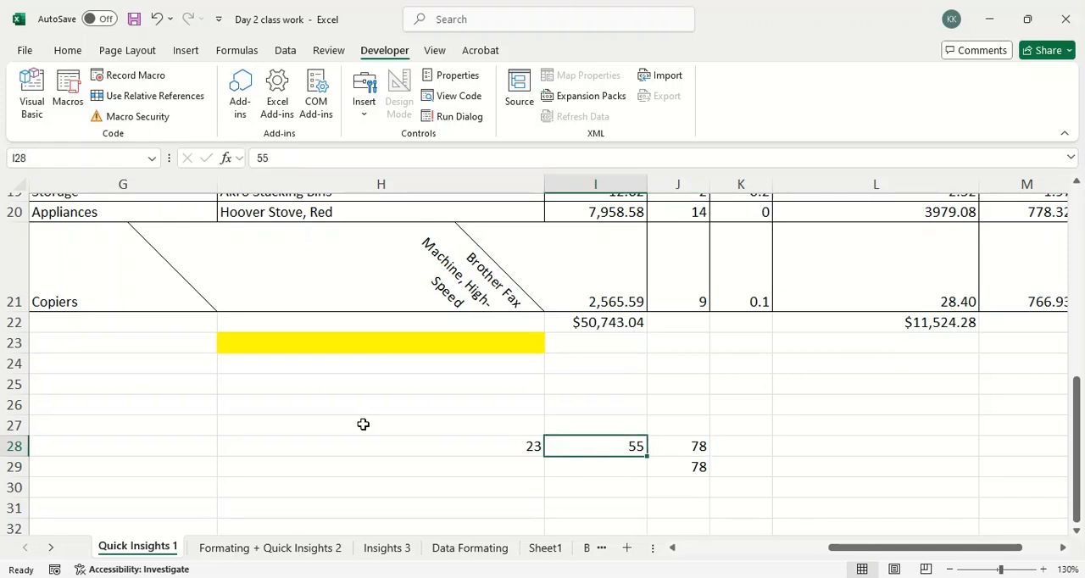
key(Left)
key(Right)
text(100)
key(Return)
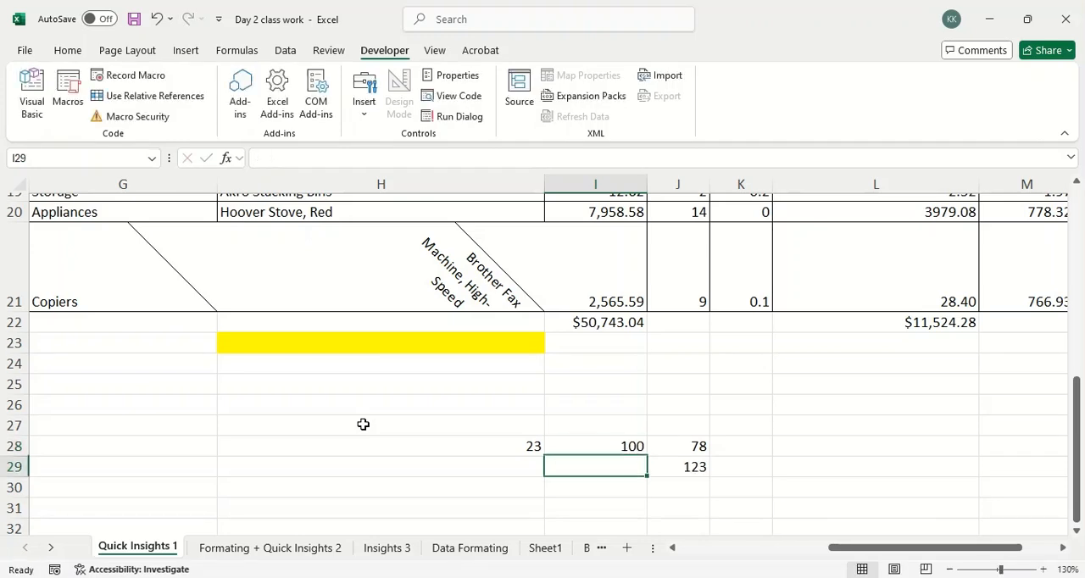
Check how J28 and J29 respond to the changed number and mark J29's cell-reference formula with red ink.
key(Right)
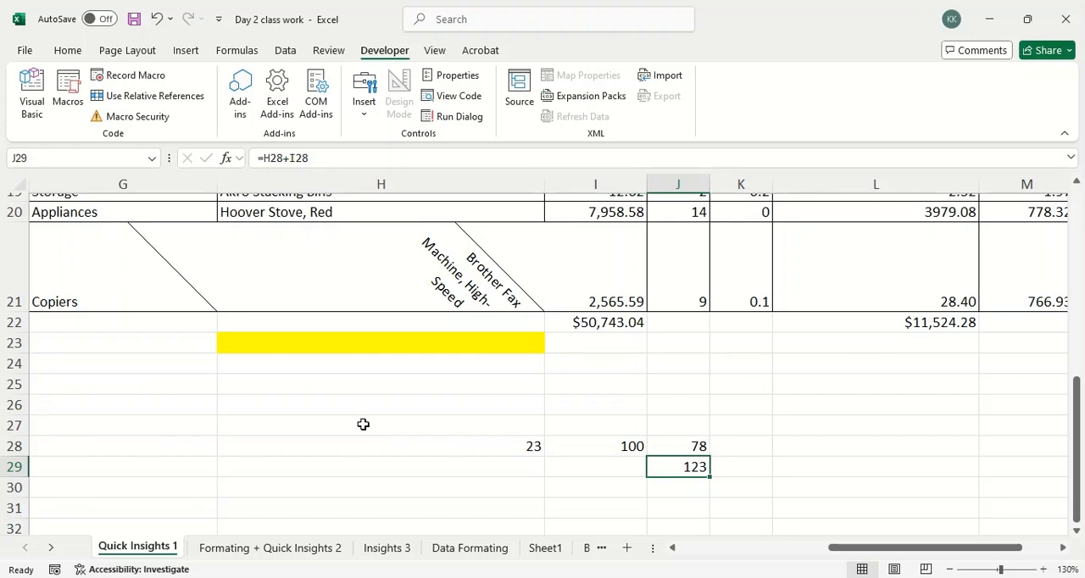
key(Up)
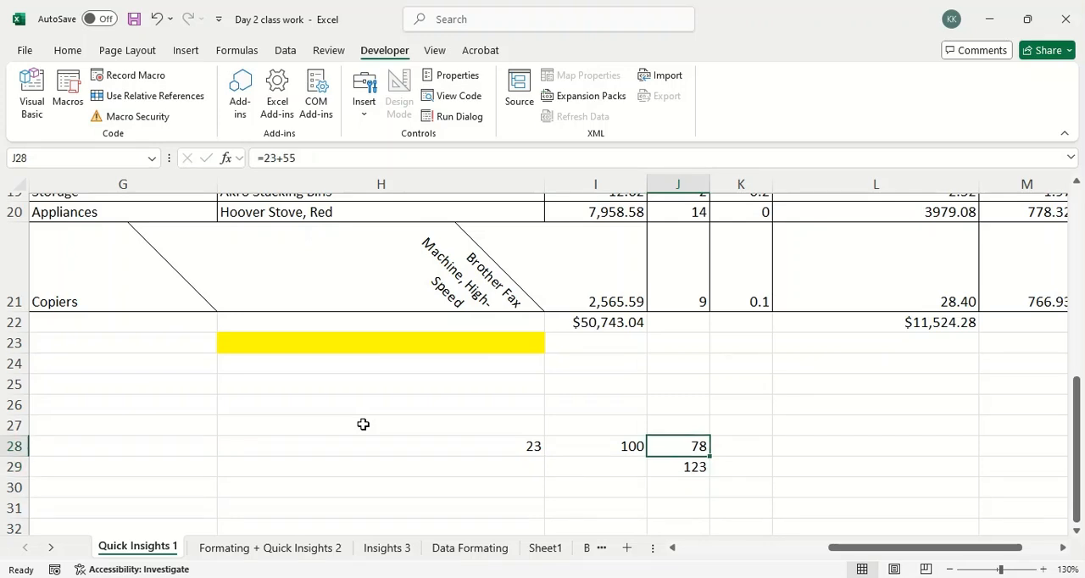
key(Down)
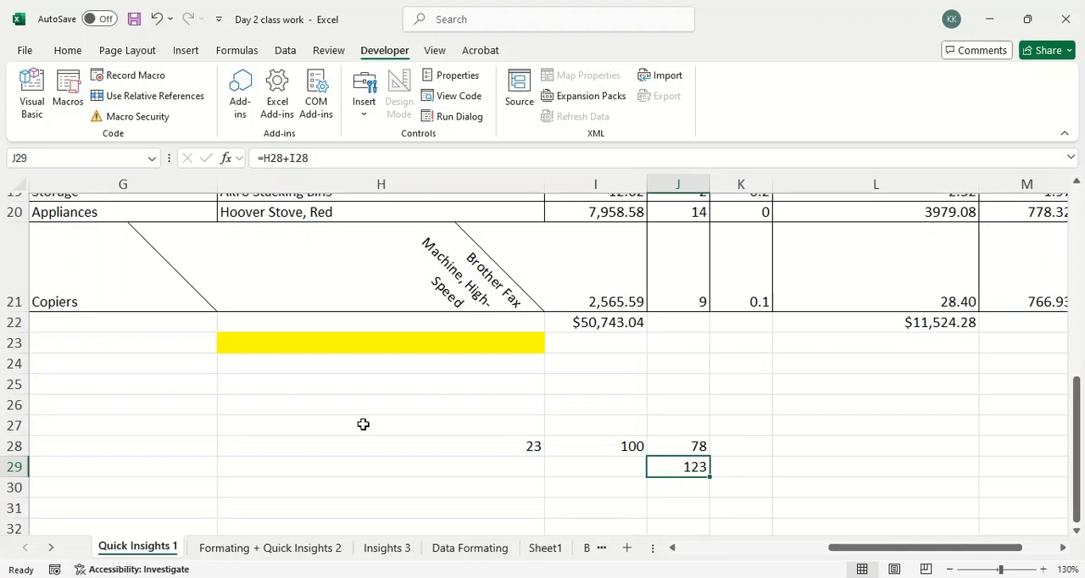
mouse_move(695, 455)
mouse_down()
mouse_move(653, 488)
mouse_move(740, 462)
mouse_move(668, 457)
mouse_move(396, 282)
mouse_move(319, 174)
mouse_move(298, 168)
mouse_up()
key(Escape)
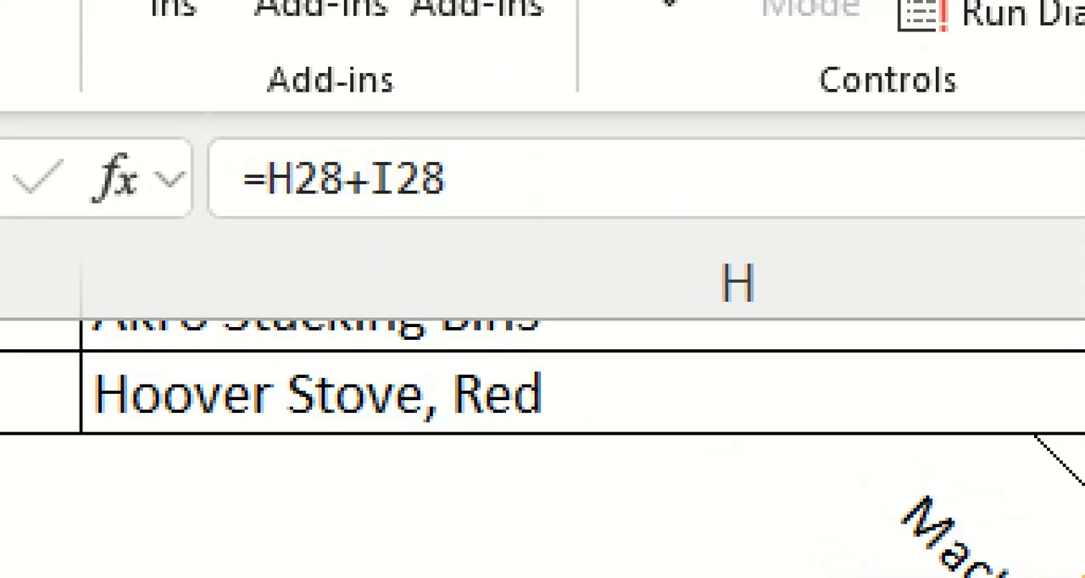
mouse_move(531, 153)
mouse_down()
mouse_move(351, 110)
mouse_move(305, 289)
mouse_move(475, 109)
mouse_move(456, 109)
mouse_up()
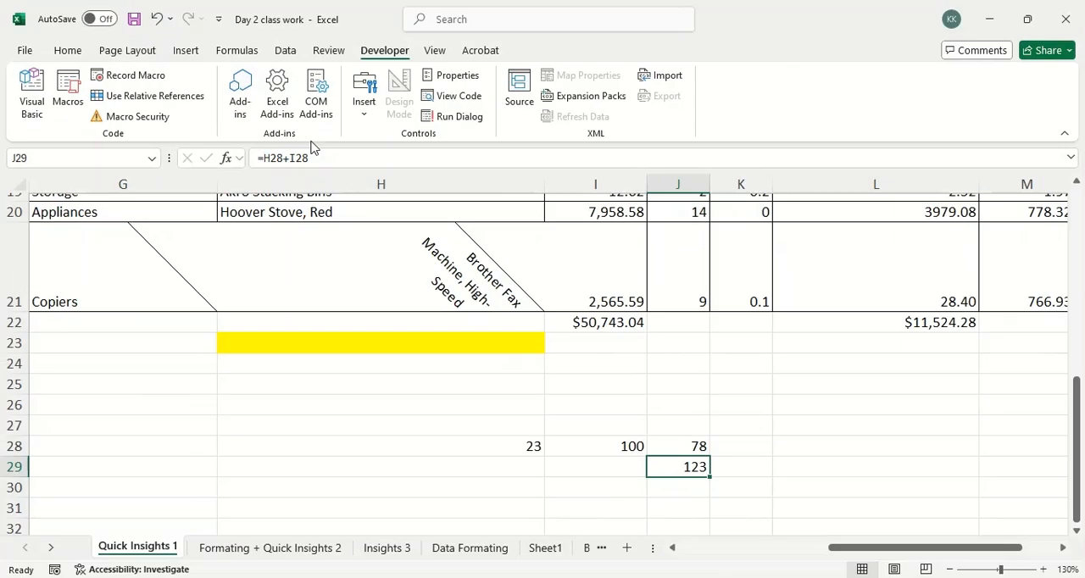
Select cell H28 and illustrate its column by circling the cell and drawing an arrow up to column header H.
click(420, 418)
click(421, 445)
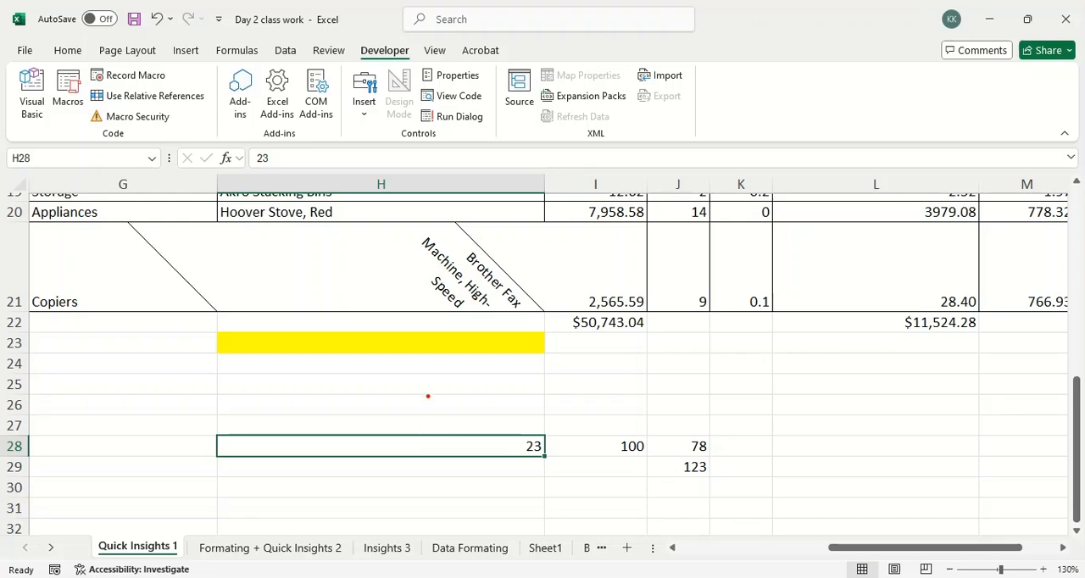
mouse_move(555, 431)
mouse_down()
mouse_move(365, 412)
mouse_move(255, 444)
mouse_move(612, 449)
mouse_move(505, 413)
mouse_up()
drag(395, 395, 391, 212)
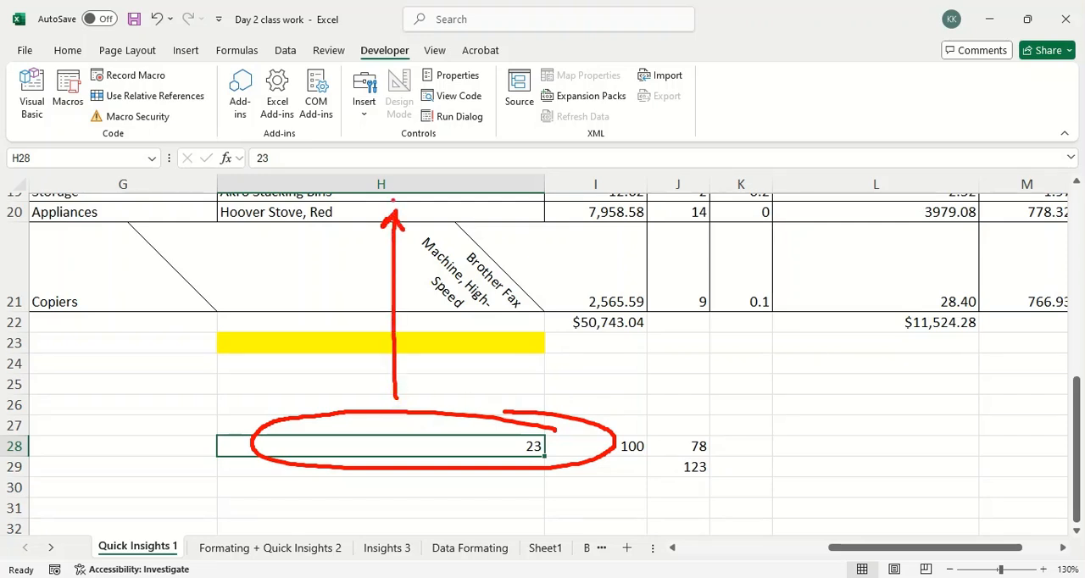
mouse_move(390, 170)
mouse_down()
mouse_move(432, 188)
mouse_move(394, 172)
mouse_up()
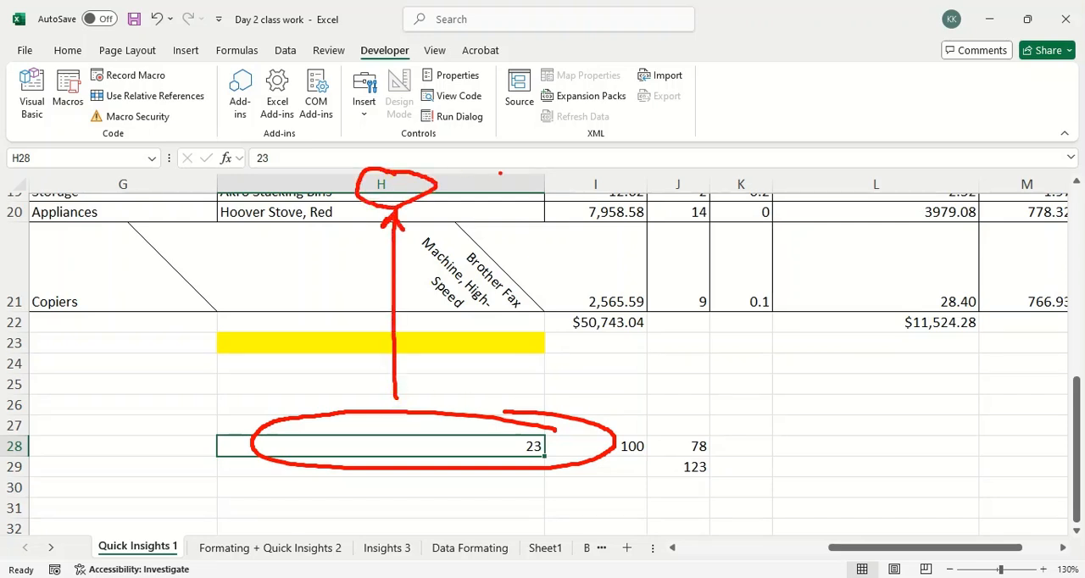
mouse_move(195, 166)
mouse_down()
mouse_move(488, 168)
mouse_move(531, 208)
mouse_move(529, 483)
mouse_move(307, 509)
mouse_move(207, 490)
mouse_move(212, 194)
mouse_move(226, 153)
mouse_up()
key(Escape)
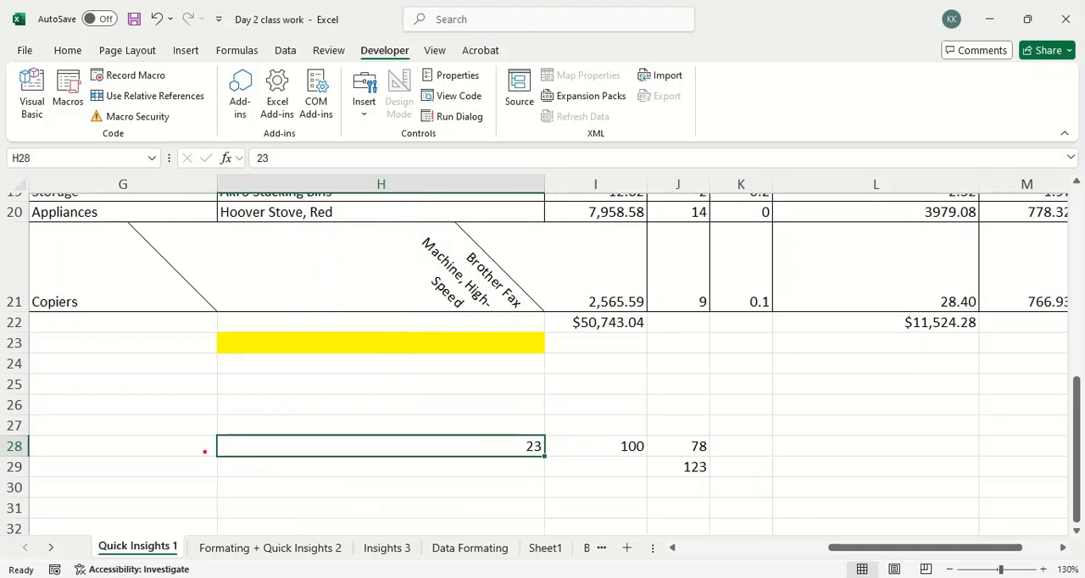
Outline row 28 and column H in red ink to show that they cross at cell H28, and clear the markings.
mouse_move(221, 449)
mouse_down()
mouse_move(52, 450)
mouse_move(61, 442)
mouse_move(41, 432)
mouse_move(7, 451)
mouse_move(536, 460)
mouse_move(547, 435)
mouse_move(43, 439)
mouse_up()
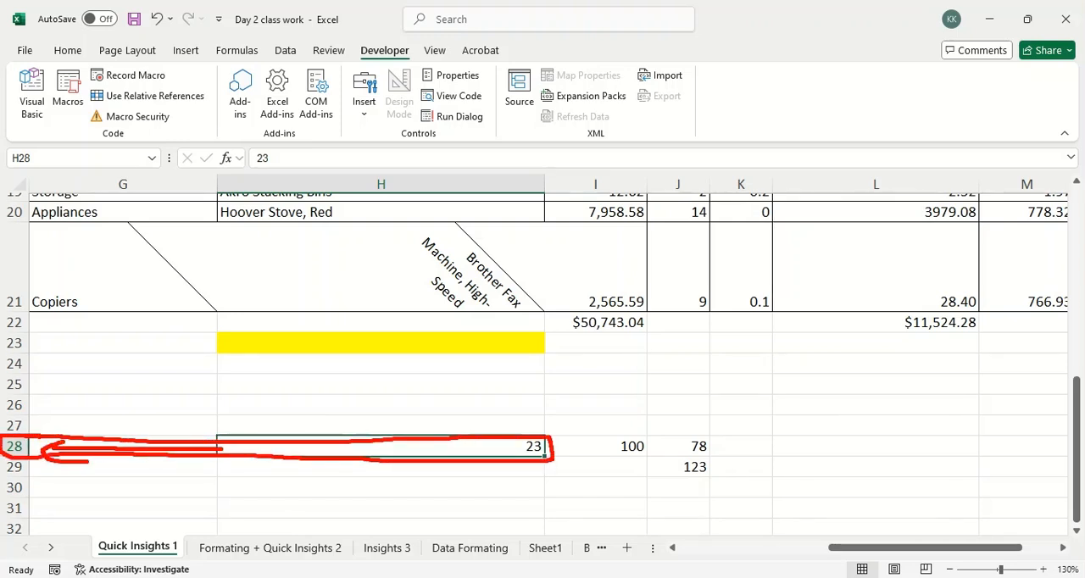
mouse_move(221, 151)
mouse_down()
mouse_move(217, 510)
mouse_move(499, 515)
mouse_move(553, 498)
mouse_move(560, 365)
mouse_move(541, 199)
mouse_move(214, 187)
mouse_up()
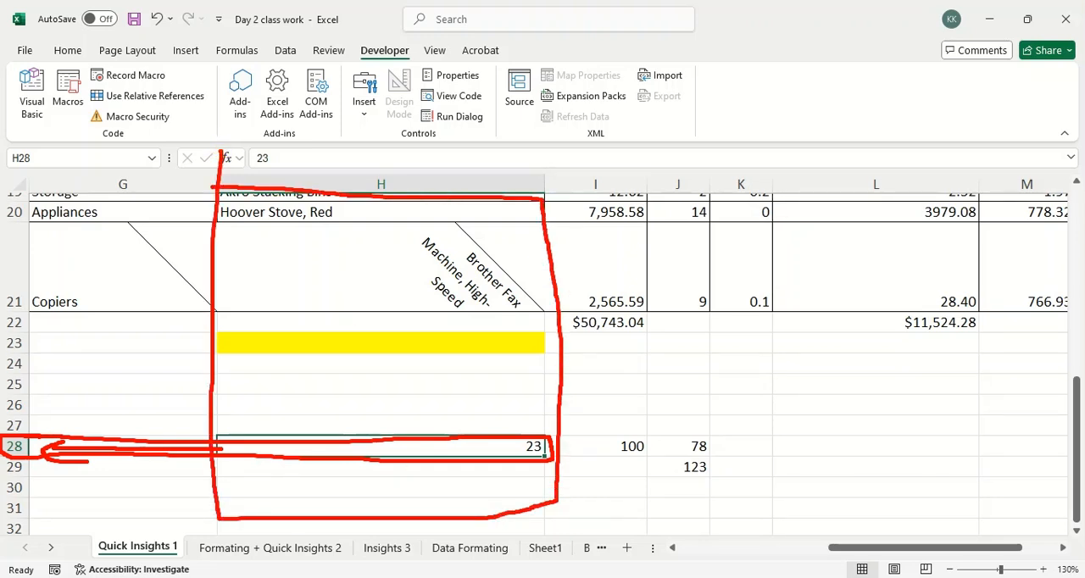
mouse_move(239, 447)
mouse_down()
mouse_move(293, 437)
mouse_move(462, 463)
mouse_move(543, 449)
mouse_up()
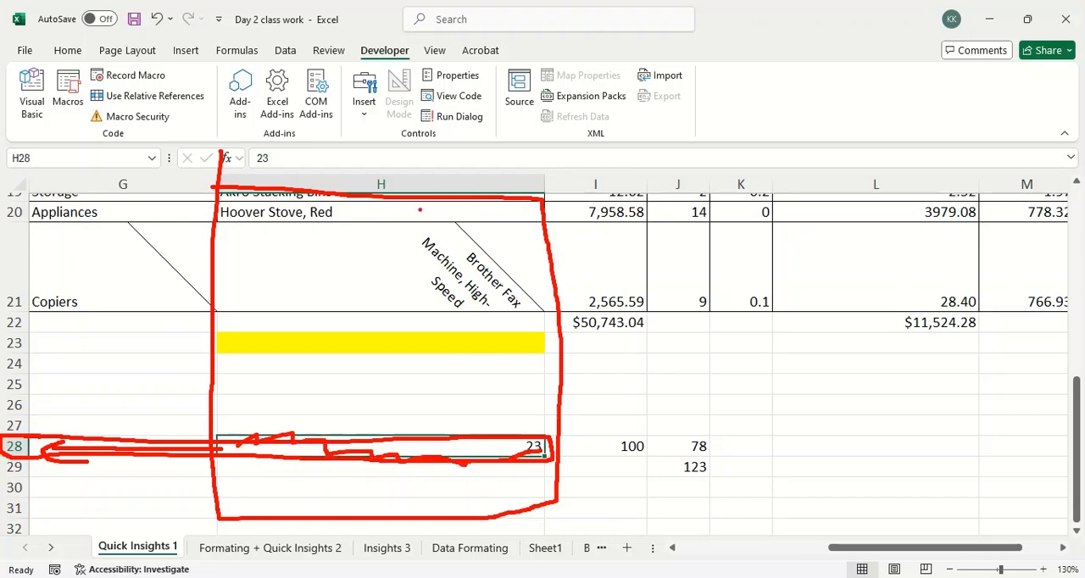
key(Escape)
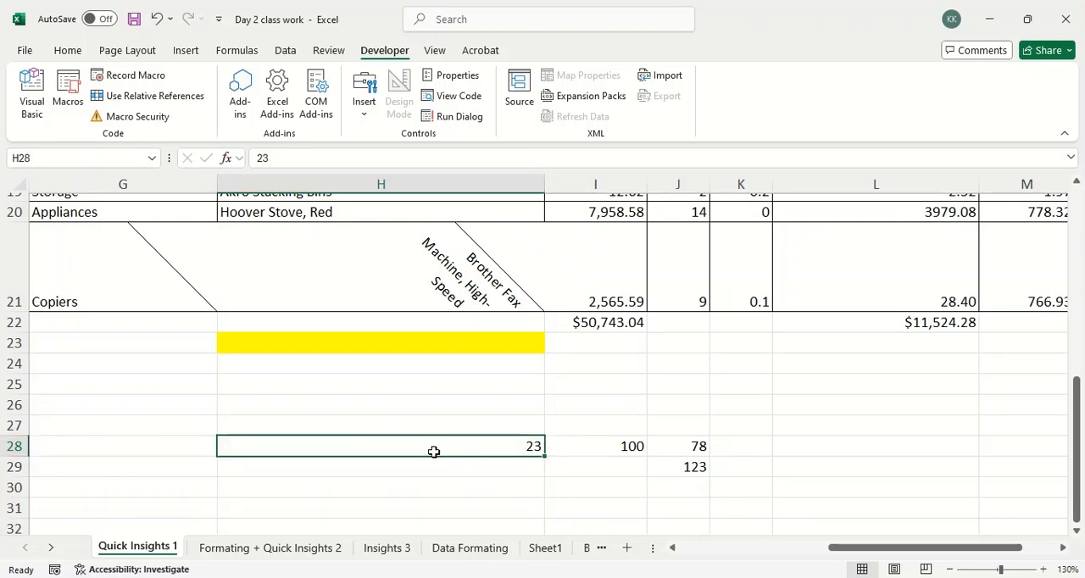
Zoom in on the selected cell's address and circle H28 in red ink.
mouse_move(49, 128)
mouse_down()
mouse_move(61, 199)
mouse_move(25, 138)
mouse_move(68, 203)
mouse_move(69, 132)
mouse_move(97, 170)
mouse_move(88, 133)
mouse_up()
key(Escape)
key(ctrl+1)
click(35, 155)
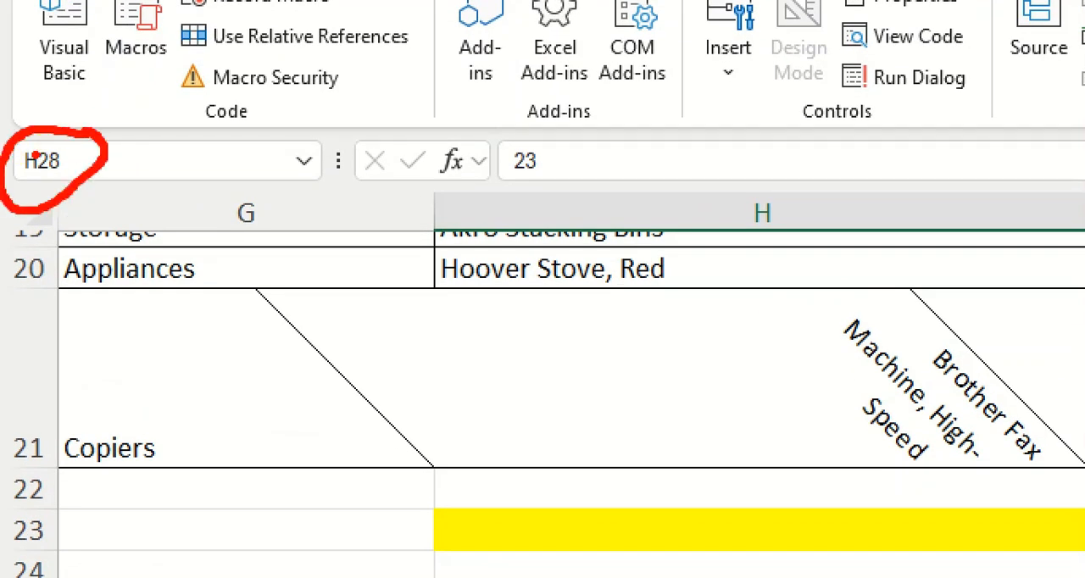
key(Escape)
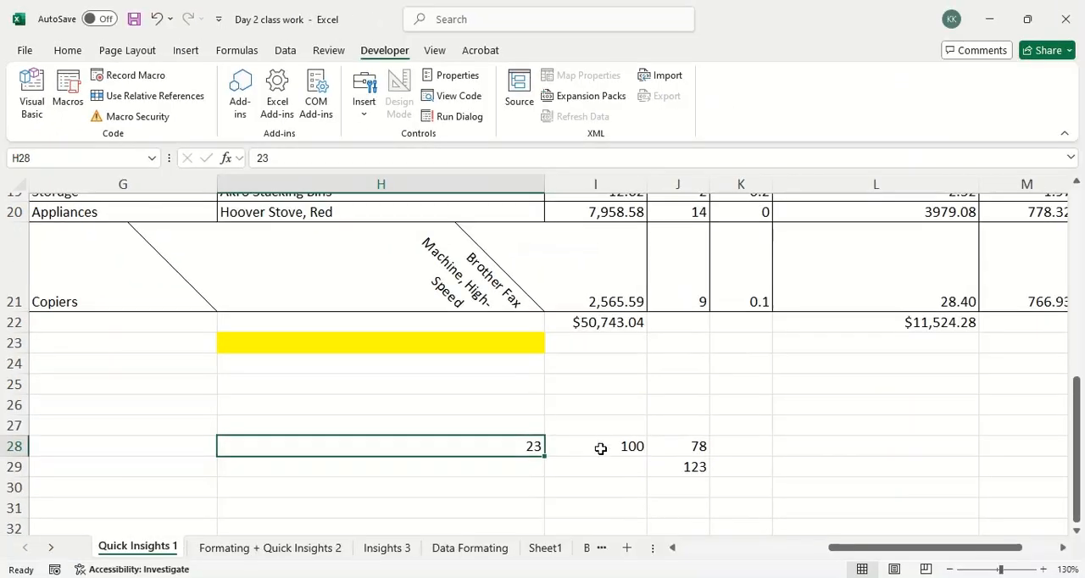
Select cell I28 and mark its zoomed-in cell address with a red circle and arrow.
click(627, 447)
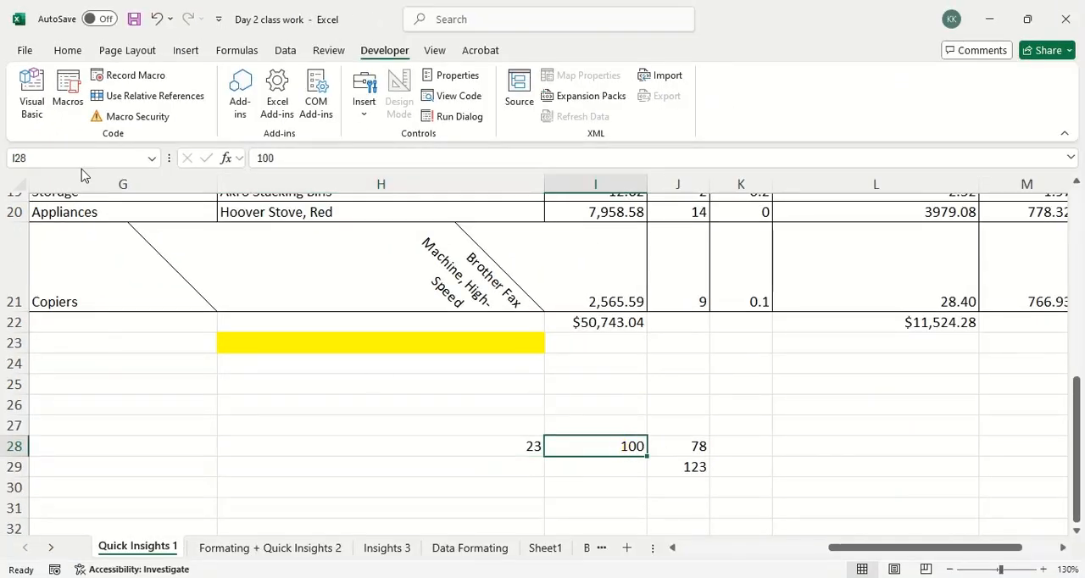
key(ctrl+1)
click(39, 141)
mouse_move(39, 142)
mouse_down()
mouse_move(119, 195)
mouse_move(81, 163)
mouse_move(292, 81)
mouse_move(257, 136)
mouse_up()
drag(39, 214, 77, 222)
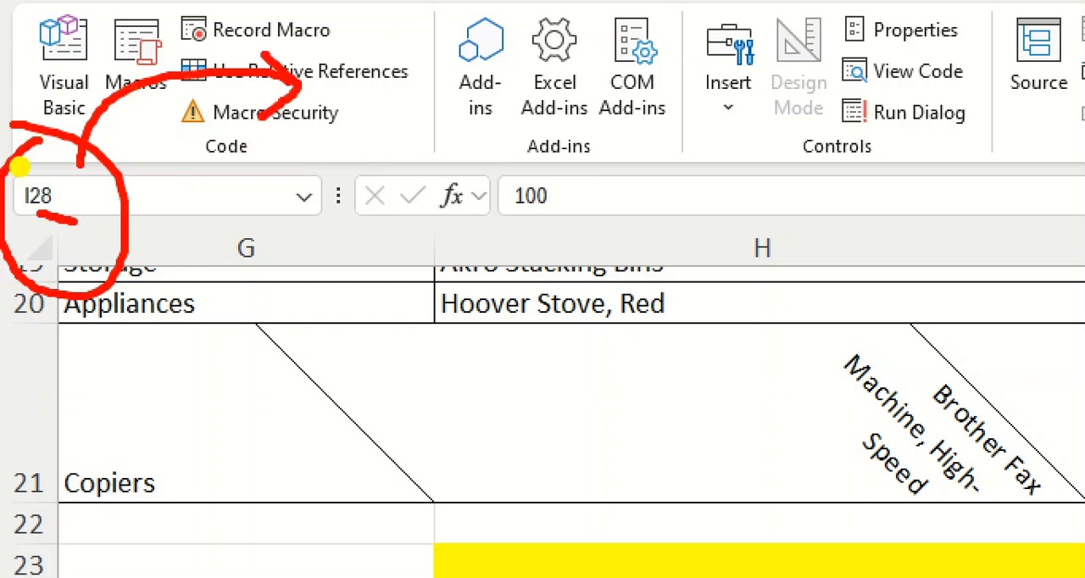
key(Escape)
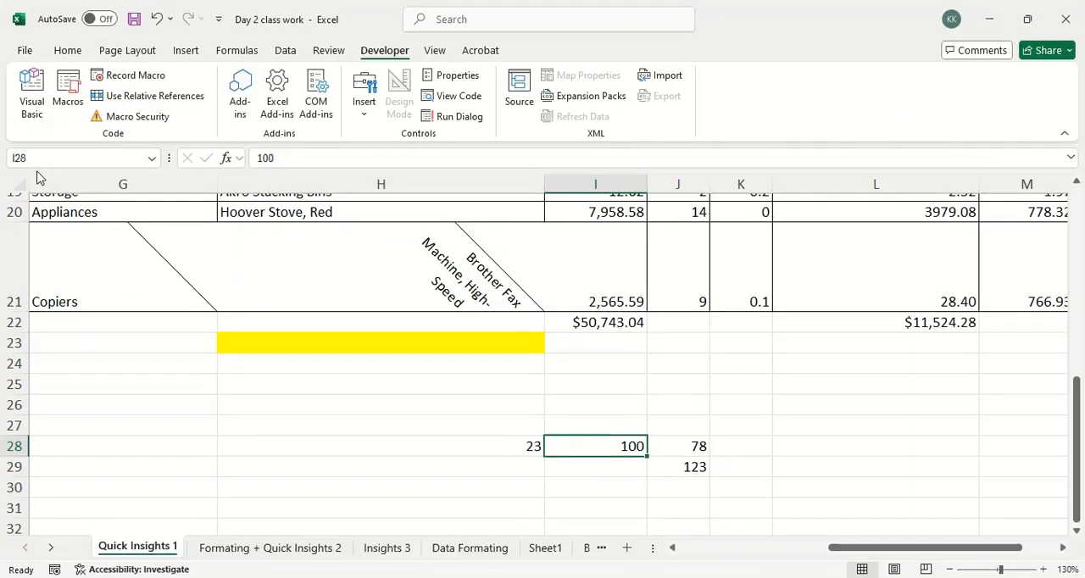
Jump from cell G24 to the last row of the worksheet and zoom in on its row number.
scroll(232, 290, down, 4)
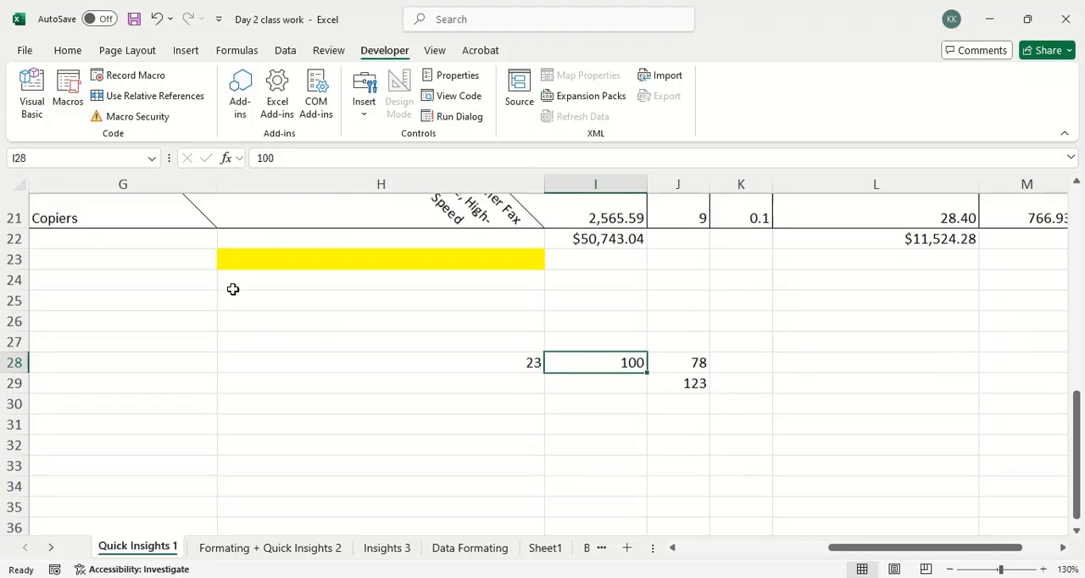
scroll(152, 281, up, 3)
scroll(153, 282, up, 1)
click(148, 368)
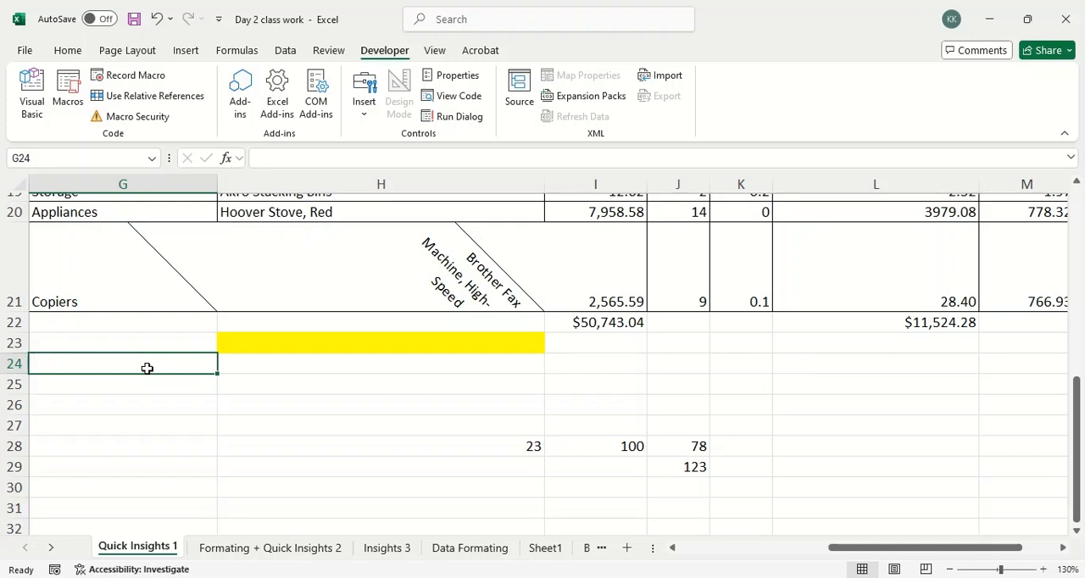
key(shift+Down)
key(ctrl+Down)
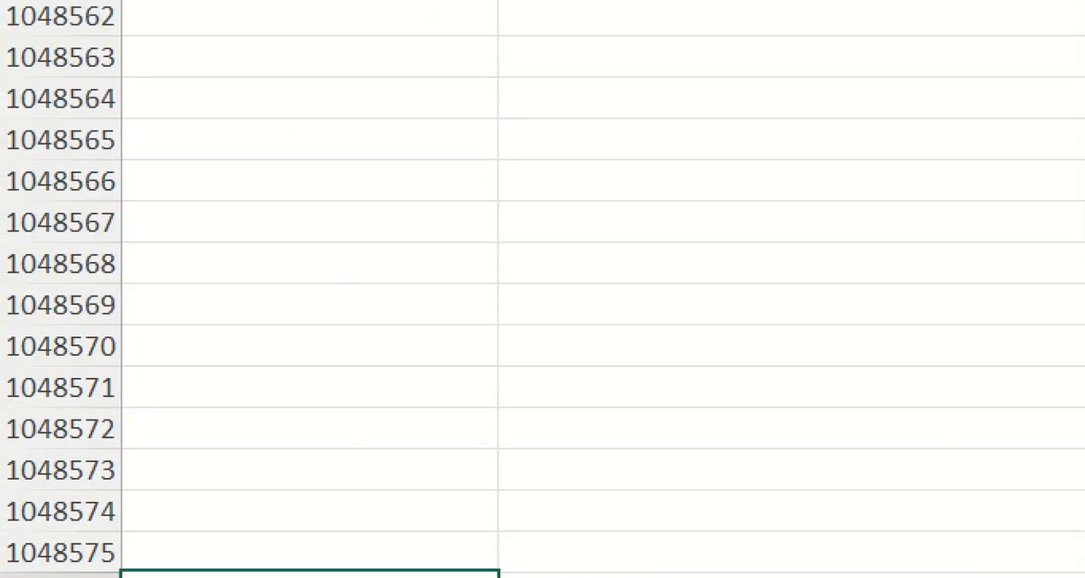
mouse_move(73, 474)
mouse_down()
mouse_move(17, 508)
mouse_move(127, 547)
mouse_move(73, 459)
mouse_up()
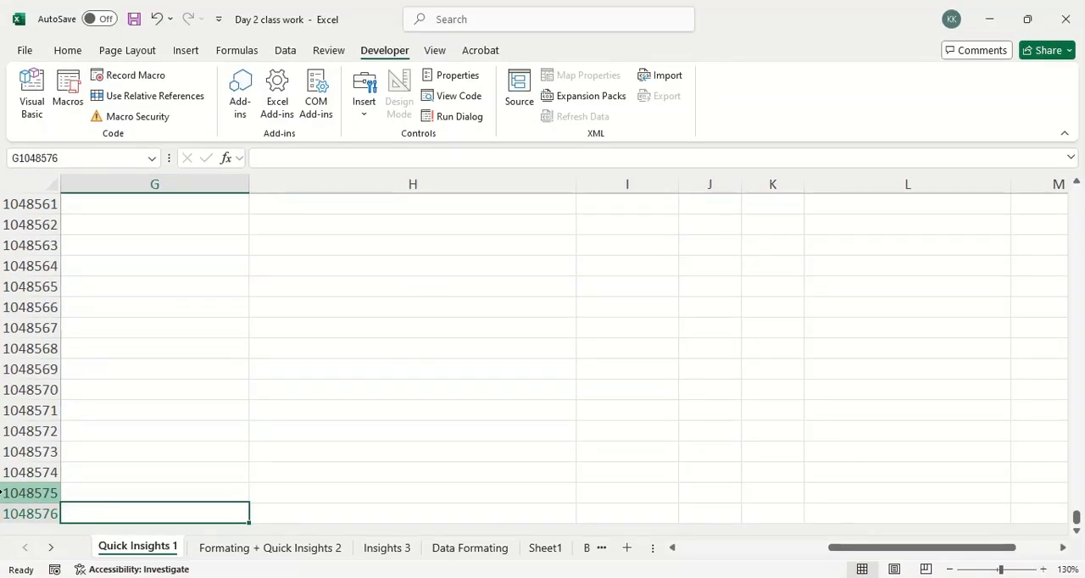
Look around the end of the worksheet and return up column G to cell G18 in the data.
scroll(378, 382, up, 15)
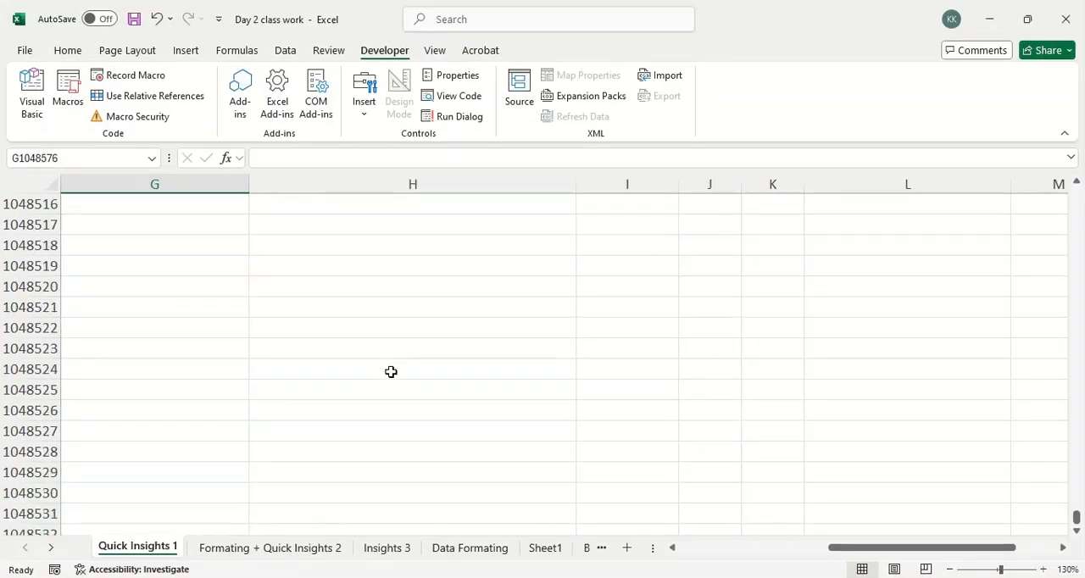
scroll(391, 371, down, 20)
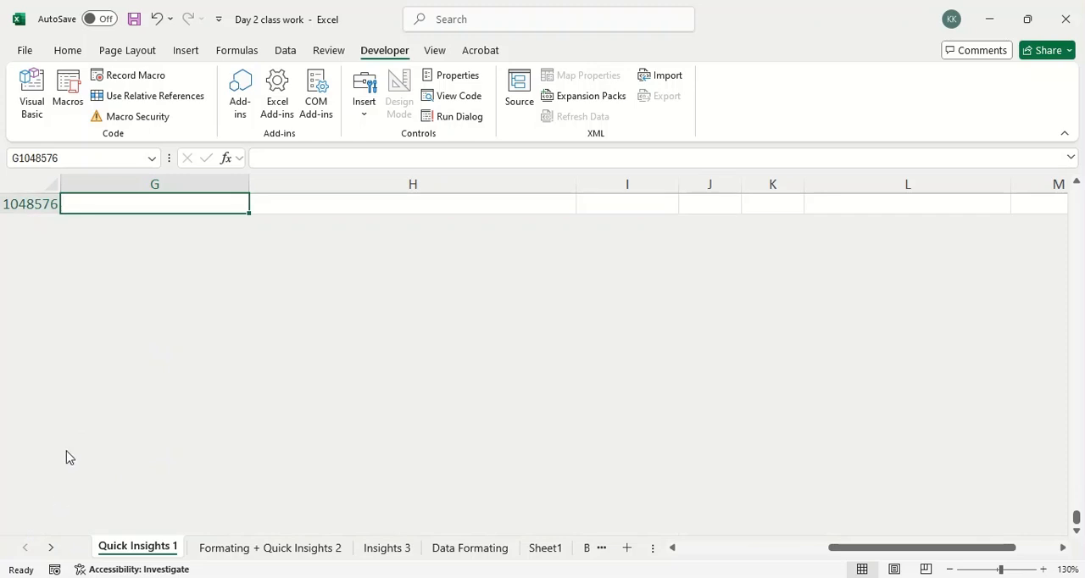
scroll(71, 453, up, 3)
key(ctrl+Up)
key(Up)
key(Up)
key(Up)
scroll(68, 446, up, 1)
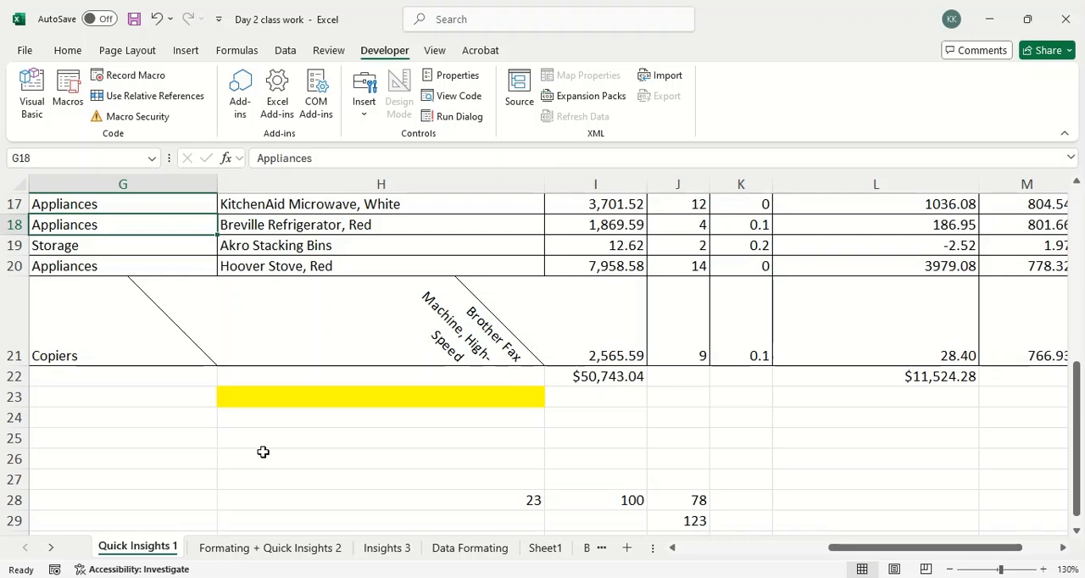
Switch to File Explorer's Excel Class folder, open DA6 Batch and view the properties of the Day 4 class work file.
click(327, 577)
click(305, 509)
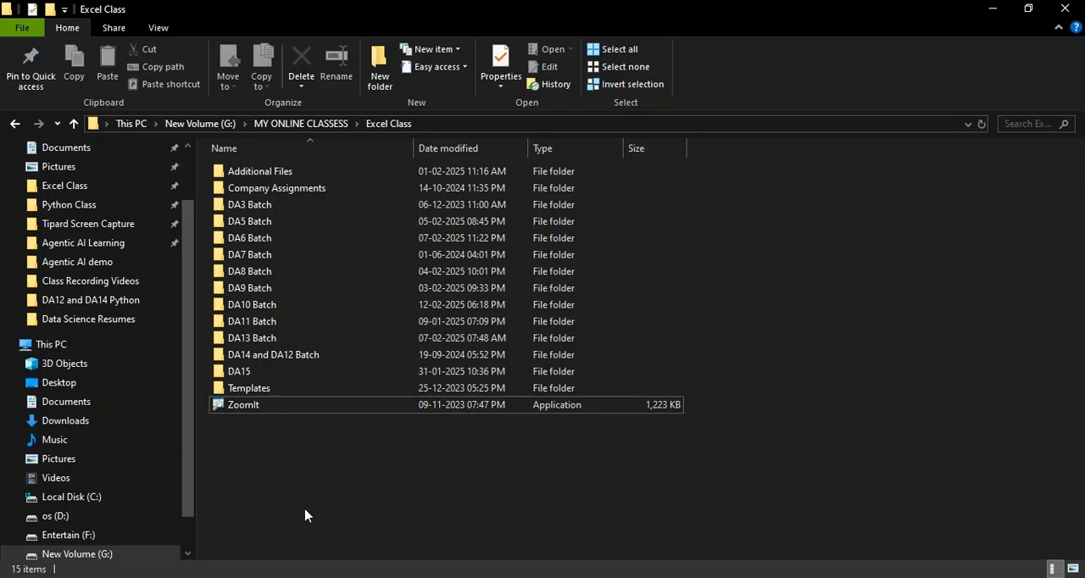
click(301, 242)
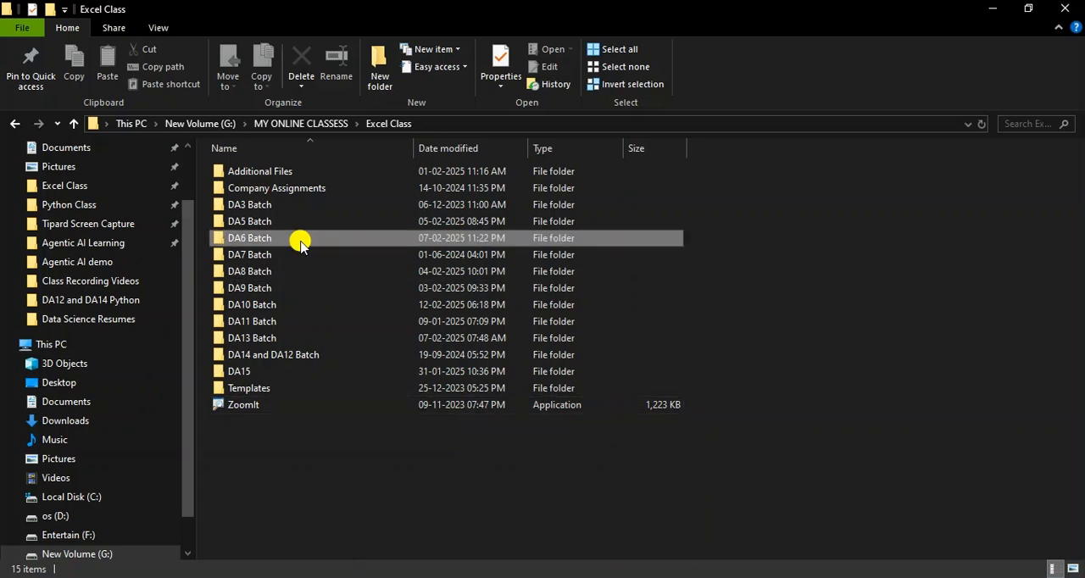
double_click(301, 241)
click(262, 206)
right_click(264, 208)
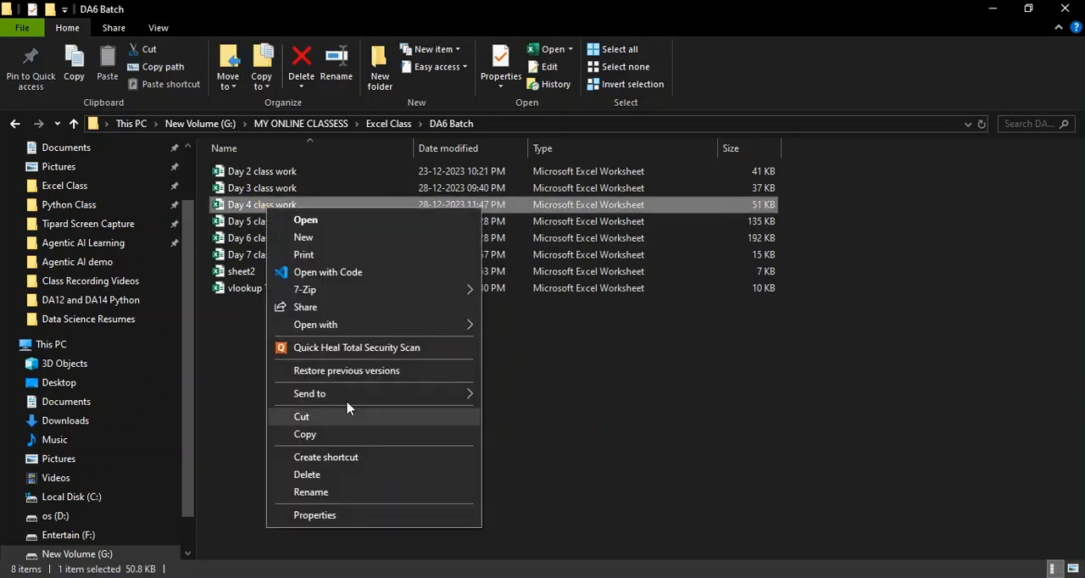
click(349, 515)
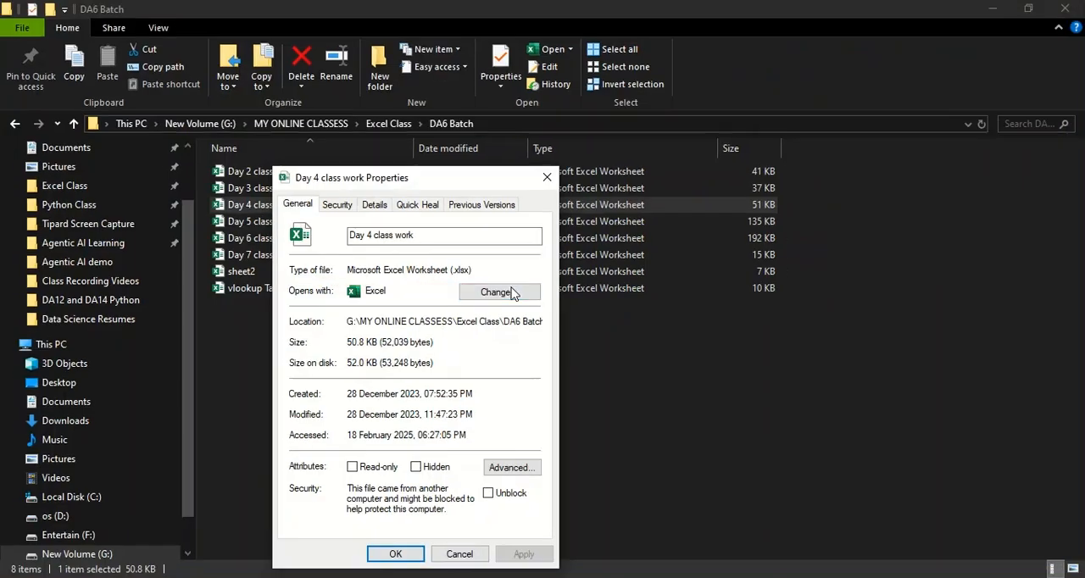
Switch back to the Day 2 class work workbook in Excel and look over the Quick Insights 1 table.
key(alt+Tab)
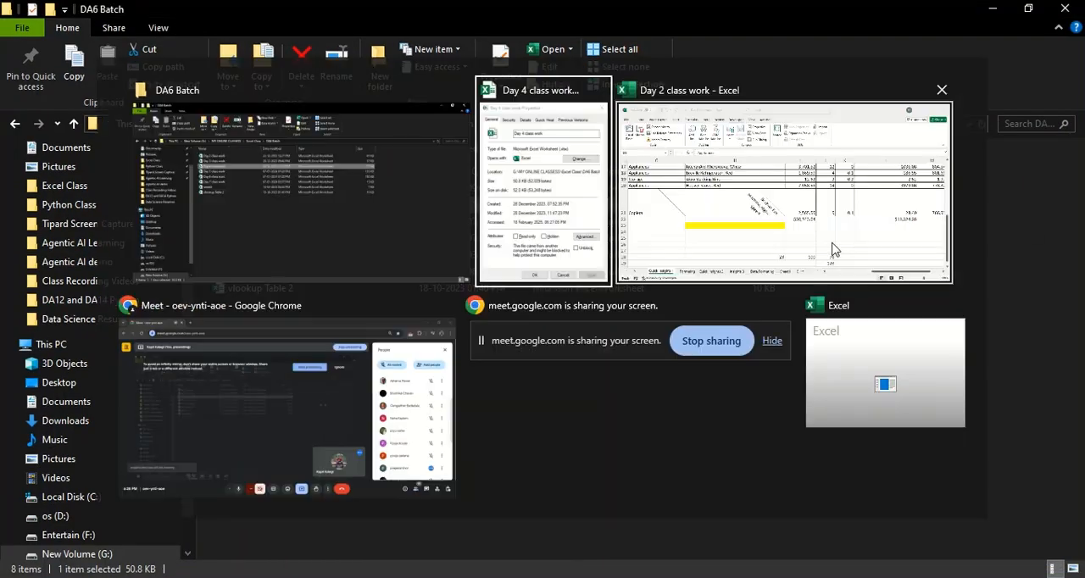
scroll(429, 304, up, 6)
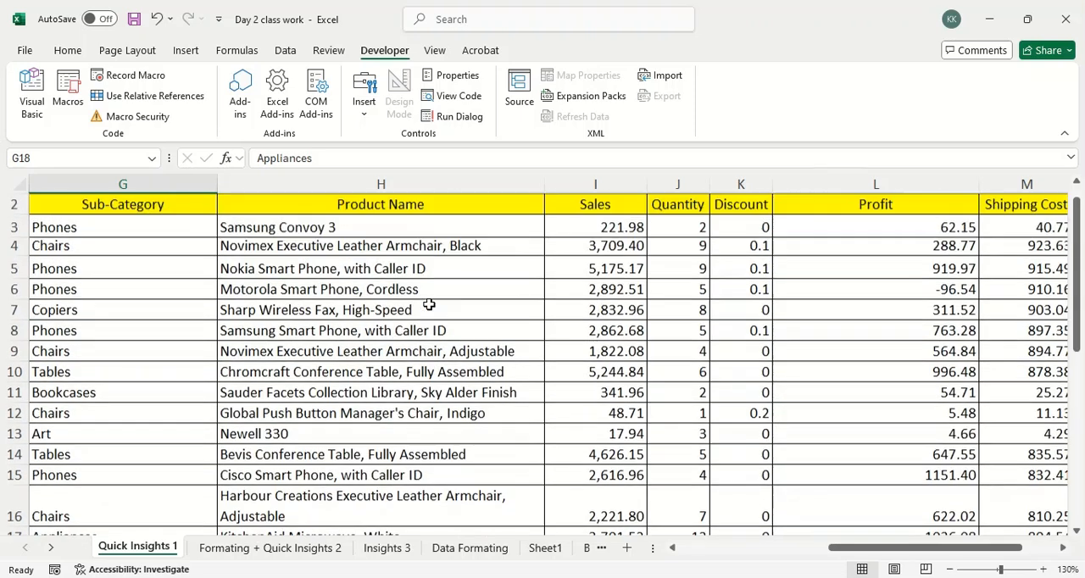
scroll(429, 303, down, 3)
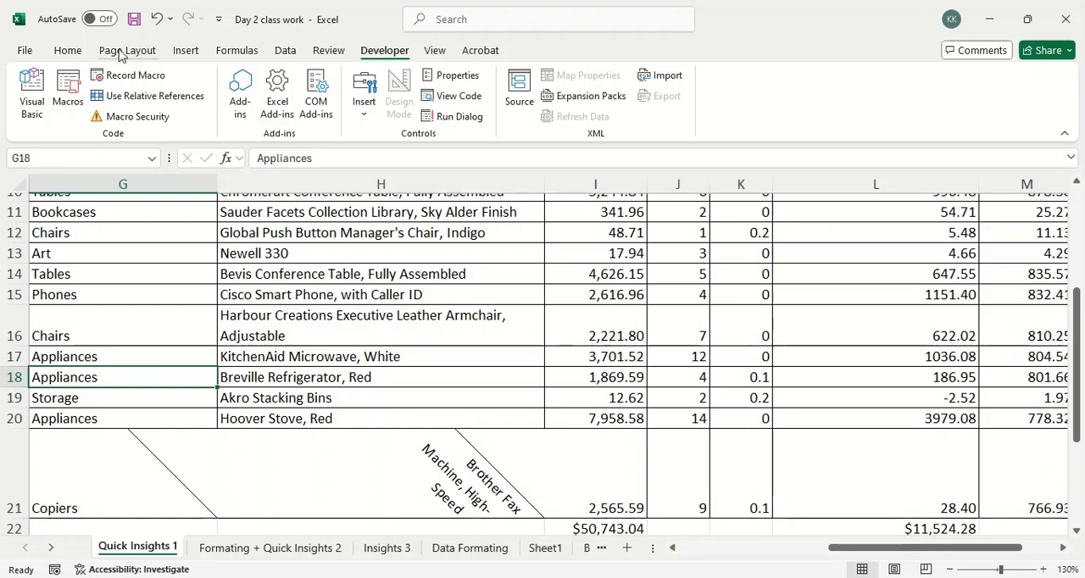
In empty cell I30 below the table, search the function library for "aver" and insert the AVERAGE function.
click(71, 51)
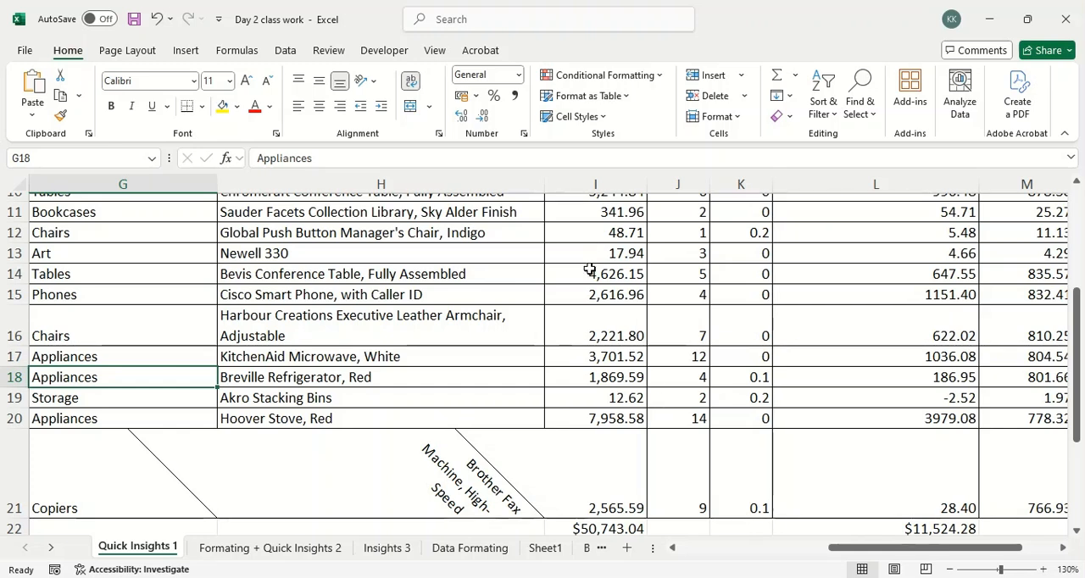
scroll(594, 244, down, 4)
click(618, 385)
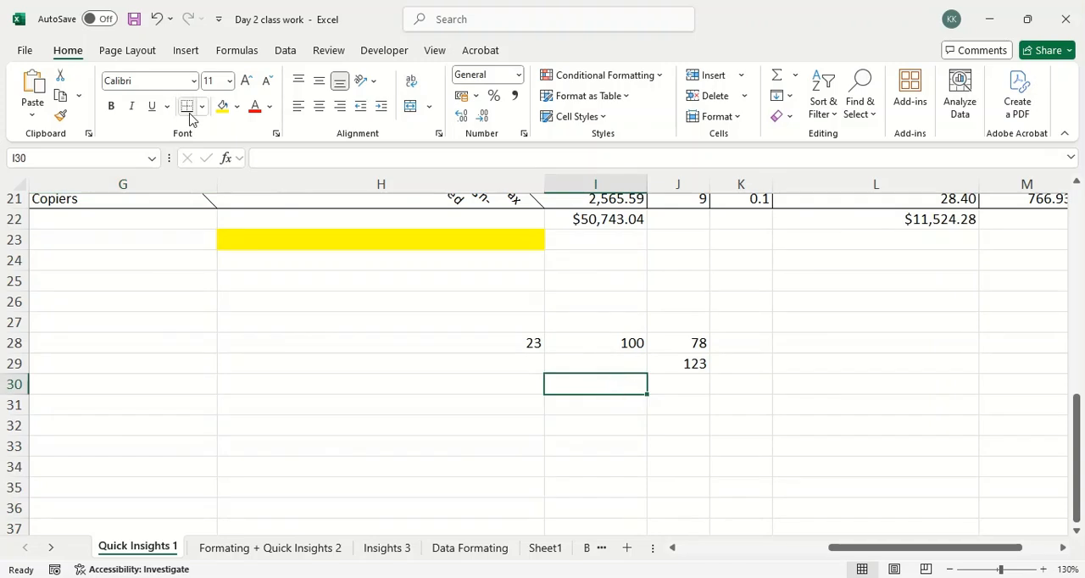
click(186, 50)
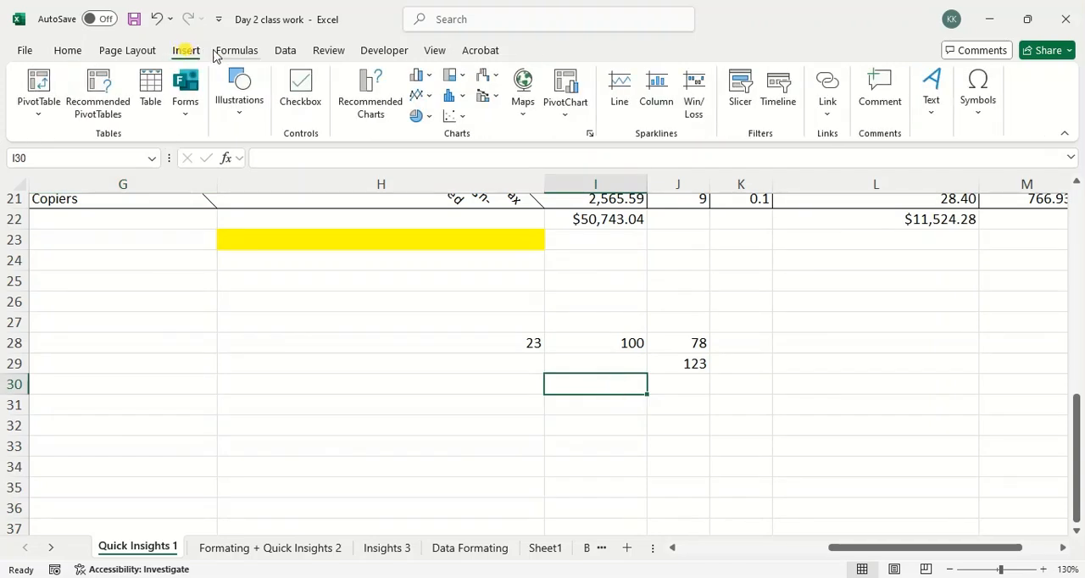
click(237, 51)
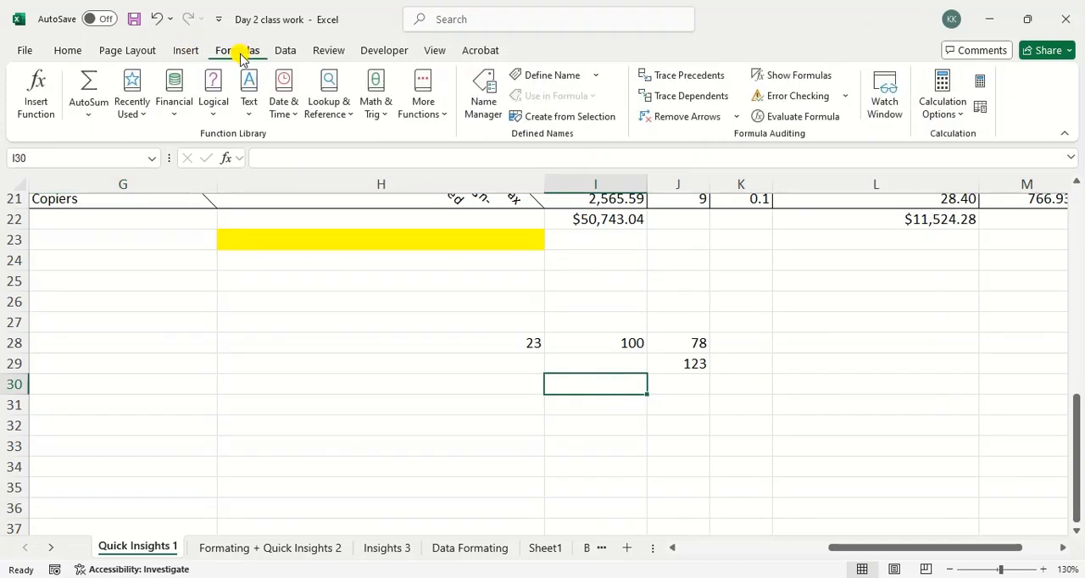
click(17, 114)
text(a)
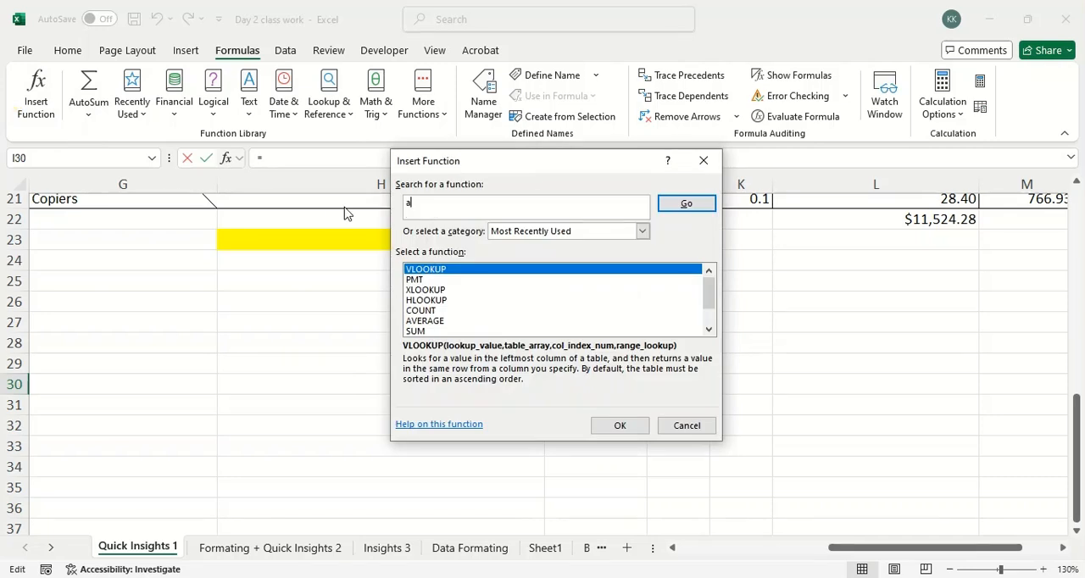
text(ver)
key(Return)
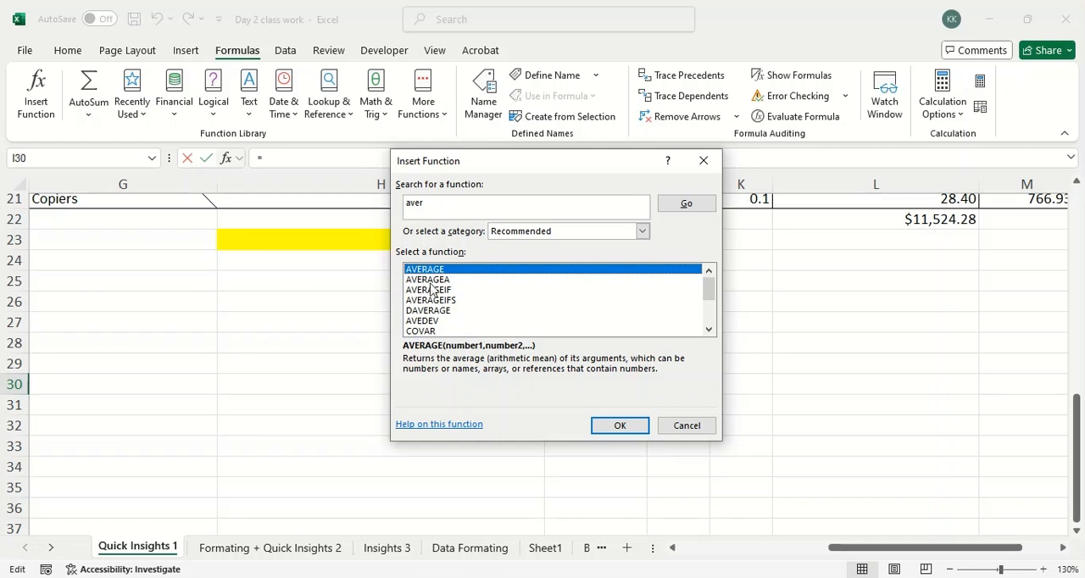
click(607, 427)
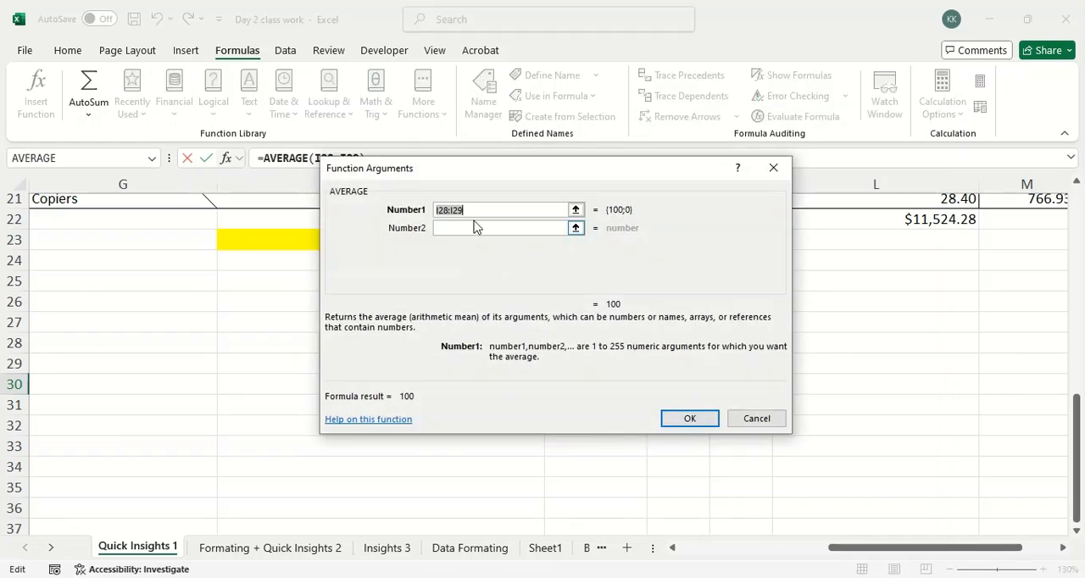
Replace the suggested Number1 range with Sales cells I6:I15 and confirm the AVERAGE formula.
key(BackSpace)
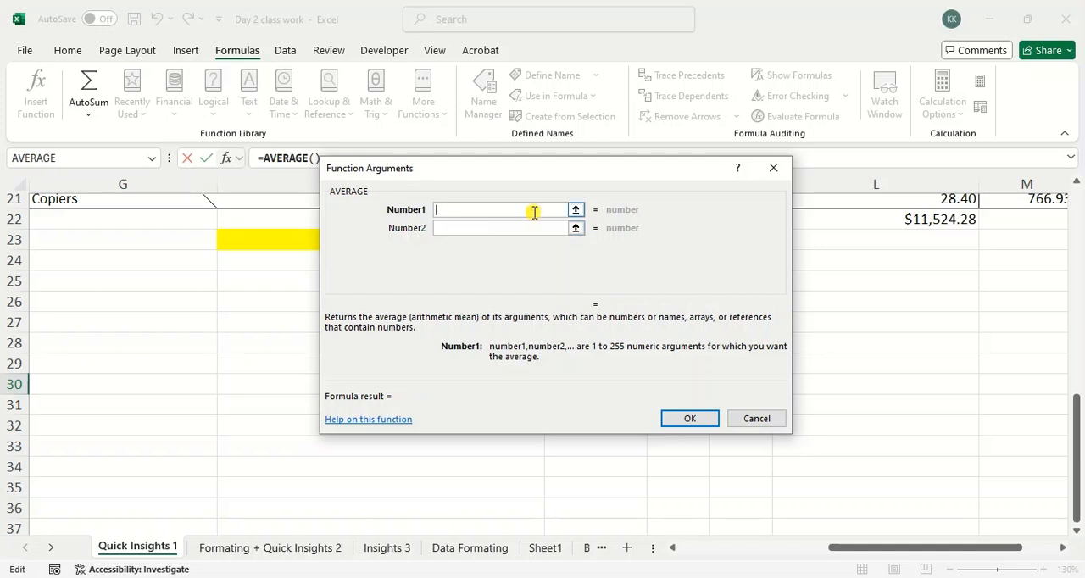
click(576, 210)
scroll(597, 322, up, 7)
drag(597, 320, 618, 500)
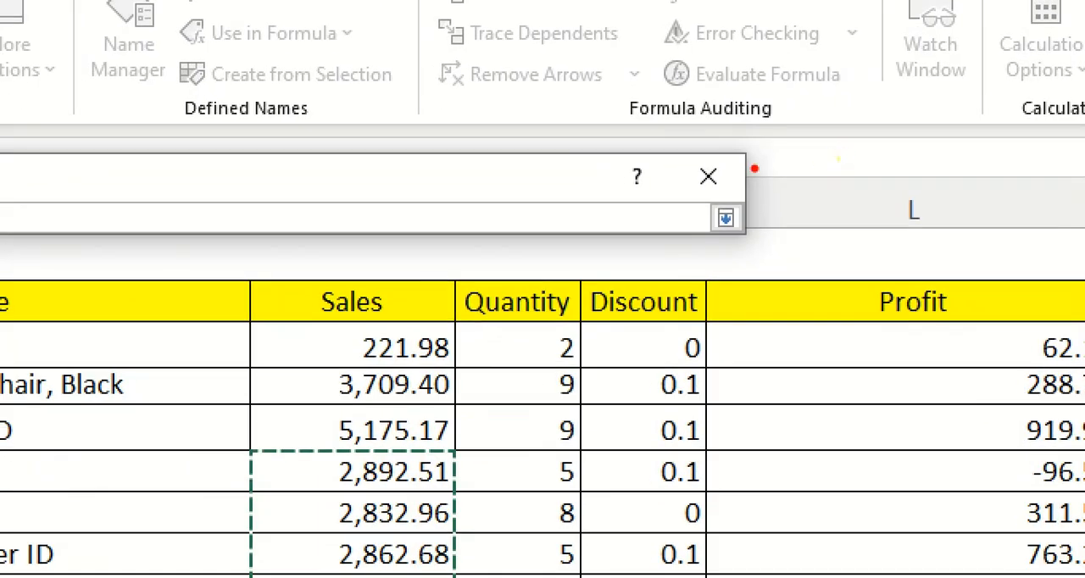
mouse_move(755, 168)
mouse_down()
mouse_move(718, 228)
mouse_move(711, 190)
mouse_move(754, 227)
mouse_up()
key(Escape)
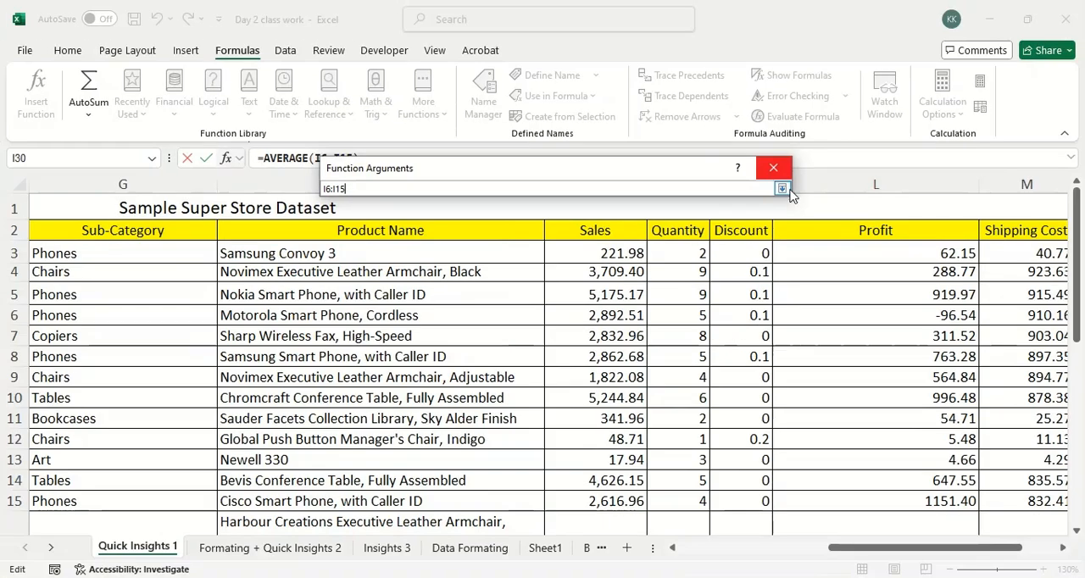
click(781, 188)
scroll(746, 223, down, 2)
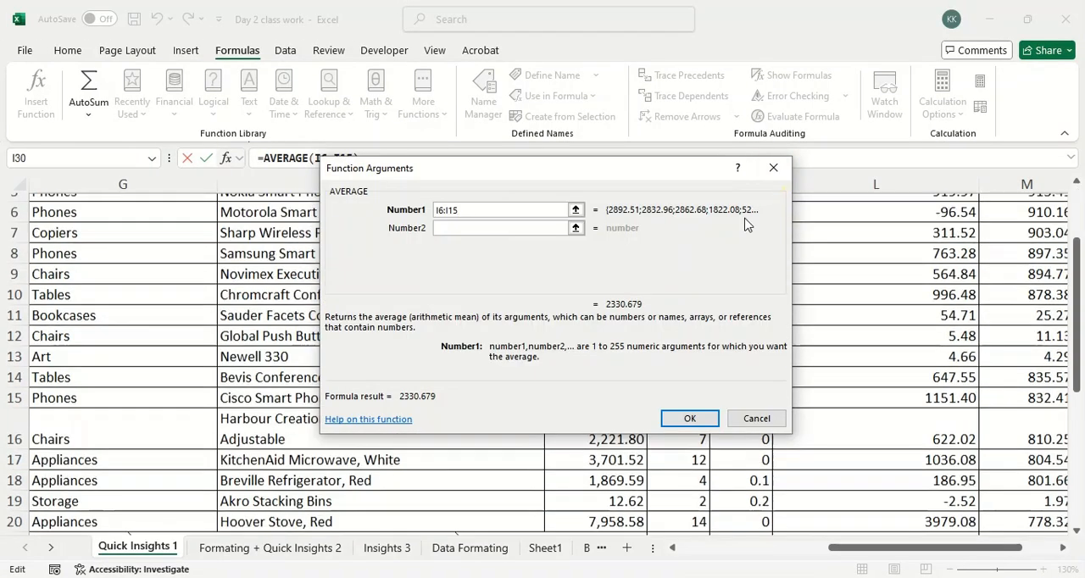
click(690, 418)
Review the AVERAGE formula in cell I30 and look back over the Sales values it refers to.
scroll(679, 419, down, 3)
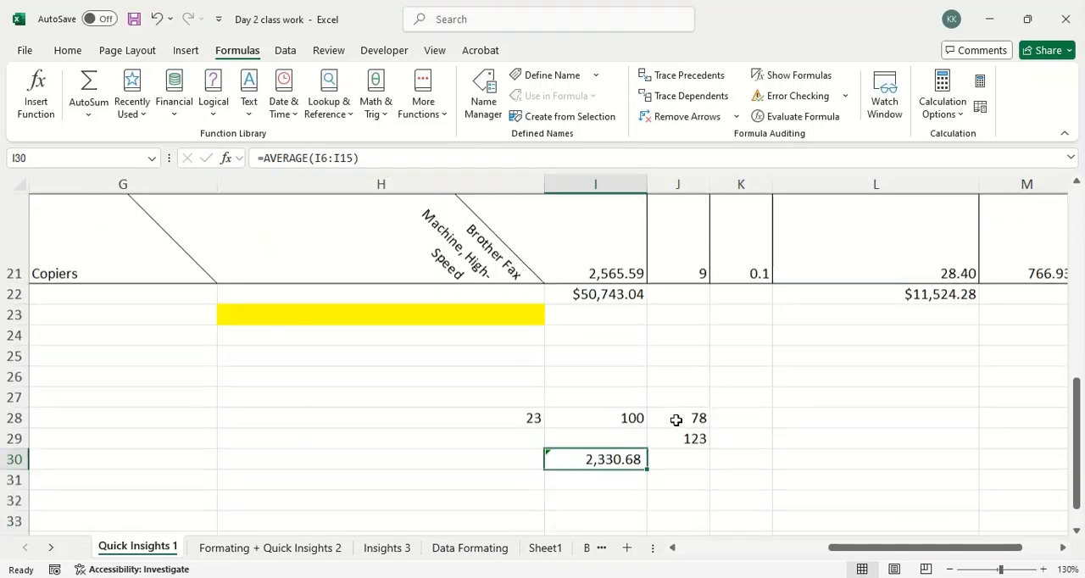
click(670, 434)
click(636, 311)
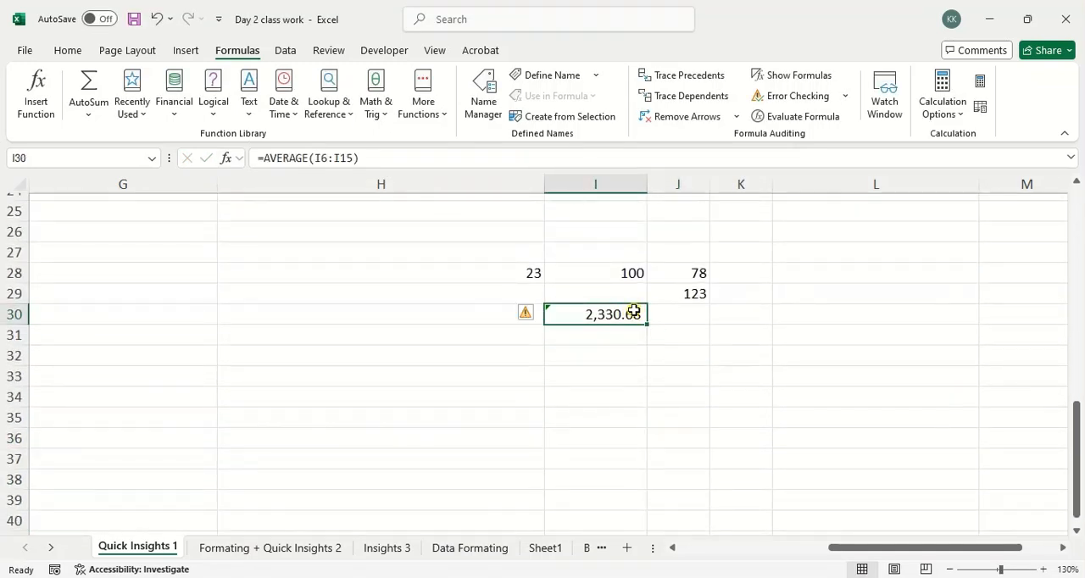
scroll(634, 311, up, 7)
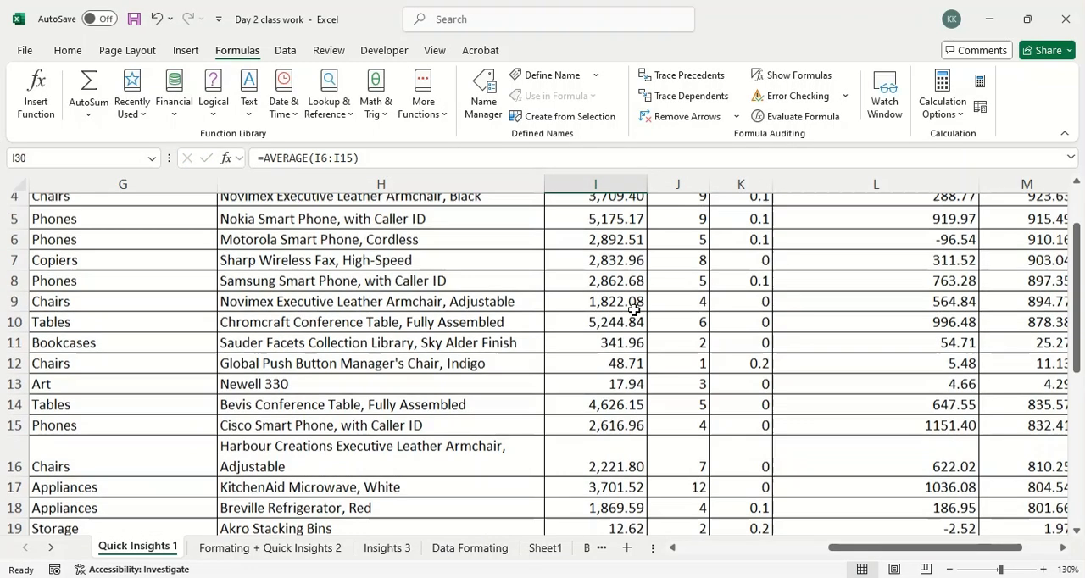
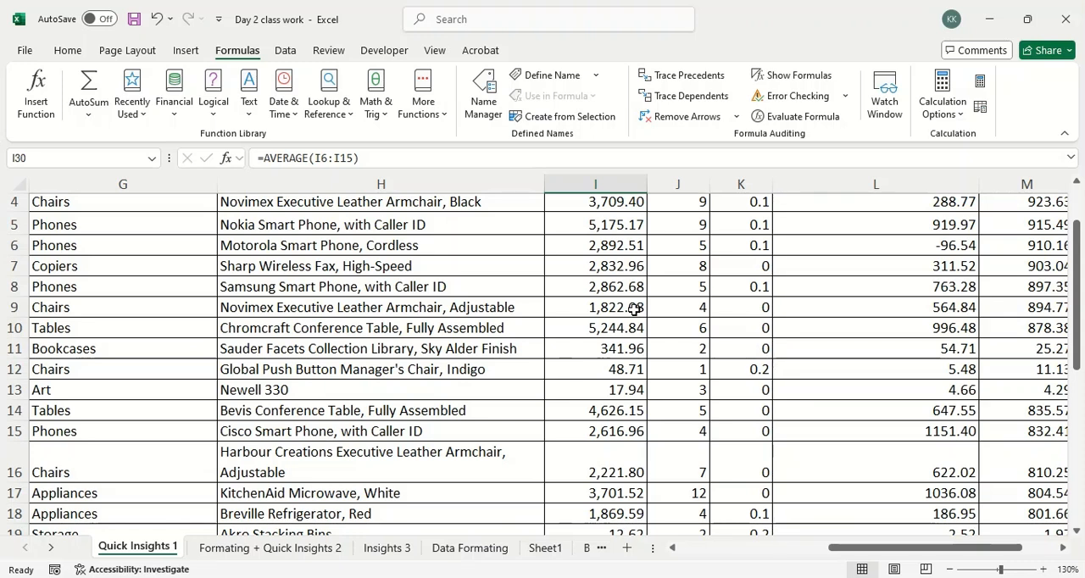
Open the Account page to see the Office product and subscription information.
click(25, 53)
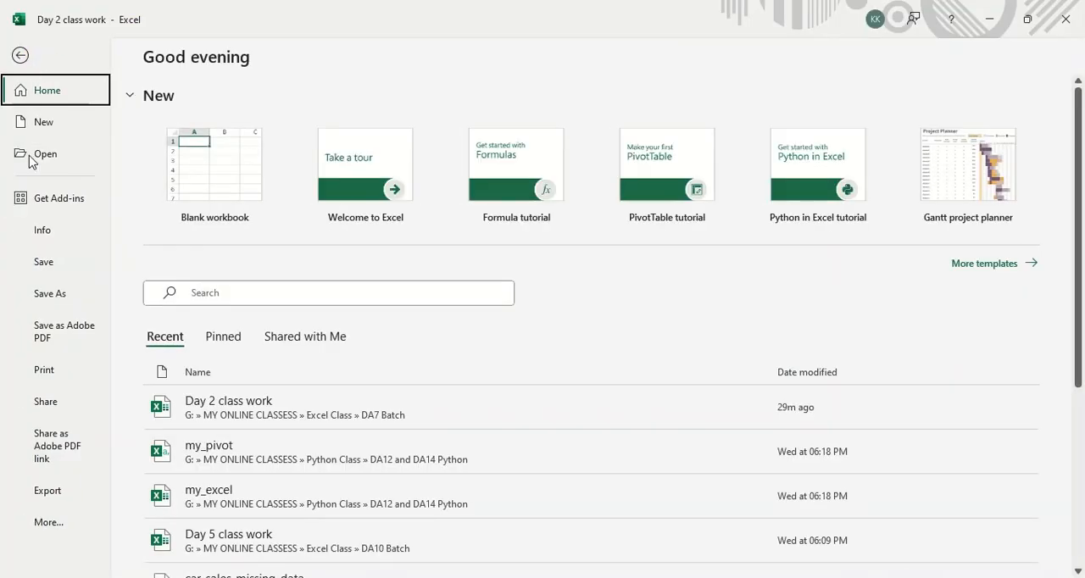
click(61, 526)
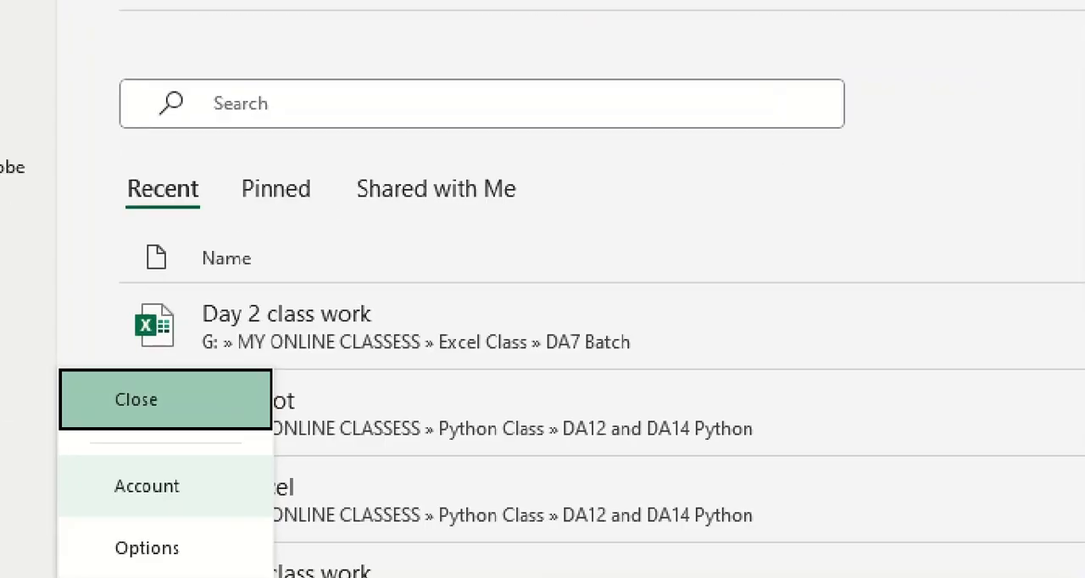
click(207, 486)
mouse_move(229, 482)
mouse_down()
mouse_move(102, 476)
mouse_move(179, 470)
mouse_move(159, 466)
mouse_up()
key(Escape)
click(88, 516)
click(146, 494)
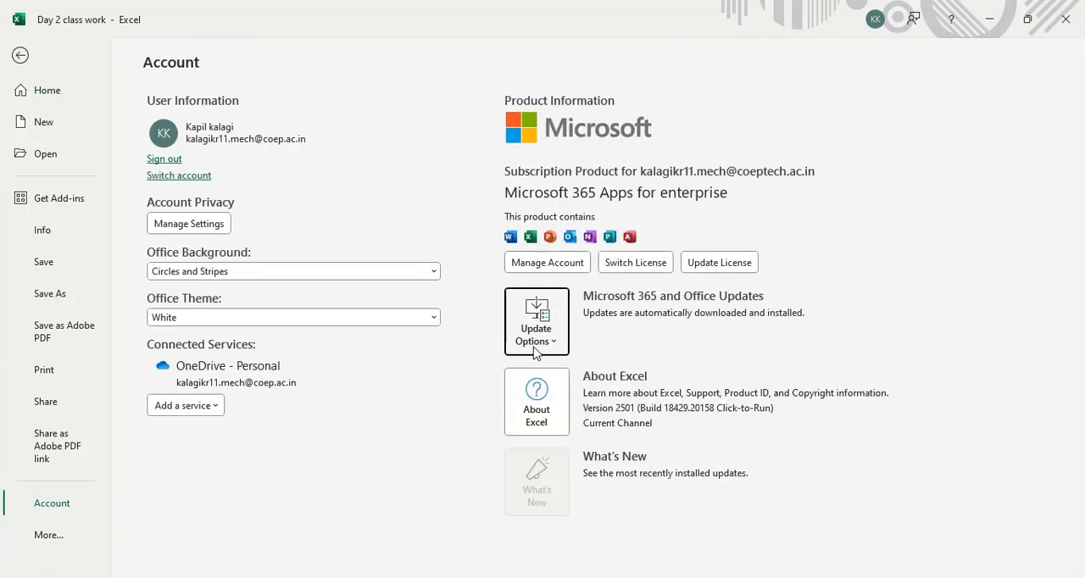
Point out the Microsoft subscription details and the included Office apps on the Account page, and return to the worksheet.
mouse_move(519, 157)
mouse_down()
mouse_move(789, 156)
mouse_move(494, 150)
mouse_move(870, 164)
mouse_up()
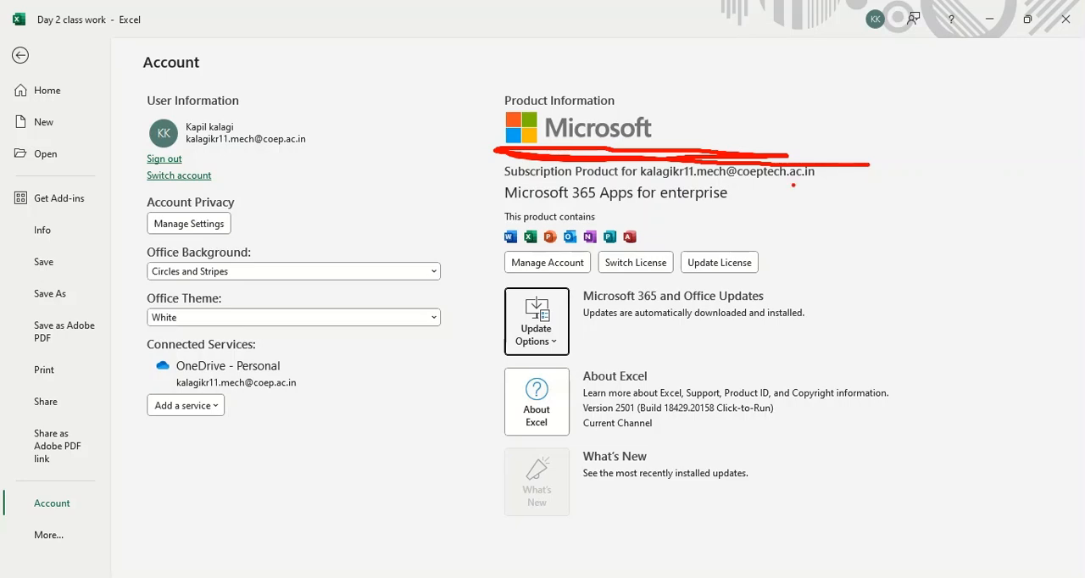
mouse_move(782, 136)
mouse_down()
mouse_move(663, 129)
mouse_move(857, 309)
mouse_move(678, 119)
mouse_up()
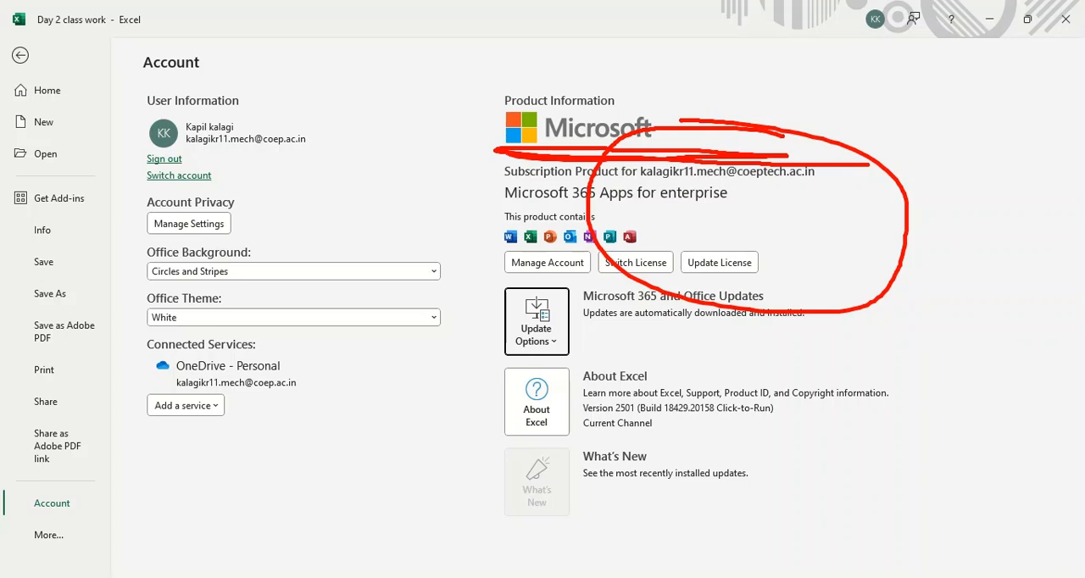
key(Escape)
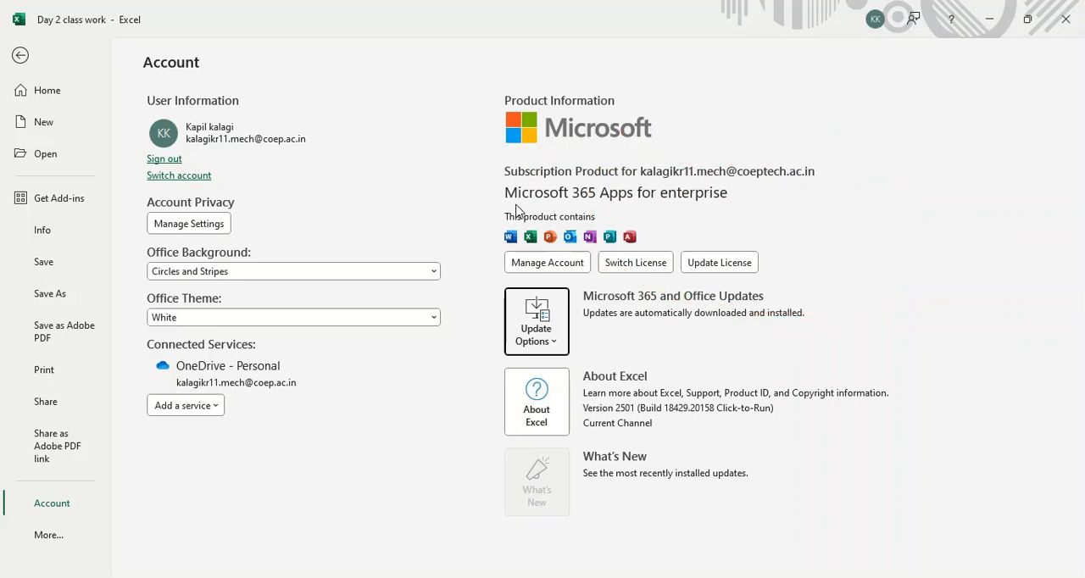
drag(489, 218, 609, 224)
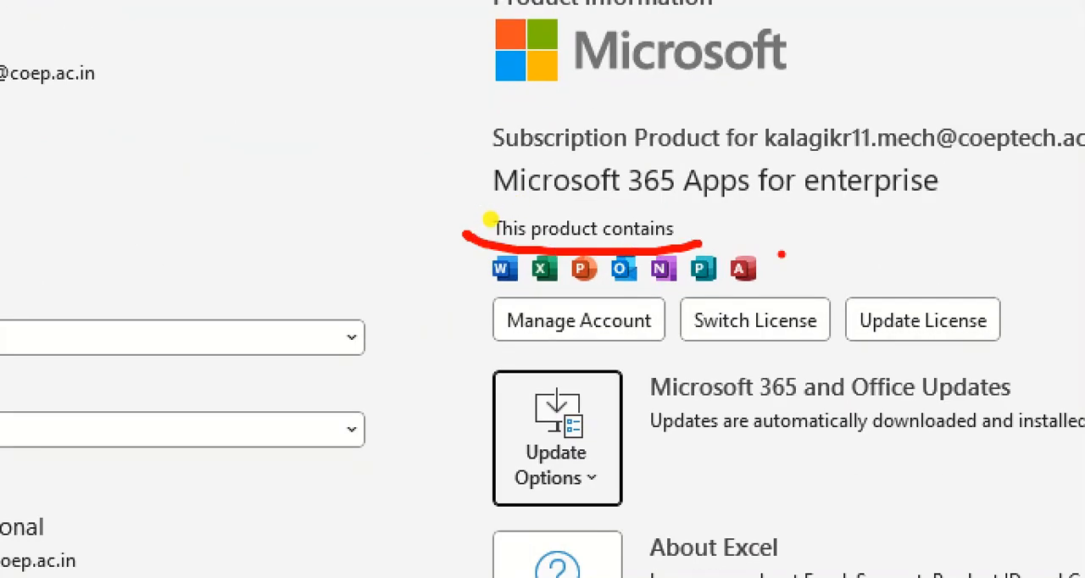
mouse_move(781, 255)
mouse_down()
mouse_move(861, 293)
mouse_move(793, 249)
mouse_up()
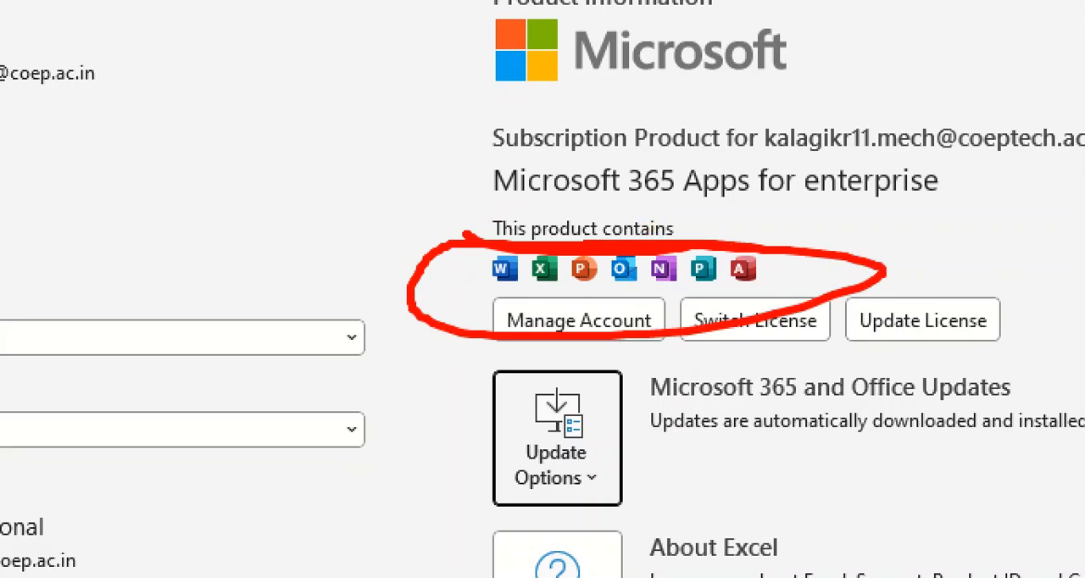
key(Escape)
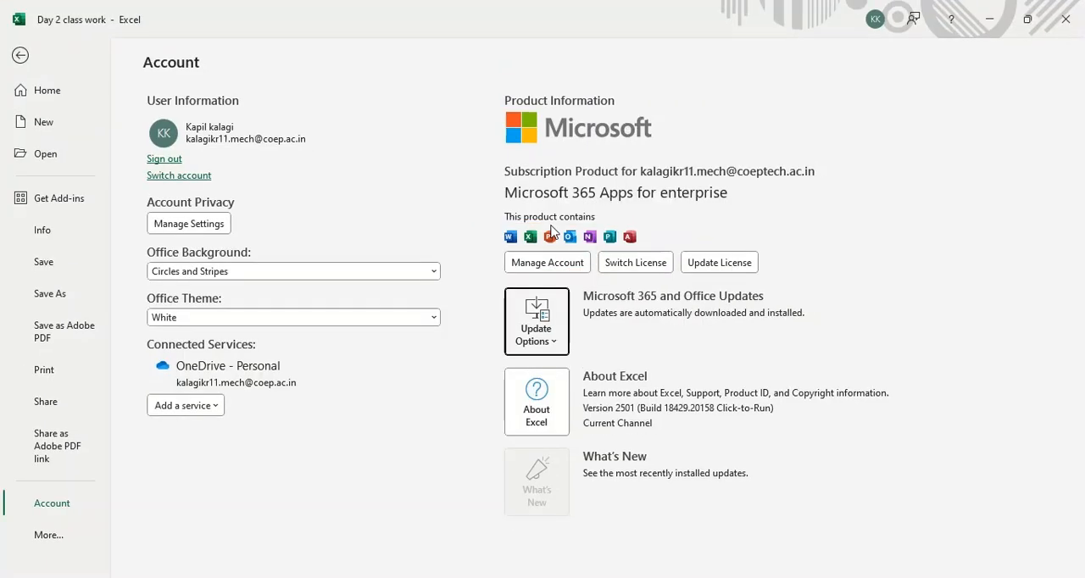
click(19, 56)
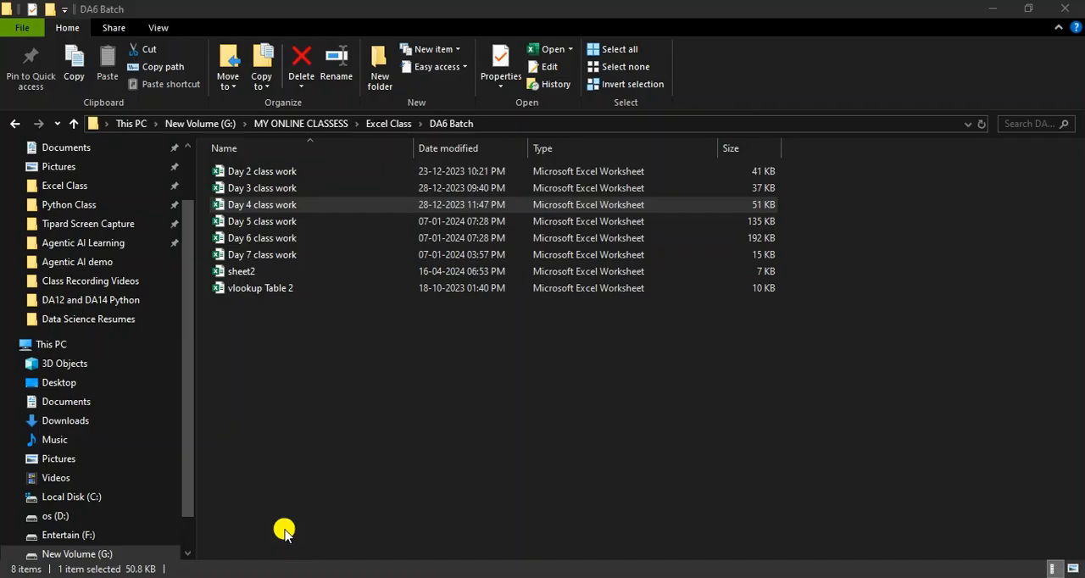
Switch to the Google Meet call by way of the DA6 Batch folder window in File Explorer.
click(284, 528)
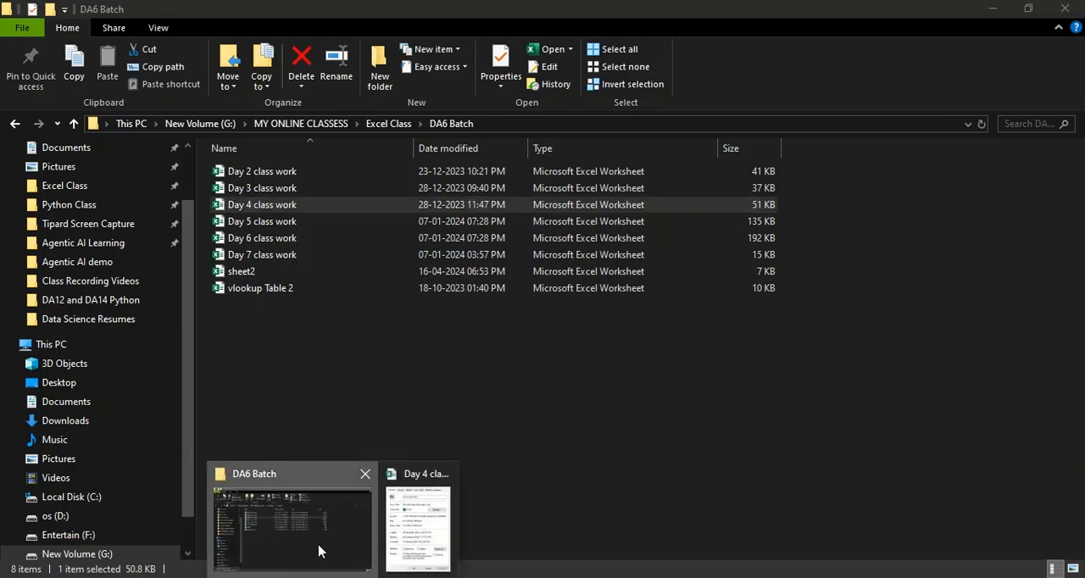
click(317, 552)
mouse_move(325, 572)
click(308, 533)
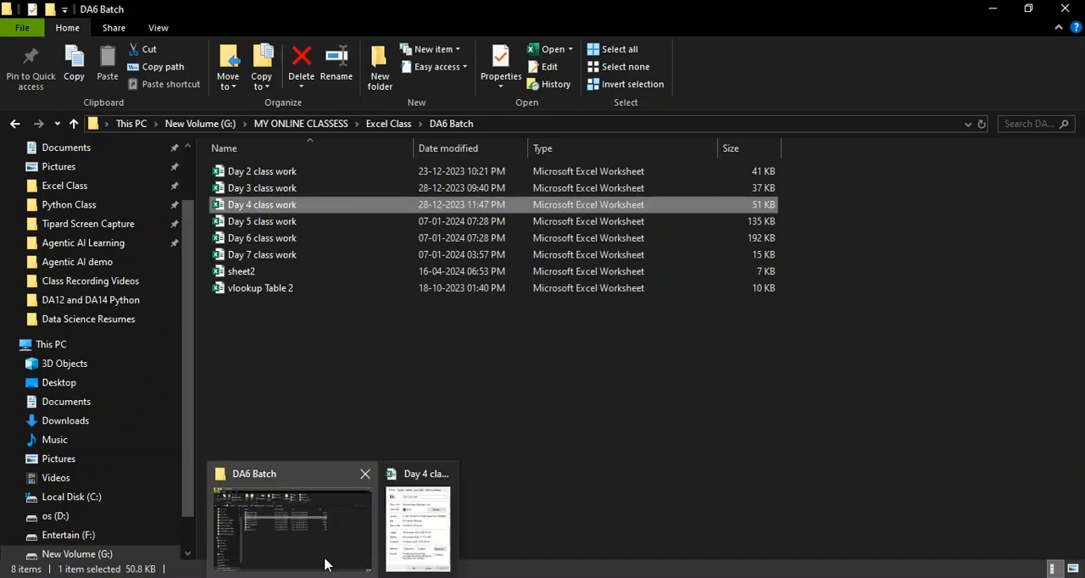
click(327, 561)
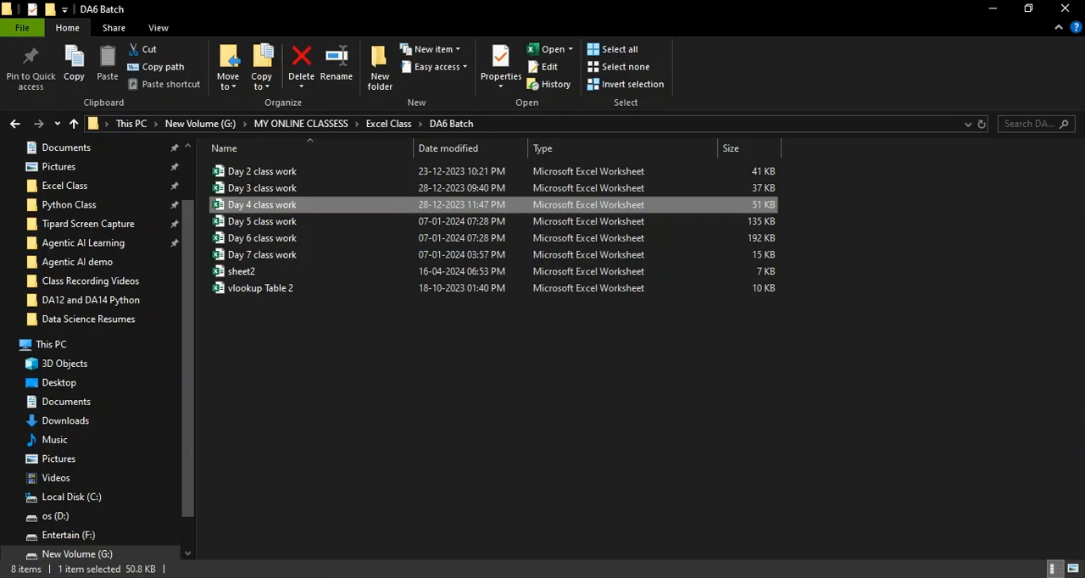
click(389, 576)
click(291, 544)
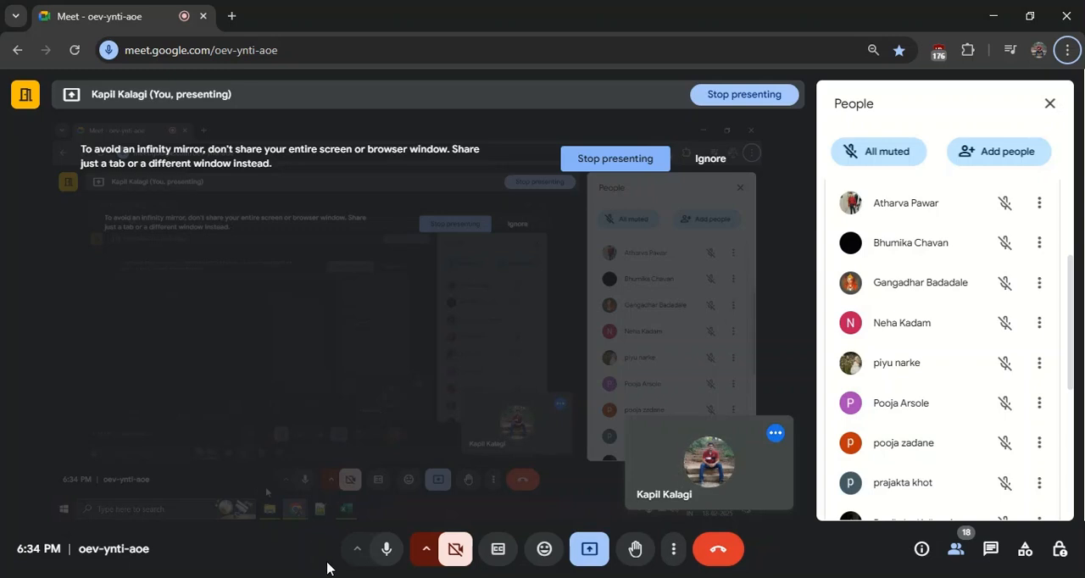
Switch from the Google Meet call back to the Day 2 class work workbook in Excel.
mouse_move(311, 571)
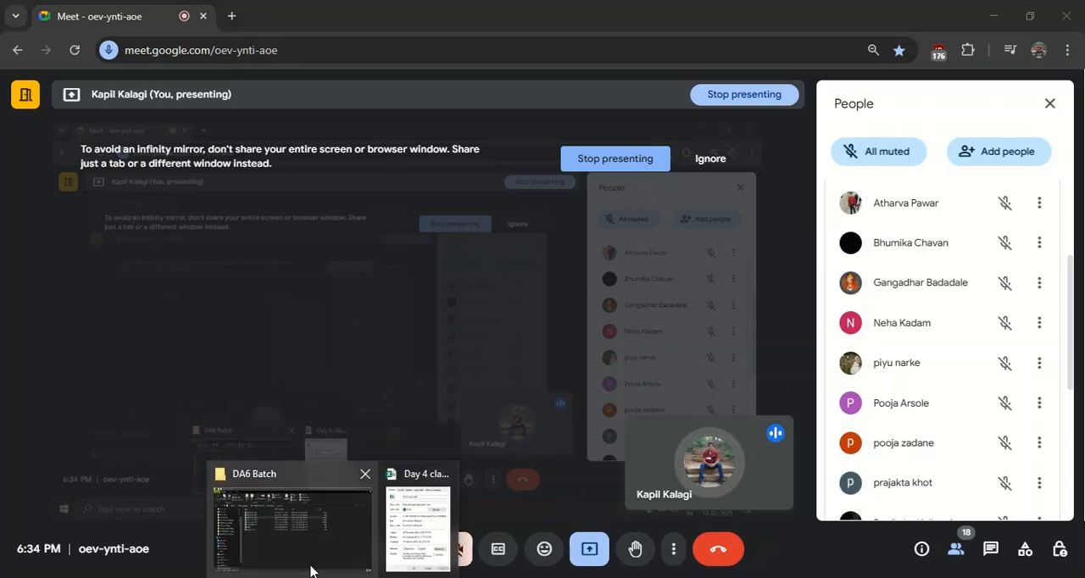
click(291, 550)
click(403, 565)
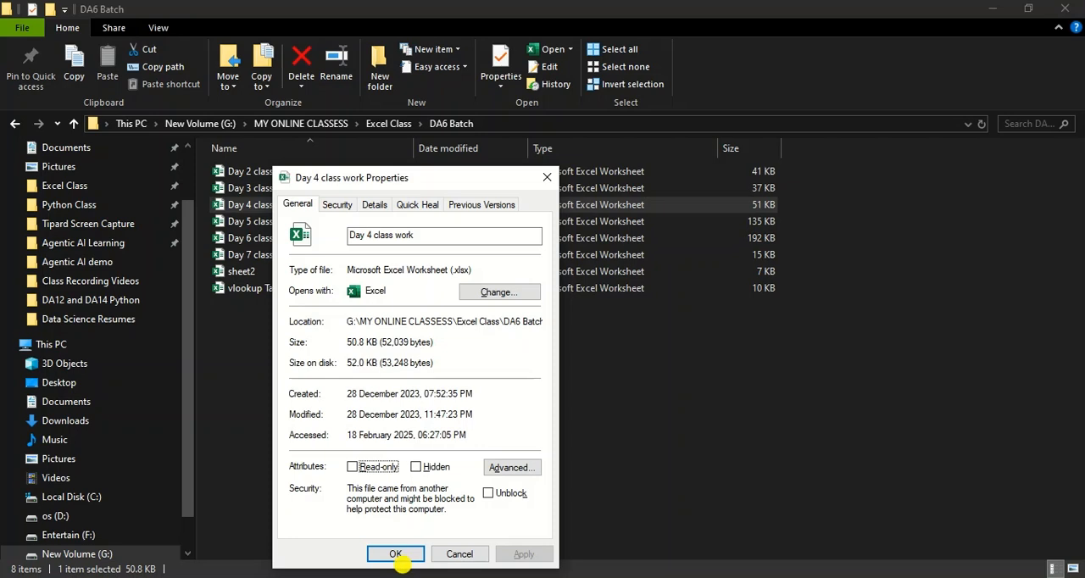
click(431, 577)
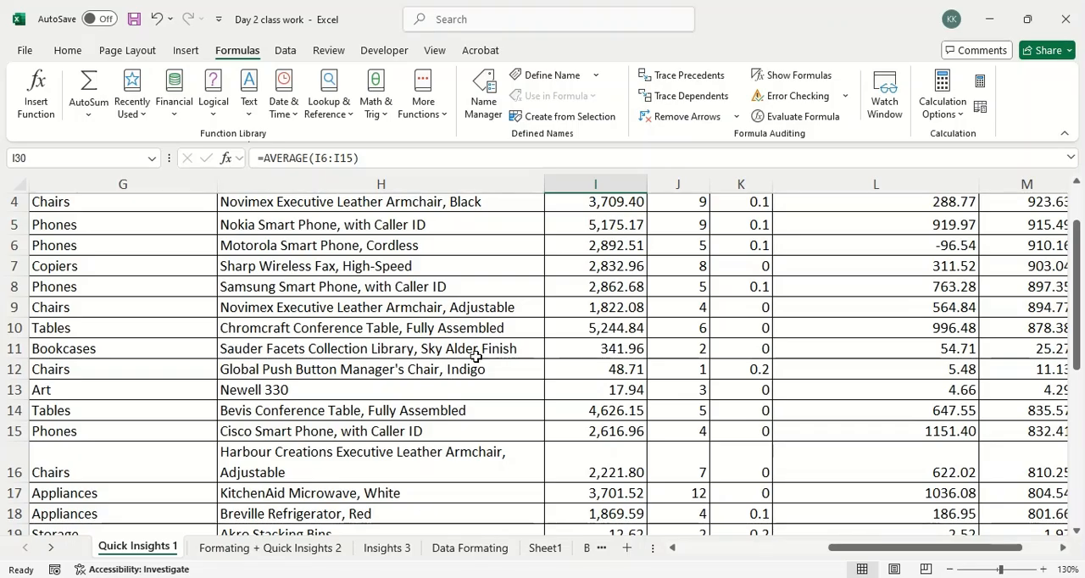
In empty cell H36 below the table, enter "=cou" to bring up the matching function suggestions.
scroll(497, 348, up, 1)
scroll(477, 356, down, 16)
scroll(375, 322, up, 7)
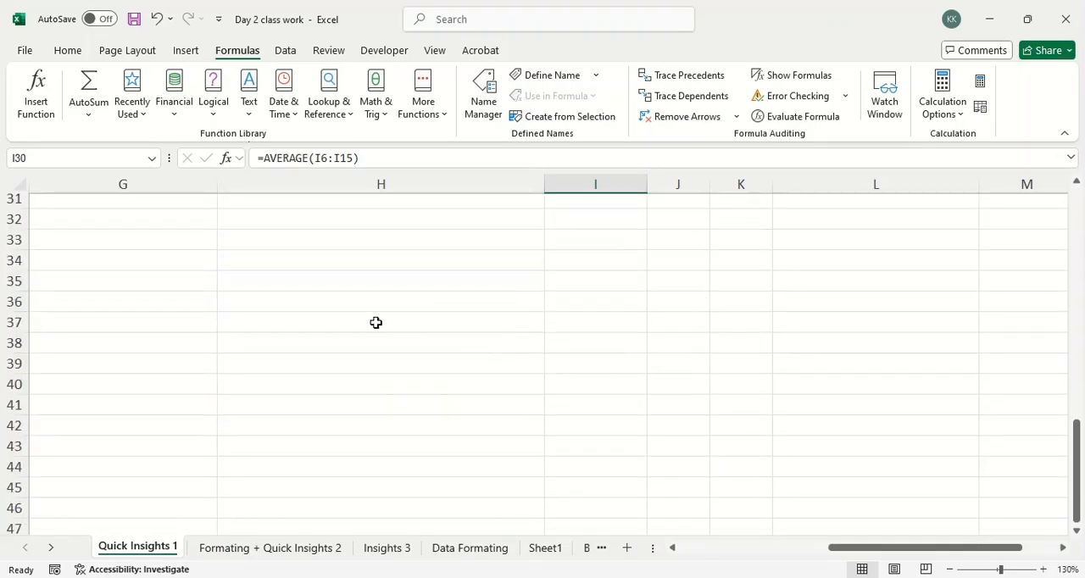
click(334, 303)
scroll(335, 306, up, 2)
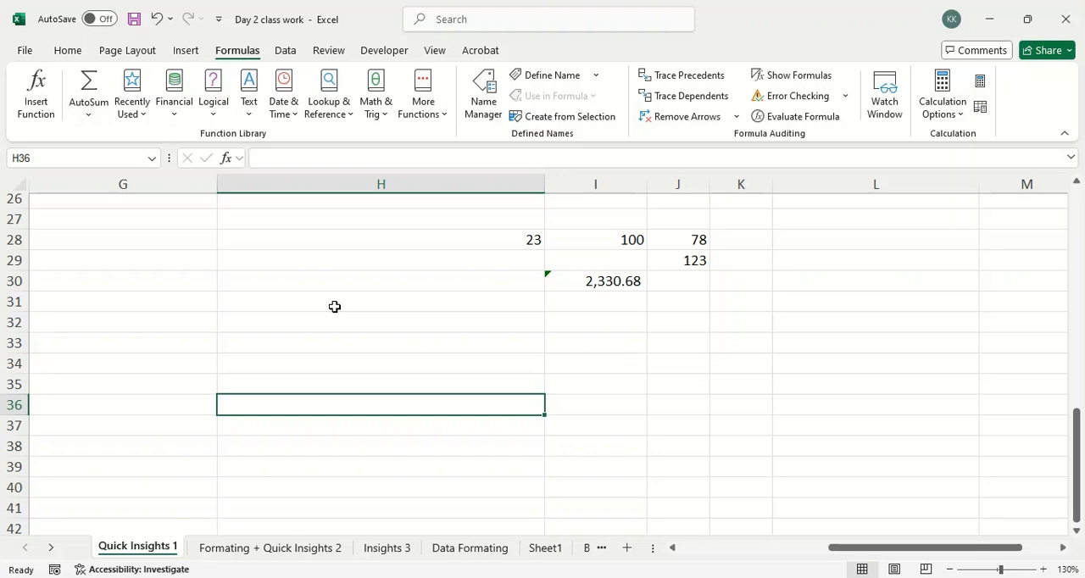
text(cout)
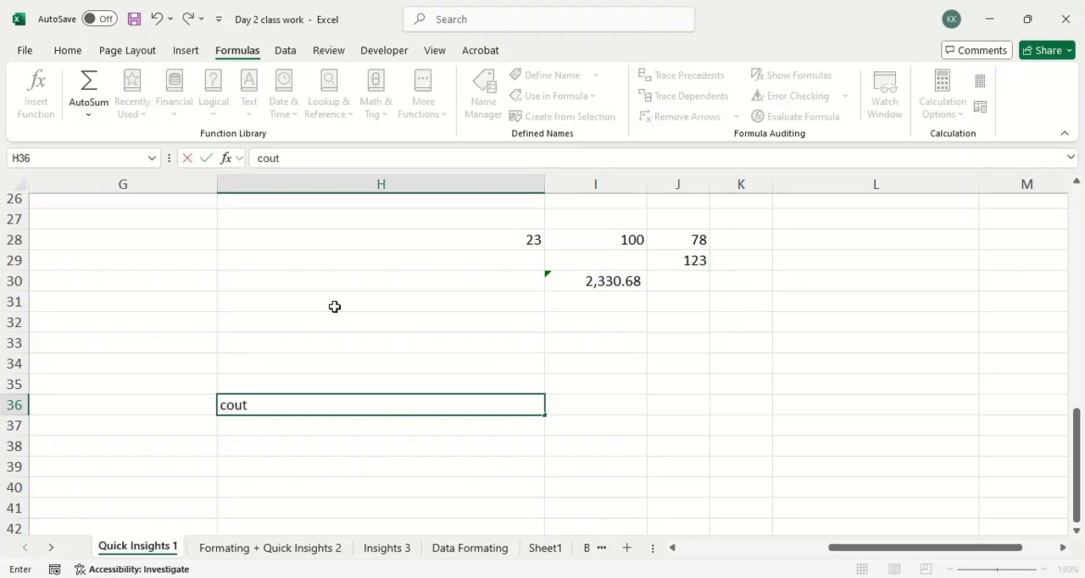
text(=)
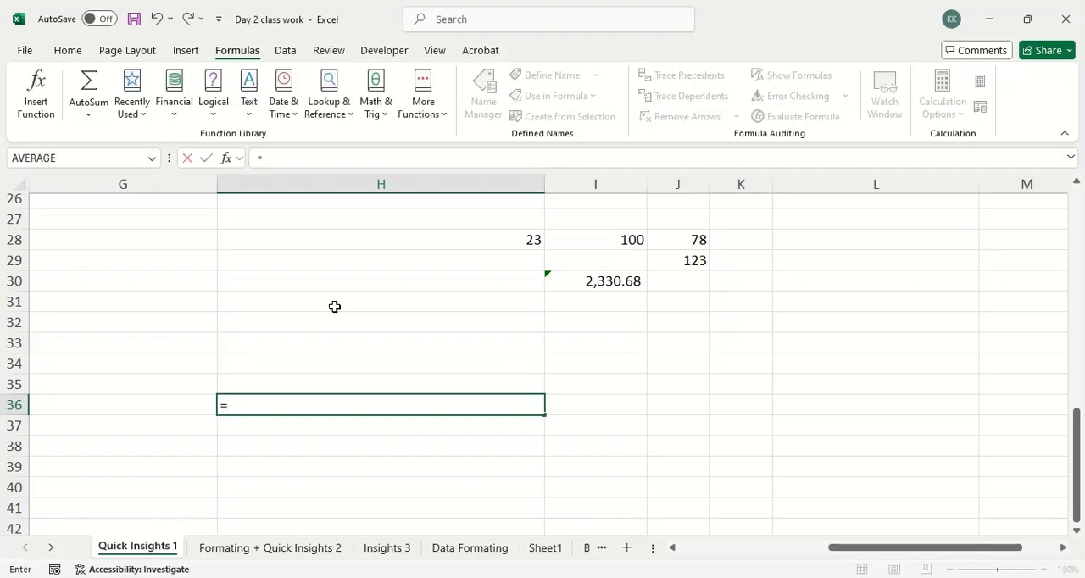
text(cou)
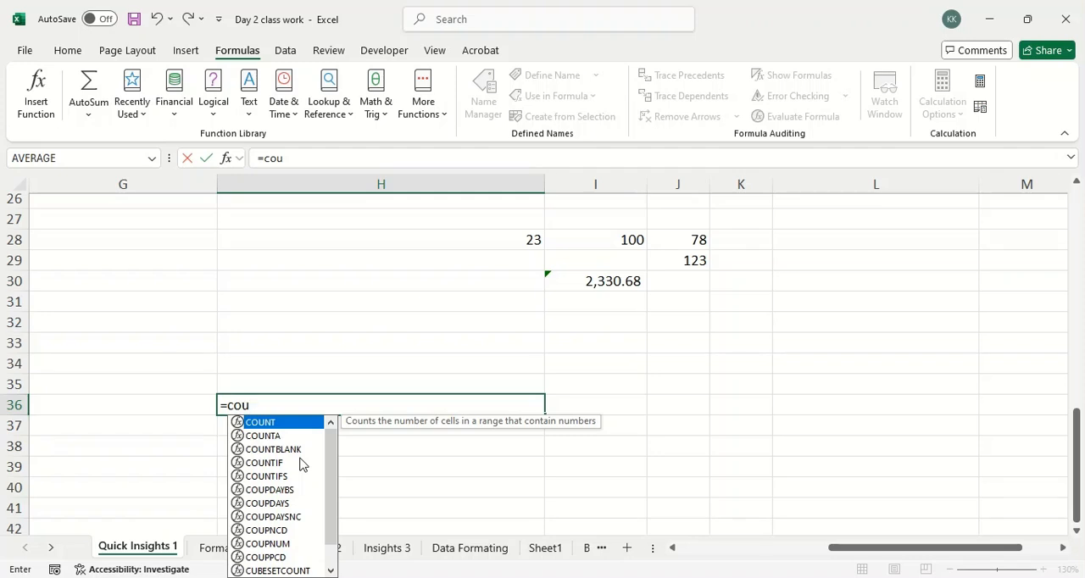
Step through the suggested functions such as COUNT, COUNTBLANK and COUPDAYBS to read their descriptions, and discard the entry in H36.
key(Down)
key(Down)
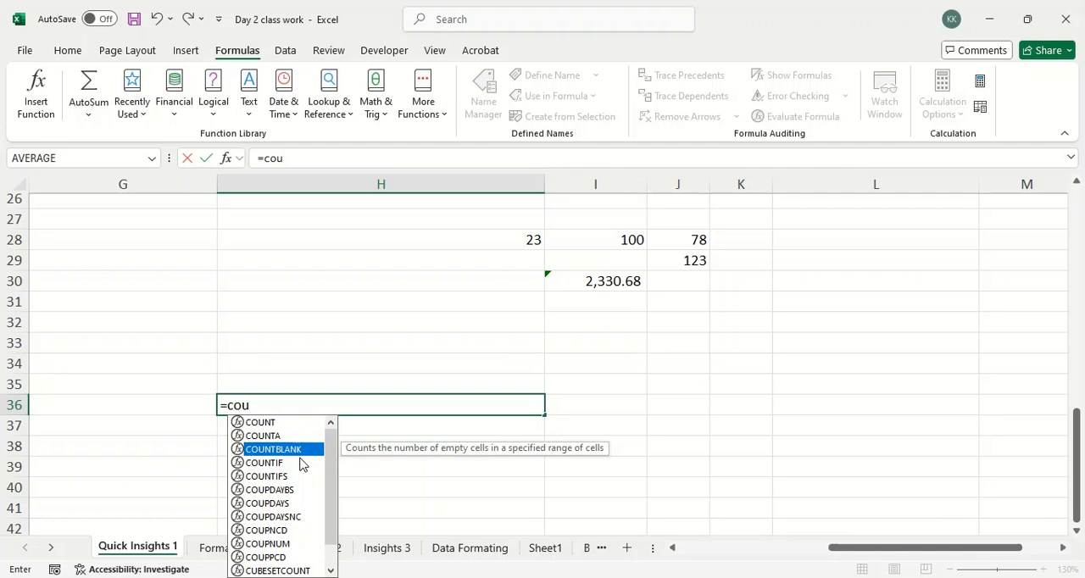
key(Down)
key(Up)
key(Up)
key(Up)
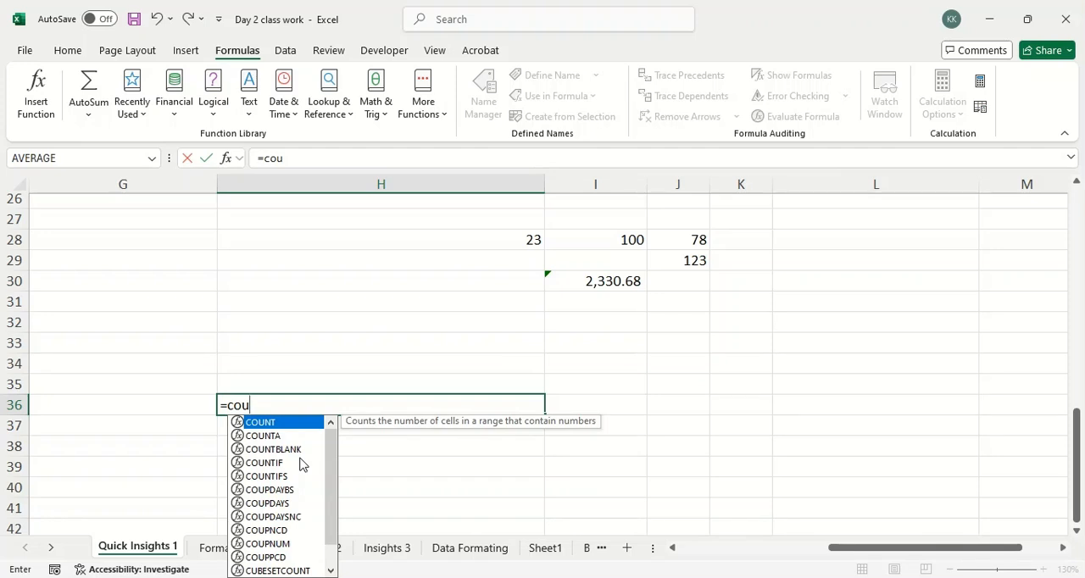
key(Down)
key(Down)
key(Down)
key(Down)
key(Down)
key(Down)
key(Down)
key(Down)
key(Down)
key(Down)
key(Down)
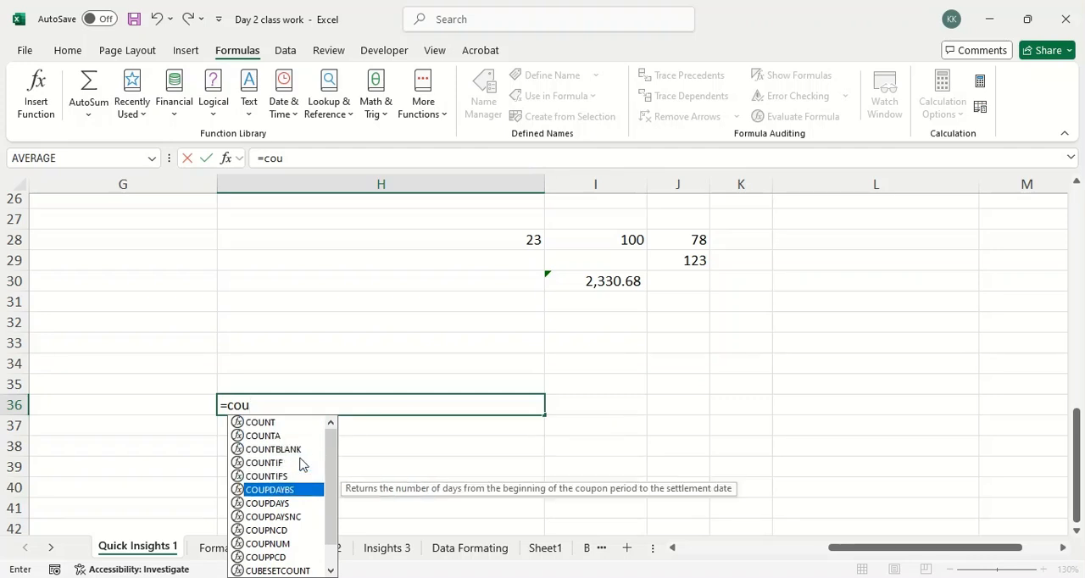
key(Down)
key(Escape)
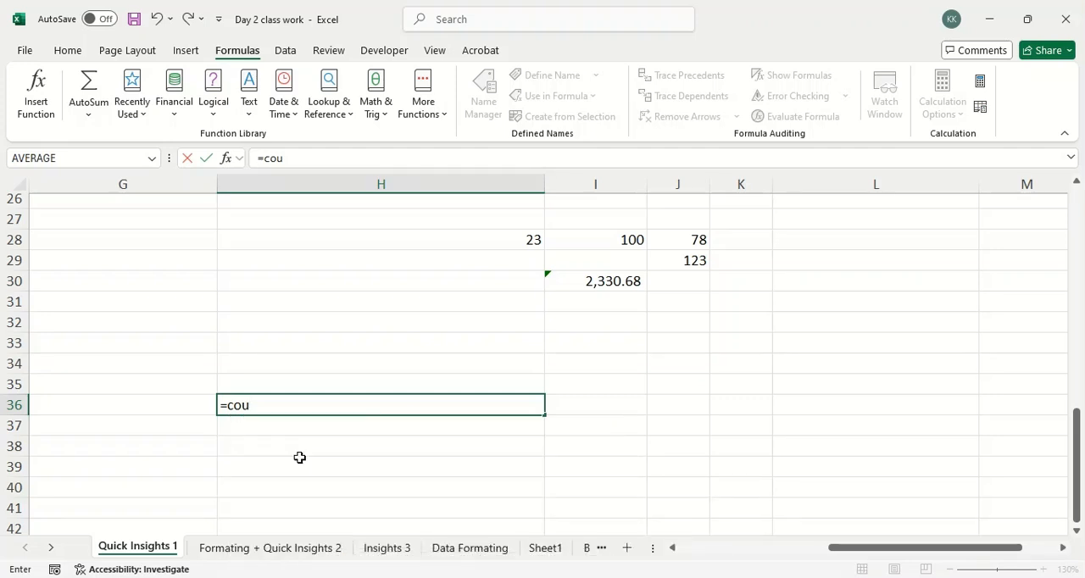
key(Escape)
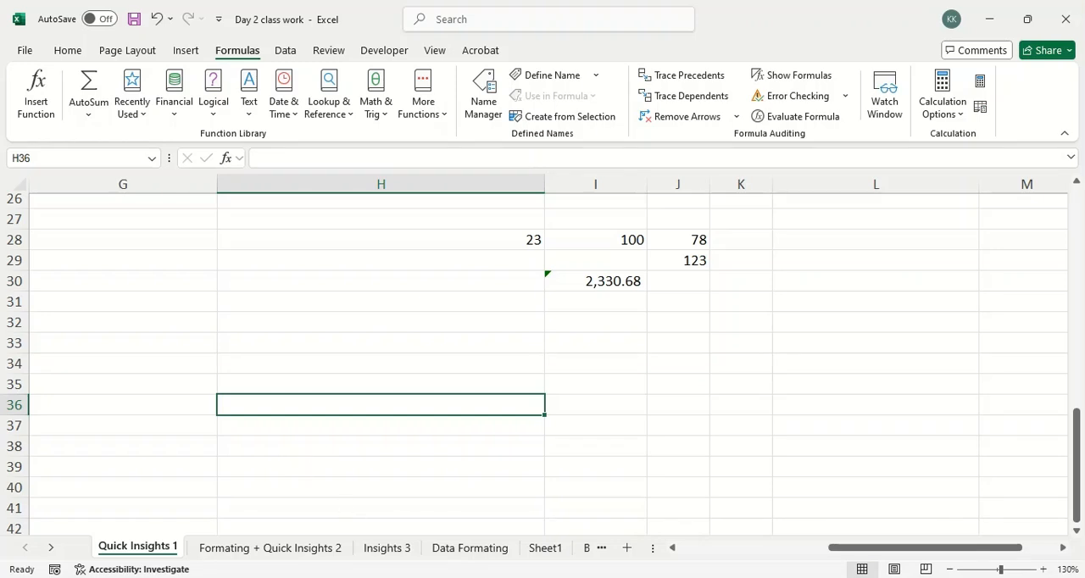
Switch to the Google Meet call, look through the participant list and return to the Excel workbook.
click(372, 577)
click(286, 533)
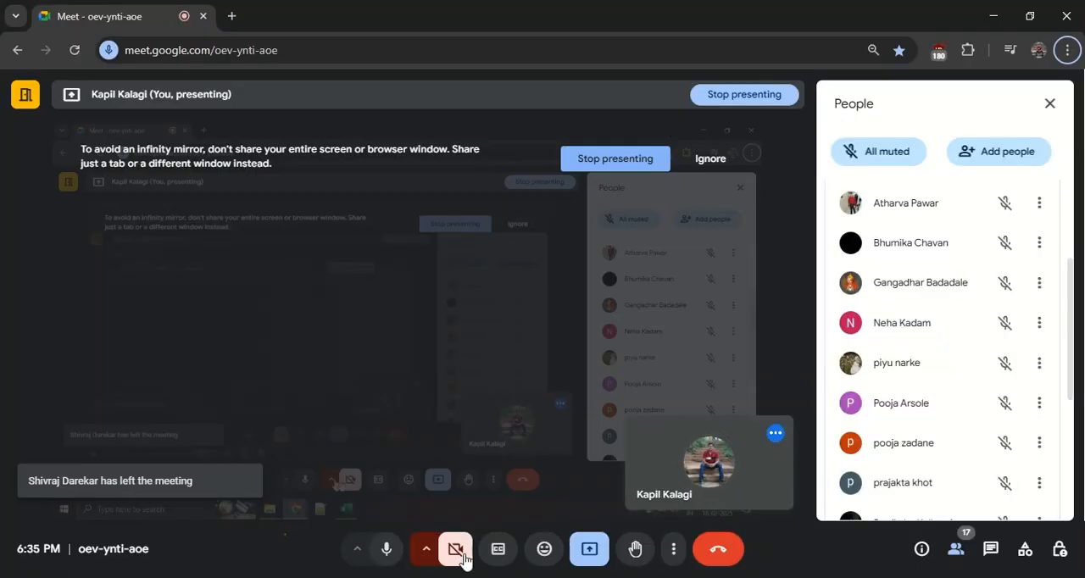
click(937, 563)
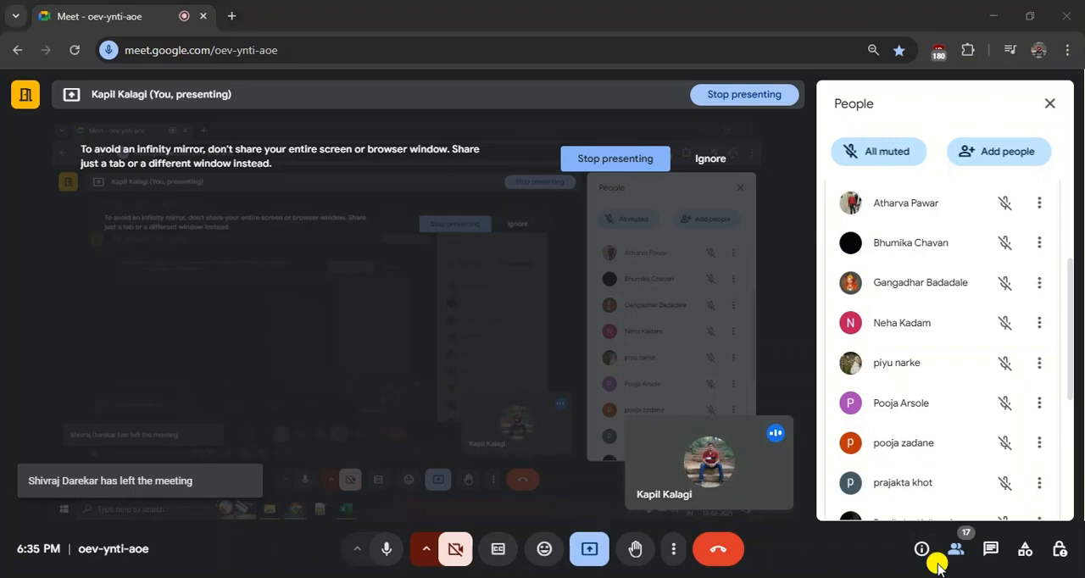
scroll(897, 462, down, 3)
scroll(897, 462, up, 5)
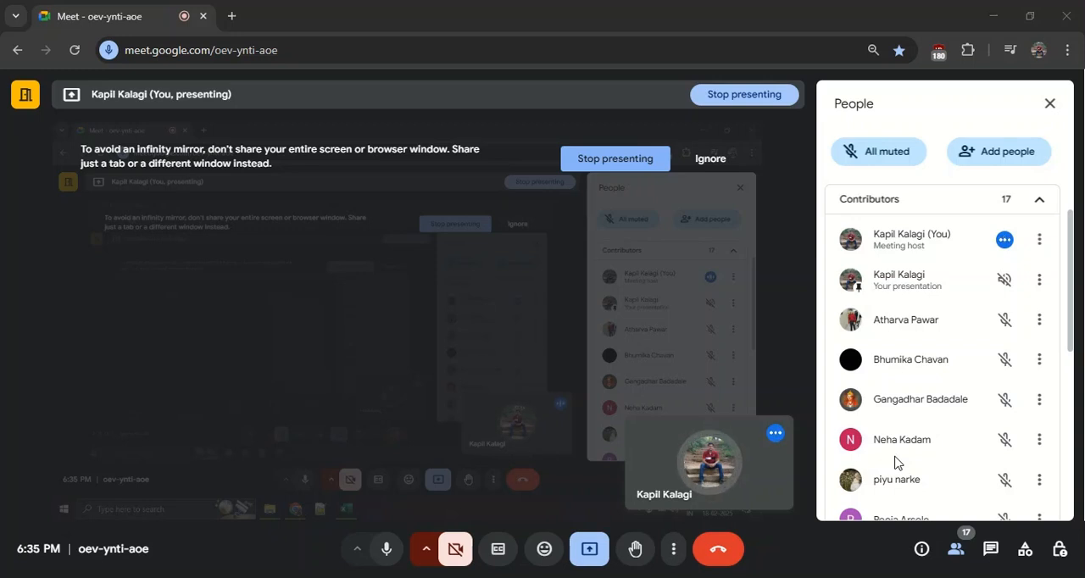
key(alt+Tab)
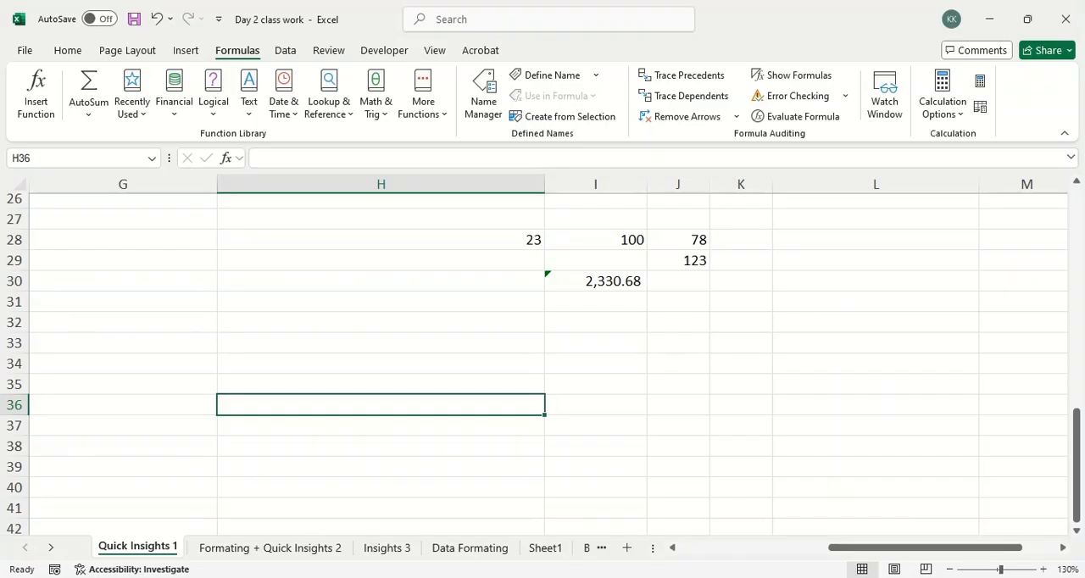
Look over the Sample Super Store Dataset on the Quick Insights 1 sheet, back to its first columns.
scroll(298, 478, up, 8)
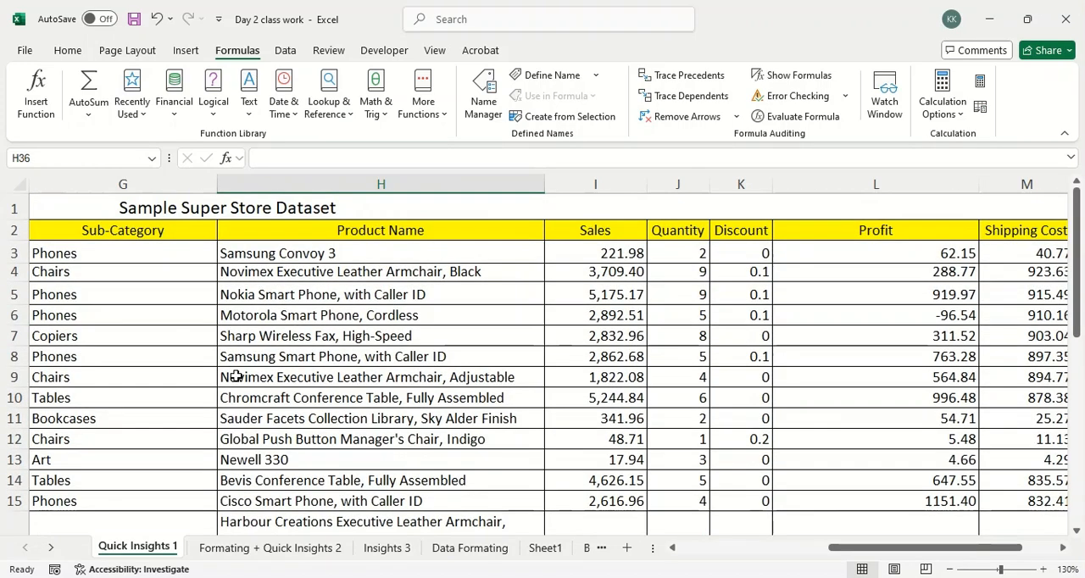
scroll(246, 386, down, 2)
drag(959, 548, 808, 548)
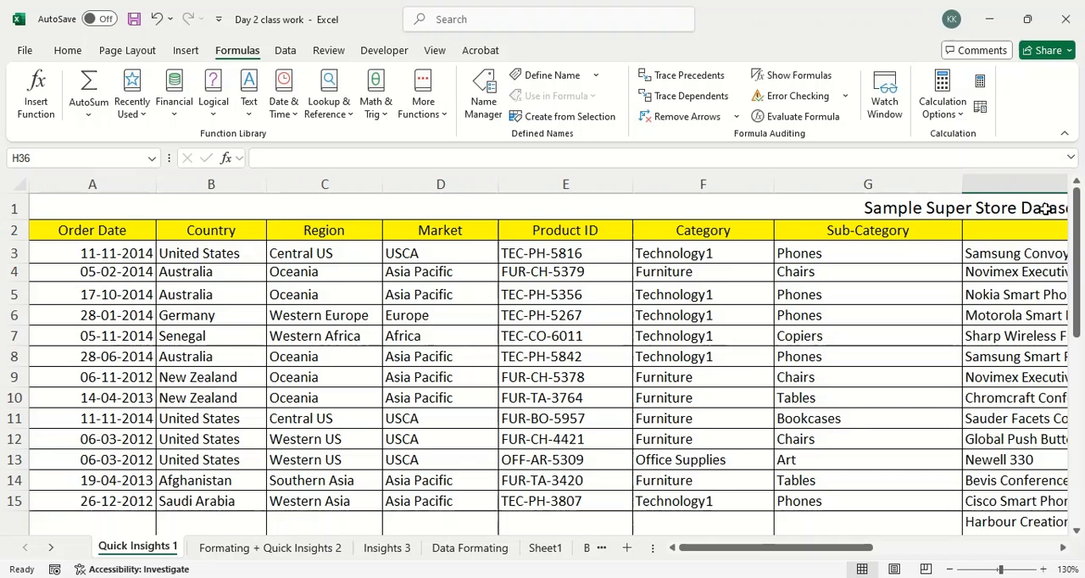
drag(794, 548, 446, 552)
Look through the Formating + Quick Insights 2, Insights 3 and Data Formating sheets.
click(267, 548)
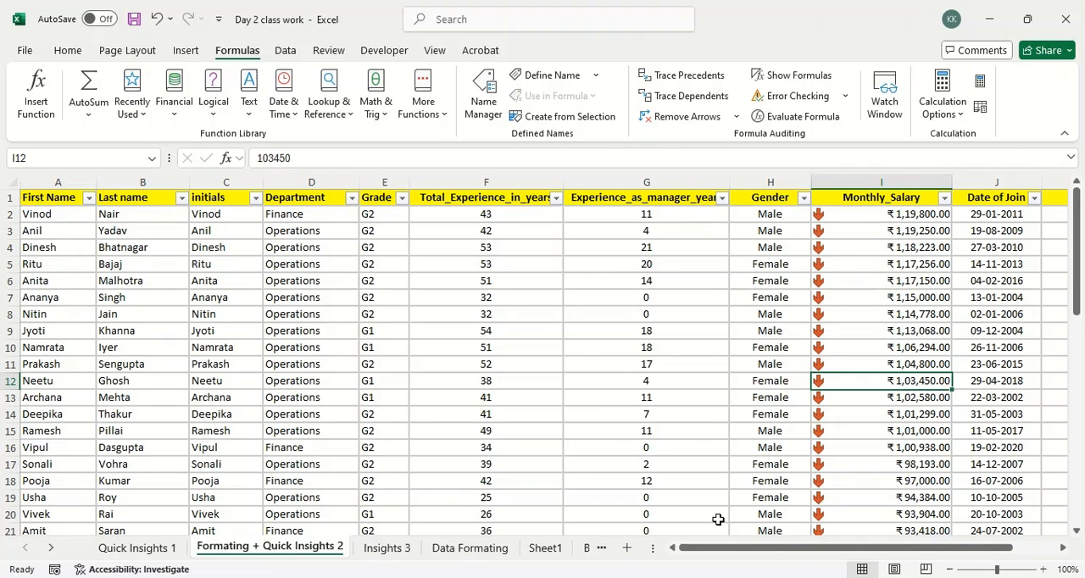
click(418, 551)
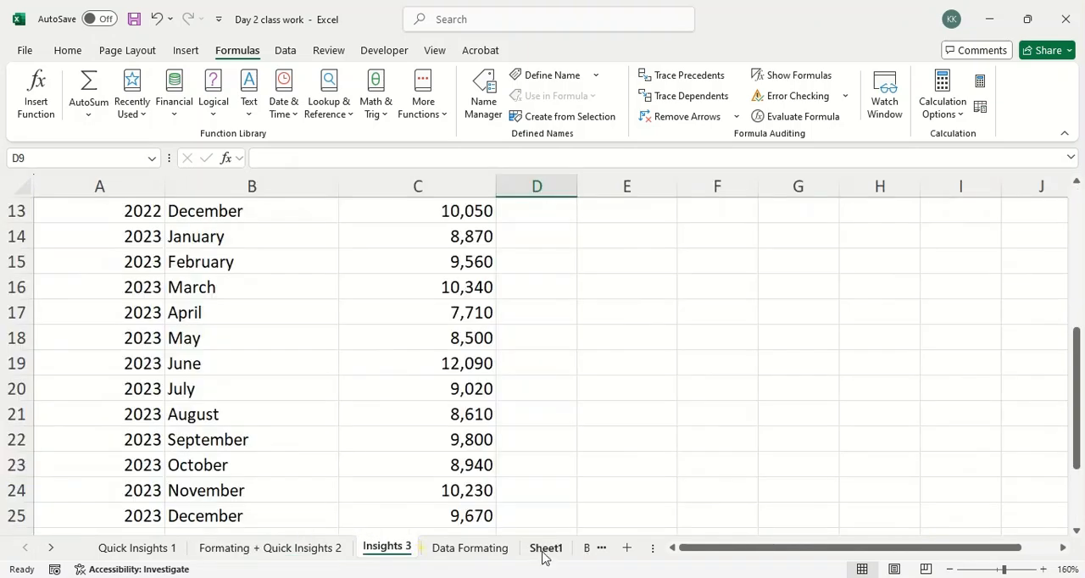
click(485, 549)
drag(855, 548, 575, 551)
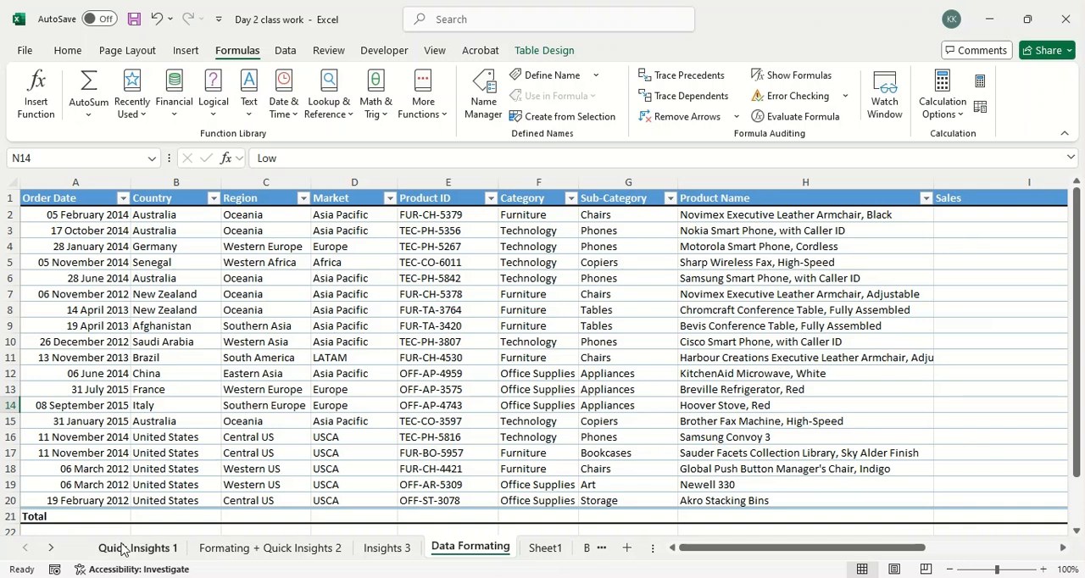
Return to the Quick Insights 1 sheet and step from the Order Date header through the first records to the Product ID in E5.
click(127, 547)
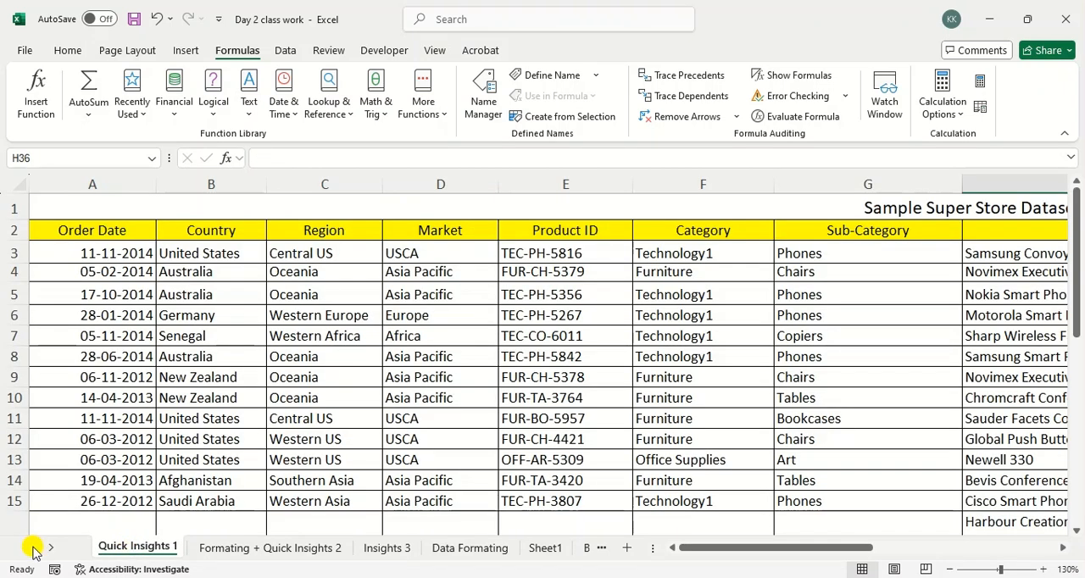
scroll(113, 468, down, 2)
scroll(113, 468, up, 2)
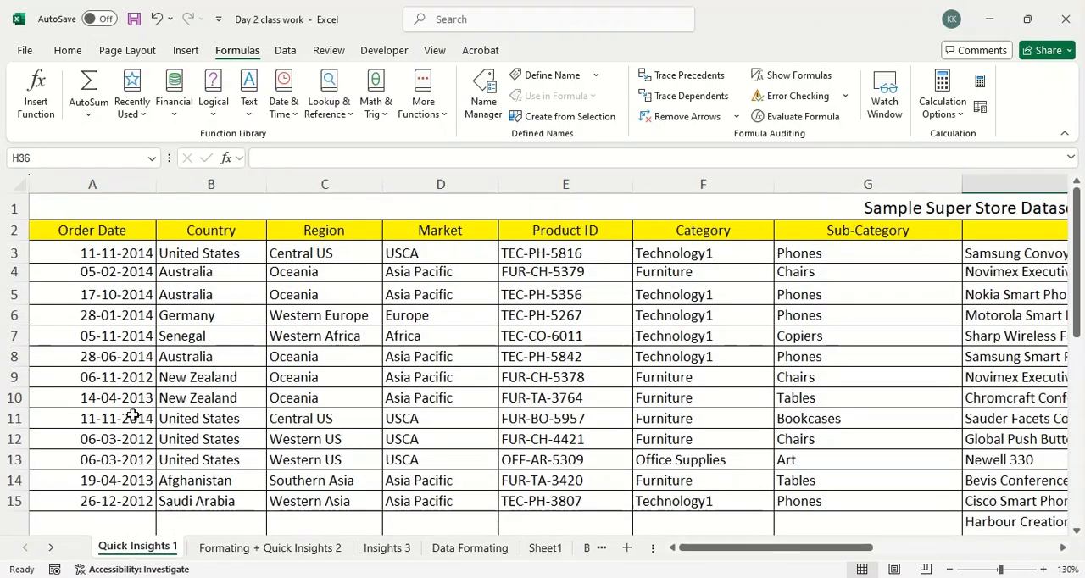
click(100, 225)
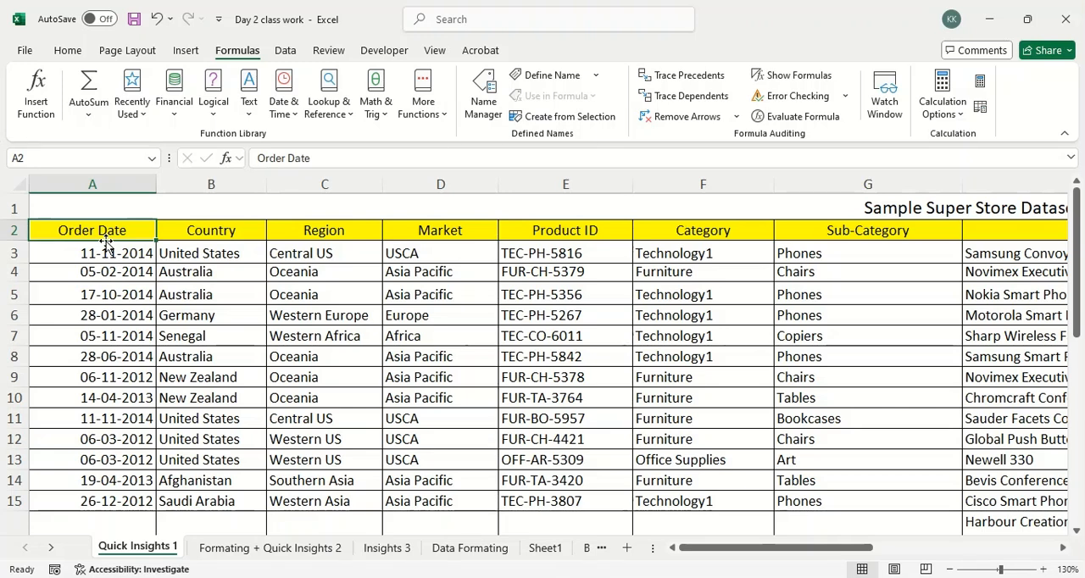
key(Down)
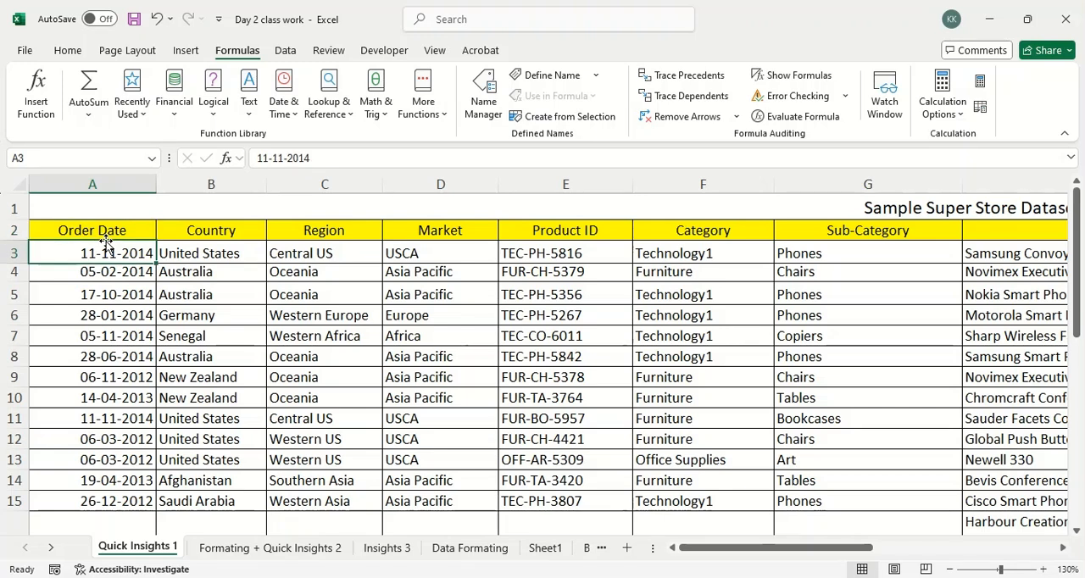
key(Right)
key(Down)
key(Down)
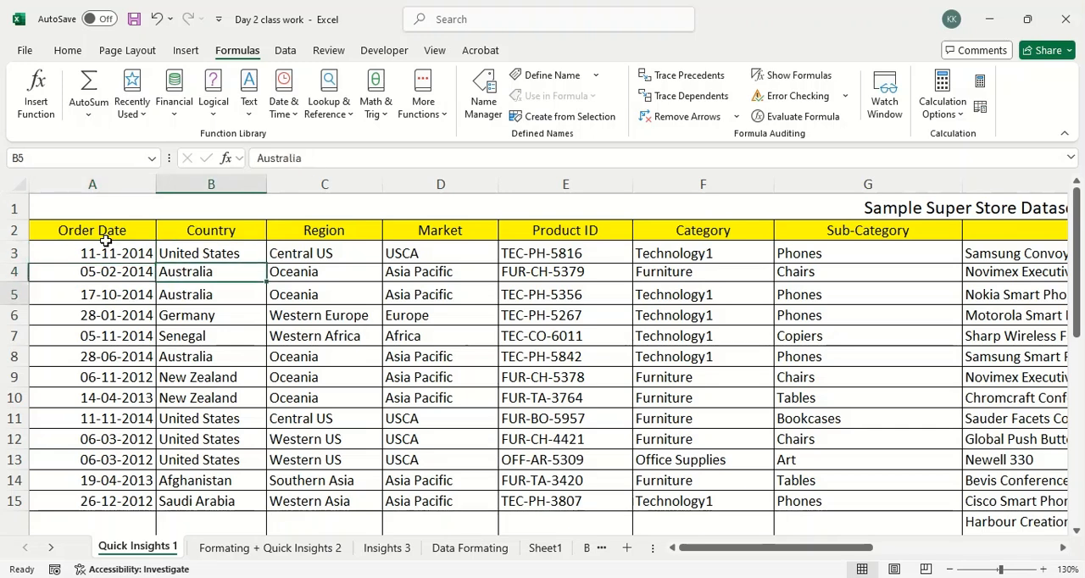
key(Right)
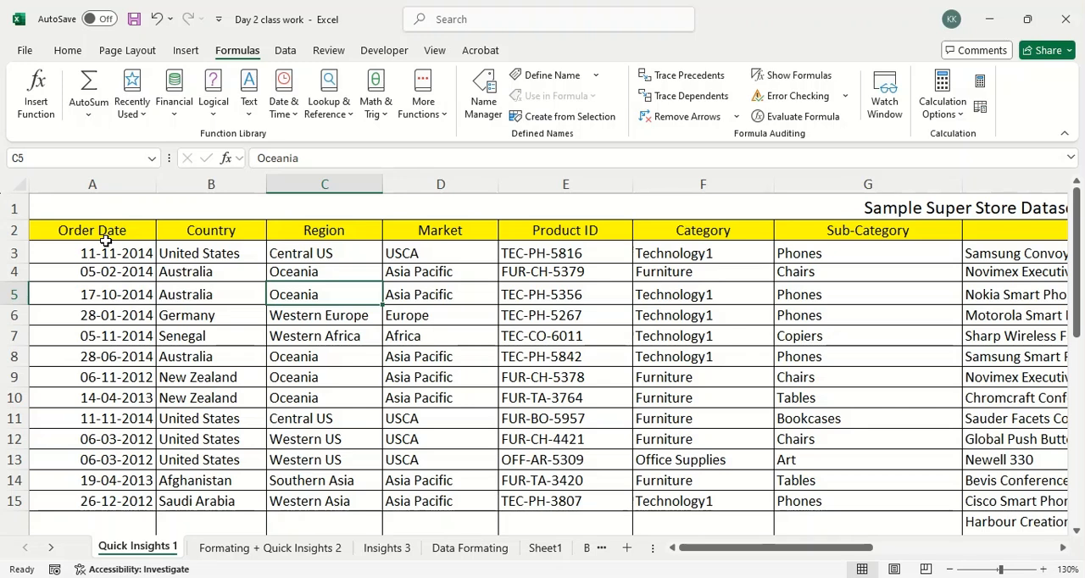
key(Right)
key(Right)
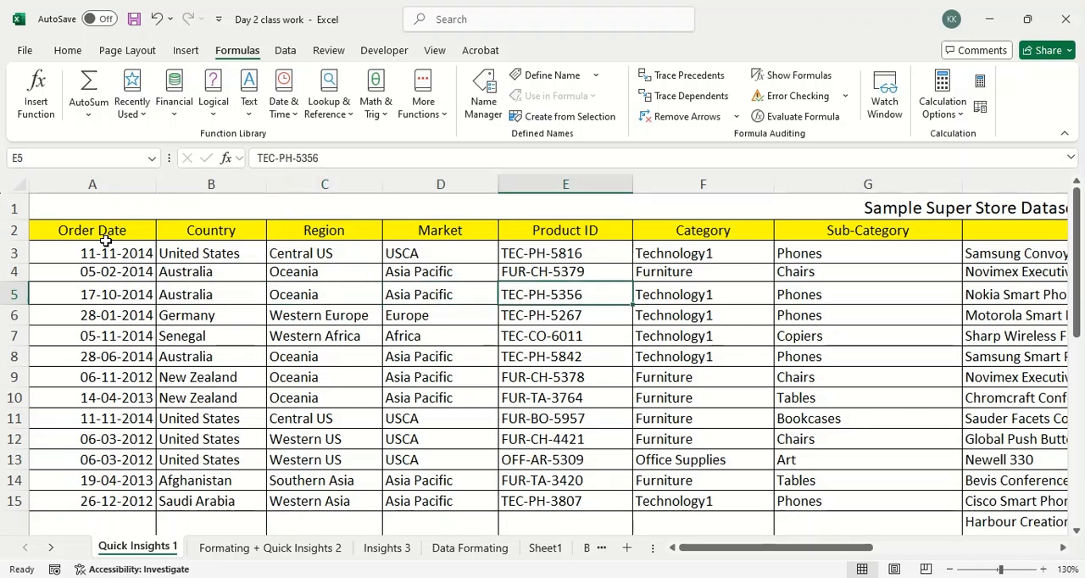
Step back and forth along row 5 between Country and Market, and down the Country column to B10.
key(Left)
key(Left)
key(Left)
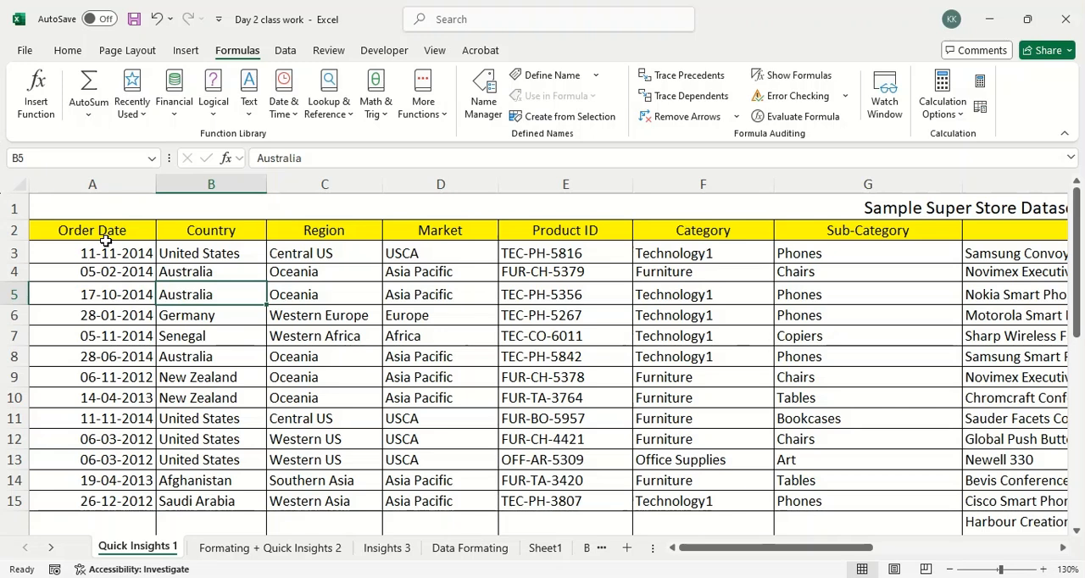
key(Right)
key(Right)
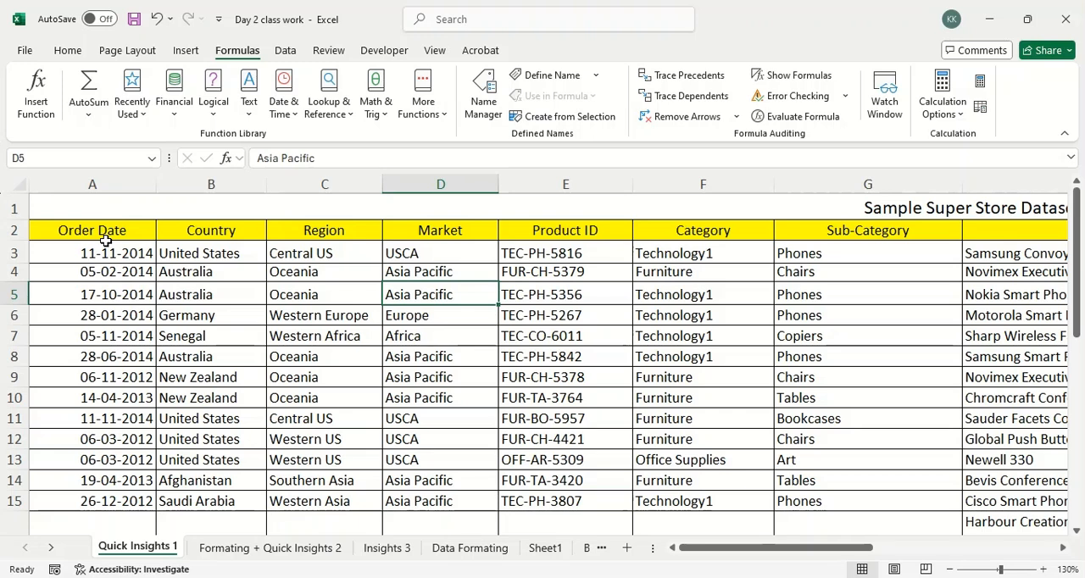
key(Left)
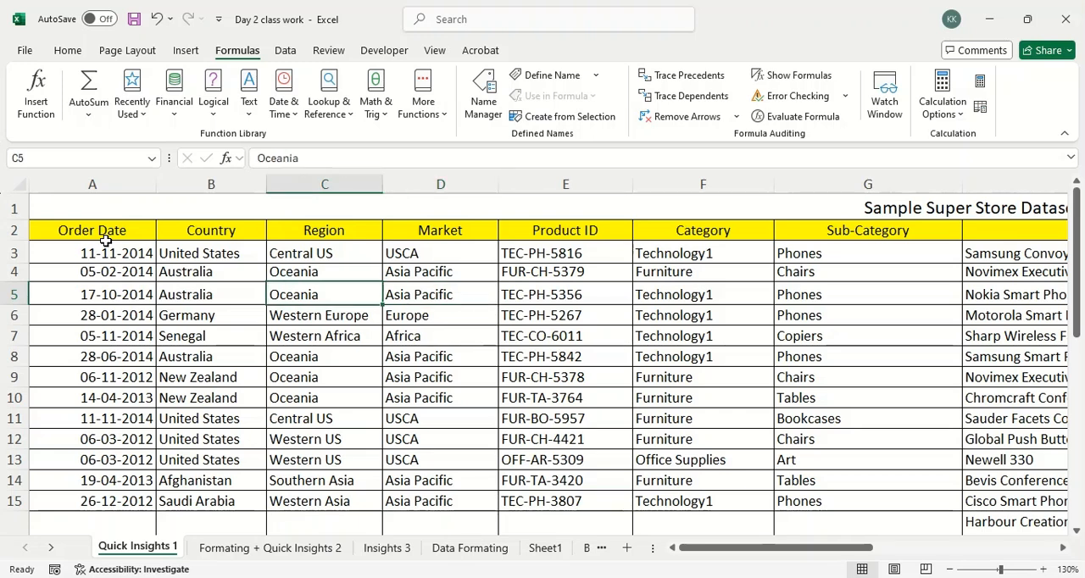
key(Left)
key(Down)
key(Down)
key(Down)
key(Down)
key(Down)
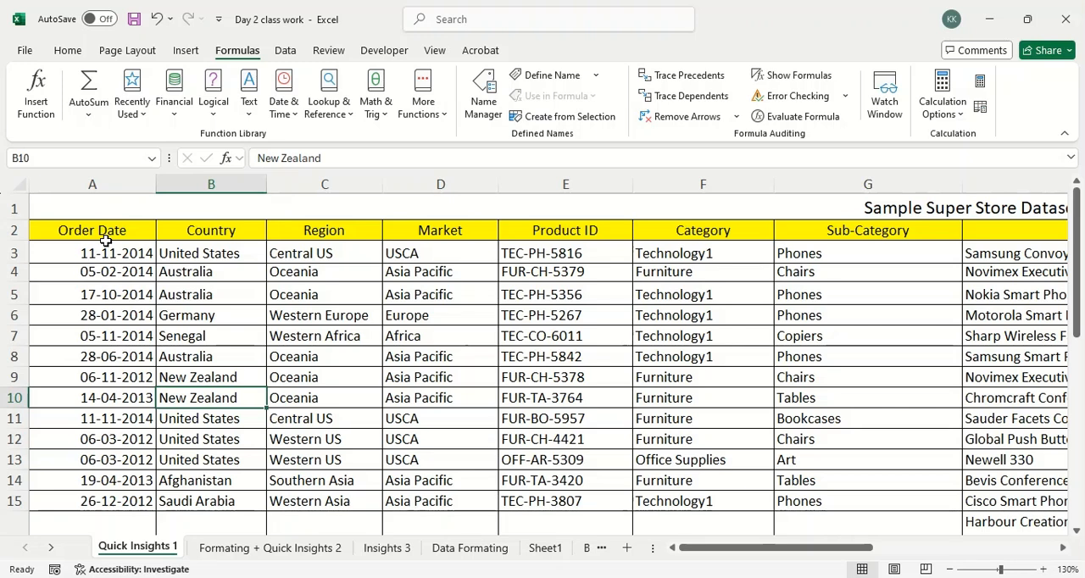
Select the two-by-two cell block B8:C9 in the Country and Region columns.
key(Right)
key(Left)
key(Up)
key(Up)
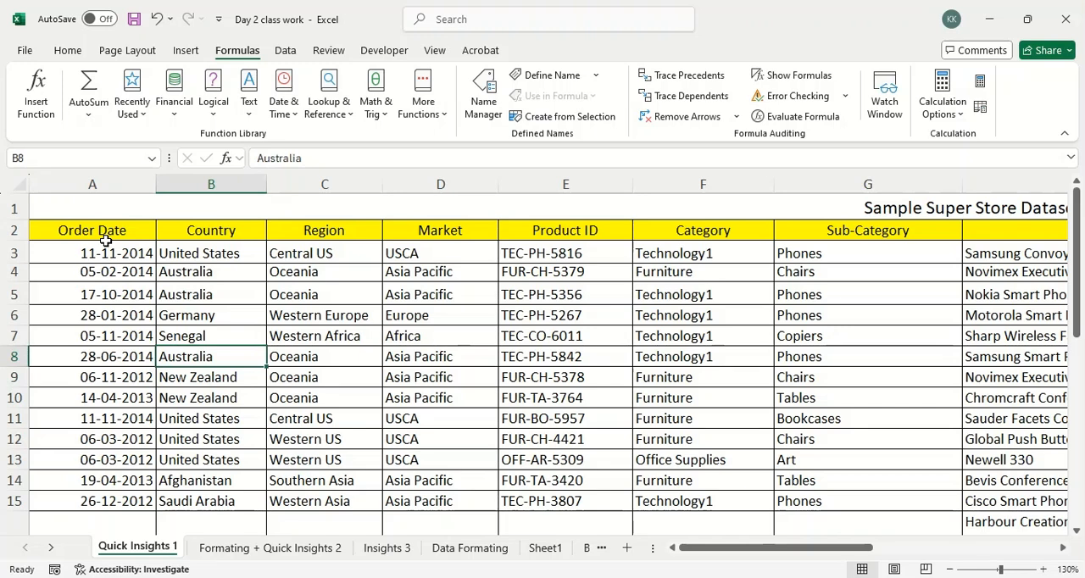
key(shift+Down)
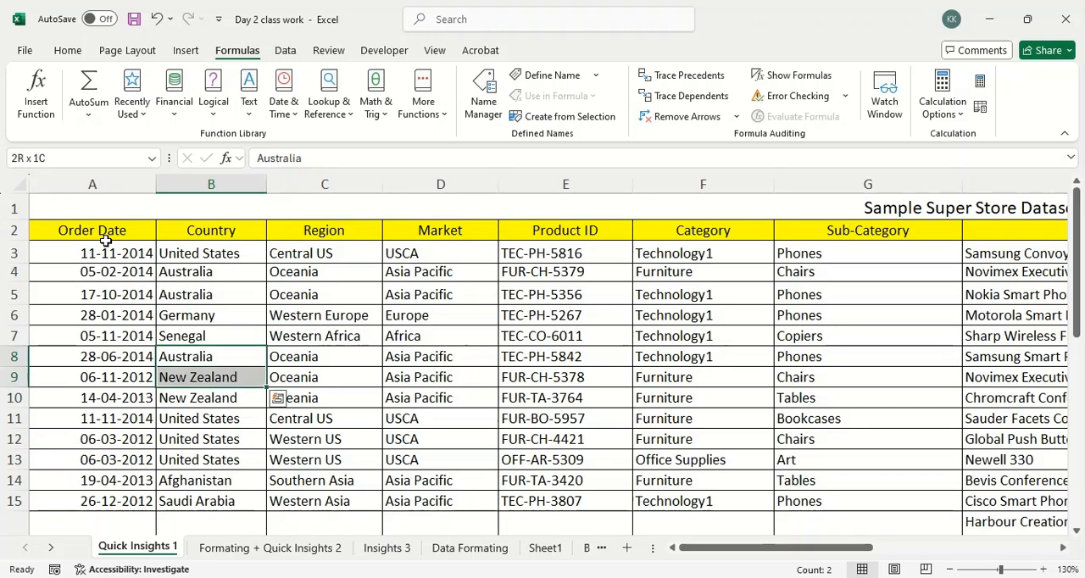
key(shift+Right)
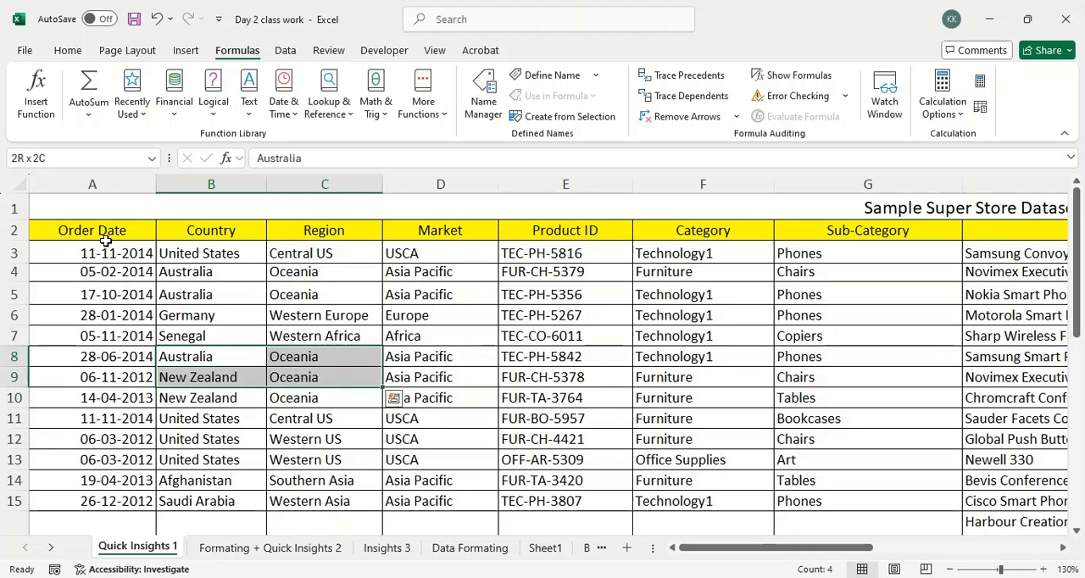
Release the block selection and step up and down the Country column to the Italy record in B20.
key(Left)
key(Right)
key(Down)
key(Down)
key(Up)
key(Up)
key(Up)
key(Up)
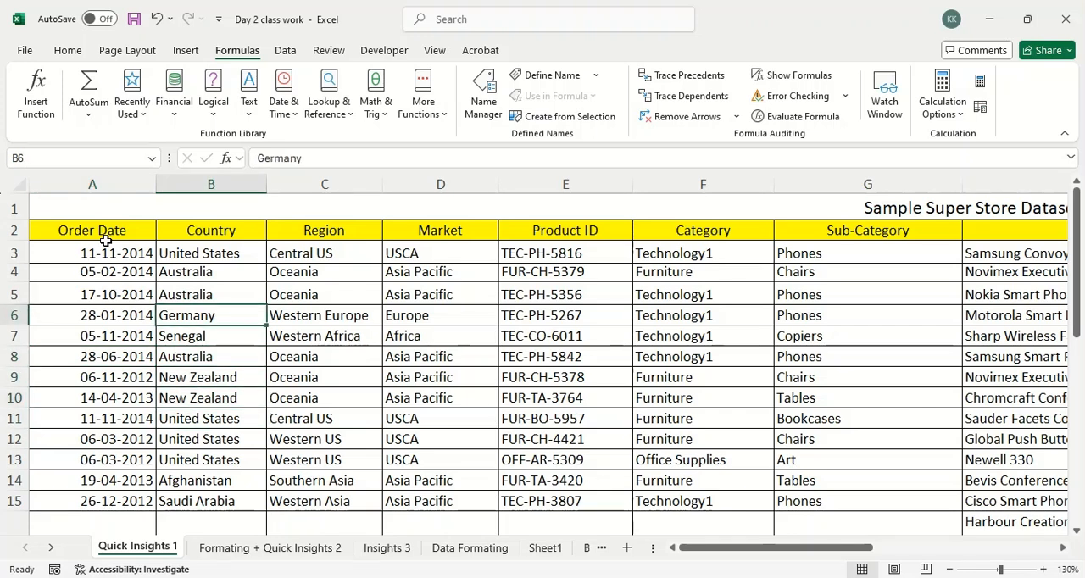
key(Up)
key(Up)
key(Down)
key(Down)
key(Down)
key(Down)
key(Down)
key(Down)
key(Down)
key(Down)
key(Down)
key(Down)
key(Down)
key(Down)
key(Down)
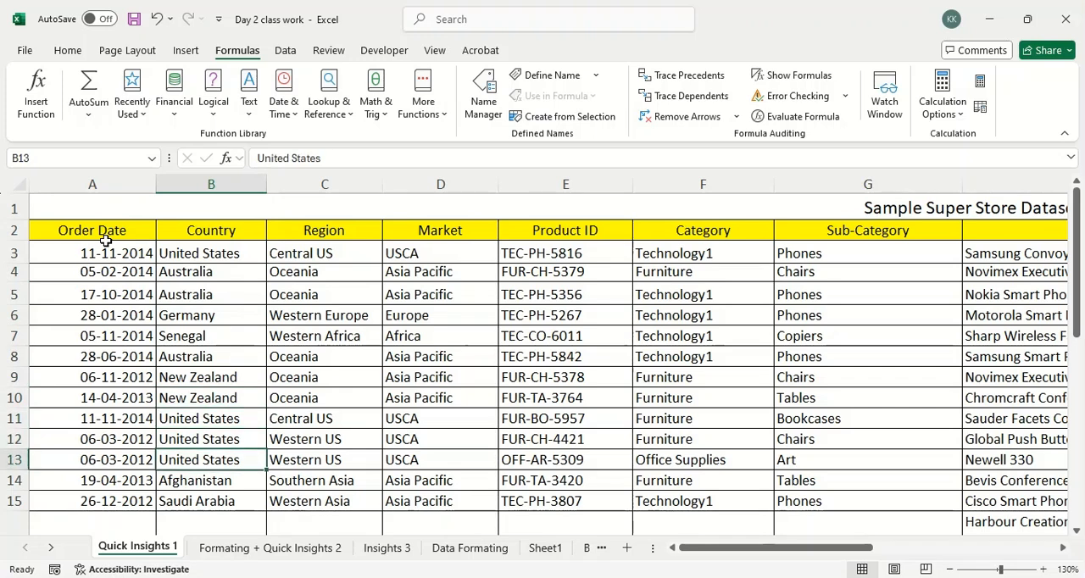
key(Down)
key(Down)
key(Down)
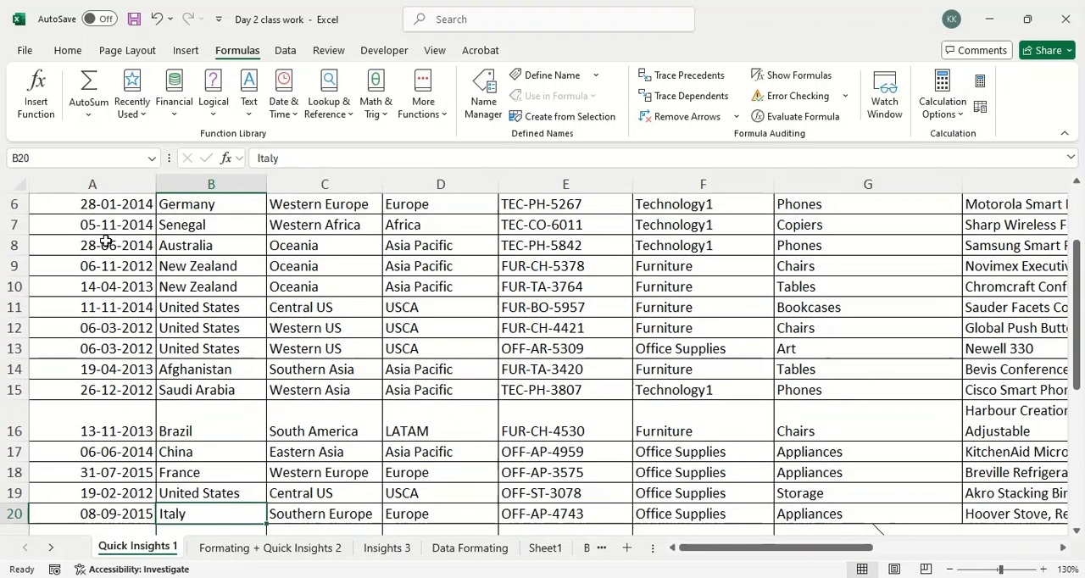
Step through the Country records up to B5, down past the data to B23 and back up to B3.
key(Up)
key(Up)
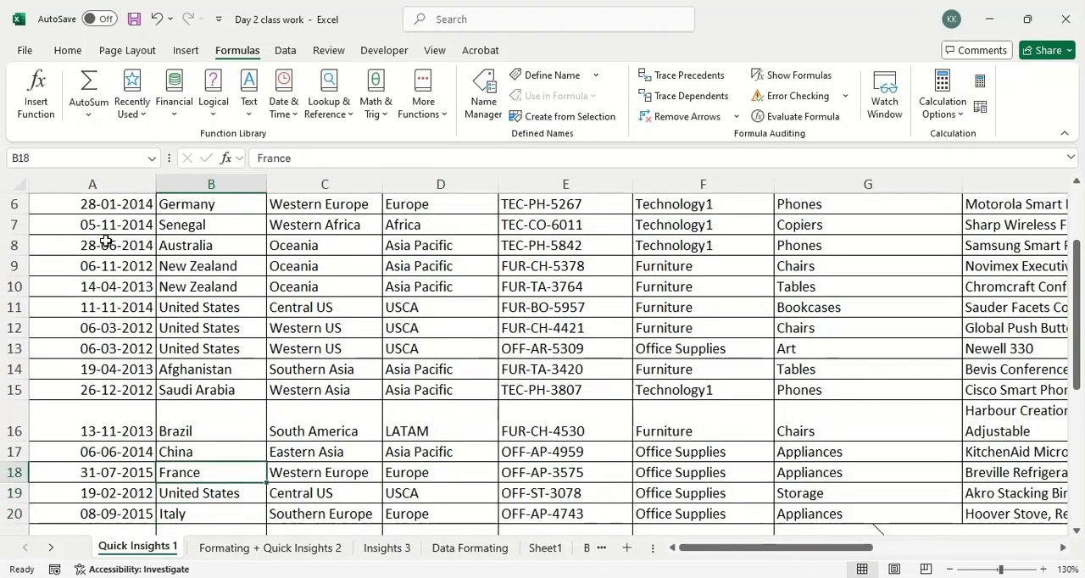
key(Up)
key(Up)
key(Up)
key(Up)
key(Up)
key(Up)
key(Up)
key(Up)
key(Up)
key(Up)
key(Up)
key(Up)
key(Up)
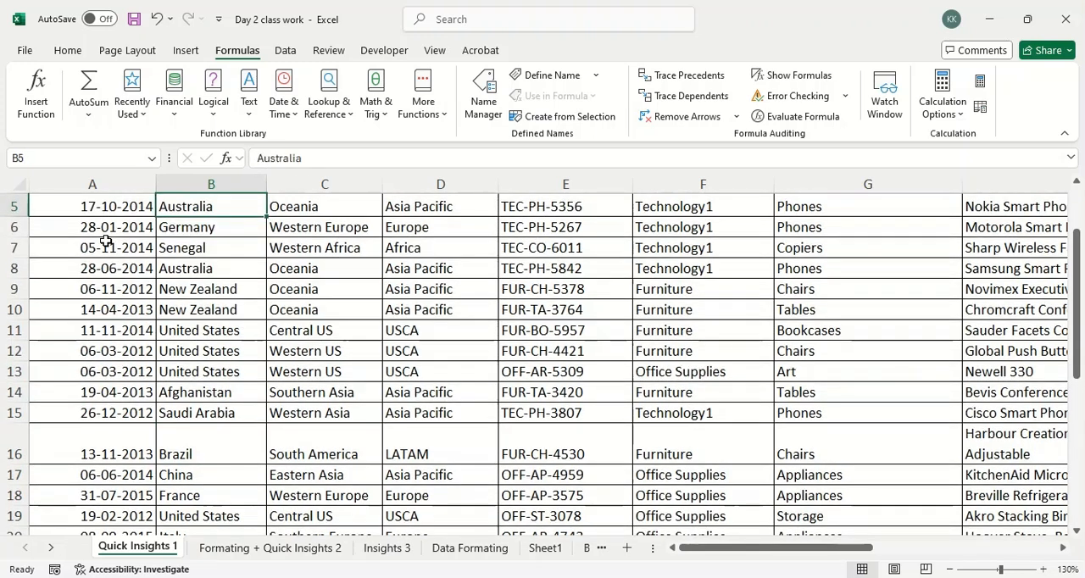
key(Down)
key(Right)
key(Left)
key(Down)
key(Down)
key(Down)
key(Down)
key(Down)
key(Down)
key(Down)
key(Down)
key(Down)
key(Down)
key(Down)
key(Down)
key(Down)
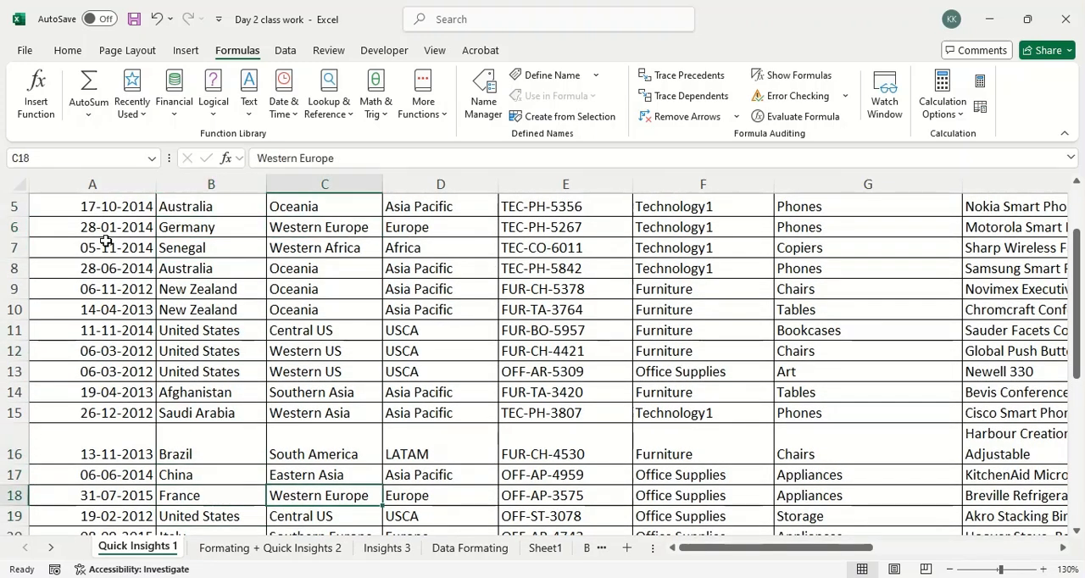
key(Left)
key(Down)
key(Down)
key(Down)
key(Down)
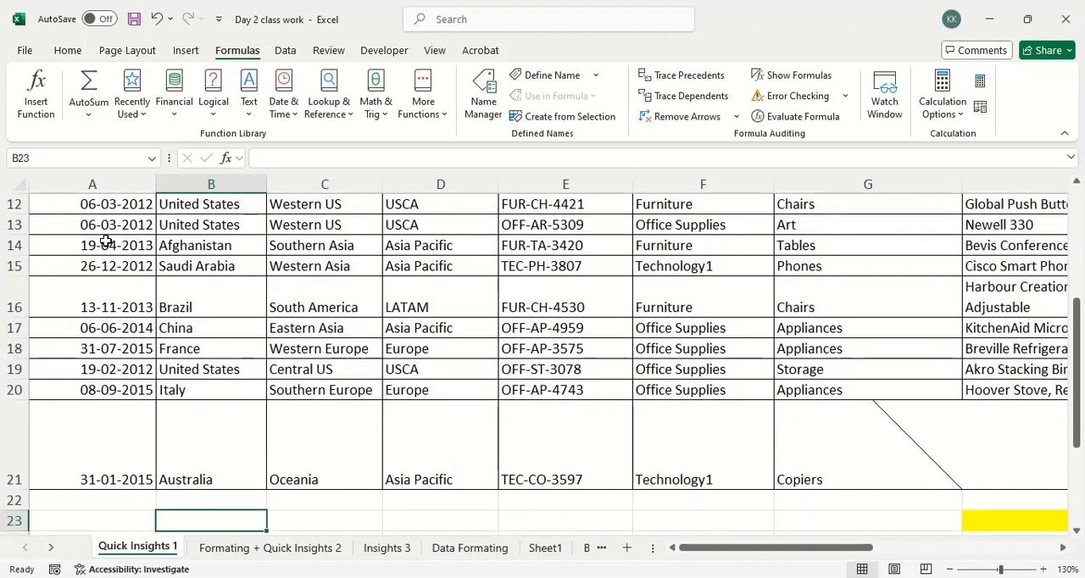
key(Up)
key(Up)
key(Up)
key(Up)
key(Up)
key(Up)
key(Up)
key(Up)
key(Up)
key(Up)
key(Up)
key(Up)
key(Up)
key(Up)
key(Up)
key(Up)
key(Up)
key(Up)
key(Up)
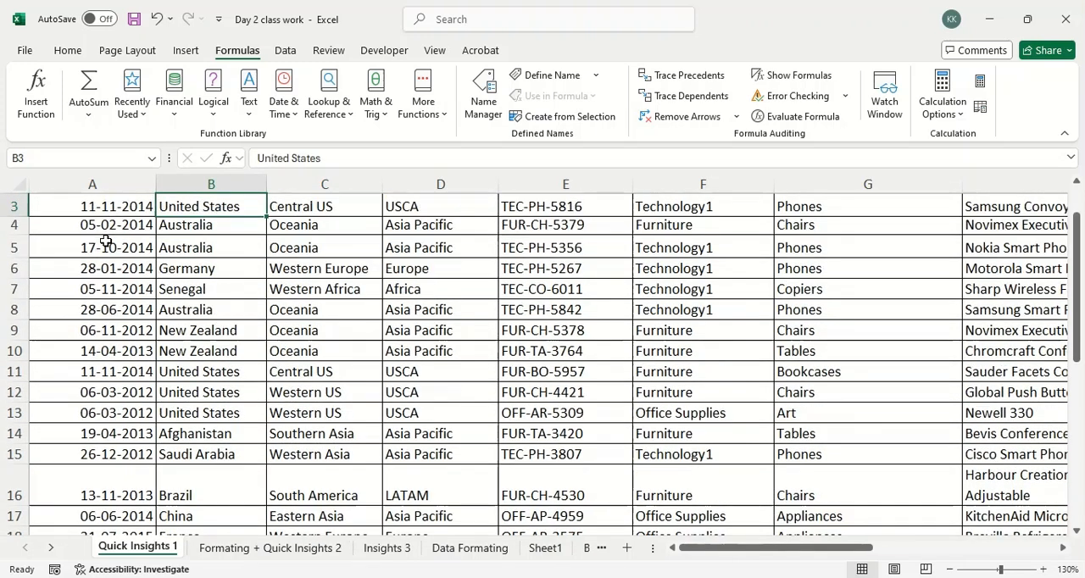
Return to the start of the sheet and step down the Region column from its header to C16.
key(ctrl+Home)
key(Down)
key(Right)
key(Right)
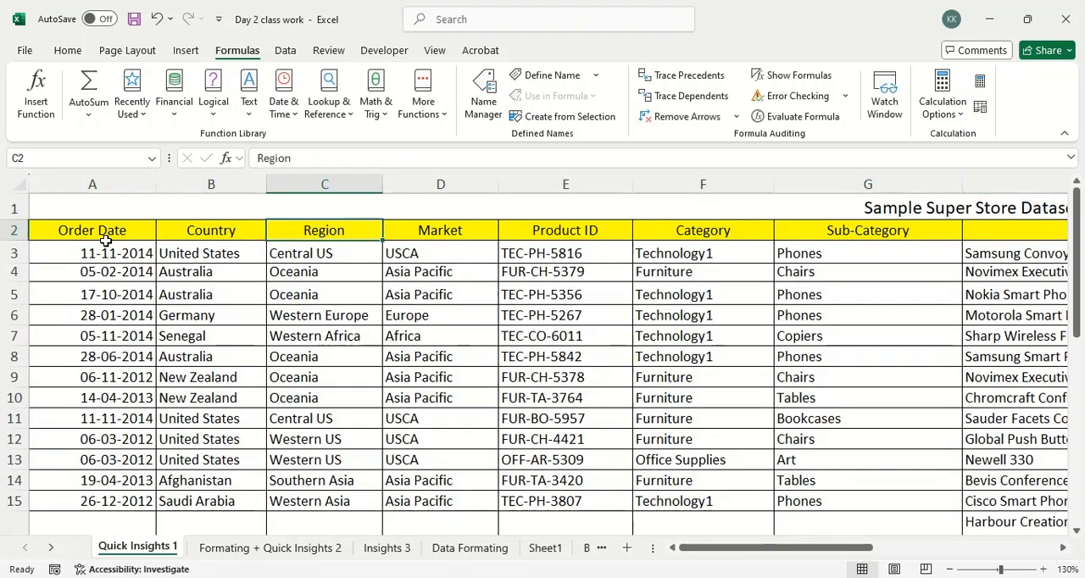
key(Down)
key(Down)
key(Down)
key(Down)
key(Down)
key(Down)
key(Down)
key(Down)
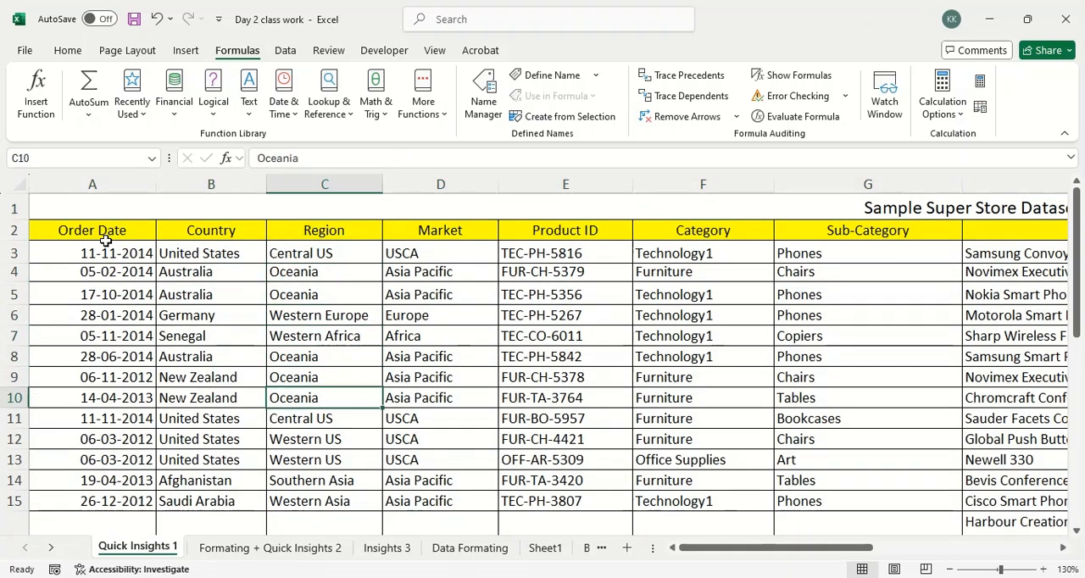
key(Down)
key(Down)
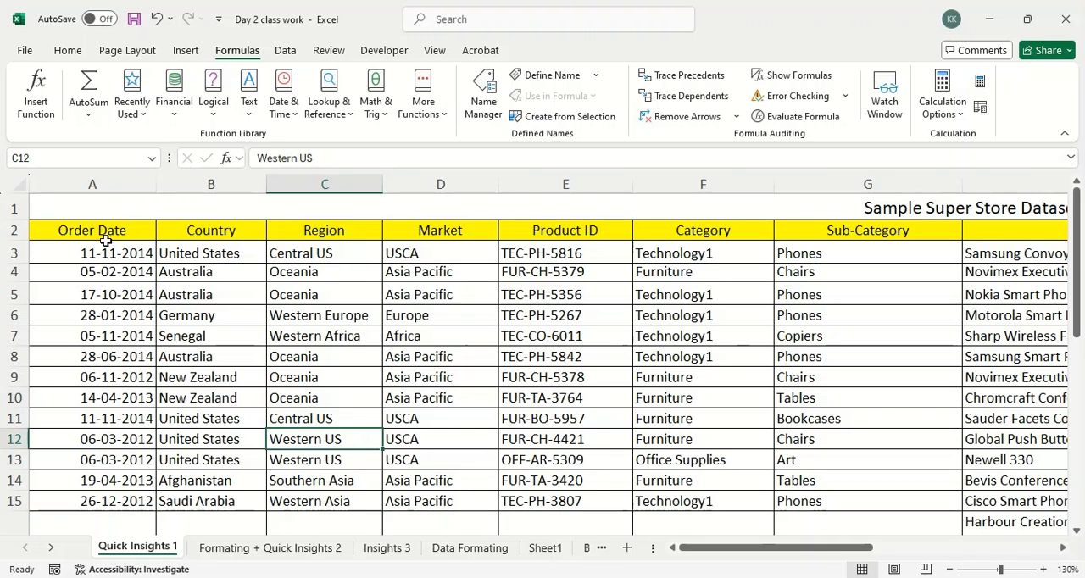
key(Down)
key(Down)
key(Down)
key(Down)
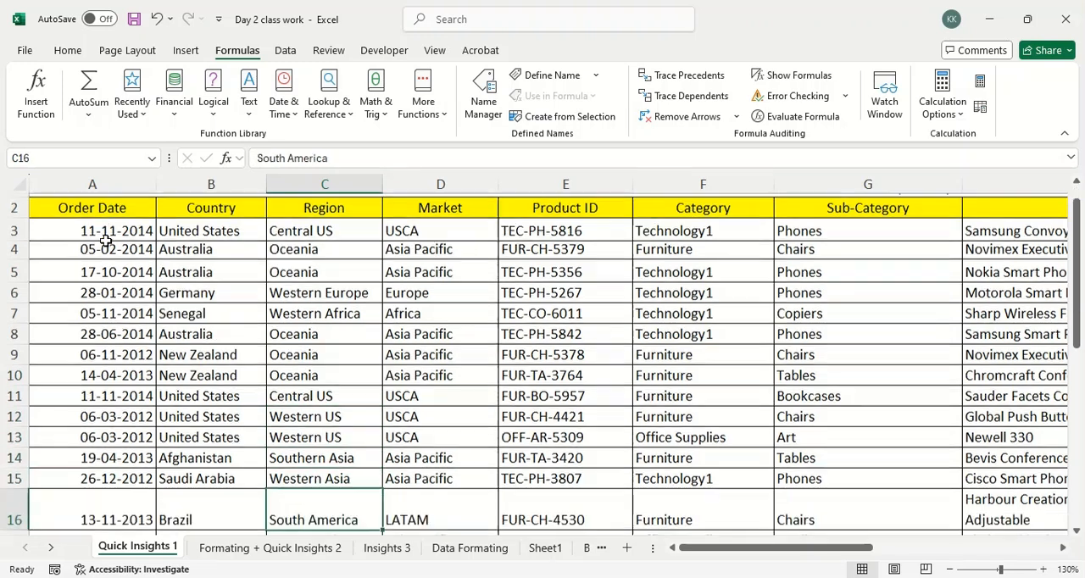
Select the two-by-two cell block C11:D12 in the Region and Market columns.
key(Up)
key(Up)
key(Up)
key(Up)
key(Up)
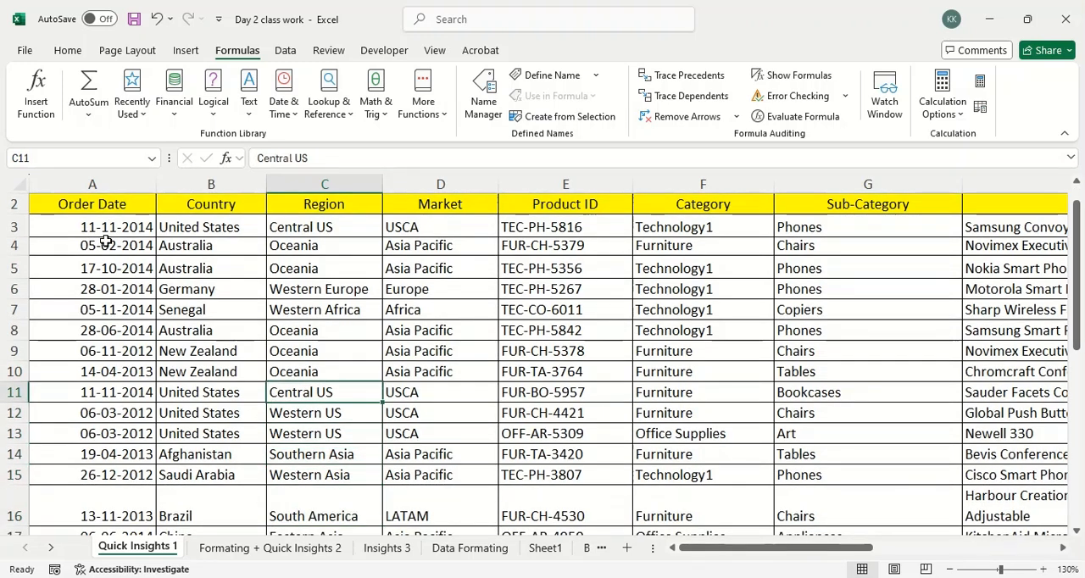
key(shift+Down)
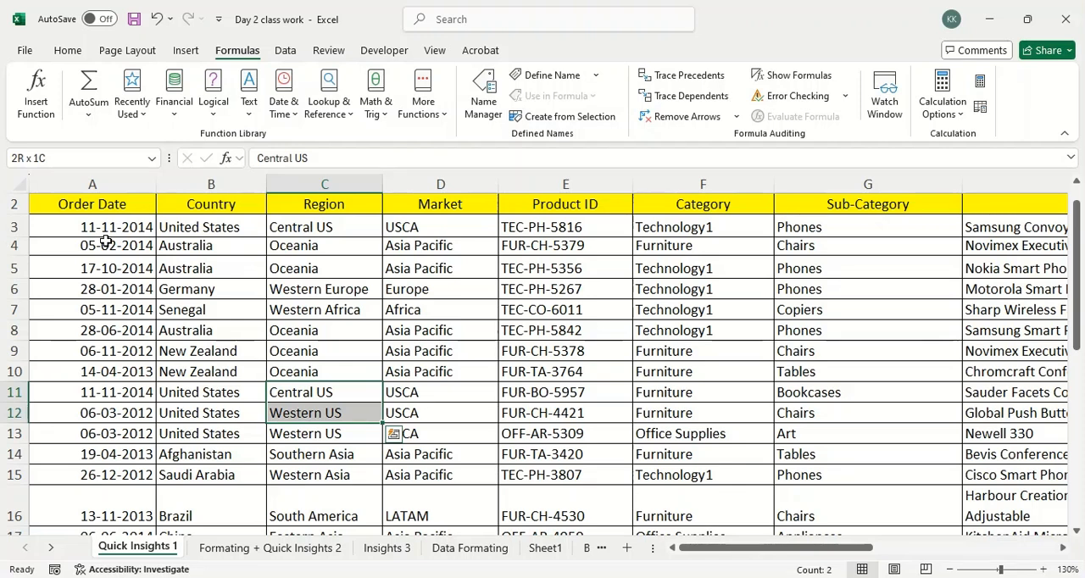
key(shift+Right)
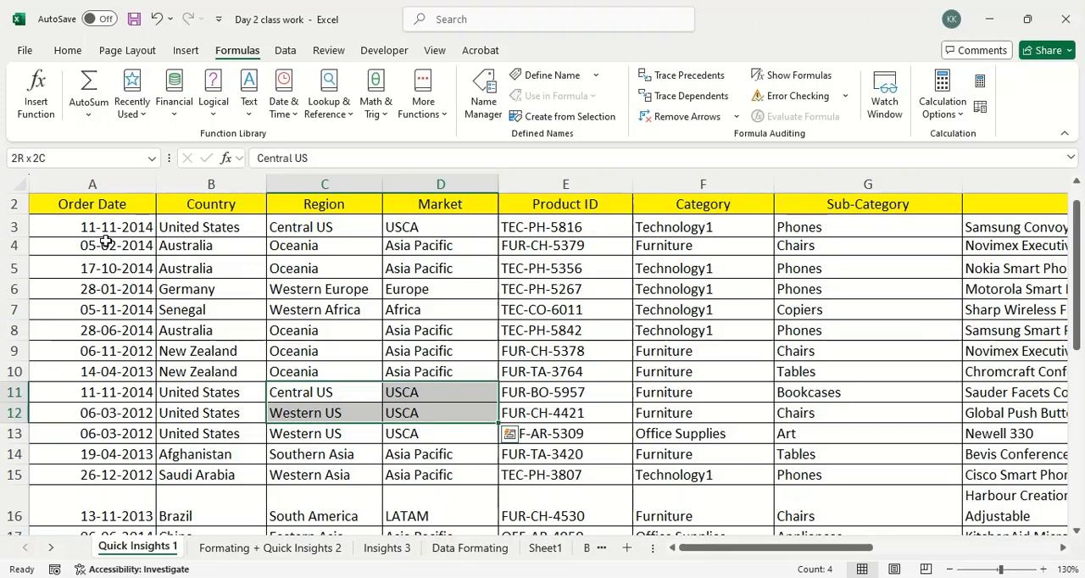
Release the block selection and step up and down the Region column as far as C17.
key(Up)
key(Up)
key(Up)
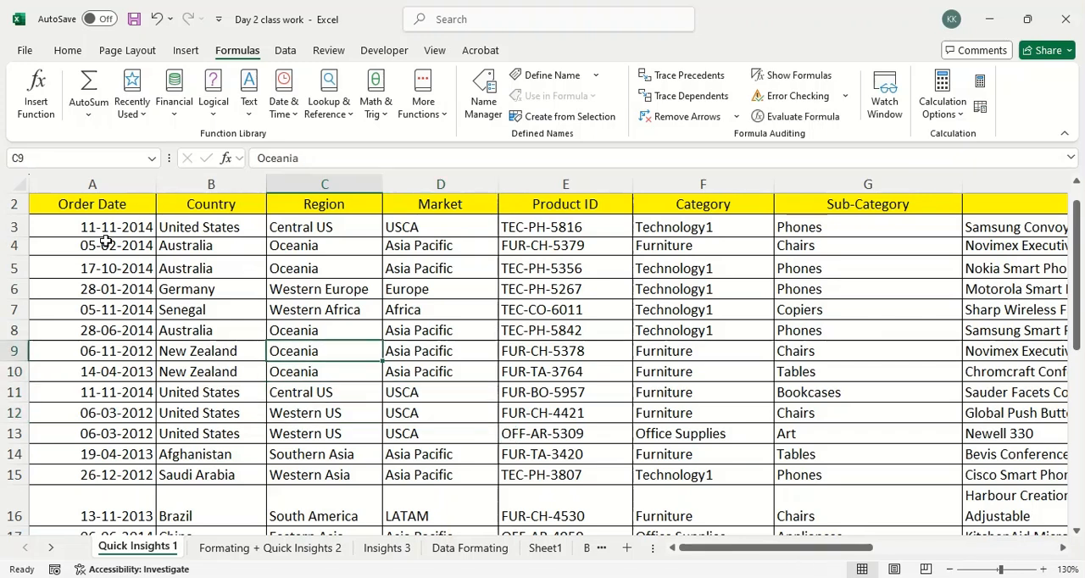
key(Right)
key(Left)
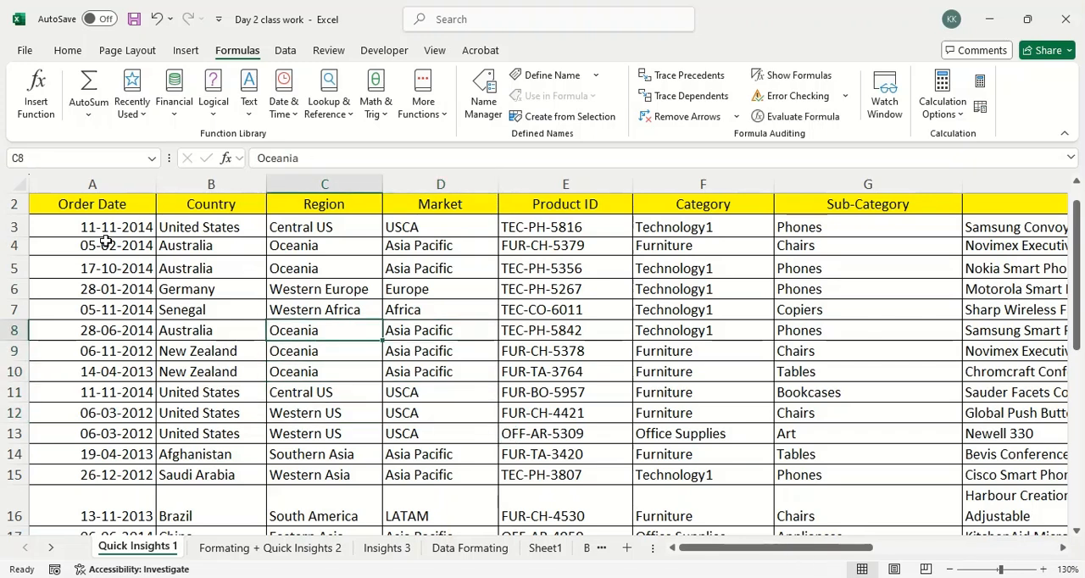
key(Up)
key(Up)
key(Up)
key(Down)
key(Down)
key(Down)
key(Down)
key(Down)
key(Down)
key(Down)
key(Down)
key(Down)
key(Down)
key(Down)
key(Down)
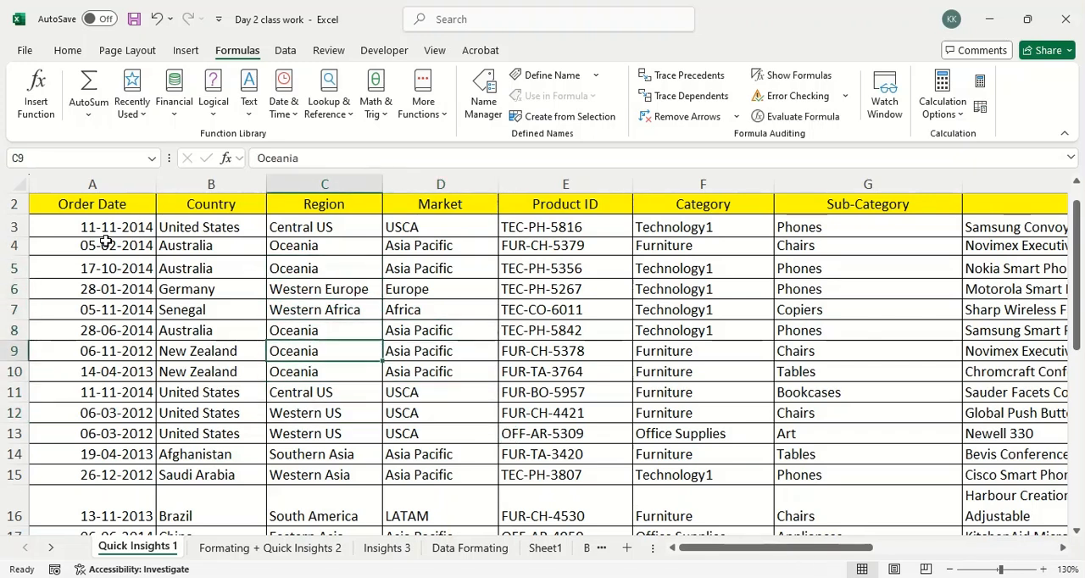
key(Down)
key(Up)
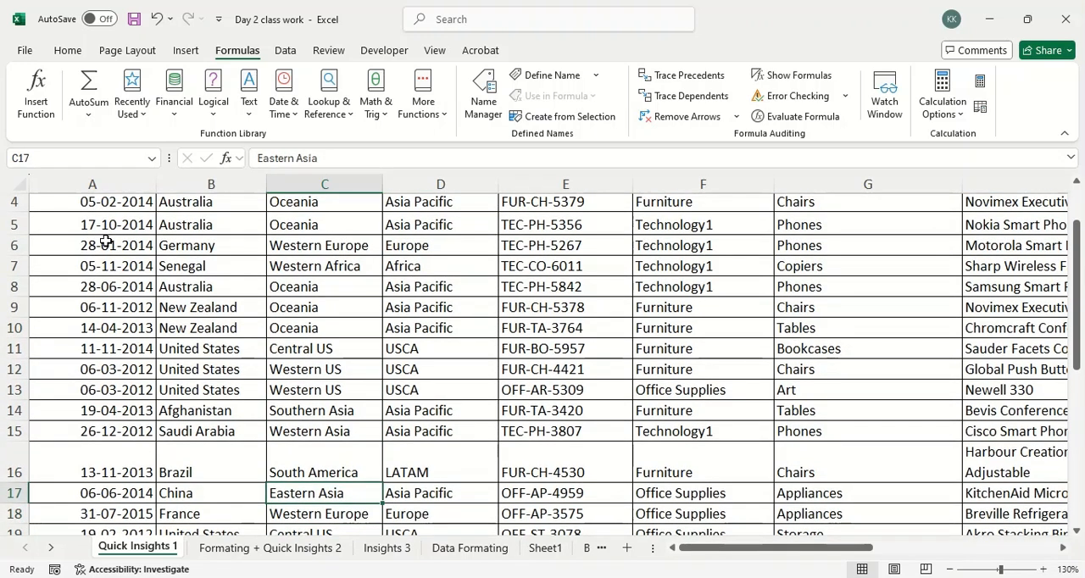
key(Up)
key(Up)
key(Up)
key(Up)
key(Up)
key(Up)
key(Up)
key(Up)
key(Up)
Go to the dataset title in A1 and step to the Region cell C4.
key(ctrl+Home)
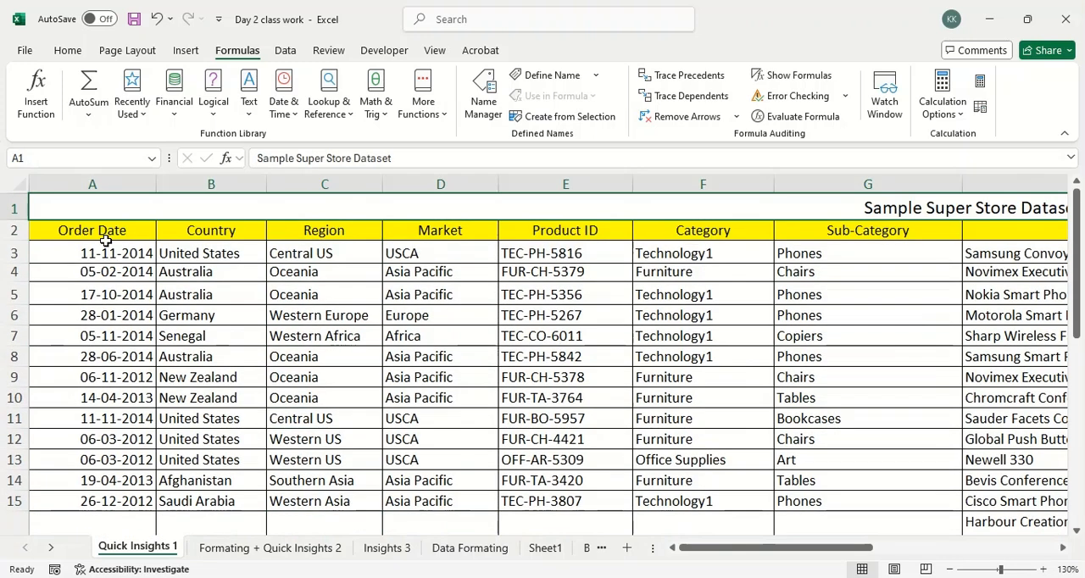
key(Down)
key(Down)
key(Right)
key(Right)
key(Down)
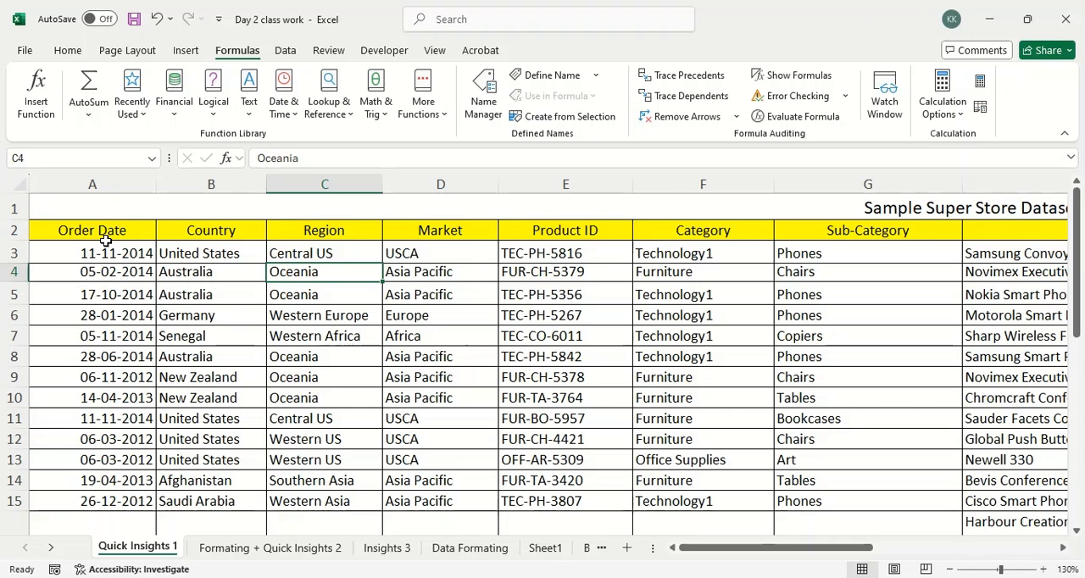
Step across row 4 from the Region cell to the Product ID cell E4 and back to the Country cell B4.
key(Right)
key(Right)
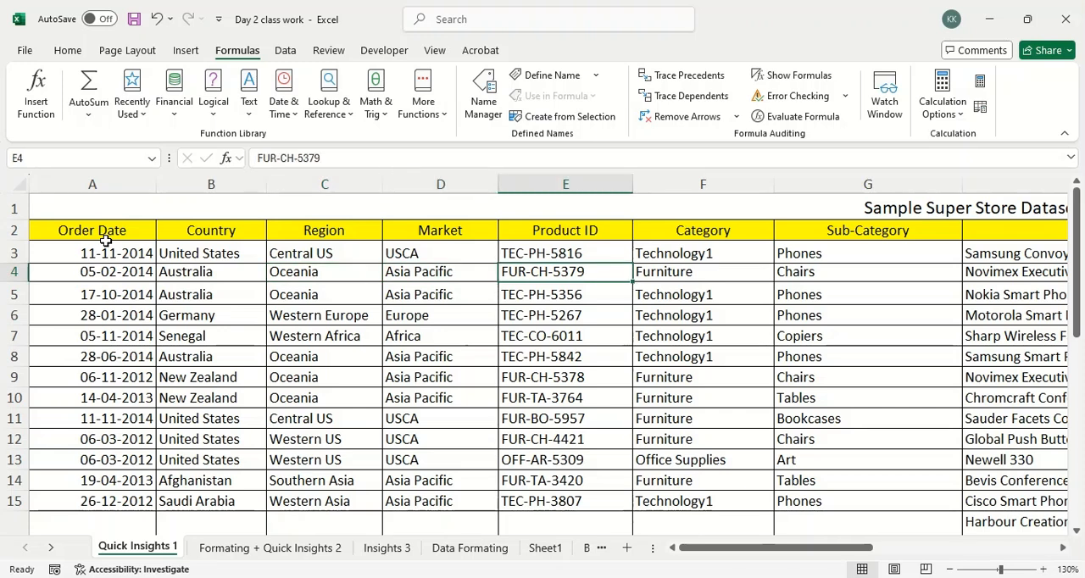
key(Left)
key(Left)
key(Left)
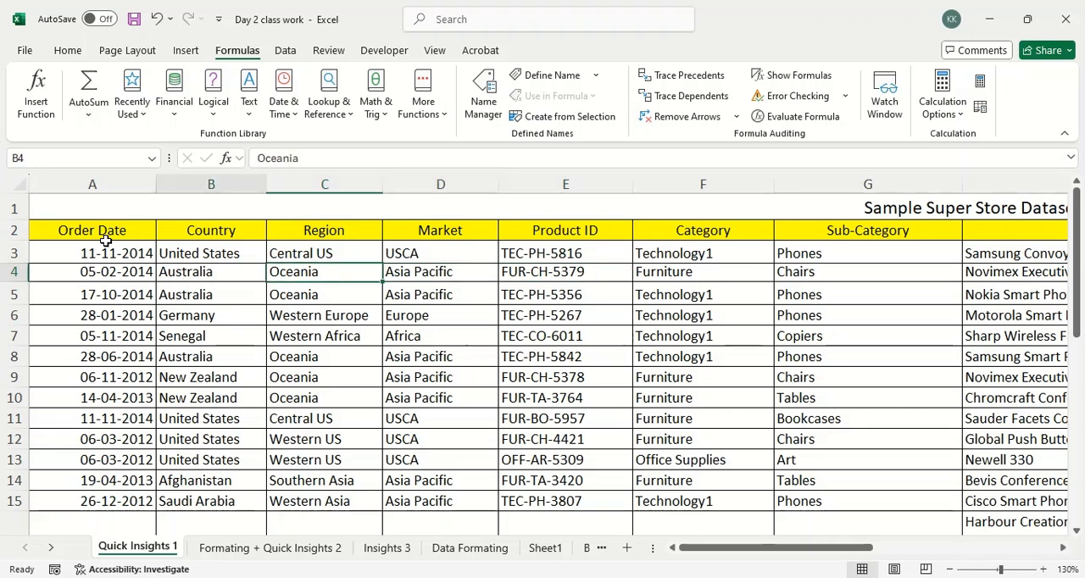
key(Right)
key(Left)
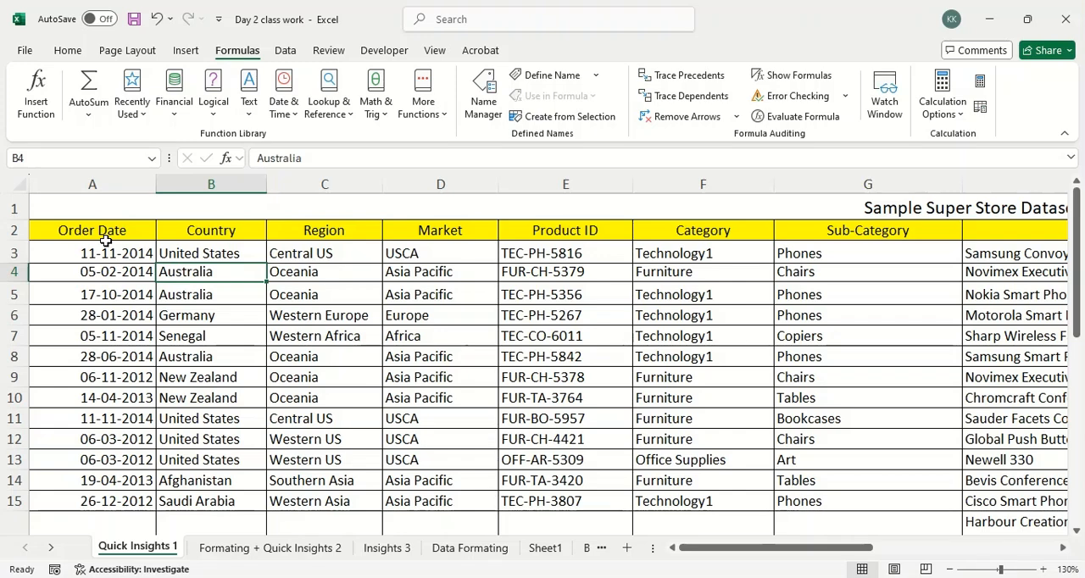
Switch to the Google Meet call and look through the participant list.
key(alt+Tab)
key(alt+Tab)
key(alt+Tab)
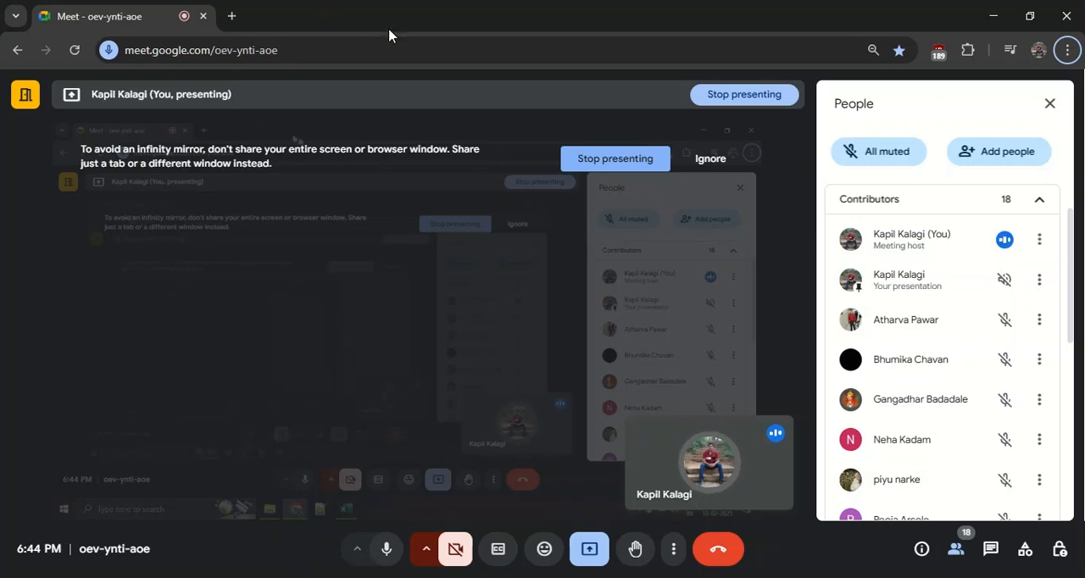
scroll(948, 312, down, 2)
scroll(948, 312, up, 10)
Switch back to the Excel workbook and select the empty cell C25 below the dataset.
key(alt+Tab)
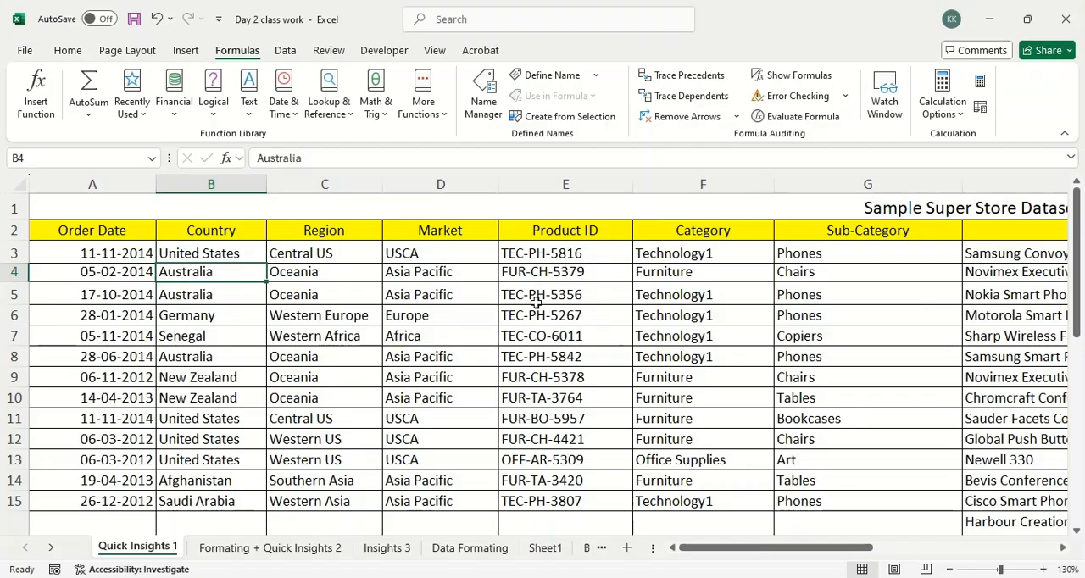
scroll(538, 306, down, 6)
click(333, 384)
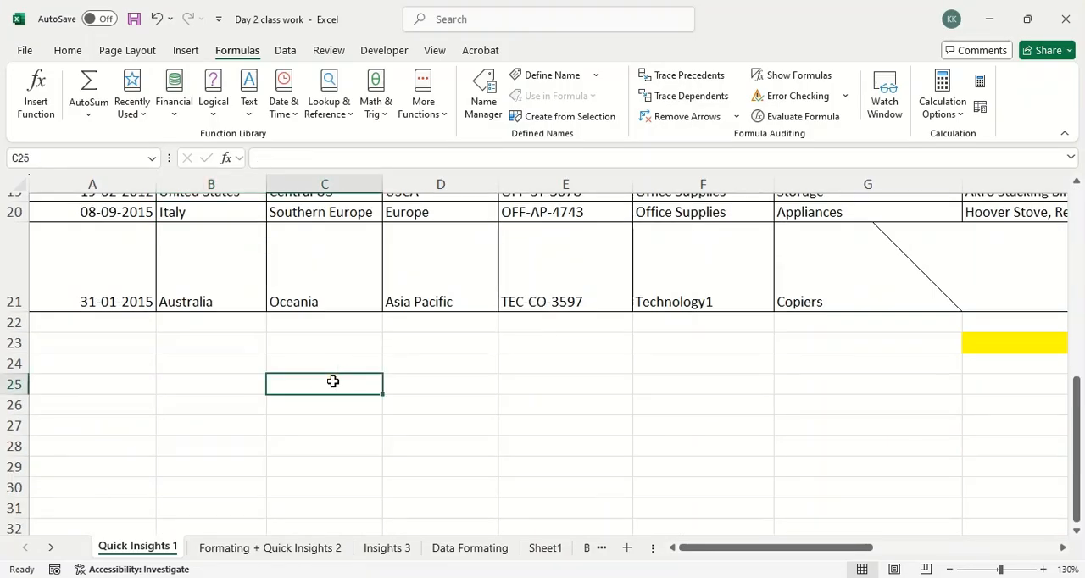
Switch to the Google Meet call and read through the contributors list down to its last participant.
key(alt+Tab)
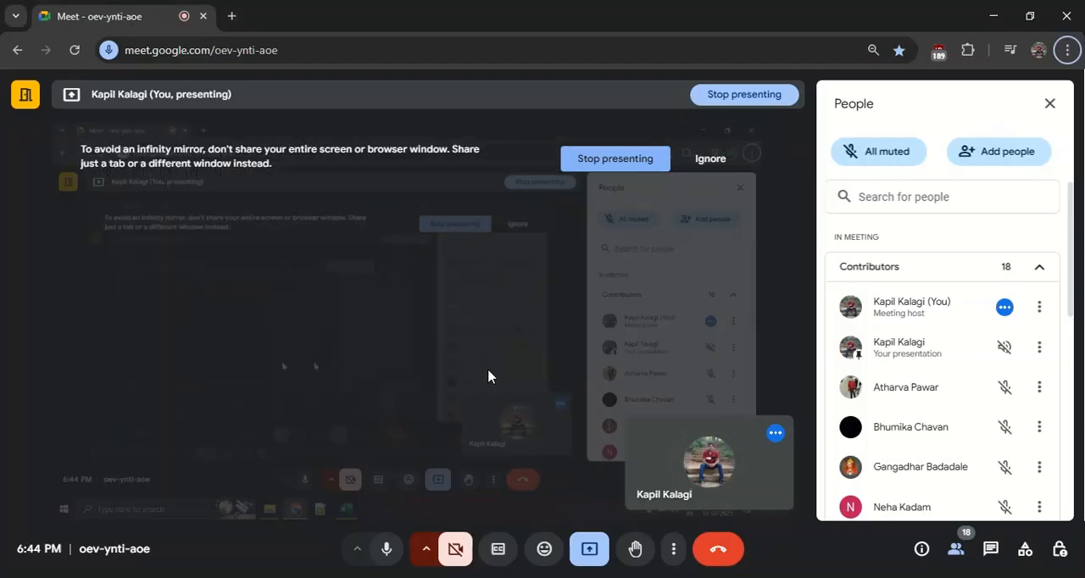
scroll(944, 387, down, 3)
scroll(944, 387, up, 2)
scroll(933, 392, down, 3)
scroll(1006, 374, up, 3)
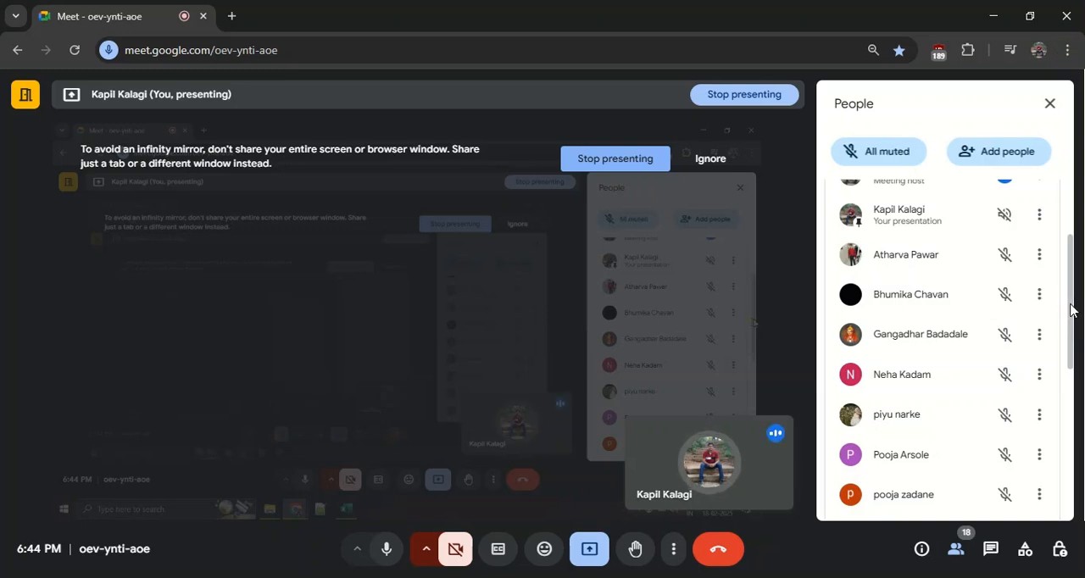
drag(1071, 302, 1073, 332)
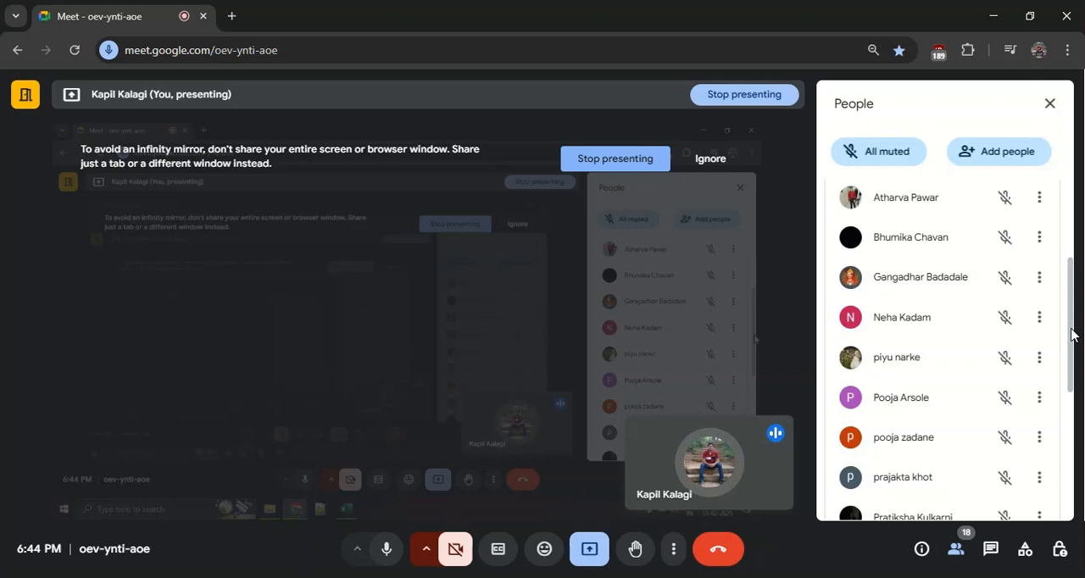
drag(1071, 333, 1084, 492)
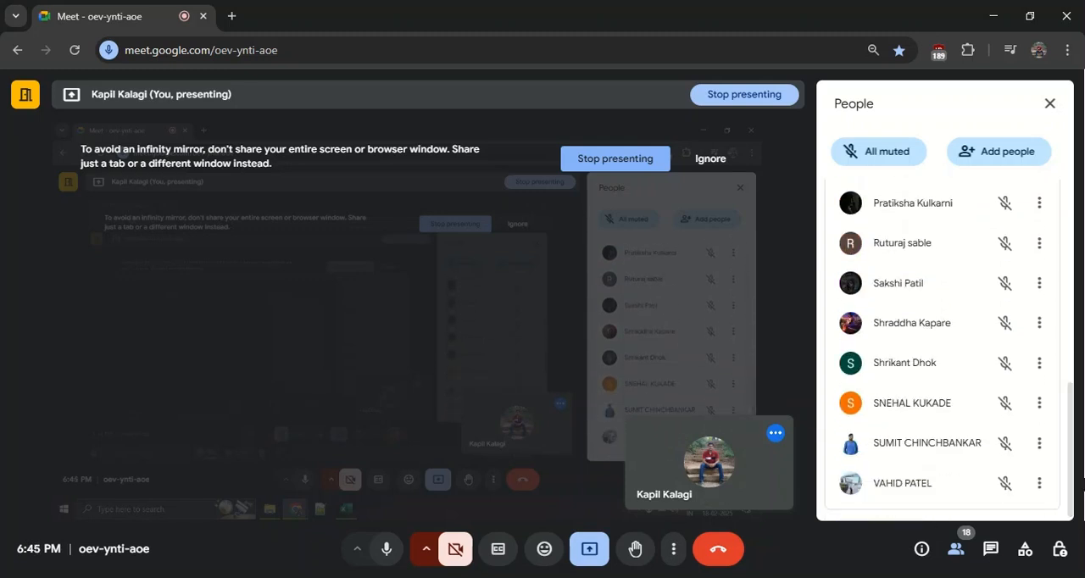
Switch back to the Excel workbook and enter 180, 10 and 2 in cells C25, C26 and C27.
key(alt+Tab)
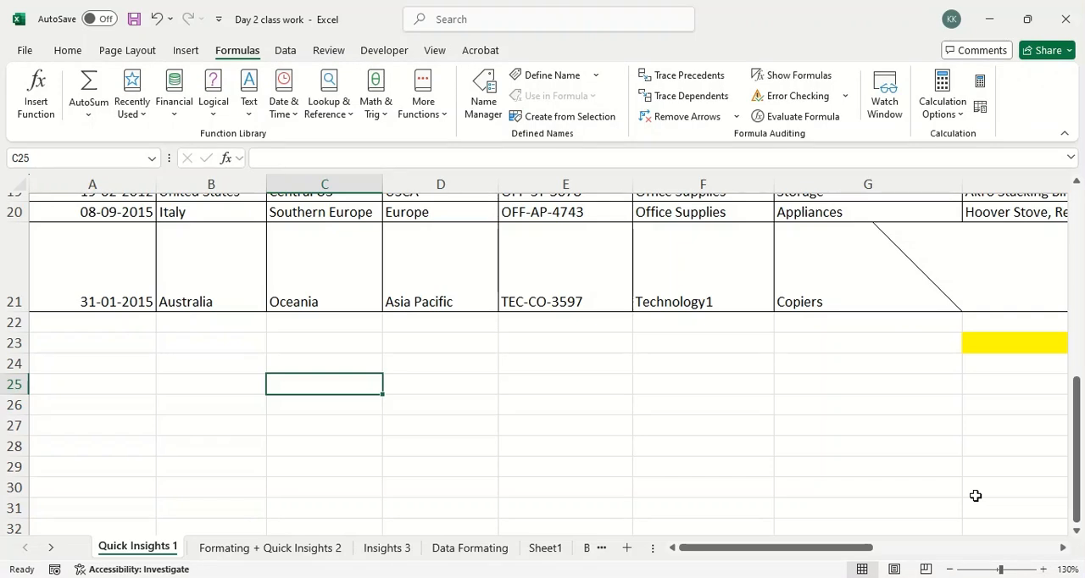
text(180)
key(Return)
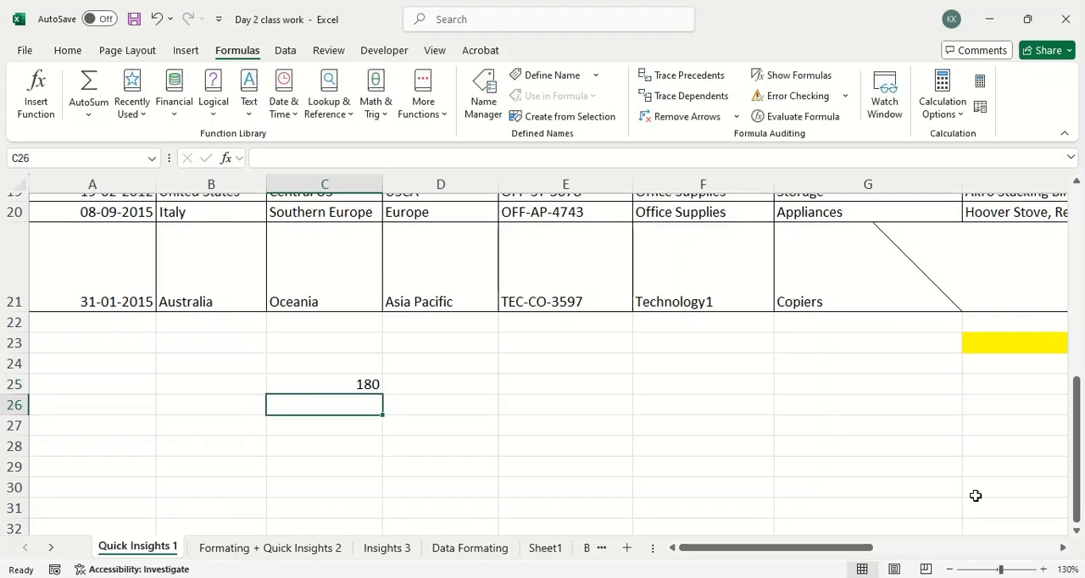
text(10)
key(Return)
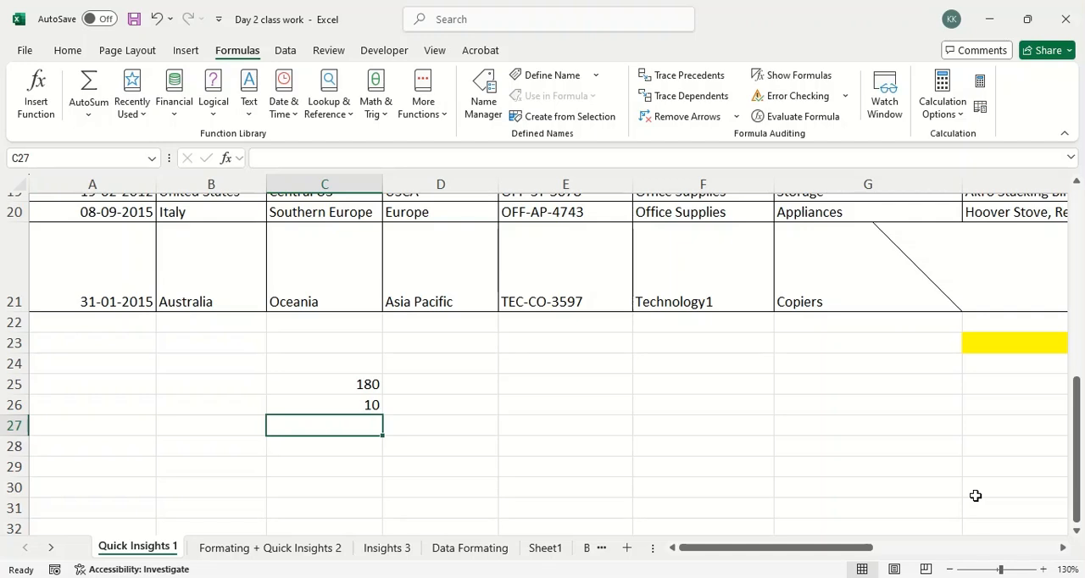
key(Up)
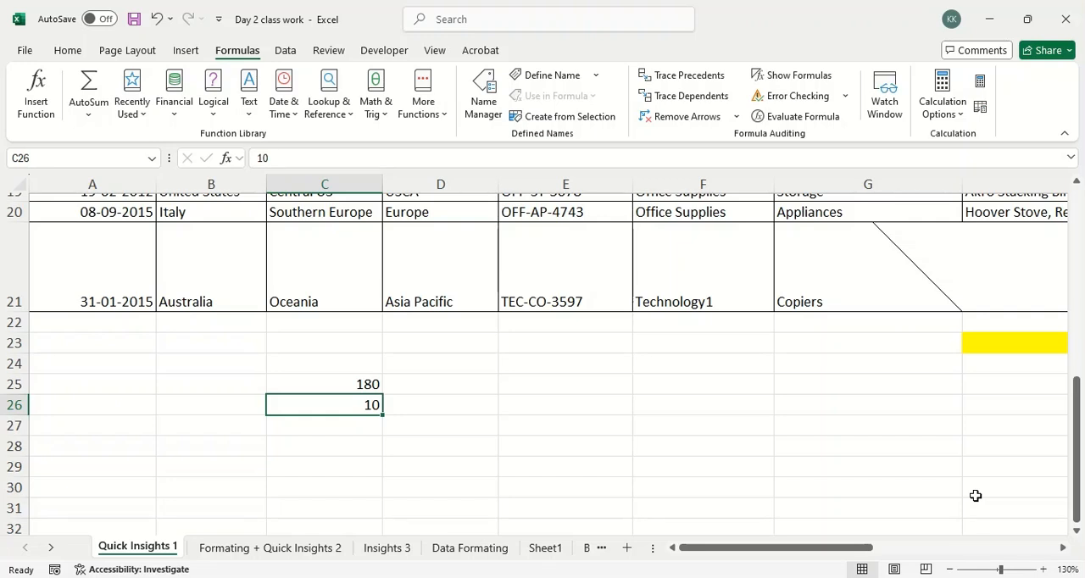
key(Return)
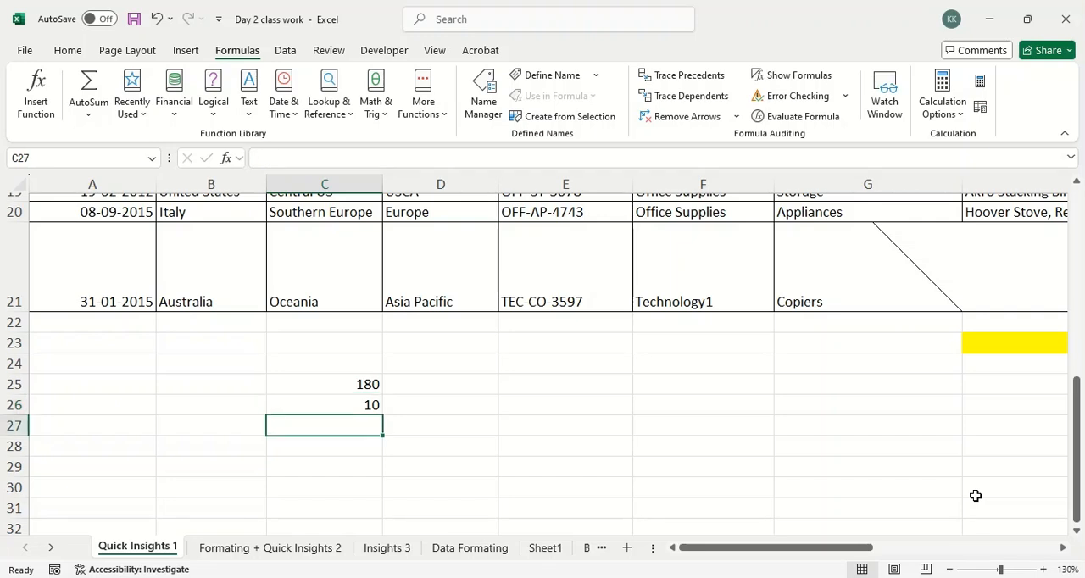
text(2)
key(Return)
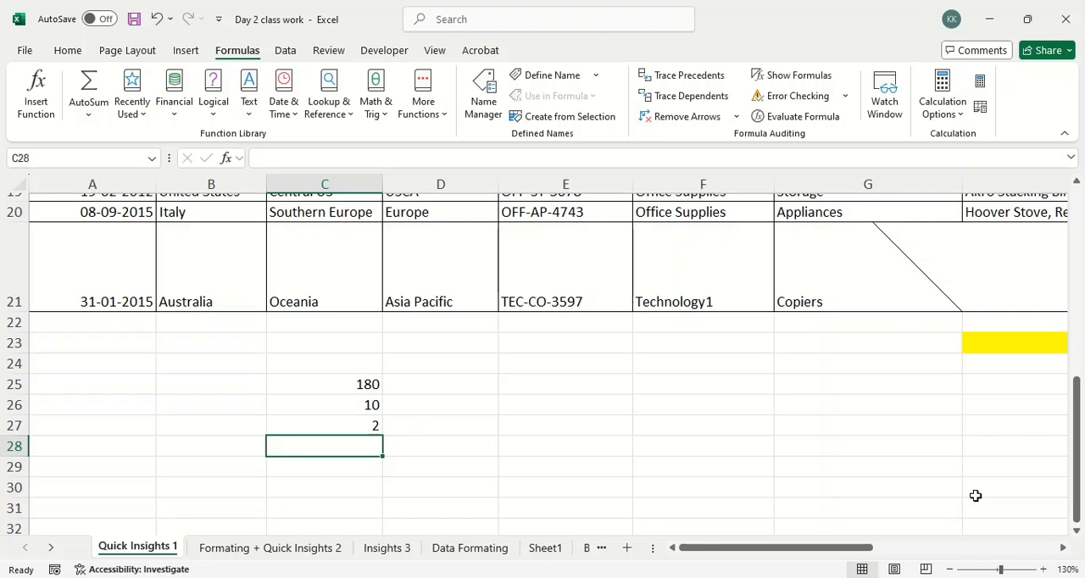
Step up through the entered numbers and the rows above them, and return to the start of the sheet.
key(Up)
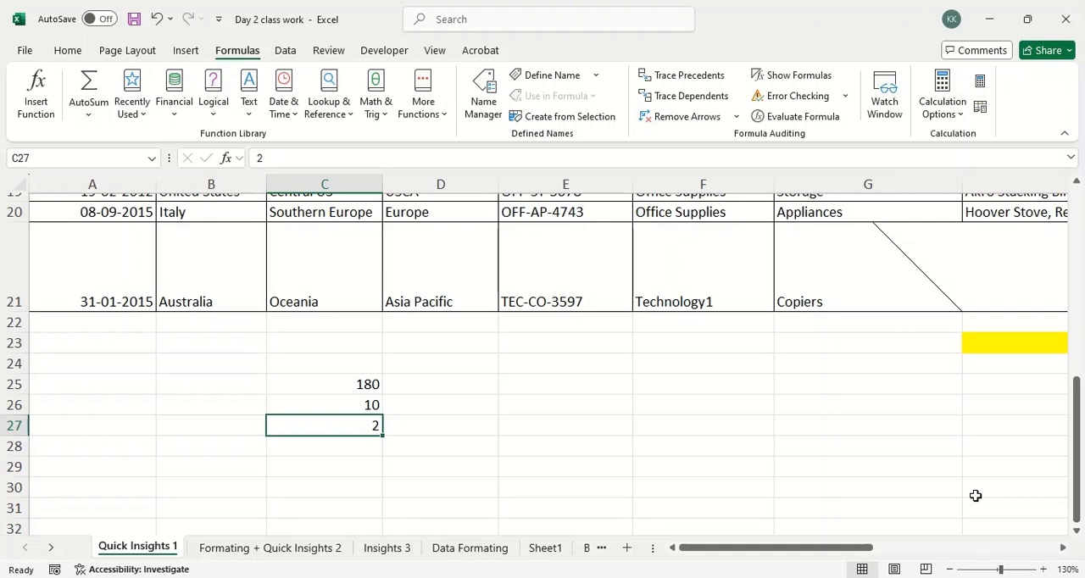
key(Up)
key(Up)
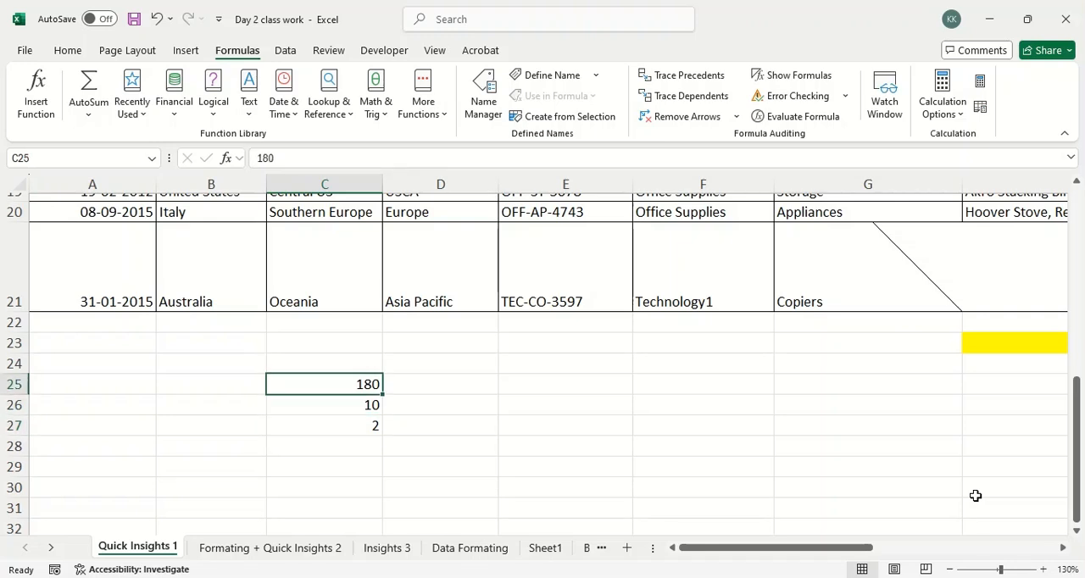
key(Right)
key(Left)
key(Up)
key(Up)
key(Up)
key(Up)
key(Left)
key(Up)
key(Up)
key(Up)
key(Up)
key(Up)
key(Up)
key(Up)
key(ctrl+Home)
Step down the Country column past the end of the table and move to the 180 in C25.
key(Right)
key(Down)
key(Down)
key(Down)
key(Down)
key(Down)
key(Down)
key(Down)
key(Down)
key(Down)
key(Down)
key(Down)
key(Down)
key(Down)
key(Down)
key(Down)
key(Down)
key(Down)
key(Down)
key(Down)
key(Down)
key(Down)
key(Down)
key(Down)
key(Down)
key(Down)
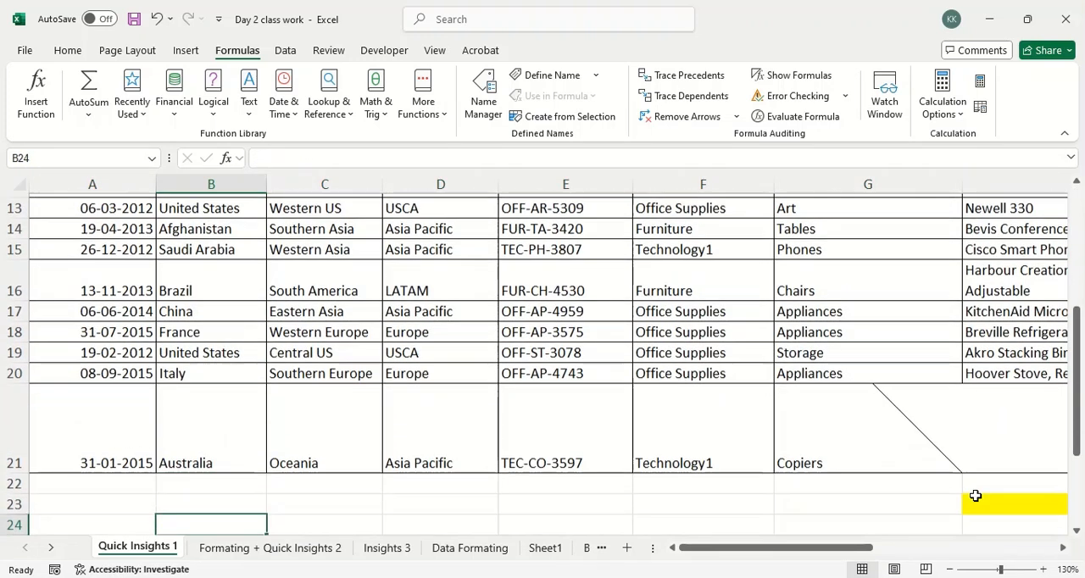
key(Up)
key(Right)
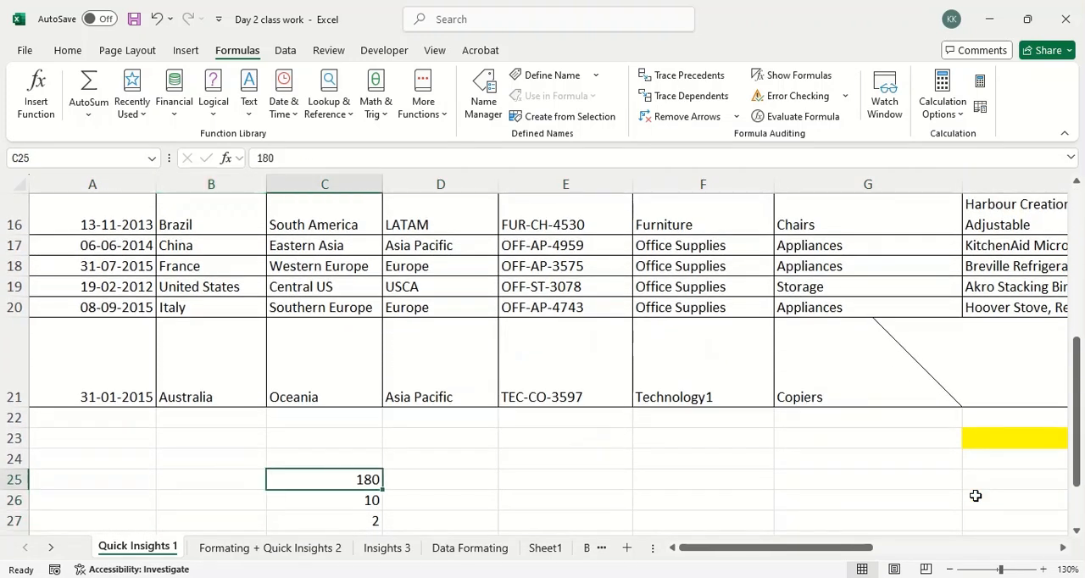
Step up and down the empty column D cells beside the numbers and end on C28 below them.
key(Right)
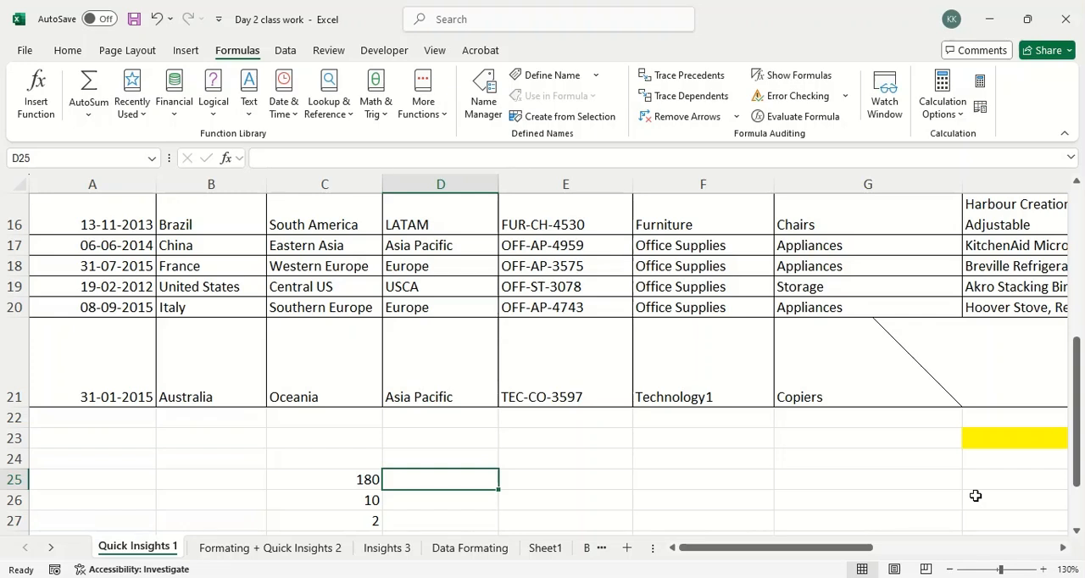
key(Up)
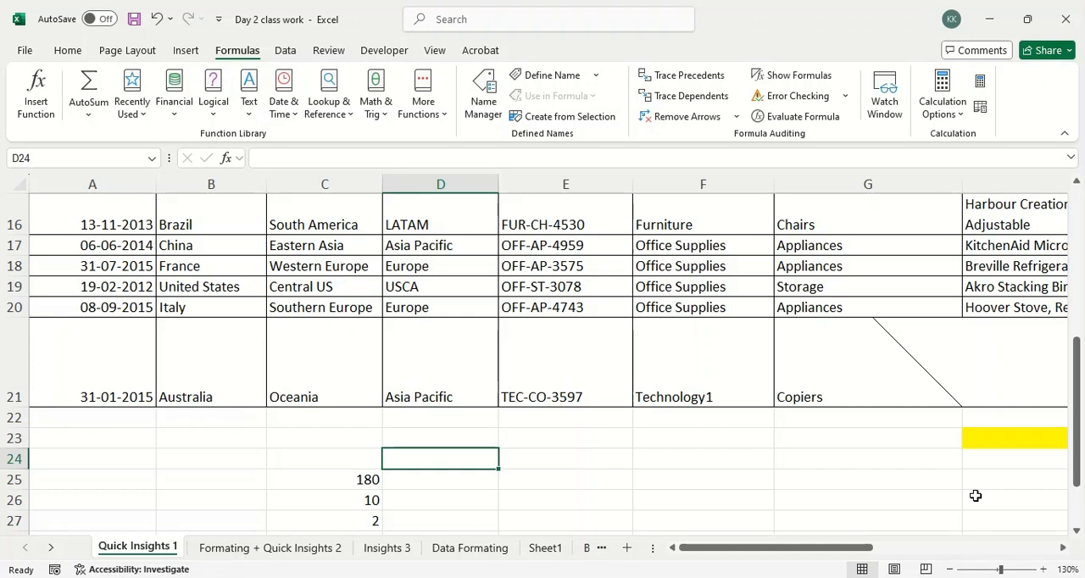
key(Up)
key(Down)
key(Down)
key(Down)
key(Down)
key(Up)
key(Left)
key(Down)
key(Down)
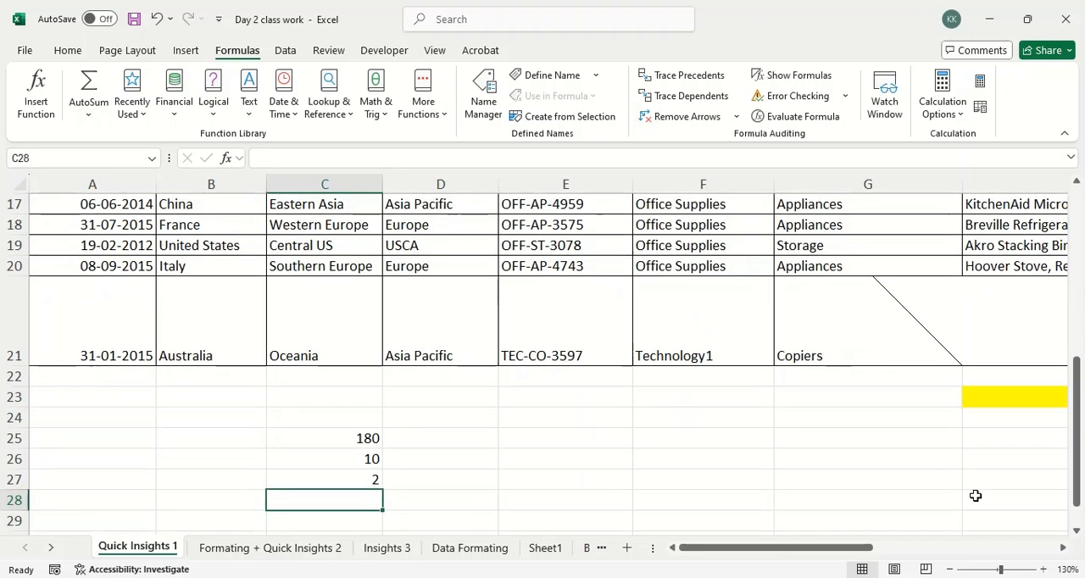
Move to D27 beside the 2, step up to D24 and return to D27.
key(Up)
key(Right)
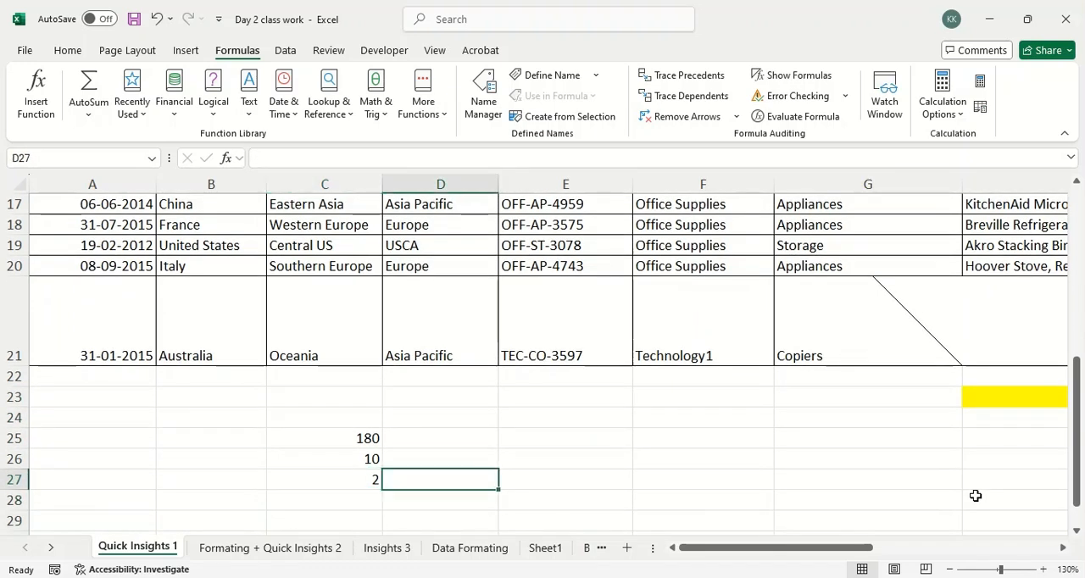
key(Up)
key(Up)
key(Up)
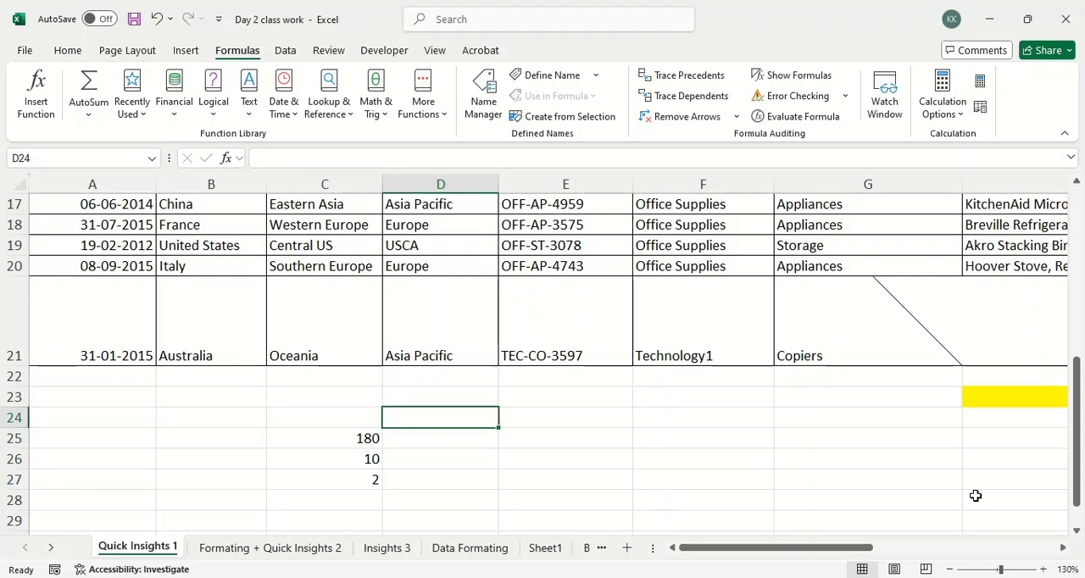
key(Down)
key(Down)
key(Down)
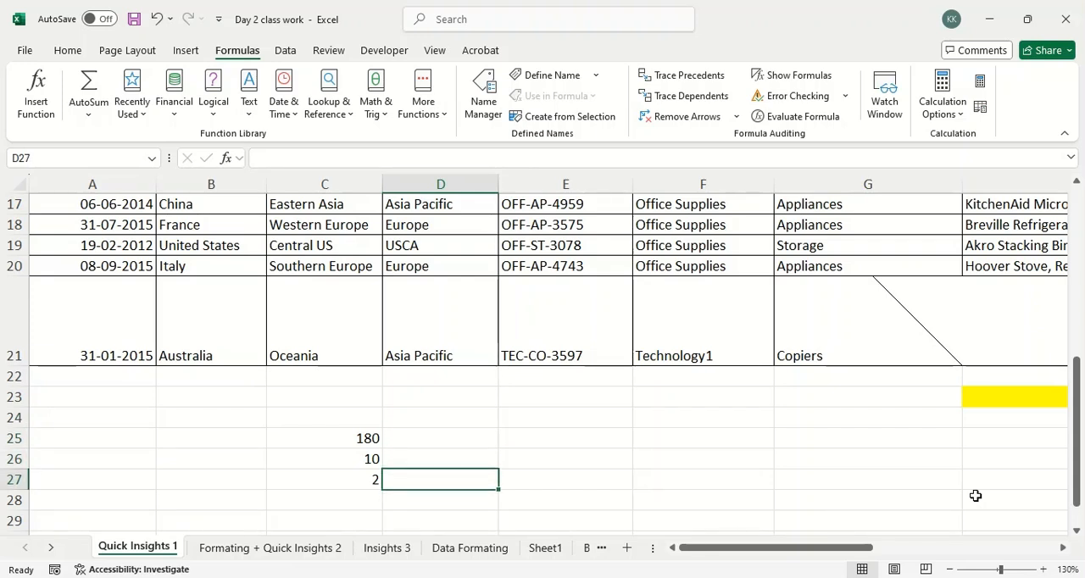
Step up column D from beside the entered numbers to the Market header in D2.
key(Up)
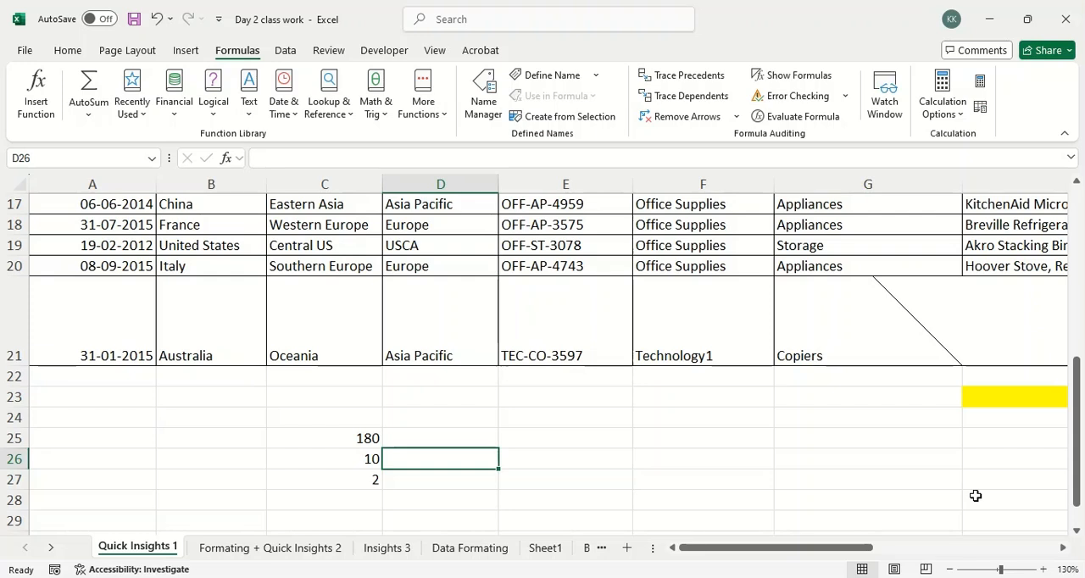
key(Up)
key(Up)
key(Up)
key(Up)
key(Up)
key(Up)
key(Up)
key(Up)
key(Up)
key(Up)
key(Up)
key(Up)
key(Up)
key(Up)
key(Up)
key(Up)
key(Up)
key(Up)
key(Up)
key(Up)
key(Up)
key(Up)
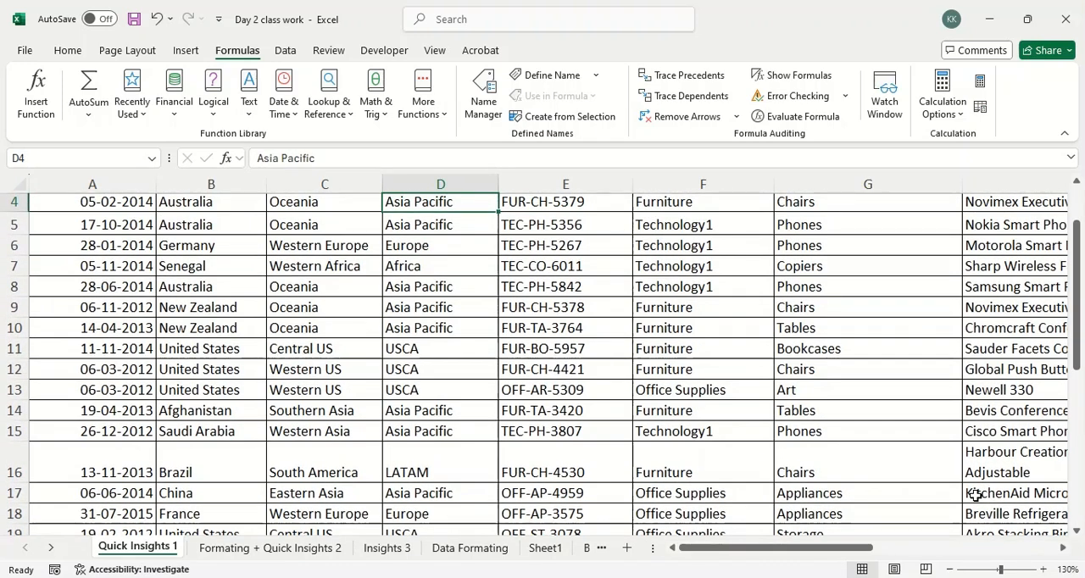
key(Up)
key(Up)
key(Up)
key(Down)
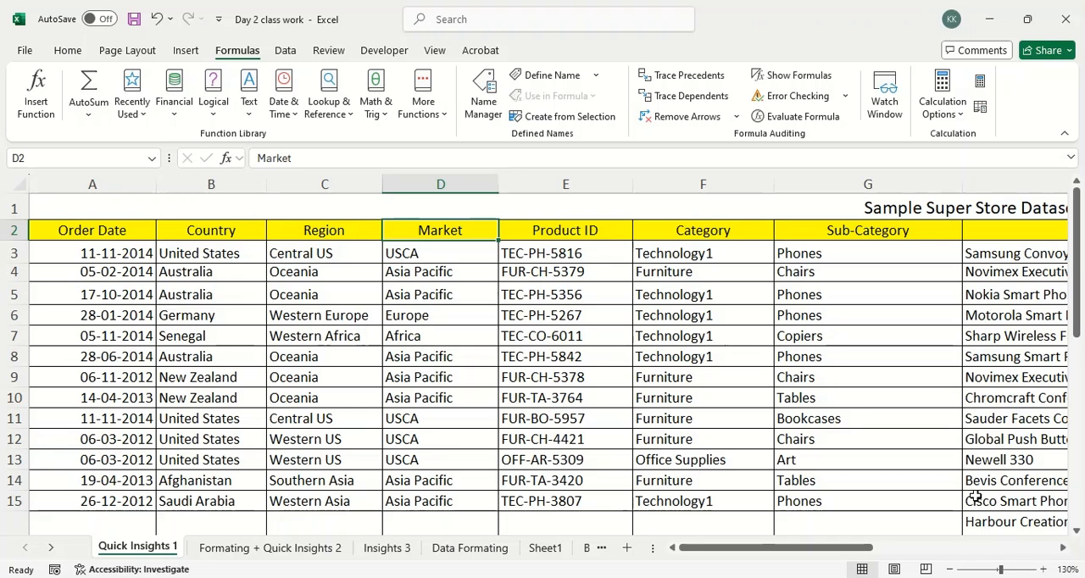
Step down the Region column from its header to row 6 and across to the Category cell F6.
key(Left)
key(Down)
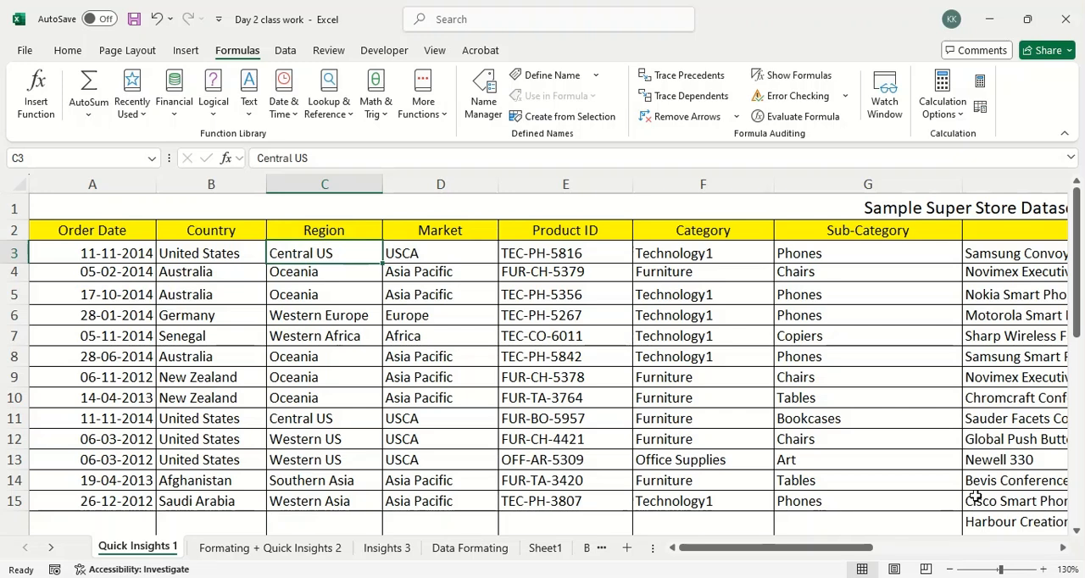
key(Down)
key(Down)
key(Down)
key(Left)
key(Right)
key(Right)
key(Right)
key(Right)
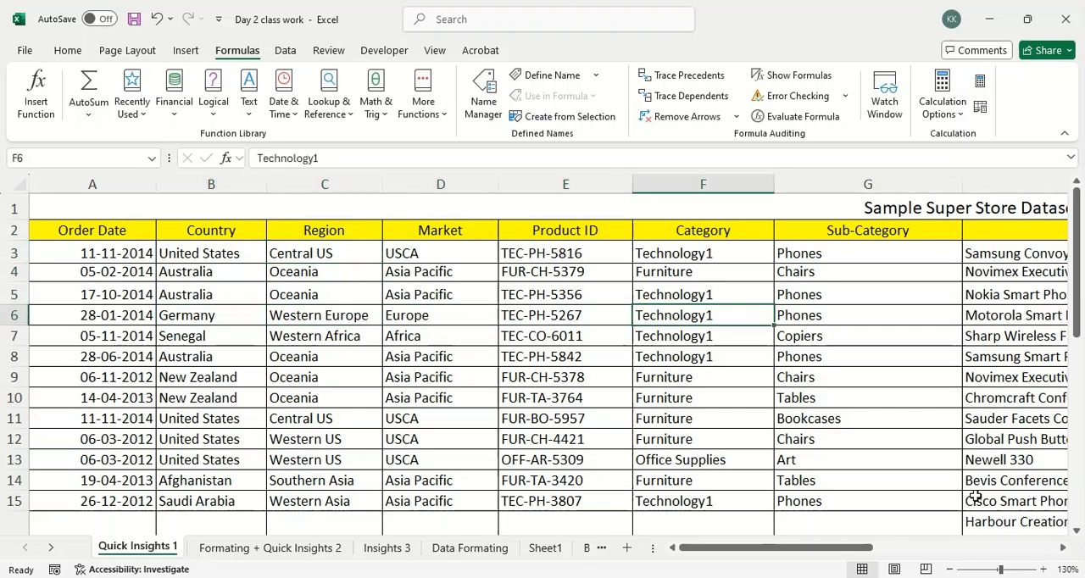
Step across row 6 to the Product Name column and back, and continue down the Category column to F9.
key(Right)
key(Right)
key(Left)
key(Left)
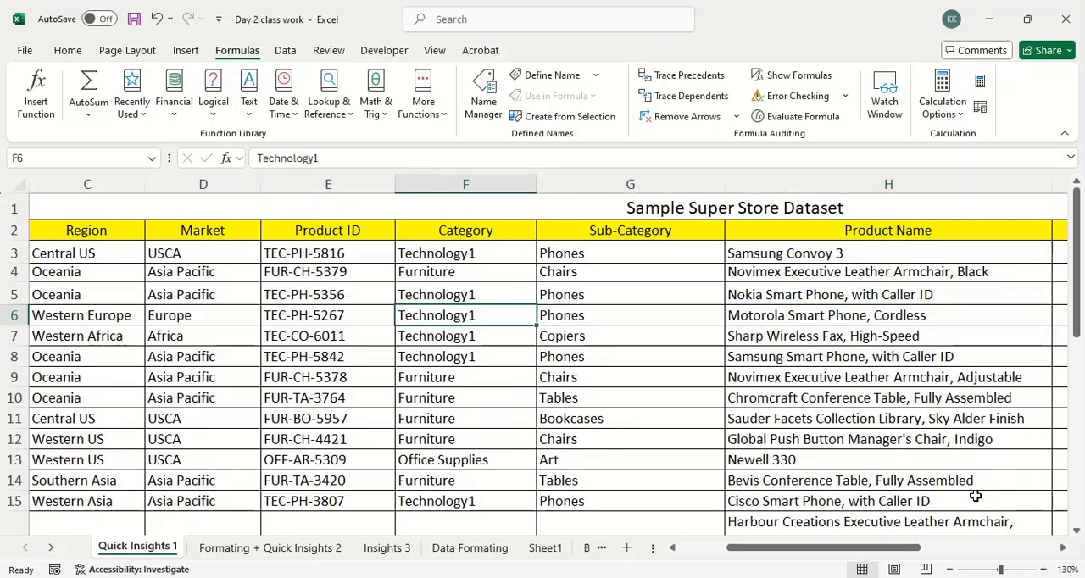
key(Down)
key(Down)
Step down the Sub-Category column from G9 and back up the Category column.
key(Down)
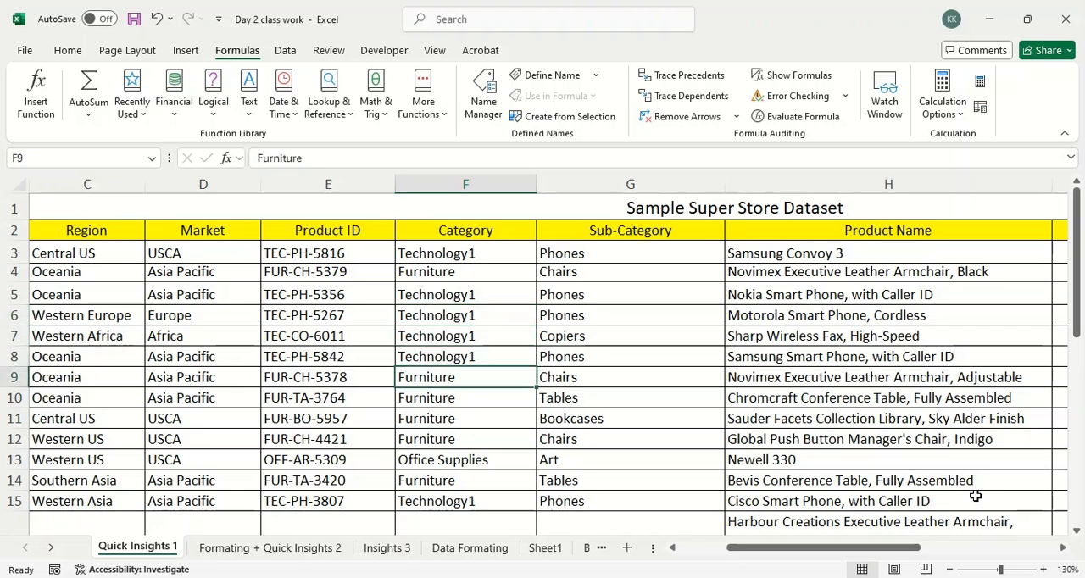
key(Right)
Move back to the Sub-Category column and step down to the Art cell G13.
key(Down)
key(Down)
key(Down)
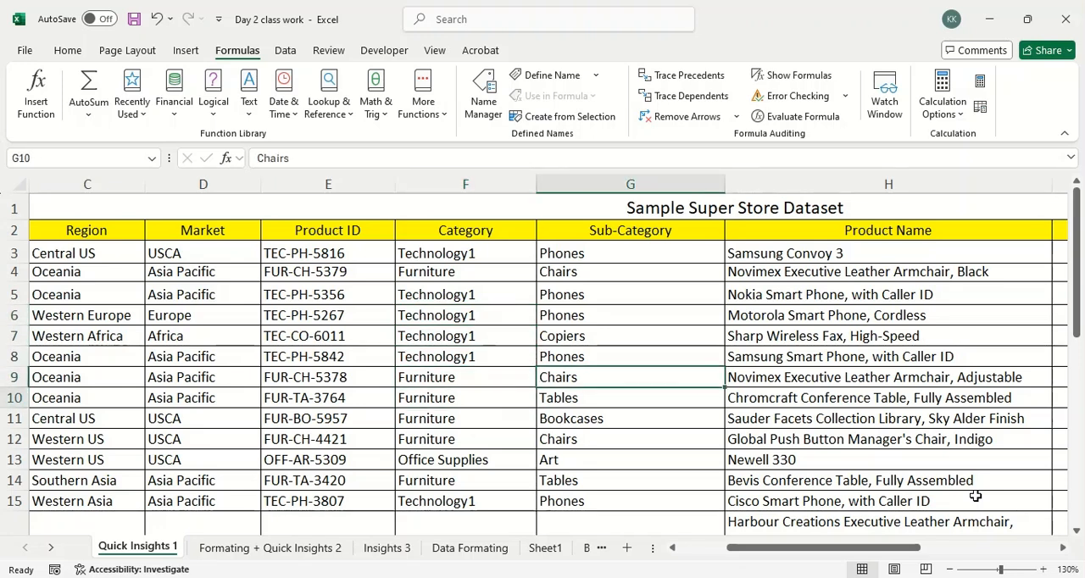
key(Left)
key(Up)
key(Up)
key(Up)
key(Up)
key(Right)
key(Up)
key(Down)
key(Down)
key(Down)
key(Down)
key(Down)
key(Down)
key(Down)
key(Down)
key(Down)
key(Down)
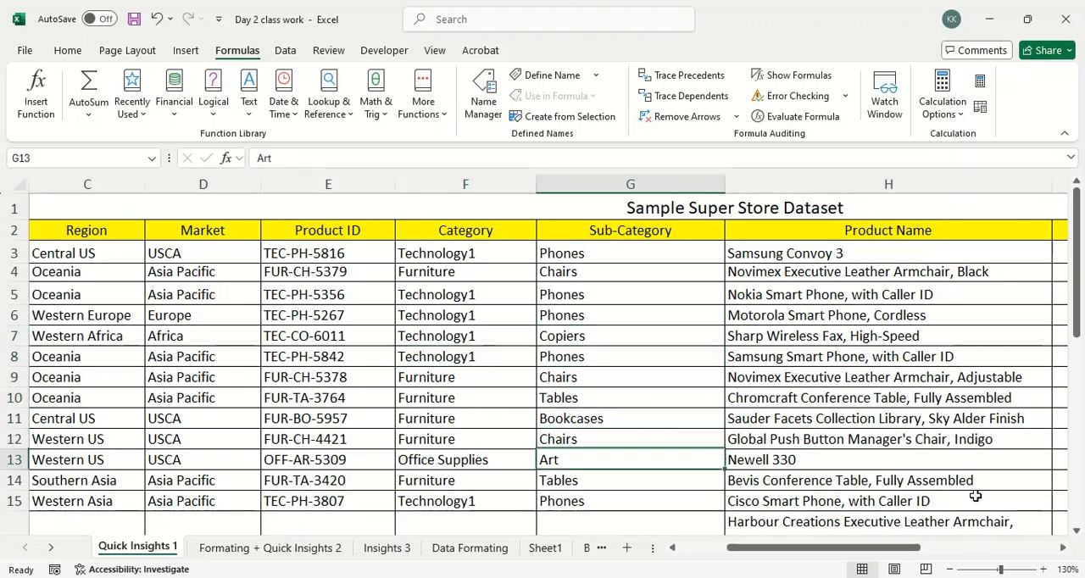
Move up from the Art cell G13 and jump to the dataset title in A1.
key(Up)
key(Up)
key(Up)
key(Up)
key(Up)
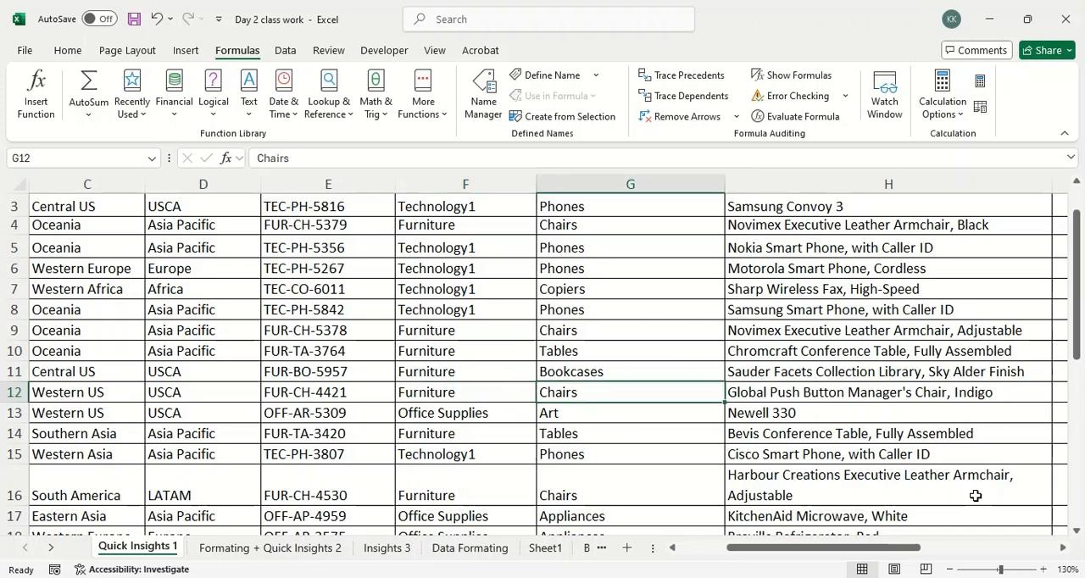
key(Left)
key(Up)
key(ctrl+Up)
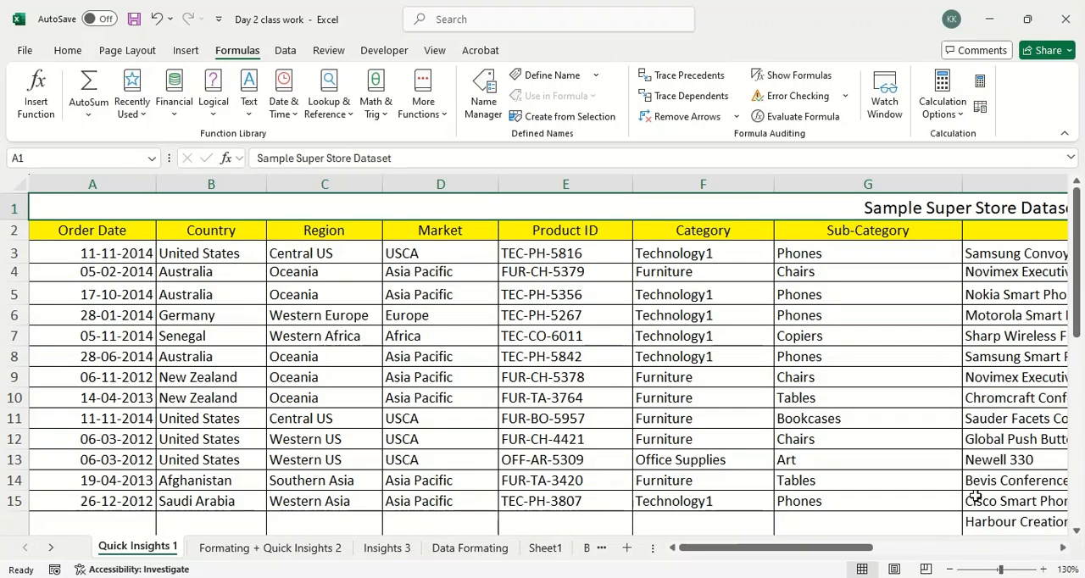
Step back and forth across the header row between the Country and Sub-Category headings.
key(Down)
key(Right)
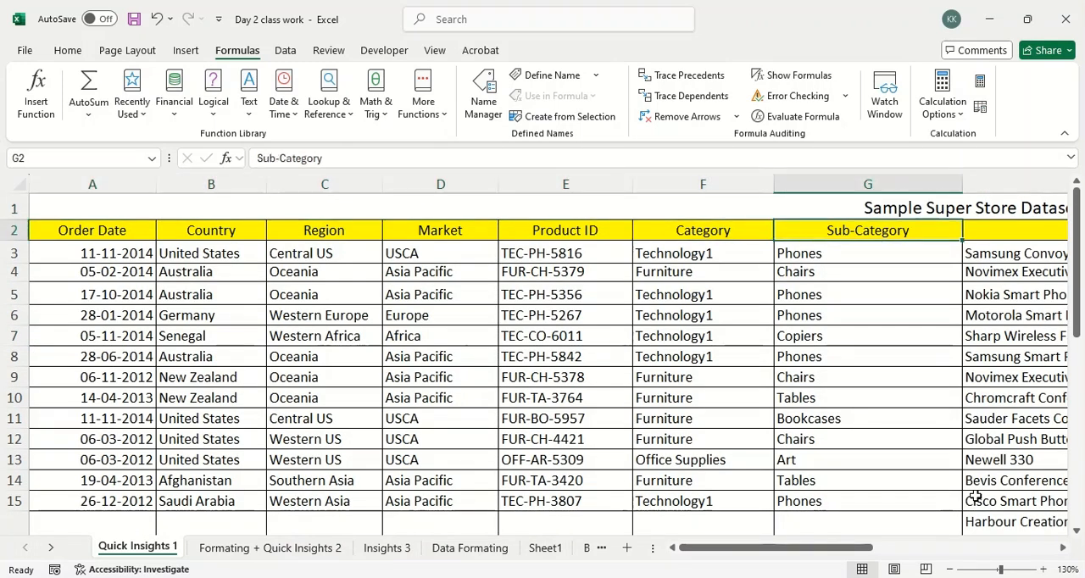
key(Left)
key(Left)
key(Left)
key(Left)
key(Left)
key(Left)
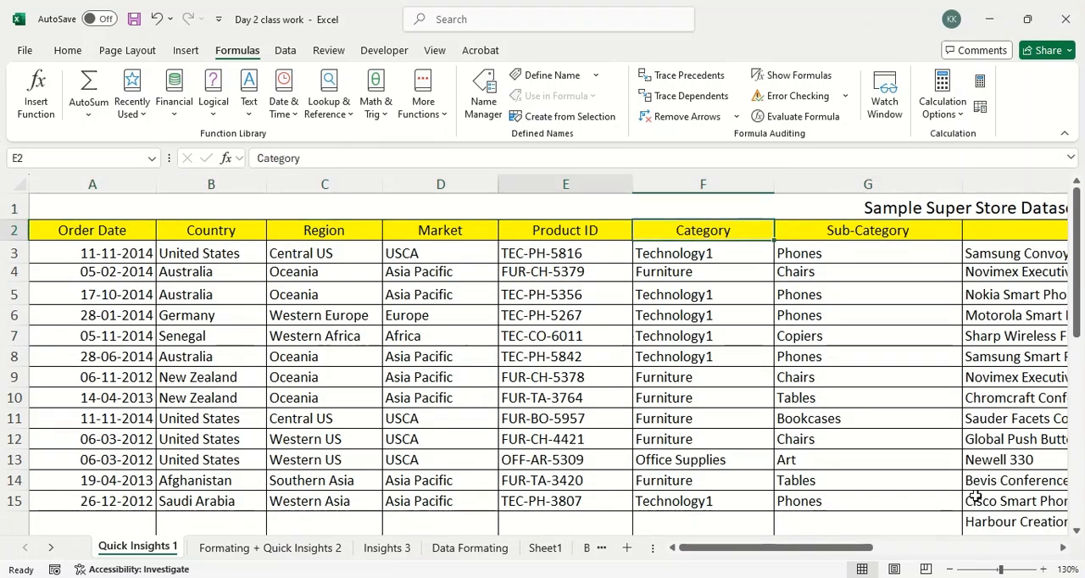
key(Right)
key(Right)
key(Right)
key(Right)
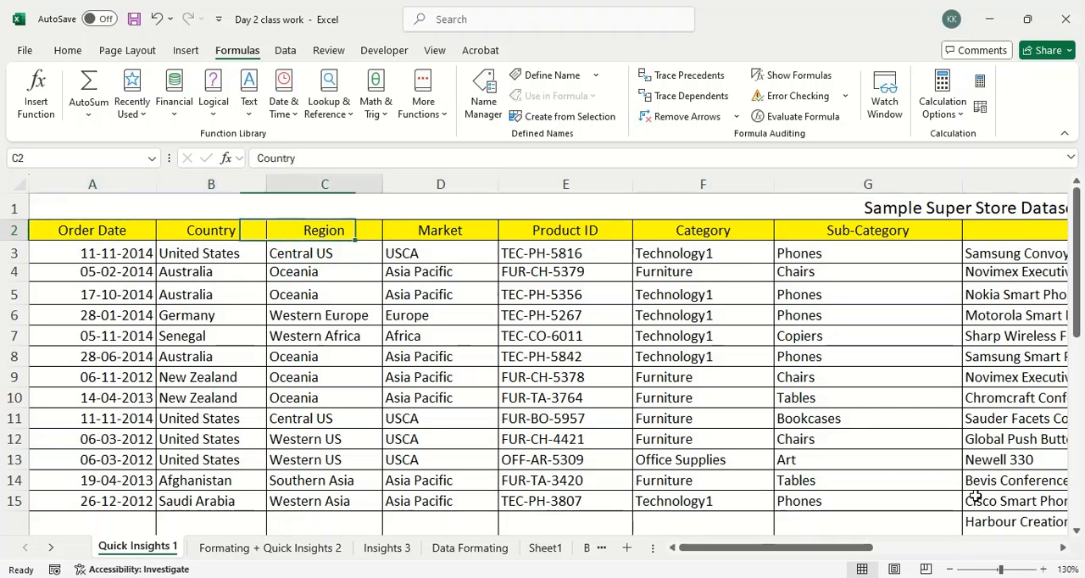
Move along the header row to Product ID and step down to cell E4.
key(Right)
key(Left)
key(Down)
key(Down)
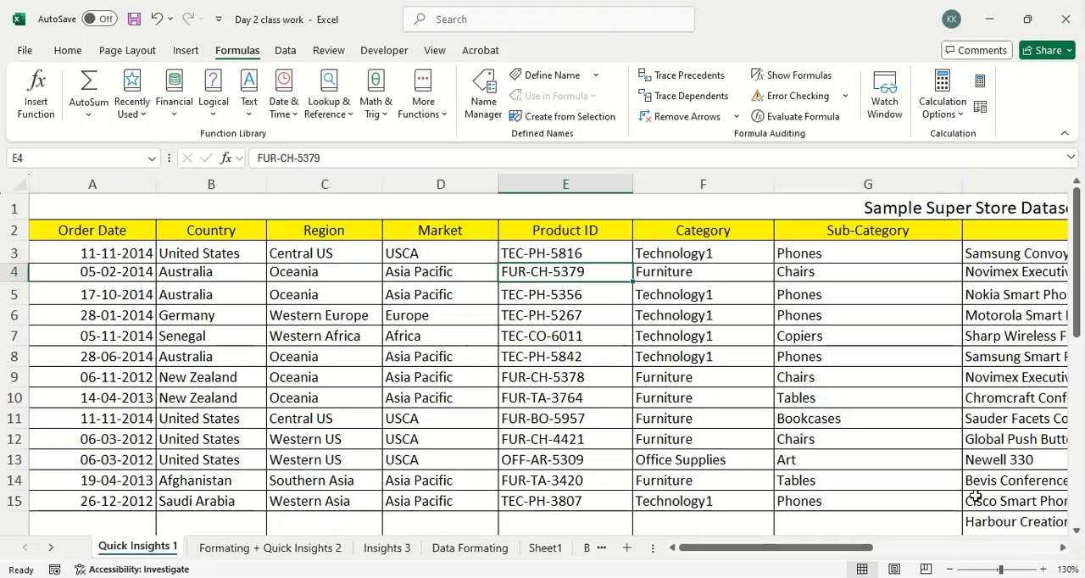
Step across row 4 and back to Product ID, and continue down that column to E8.
key(Right)
key(Right)
key(Right)
key(Left)
key(Left)
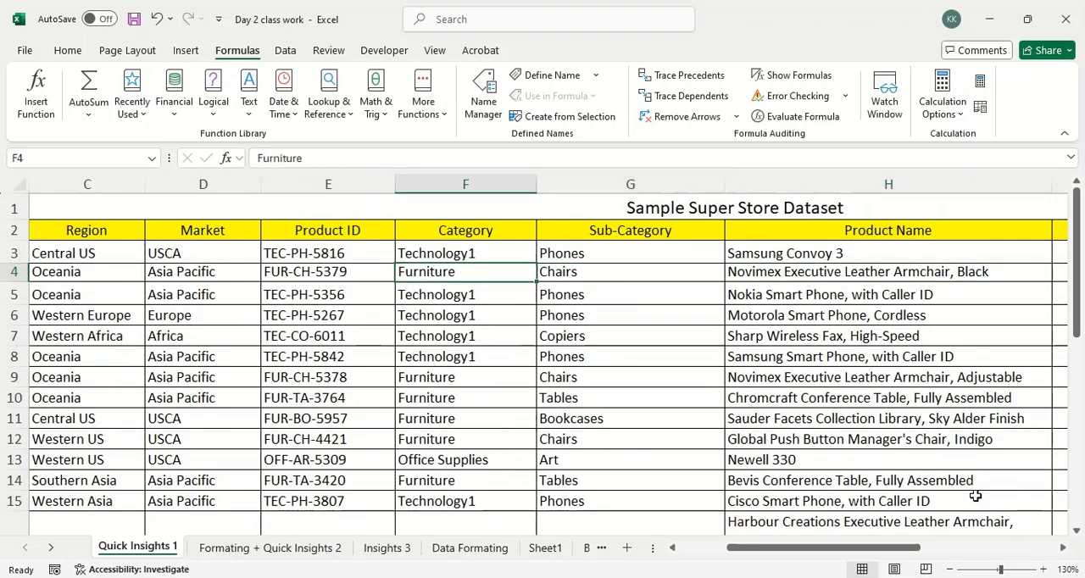
key(Left)
key(Down)
key(Down)
key(Down)
key(Down)
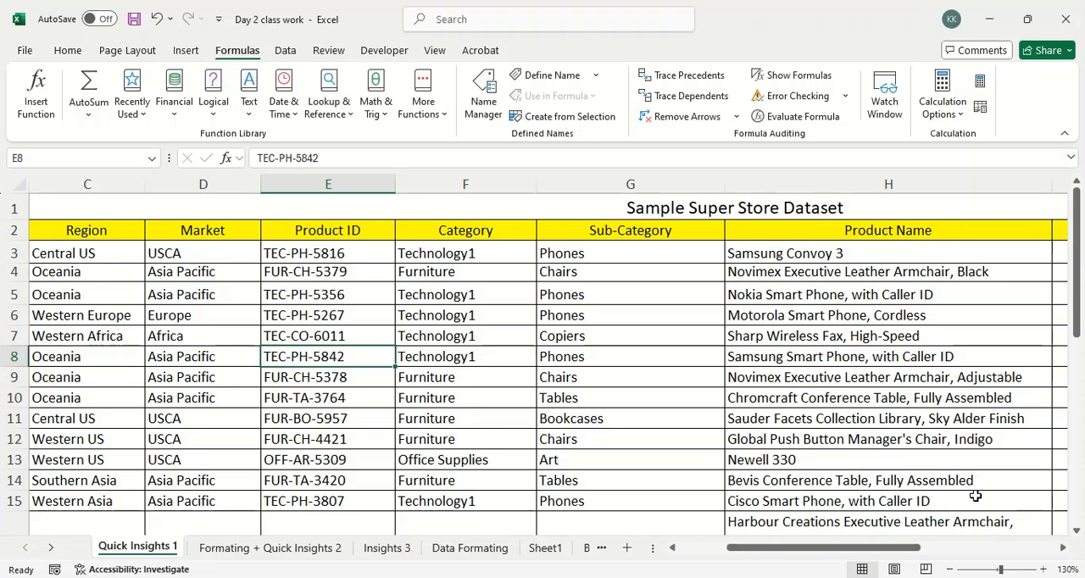
Step up and down the Product ID column between rows 4 and 10, finishing on E7.
key(Down)
key(Down)
key(Up)
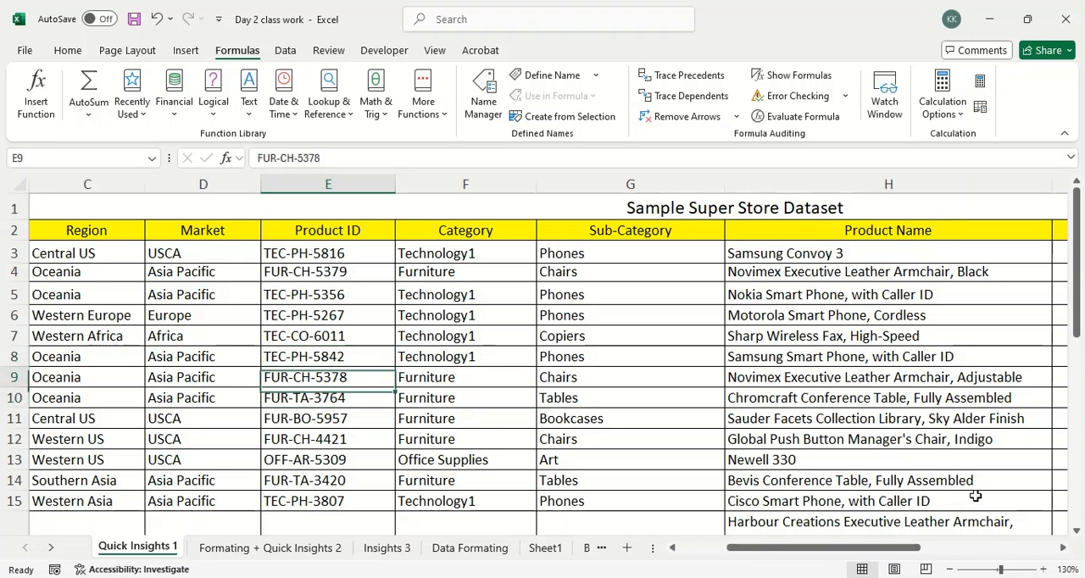
key(Up)
key(Up)
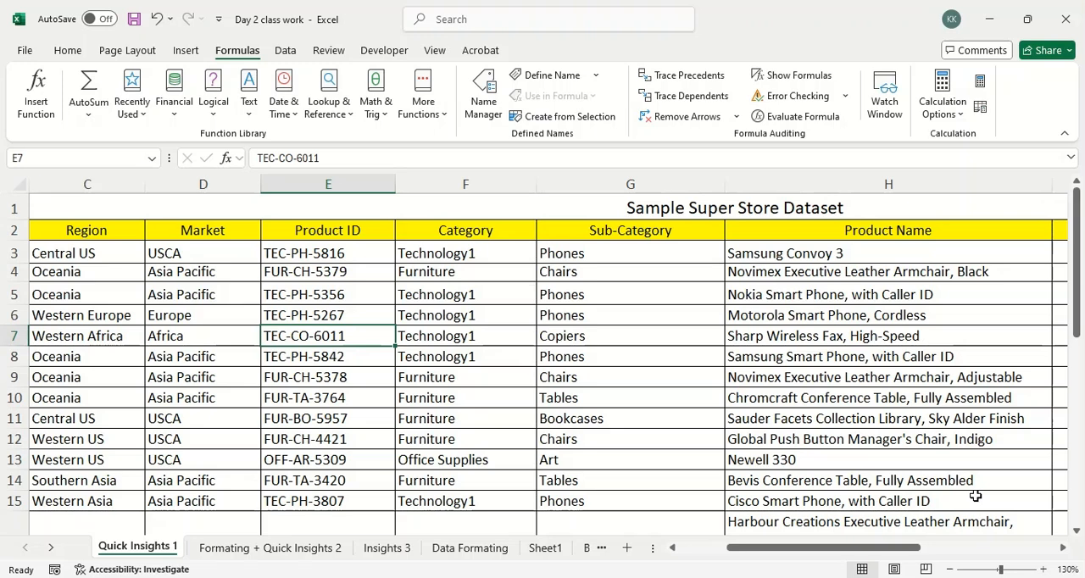
key(Down)
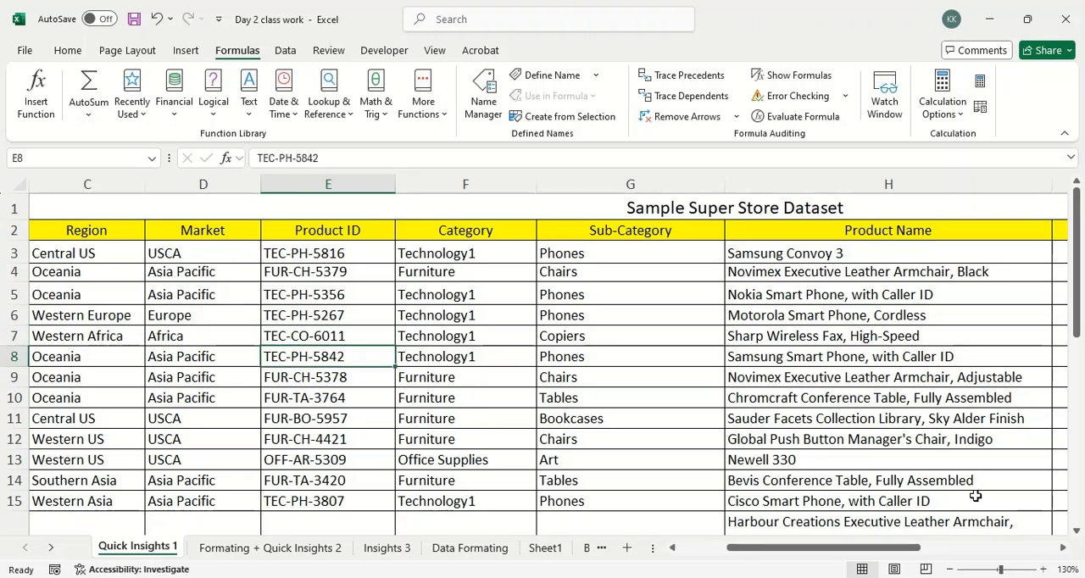
key(Up)
key(Up)
key(Up)
key(Up)
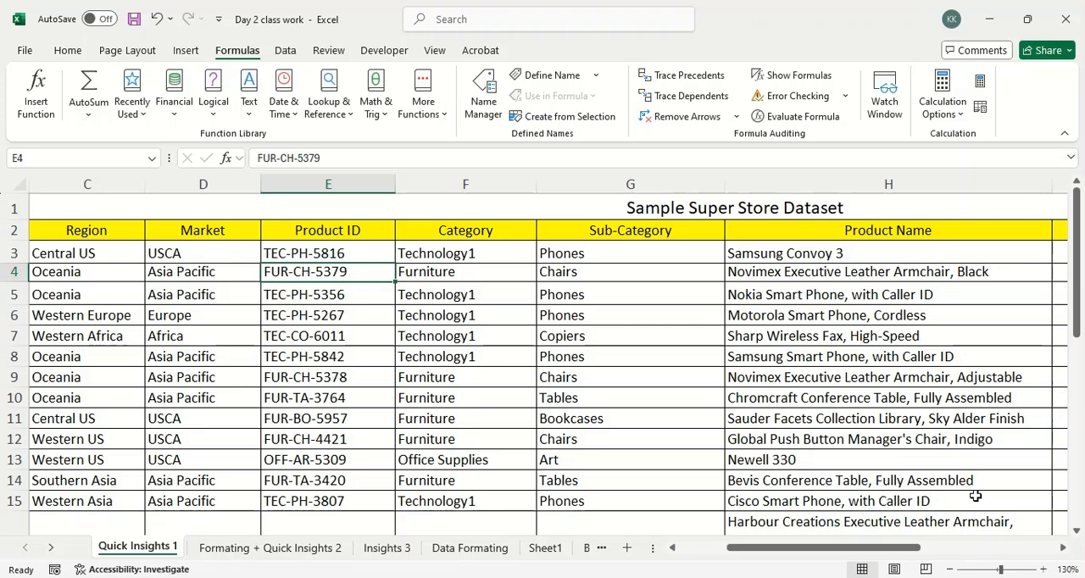
key(Down)
key(Down)
key(Down)
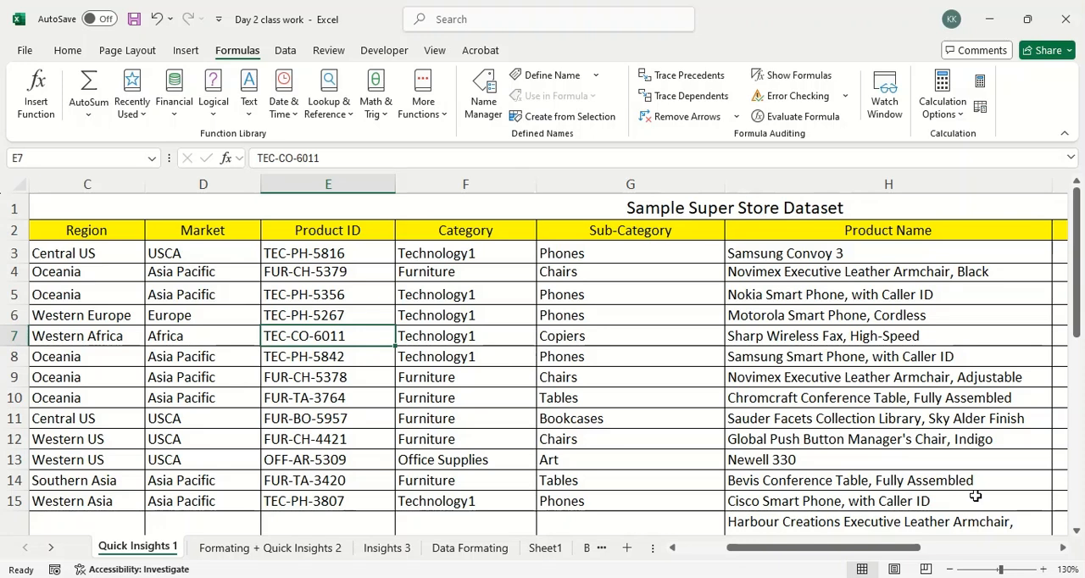
Switch to the Google Meet call and raise the system volume.
key(alt+Tab)
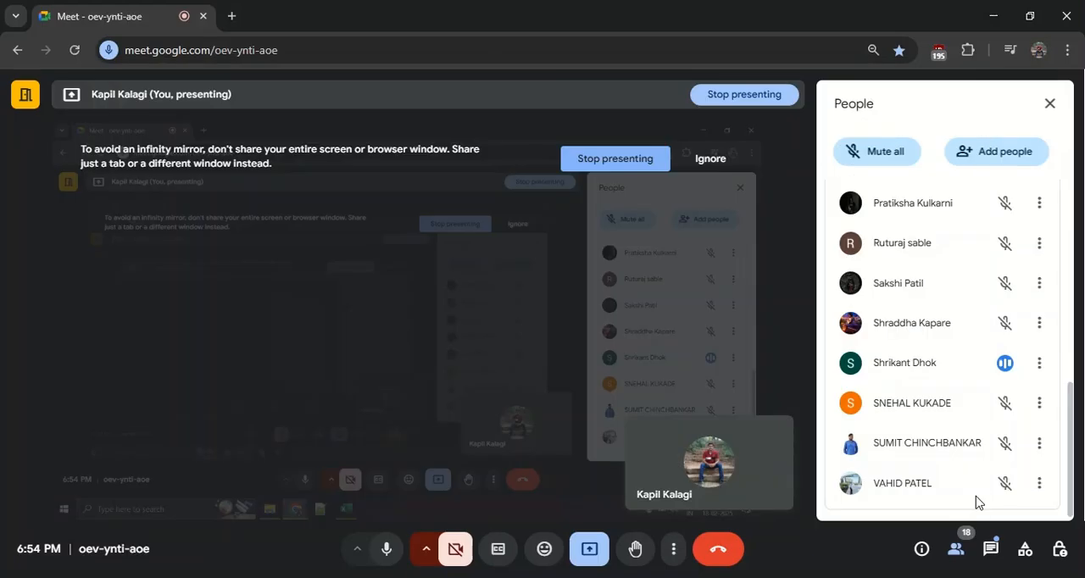
key(XF86AudioRaiseVolume)
key(XF86AudioRaiseVolume)
key(XF86AudioRaiseVolume)
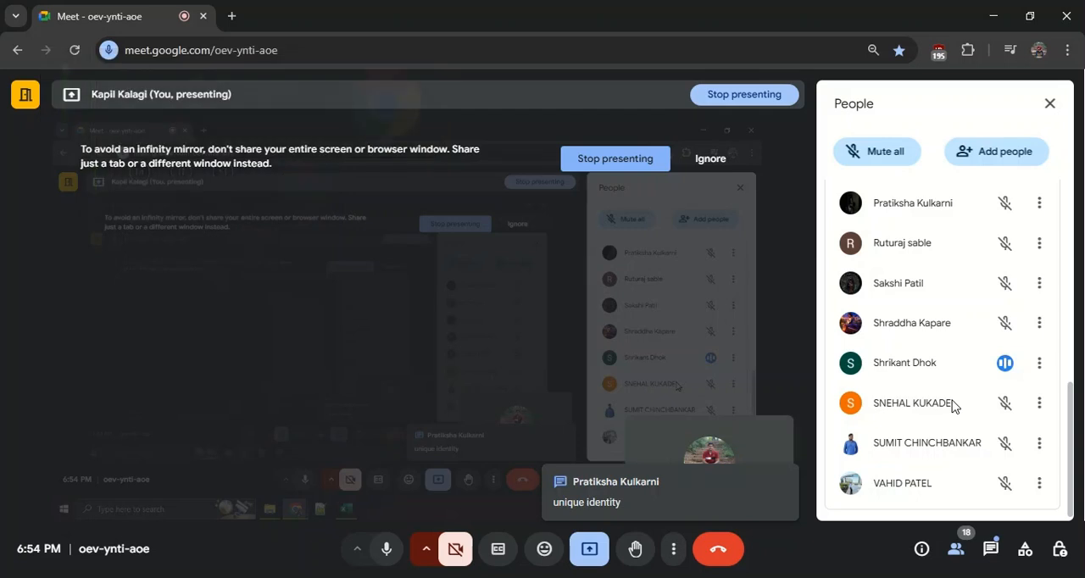
Look through the call's participant list and in-call messages, returning to the participant list.
scroll(952, 406, up, 8)
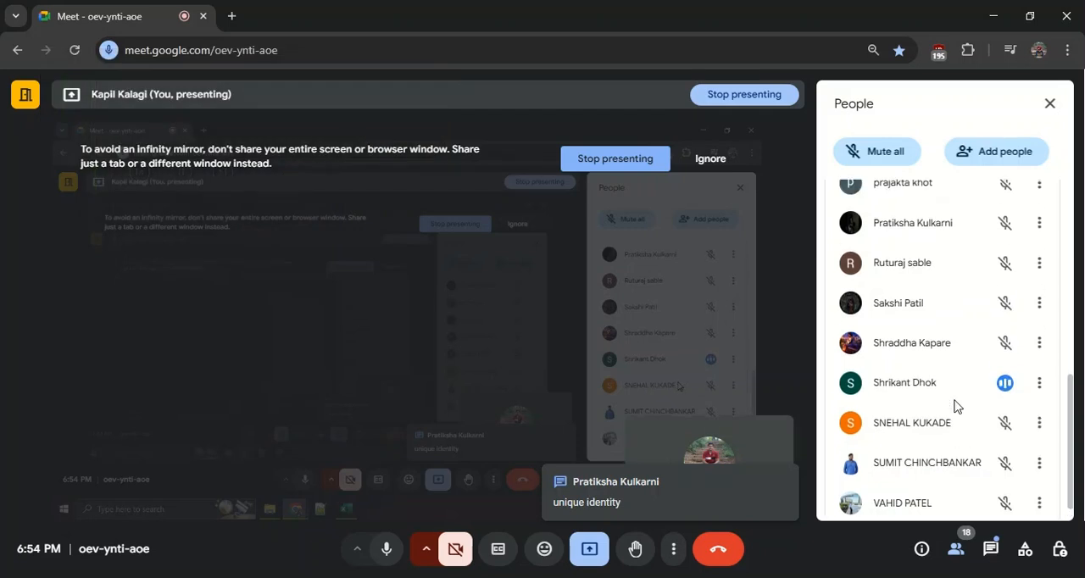
scroll(955, 405, down, 8)
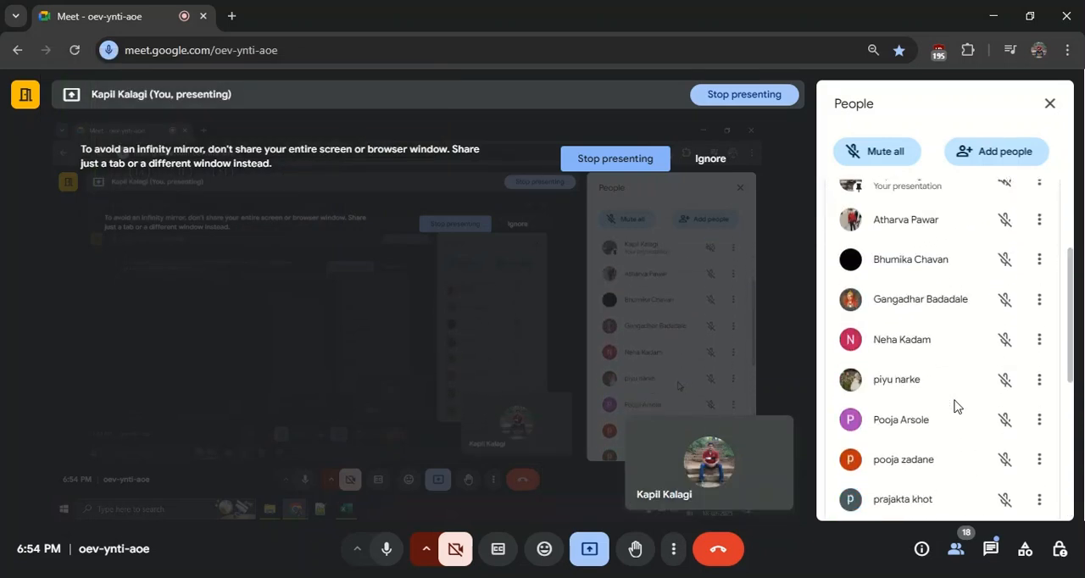
click(965, 551)
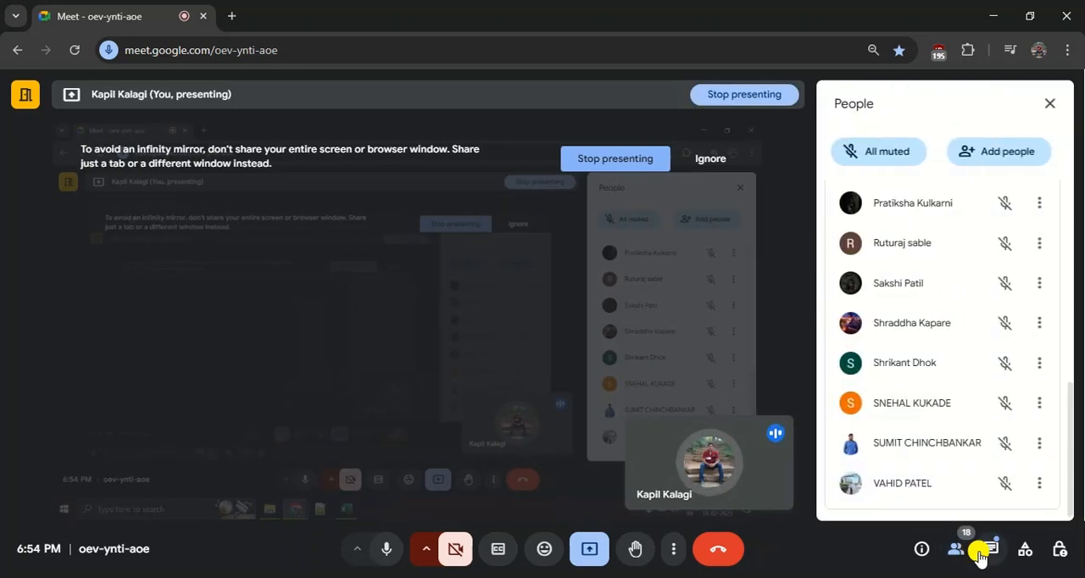
click(983, 553)
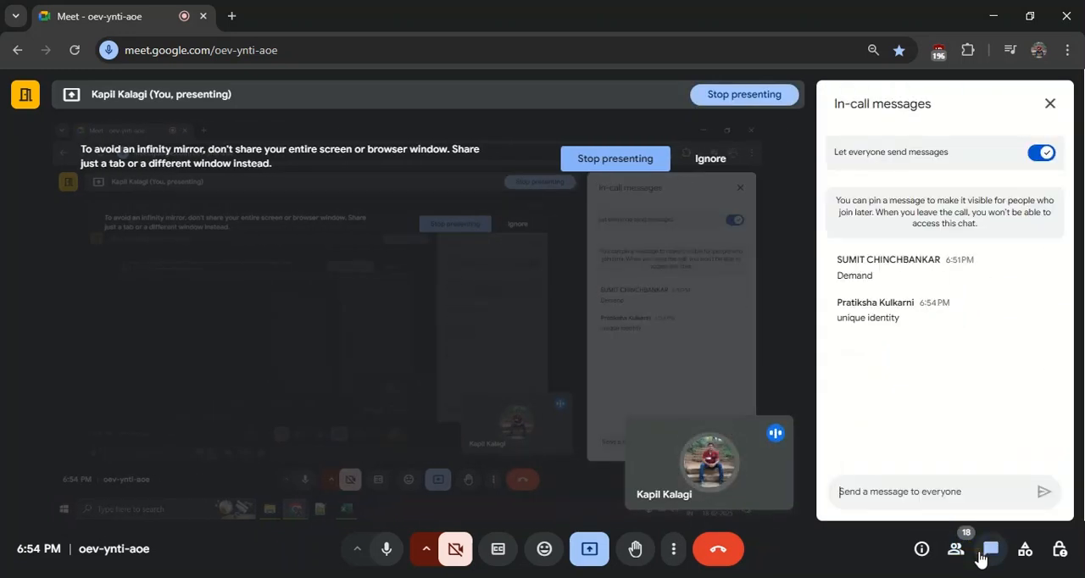
click(964, 553)
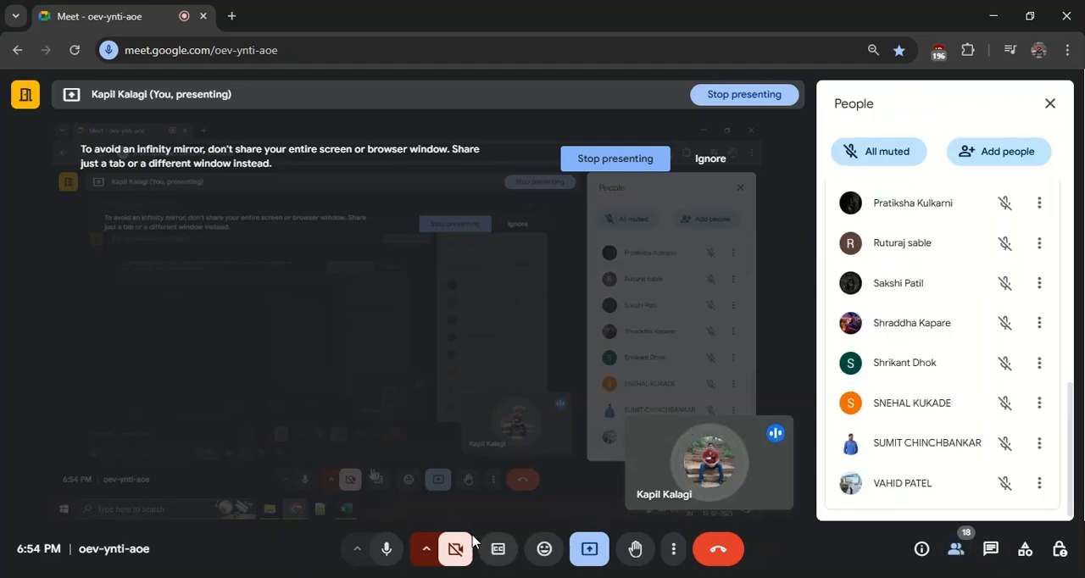
Switch back to the Excel workbook and step across row 9 from Product ID cell E9 to the Product Name column and beyond.
key(alt+Tab)
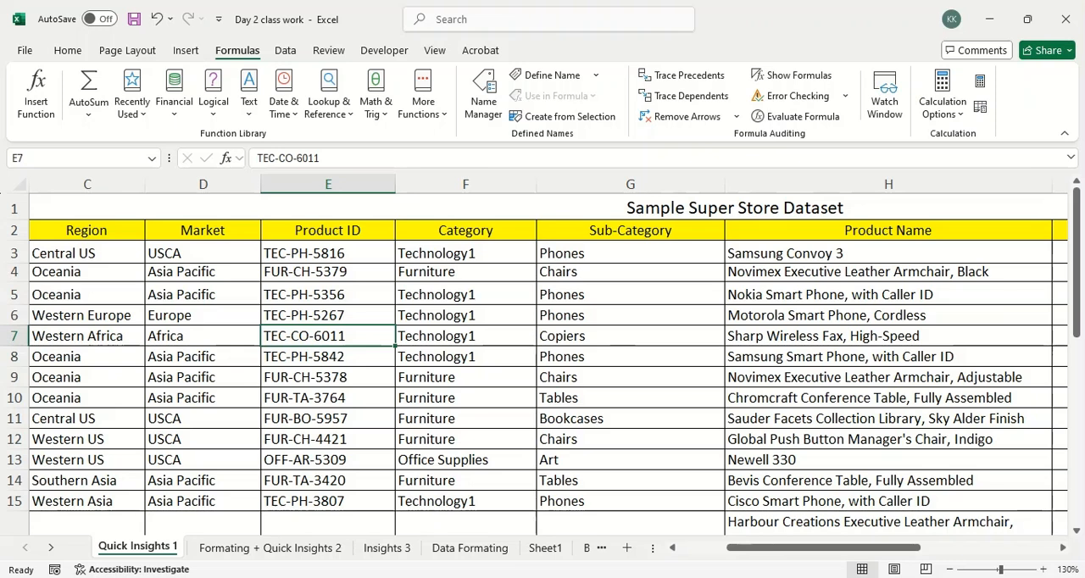
click(348, 381)
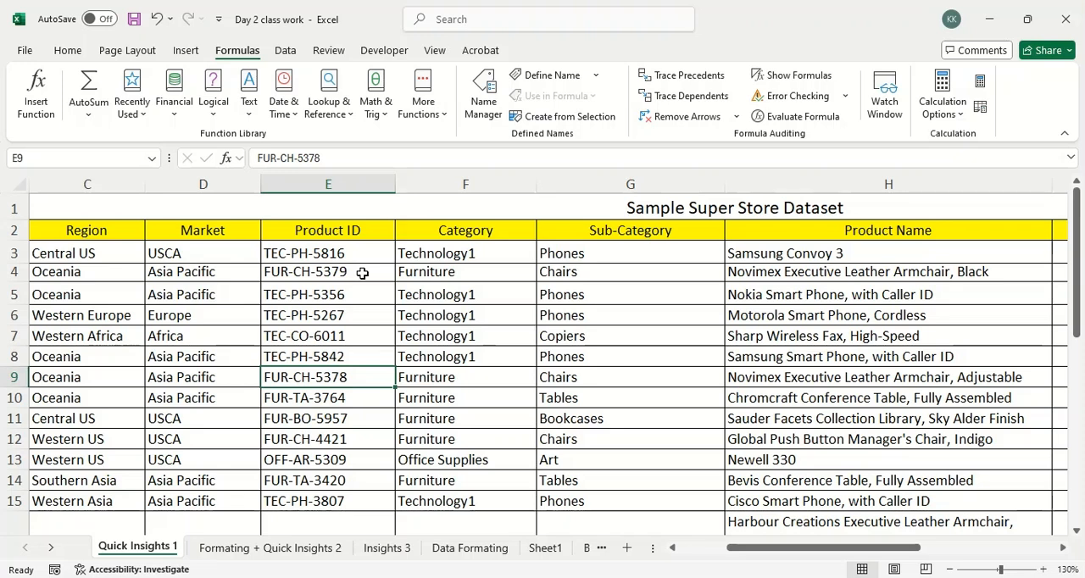
key(Right)
key(Right)
key(Right)
key(Right)
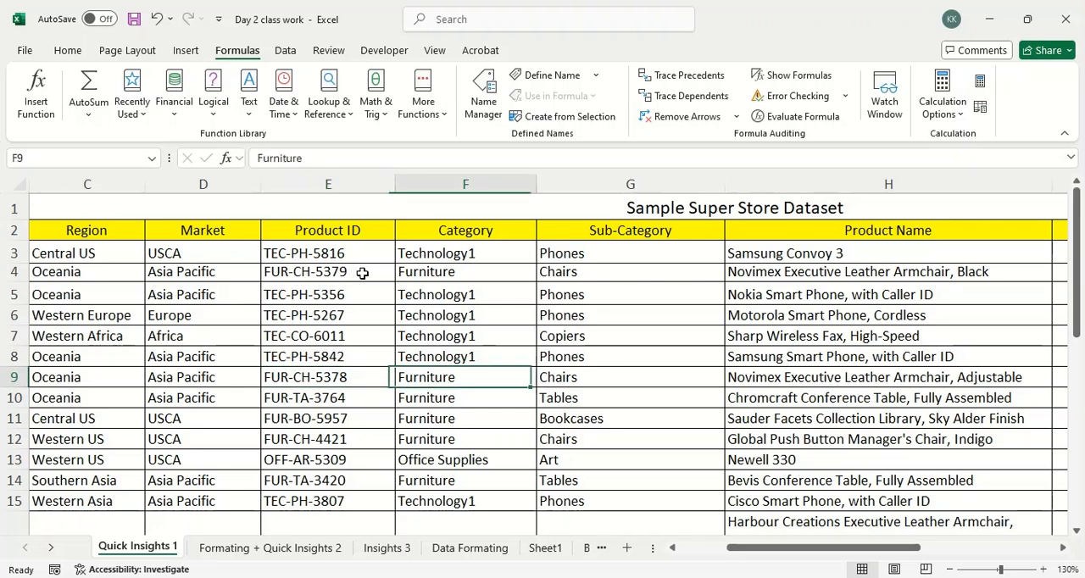
key(Right)
key(Right)
key(Left)
key(Left)
key(Left)
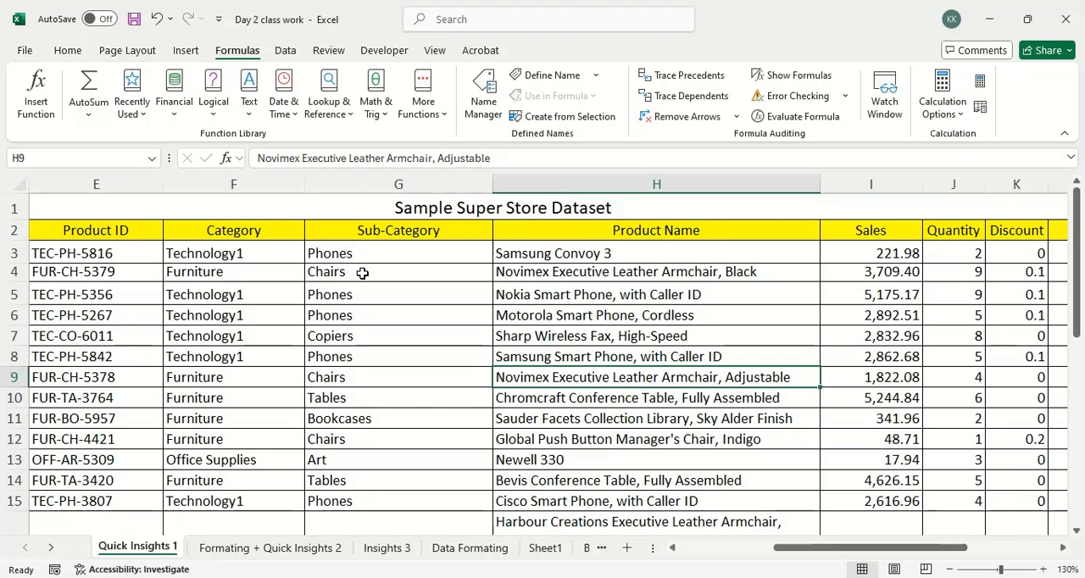
Step further across row 9 and back to the Sales column, and move up to I7.
key(Right)
key(Right)
key(Right)
key(Right)
key(Right)
key(Left)
key(Left)
key(Left)
key(Left)
key(Up)
key(Up)
key(Up)
key(Up)
key(Up)
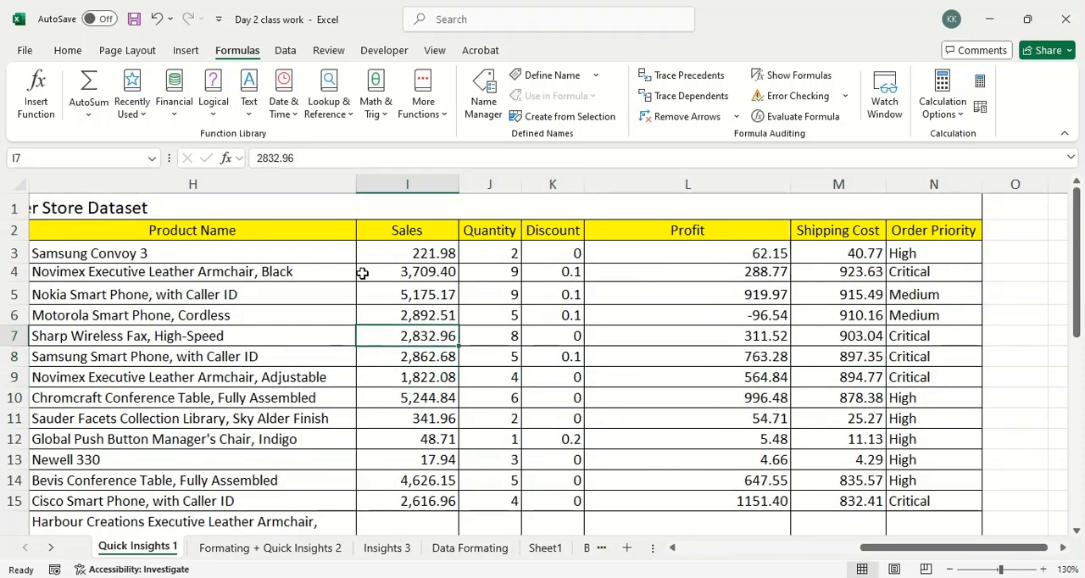
Step repeatedly down and up the Sales column, finishing on the Product Name cell H3.
key(Down)
key(Down)
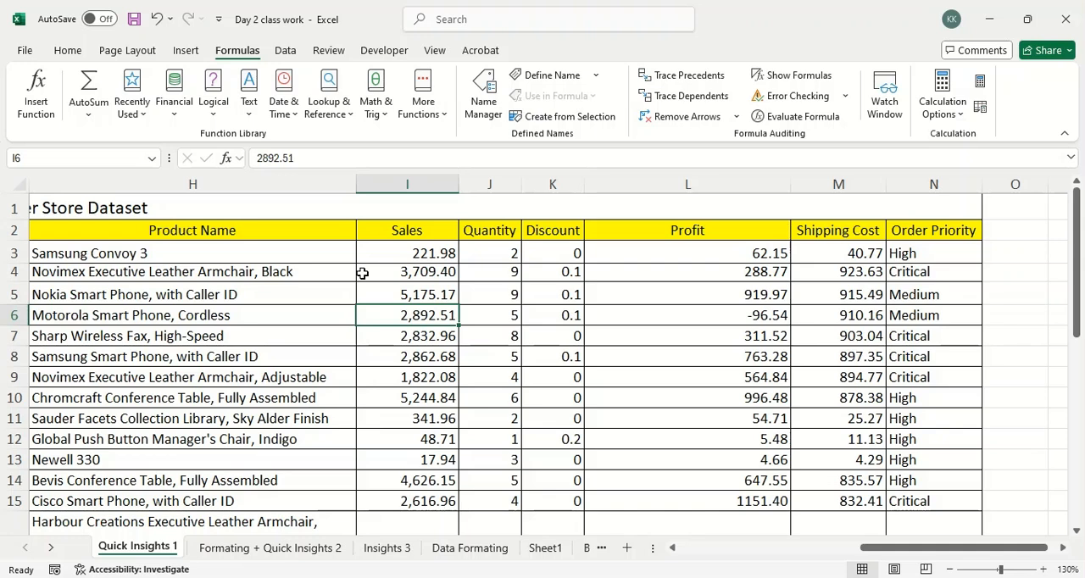
key(Down)
key(Down)
key(Up)
key(Up)
key(Up)
key(Up)
key(Up)
key(Up)
key(Down)
key(Down)
key(Down)
key(Down)
key(Down)
key(Up)
key(Up)
key(Up)
key(Up)
key(Left)
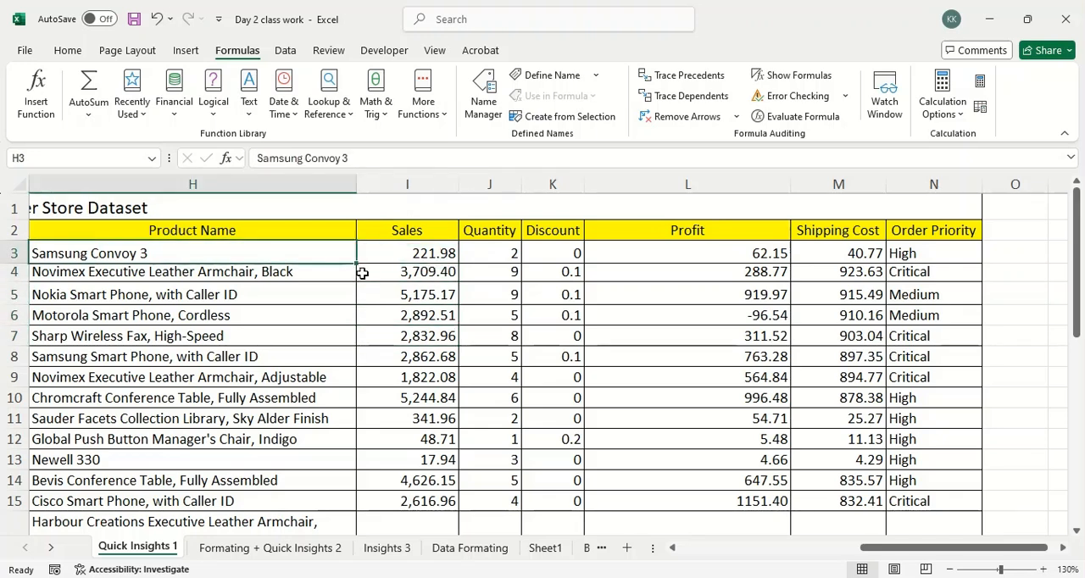
Step back and forth between the Sales and Quantity cells in row 3, and continue to Discount cell K3.
key(Right)
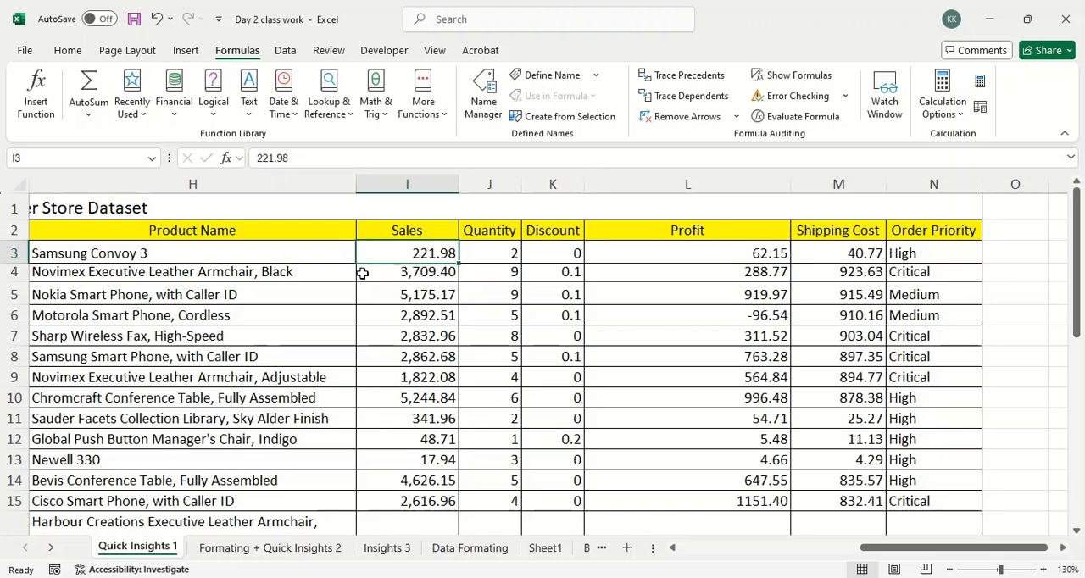
key(Right)
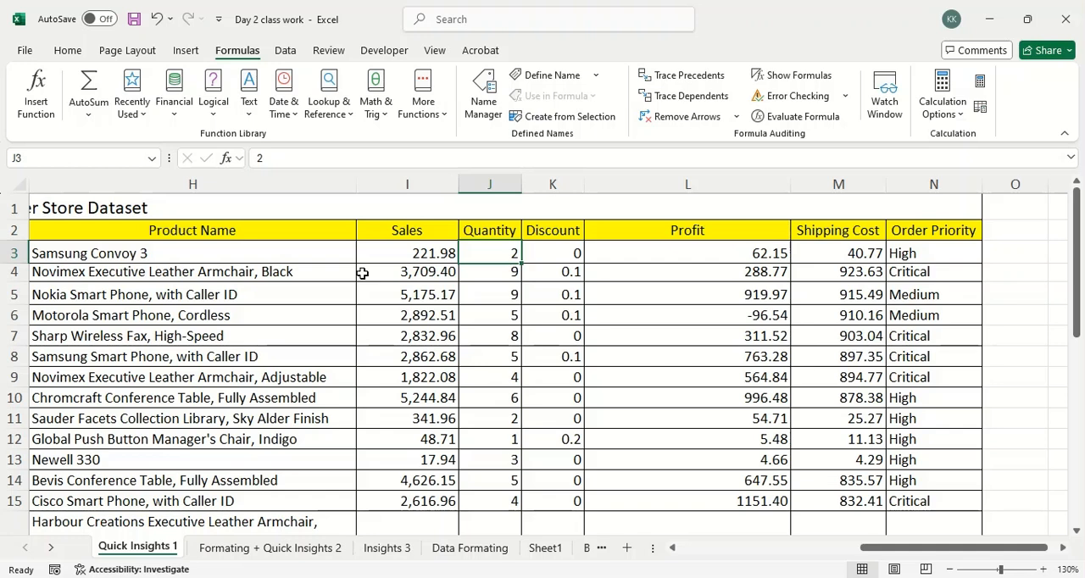
key(Left)
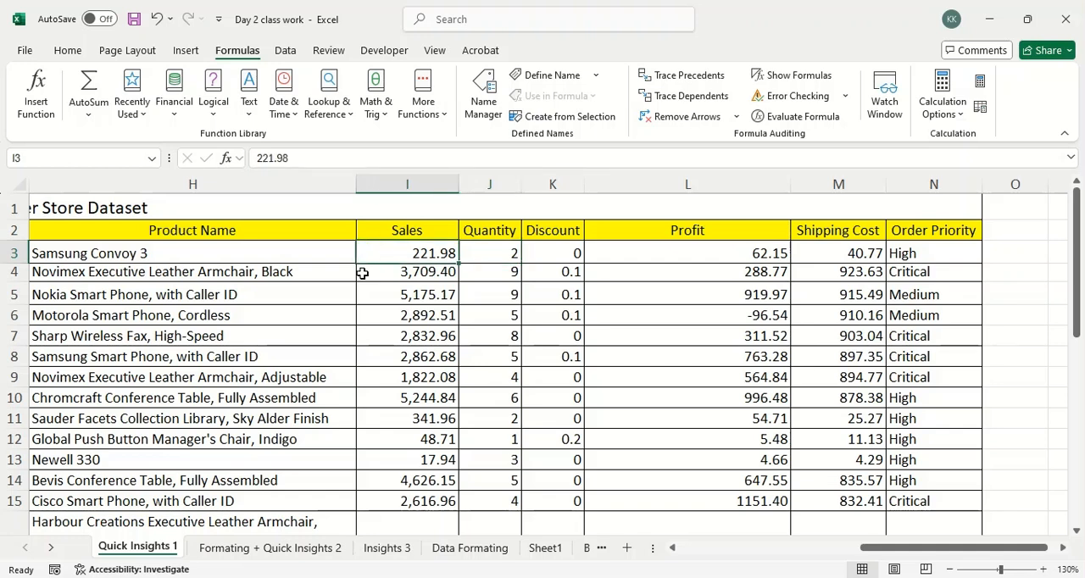
key(Right)
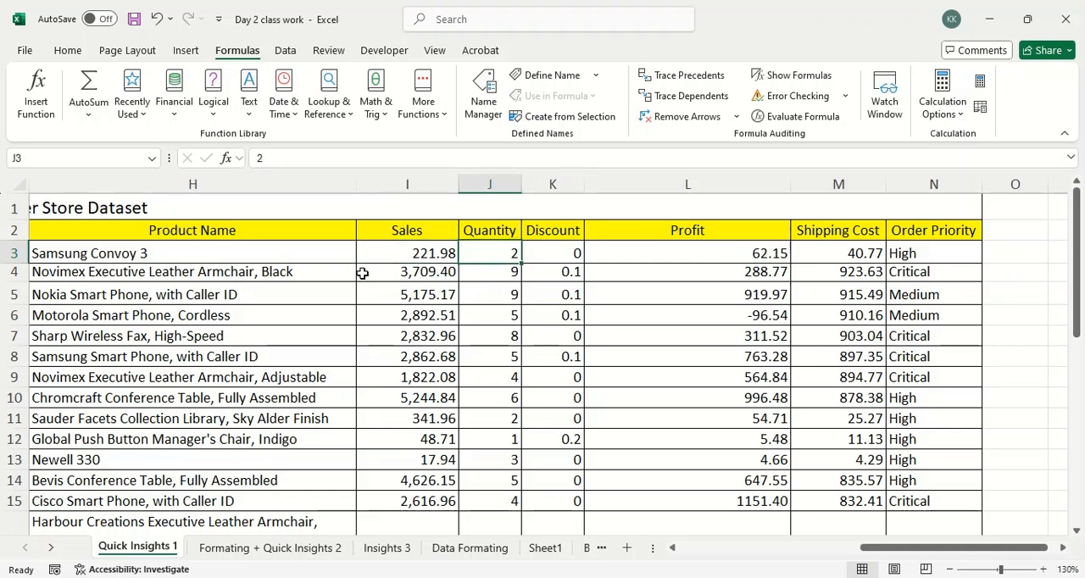
key(Left)
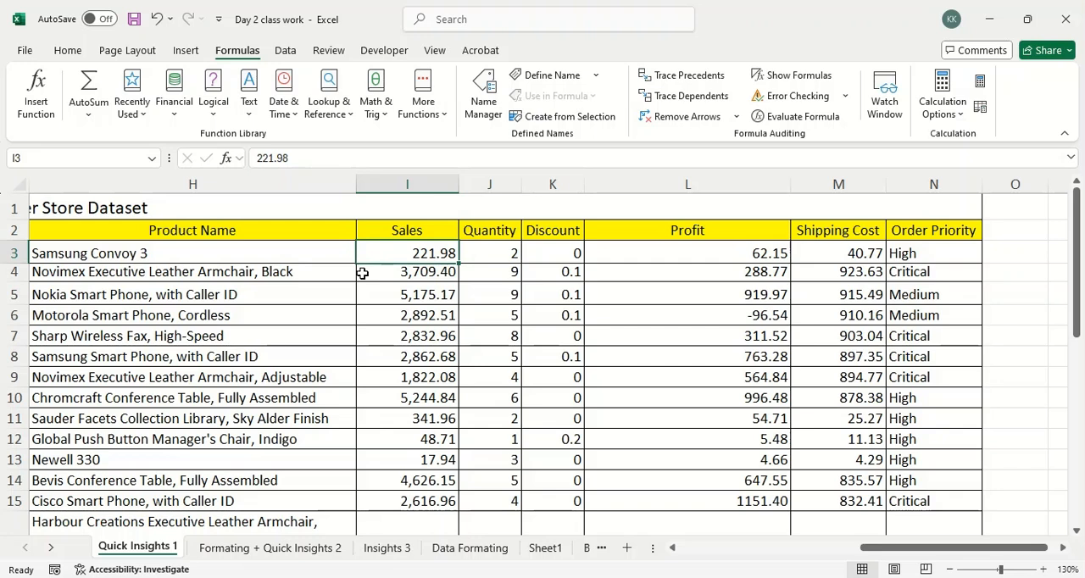
key(Right)
key(Right)
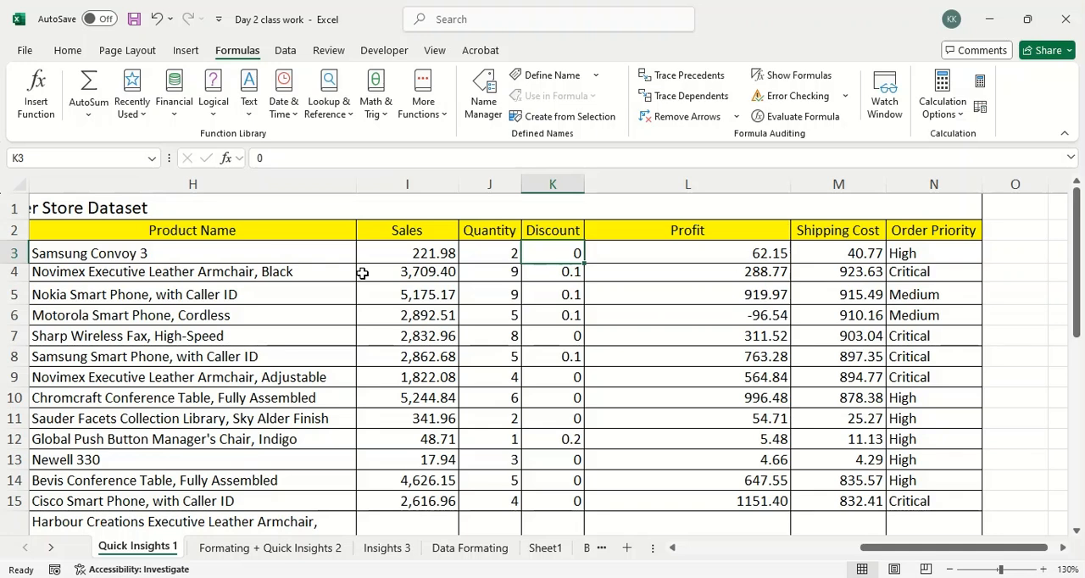
Step down and back up the Discount column, visit Profit cell L4, and return to K4.
key(Down)
key(Down)
key(Down)
key(Down)
key(Down)
key(Down)
key(Down)
key(Down)
key(Up)
key(Up)
key(Up)
key(Up)
key(Up)
key(Up)
key(Up)
key(Right)
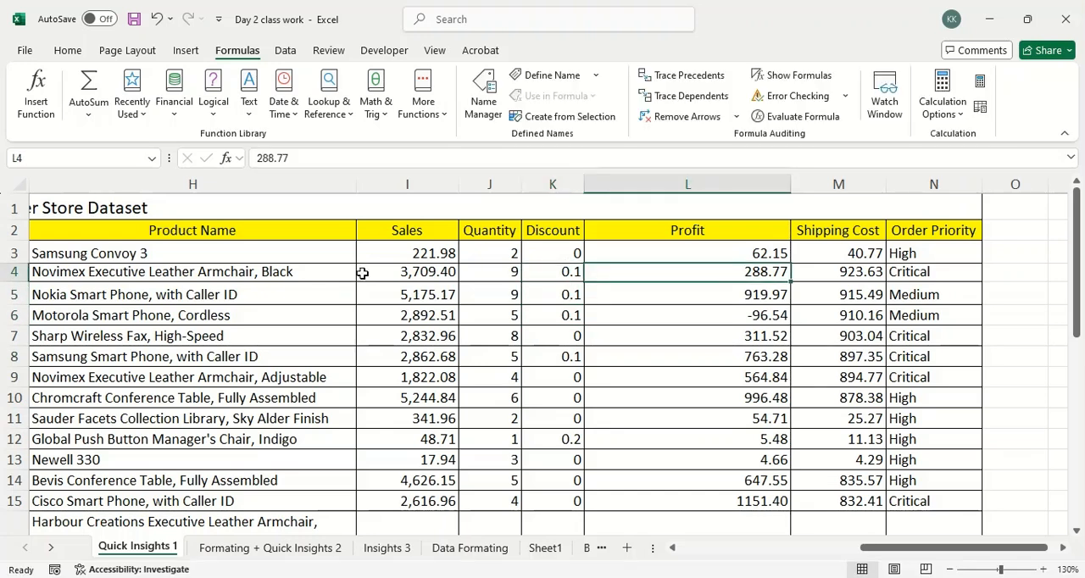
key(Left)
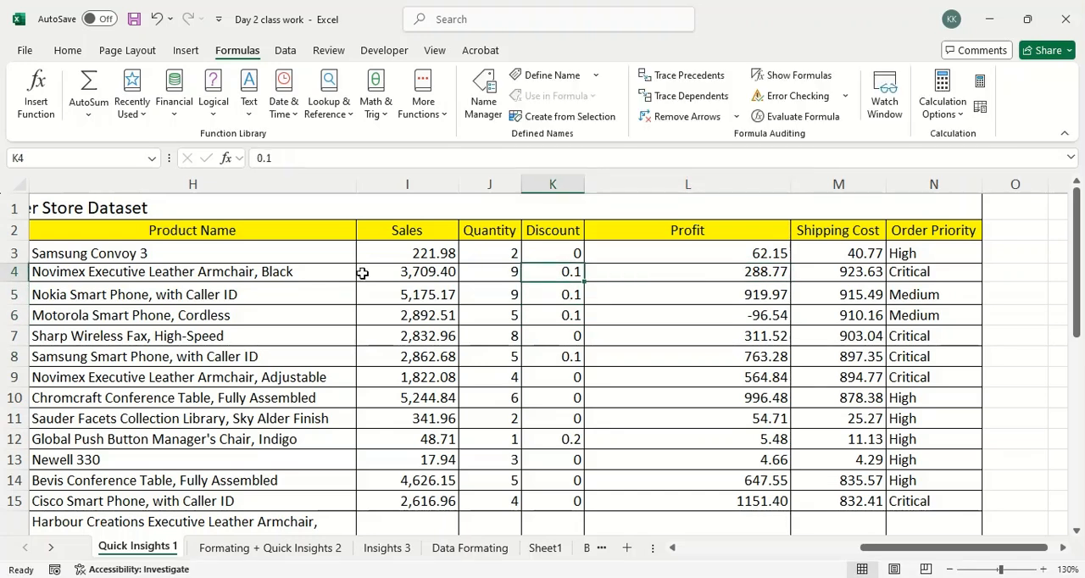
Return from the Discount column through the Quantity column to Sales cell I3.
key(Up)
key(Up)
key(Left)
key(Down)
key(Left)
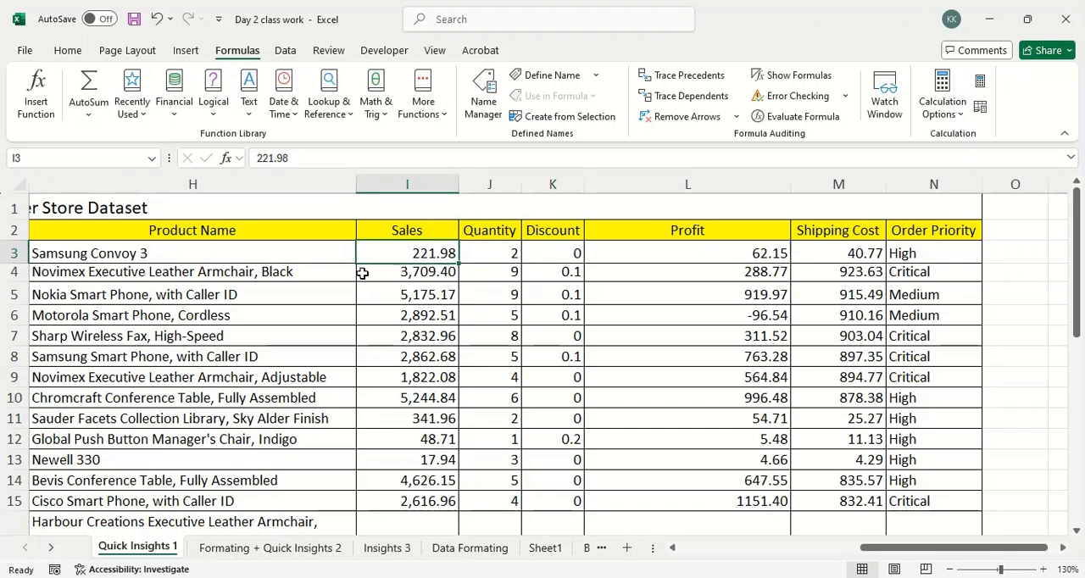
Step across row 3 from Sales through Quantity, Discount, Profit and Shipping Cost to Order Priority cell N3.
key(Right)
key(Right)
key(Right)
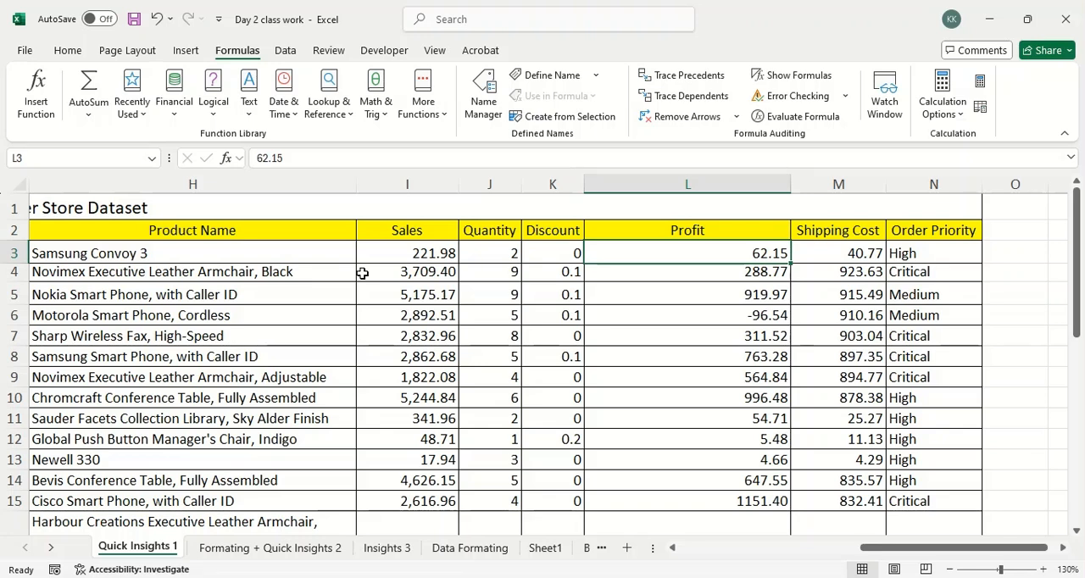
key(Right)
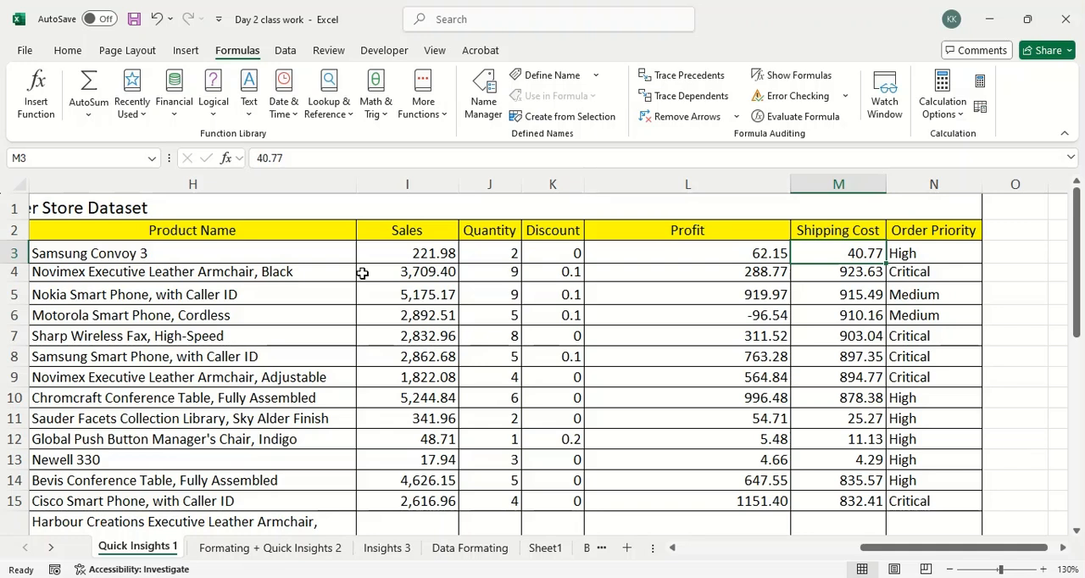
key(Right)
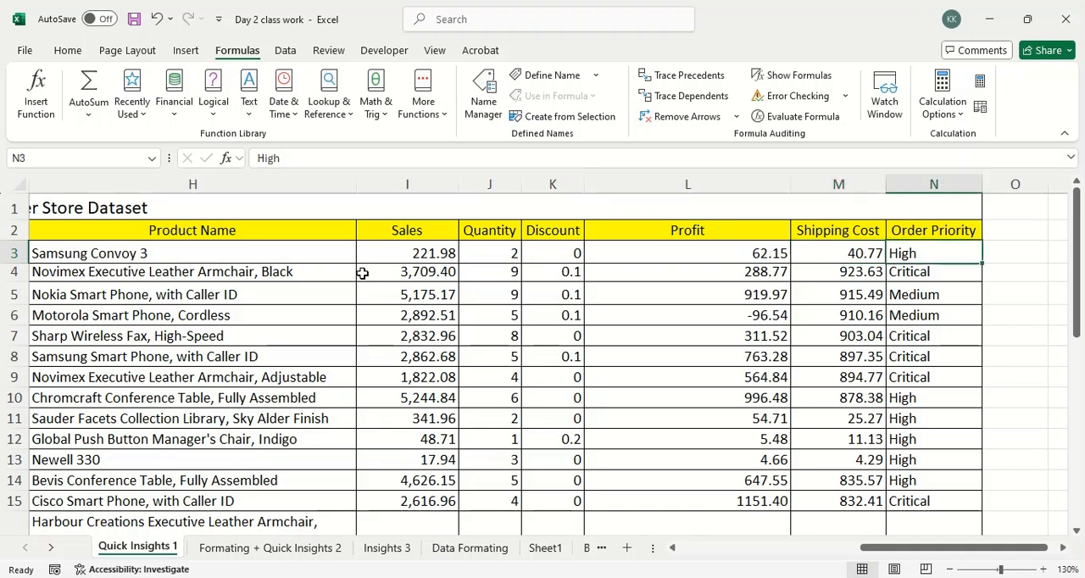
Step down the Order Priority column from N3 to N17 to review the priority levels.
key(alt+Tab)
key(Down)
key(Down)
key(Down)
key(Down)
key(Down)
key(Down)
key(Down)
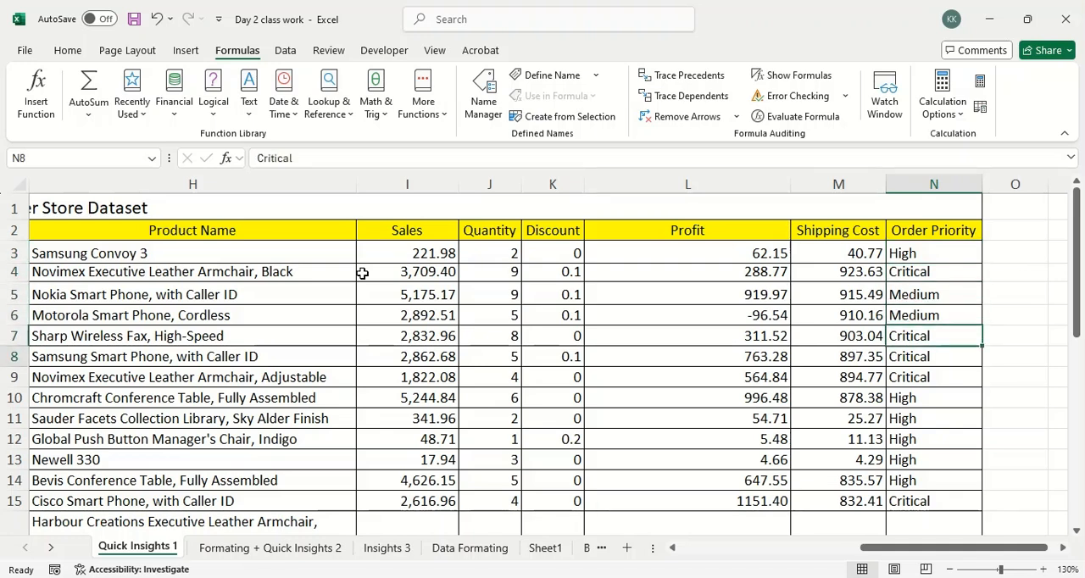
key(Down)
key(Down)
key(Down)
key(Down)
key(Down)
key(Down)
key(Down)
key(Down)
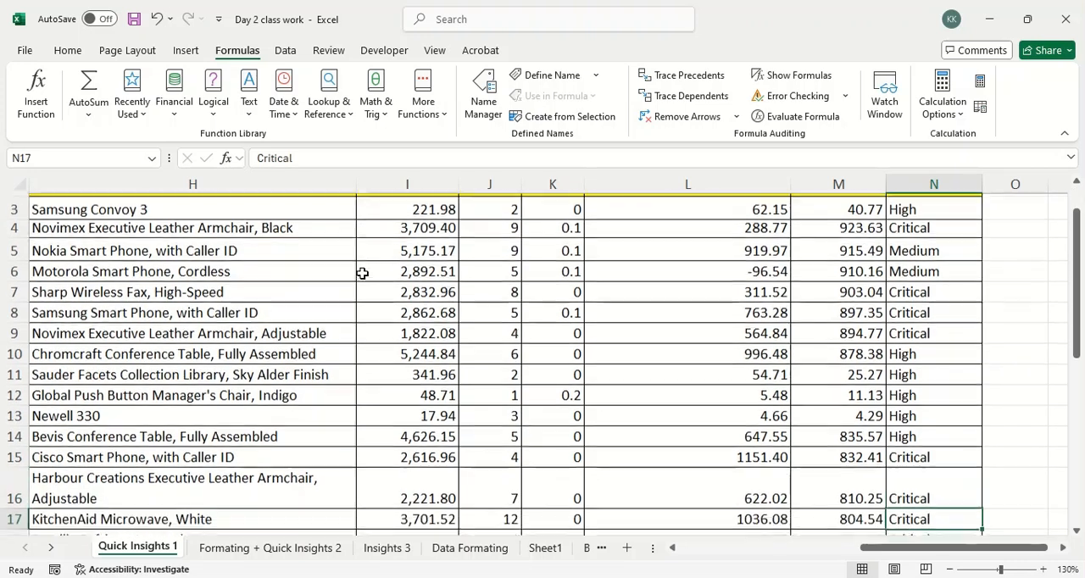
Move back up the Order Priority column to its header cell N2.
key(Up)
key(Up)
key(Up)
key(Up)
key(Up)
key(Up)
key(Up)
key(Up)
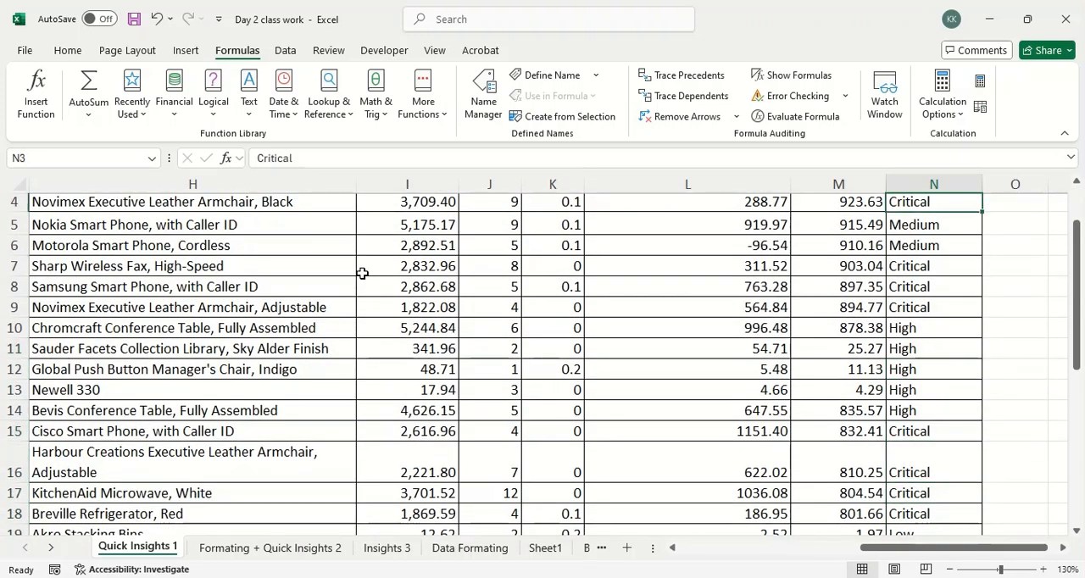
key(ctrl+Home)
key(Down)
key(ctrl+Right)
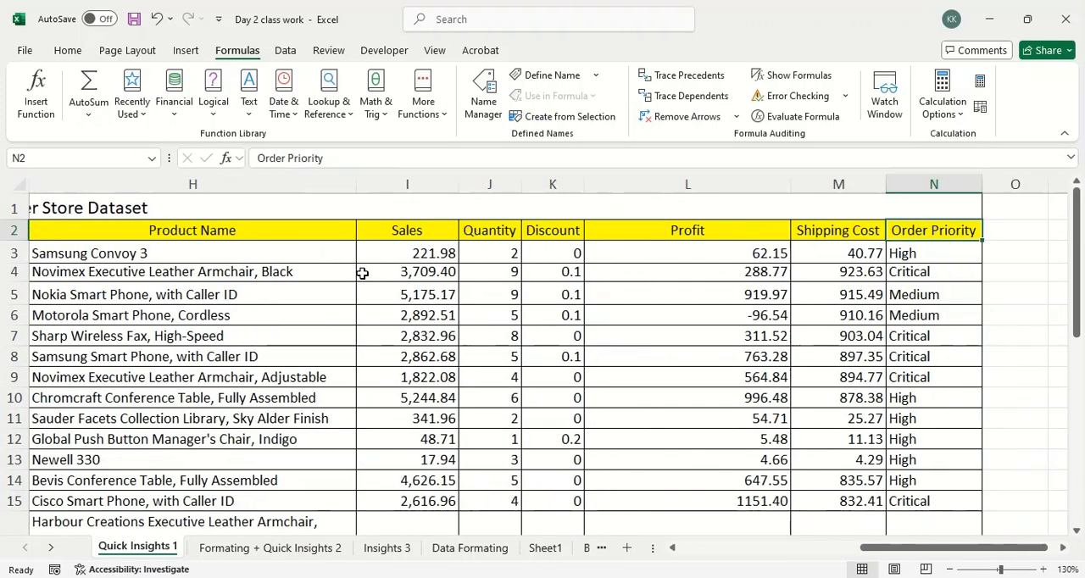
Step down the Order Priority column from the header to cell N12.
key(Right)
key(Down)
key(Left)
key(Down)
key(Down)
key(Down)
key(Down)
key(Down)
key(Down)
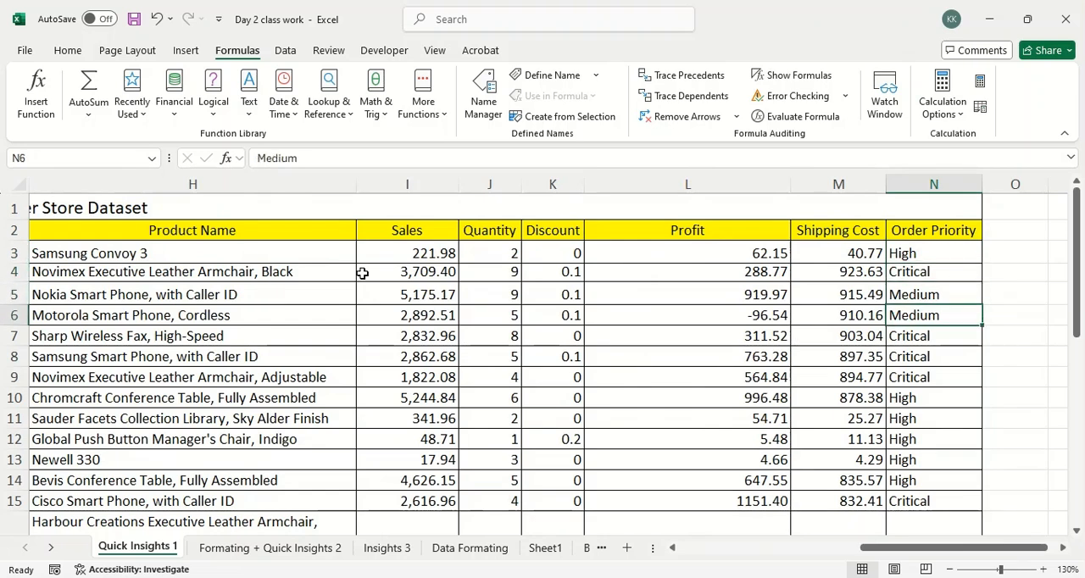
key(Down)
key(Down)
key(Down)
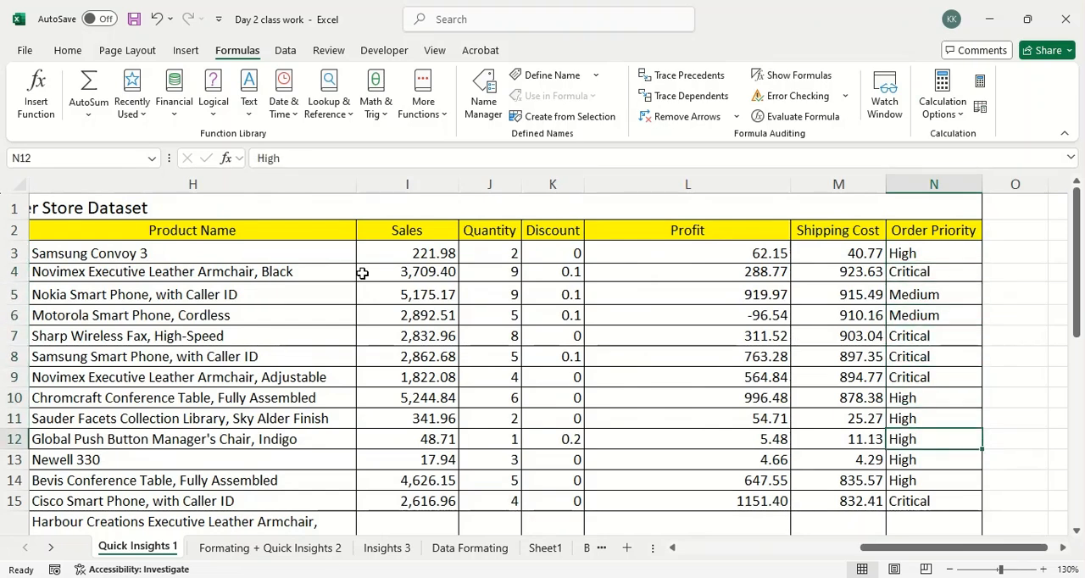
Move up the Order Priority column to N7, visit Shipping Cost cell M7, and return to N7.
key(Up)
key(Up)
key(Up)
key(Up)
key(Up)
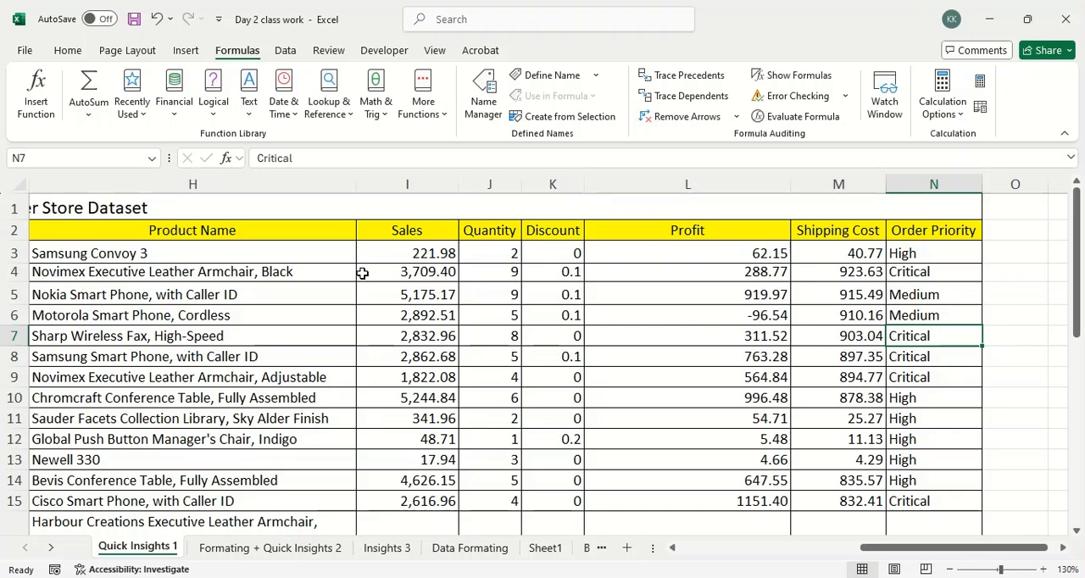
key(Left)
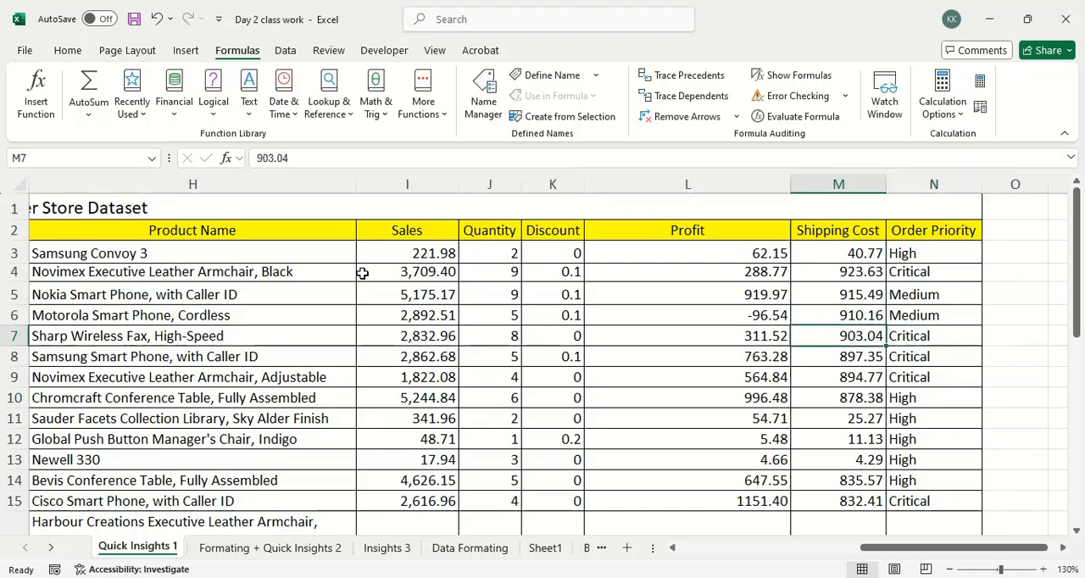
key(Right)
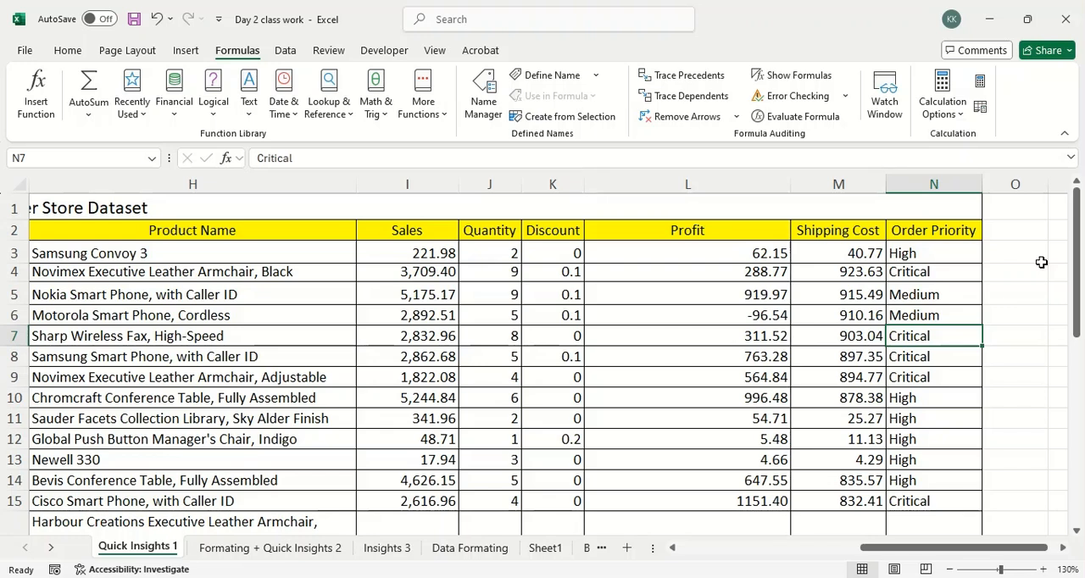
Minimize the current workbook and open Day 3 class work from the DA6 Batch folder without updating its external links.
click(976, 9)
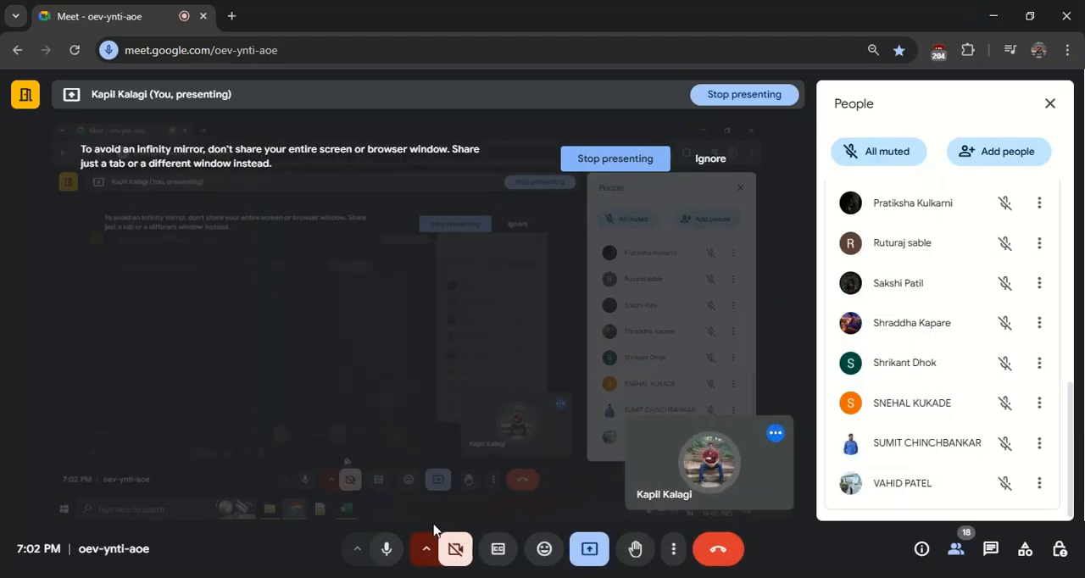
click(342, 577)
click(300, 555)
click(322, 449)
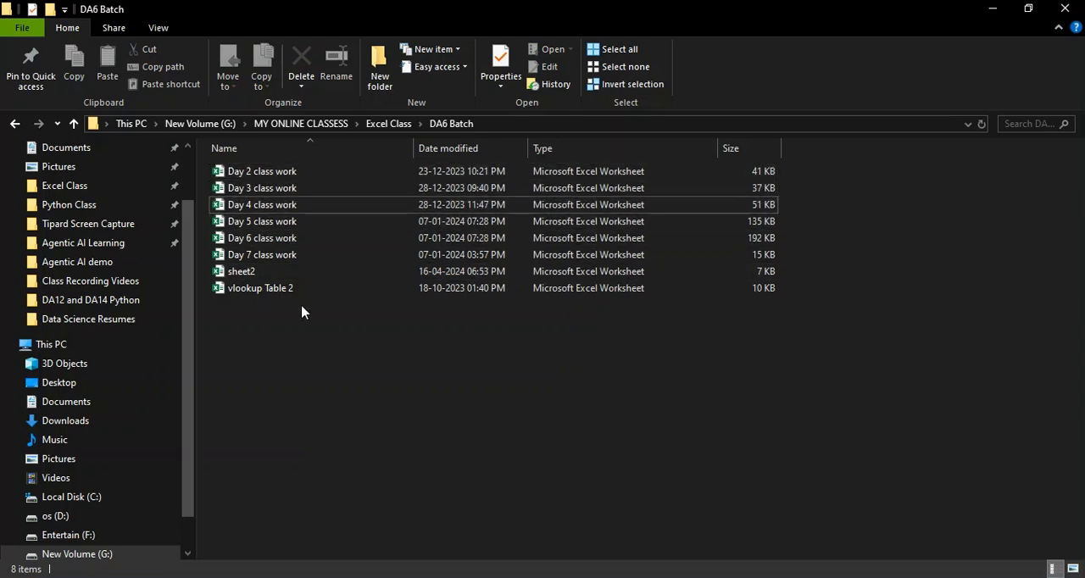
click(294, 186)
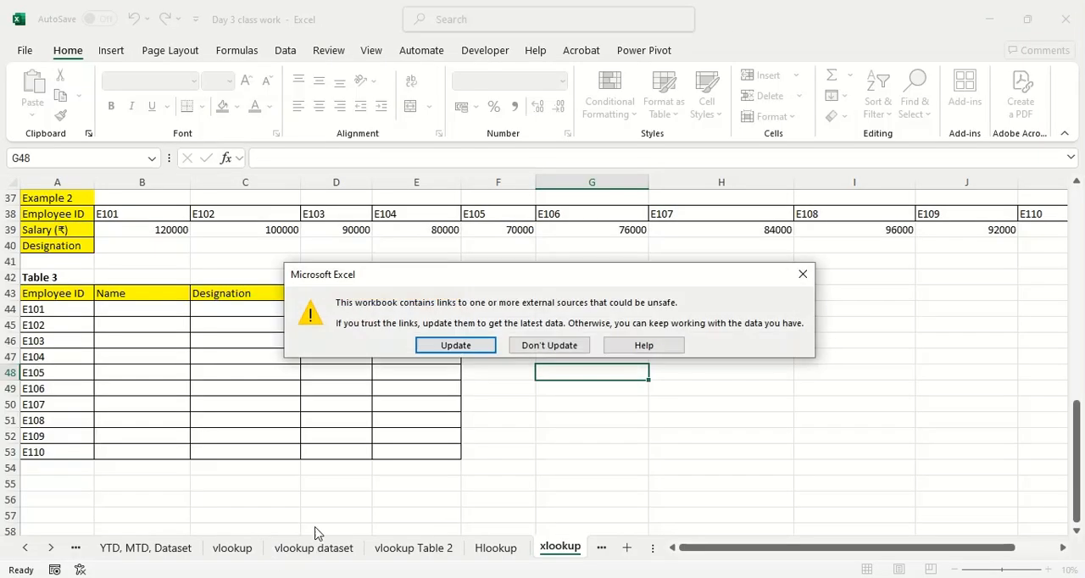
click(540, 344)
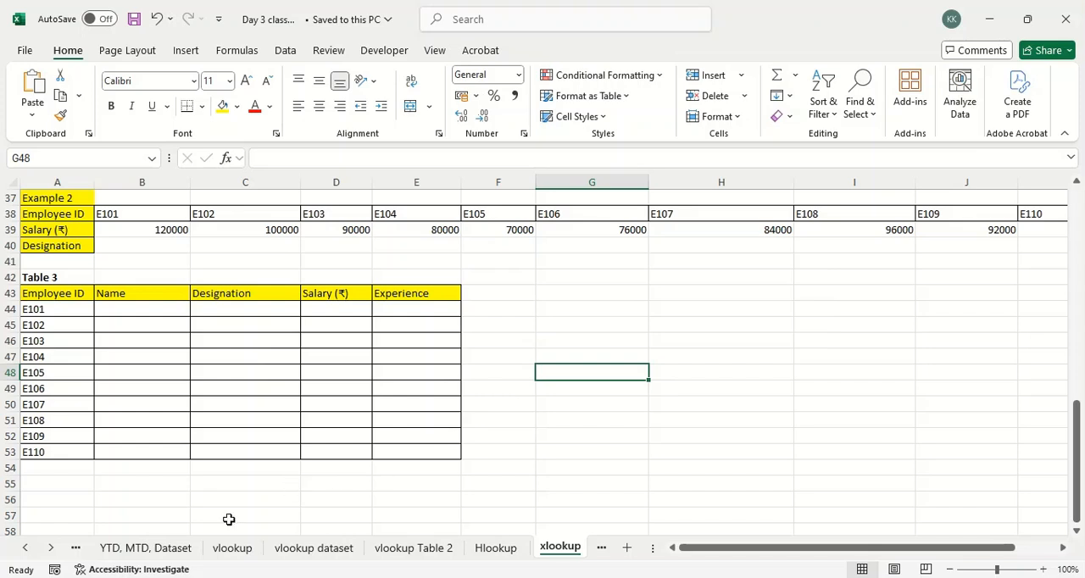
Look through the vlookup dataset, vlookup Table 2, YTD, MTD, Dataset and vlookup sheets to preview the upcoming lookup topics.
click(294, 548)
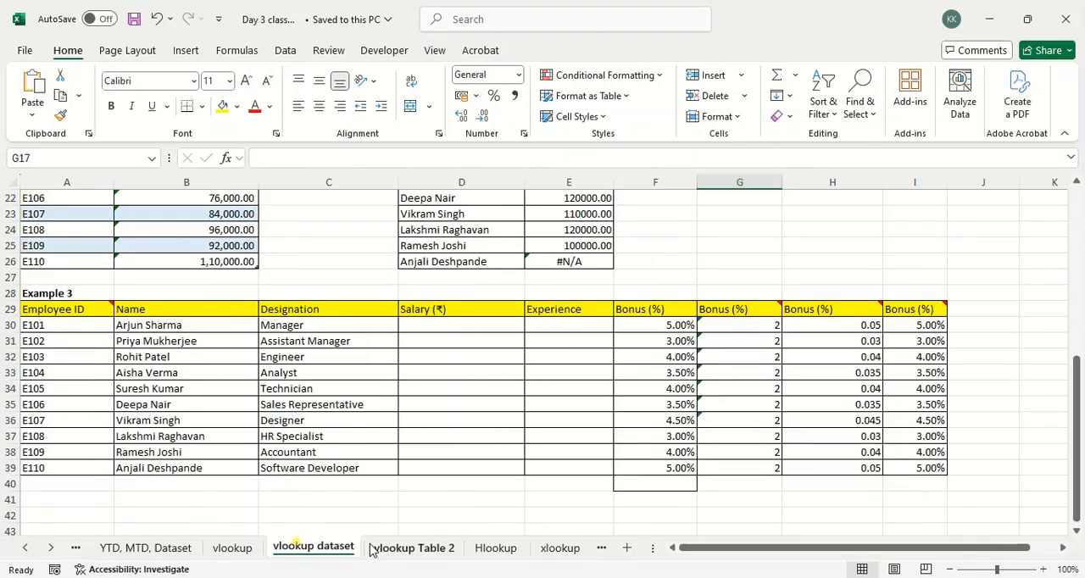
click(371, 546)
click(28, 548)
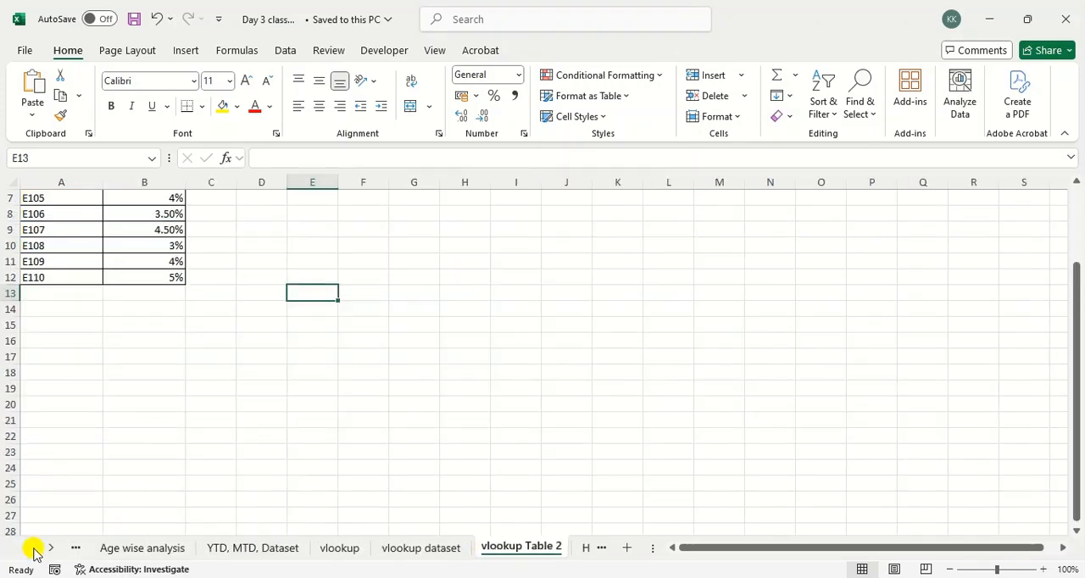
click(225, 549)
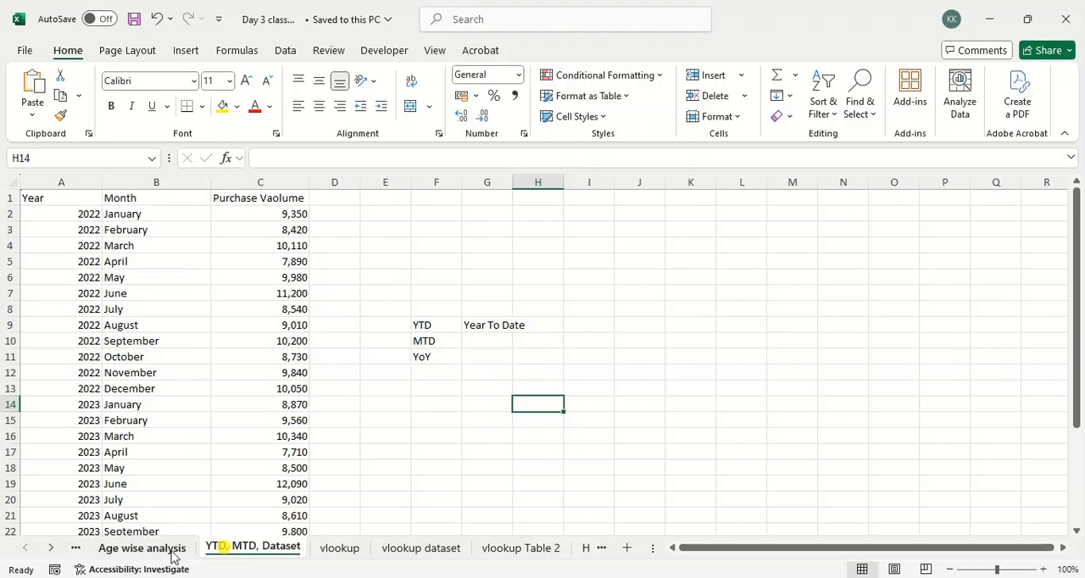
click(362, 549)
click(413, 550)
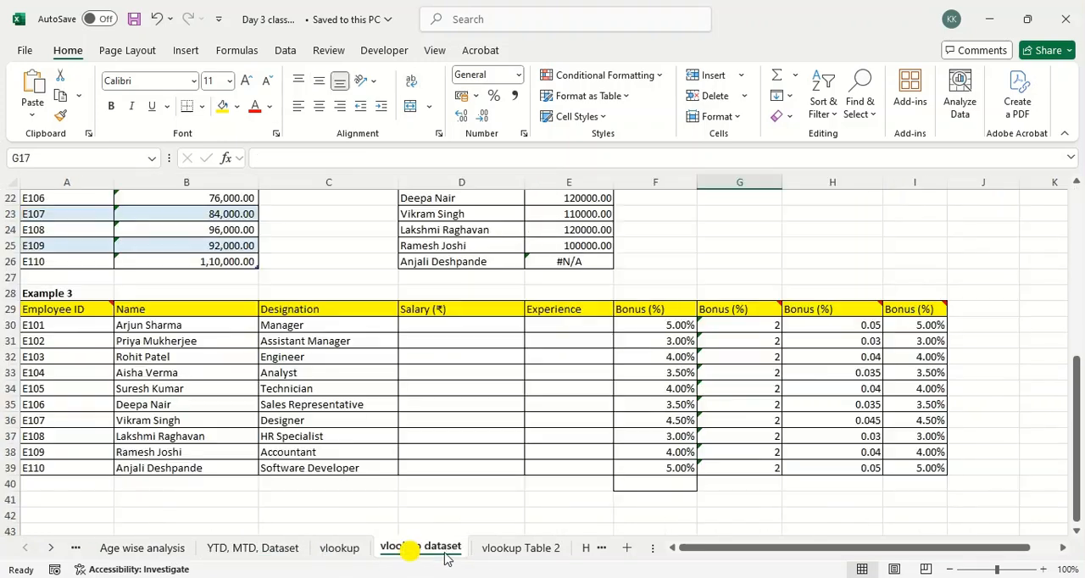
click(501, 550)
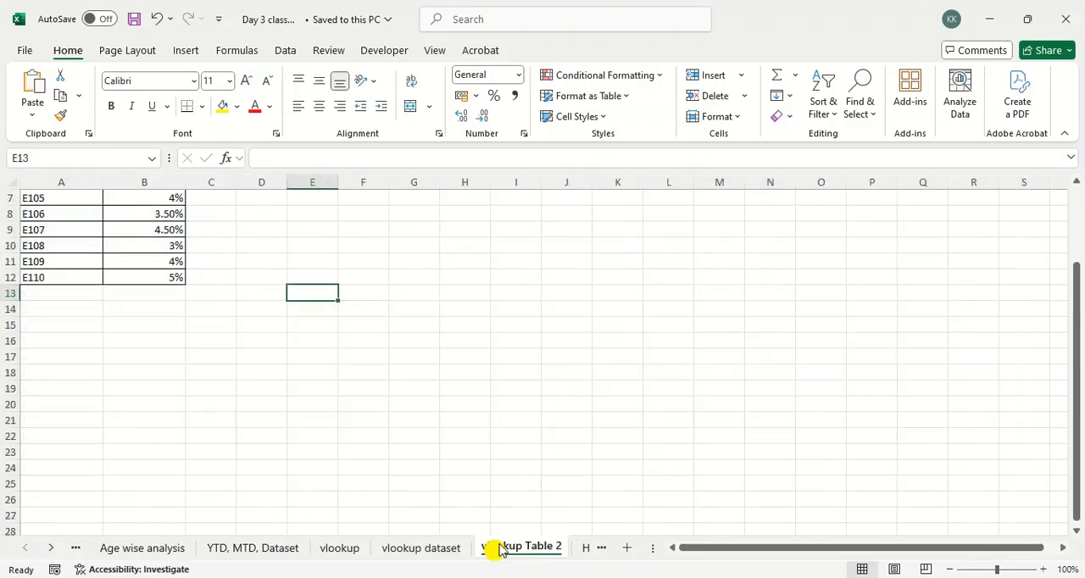
Return to the vlookup dataset sheet, highlight the Example 3 rows from A31 to I38, and show the source tables.
click(424, 549)
drag(81, 339, 933, 445)
scroll(614, 374, up, 7)
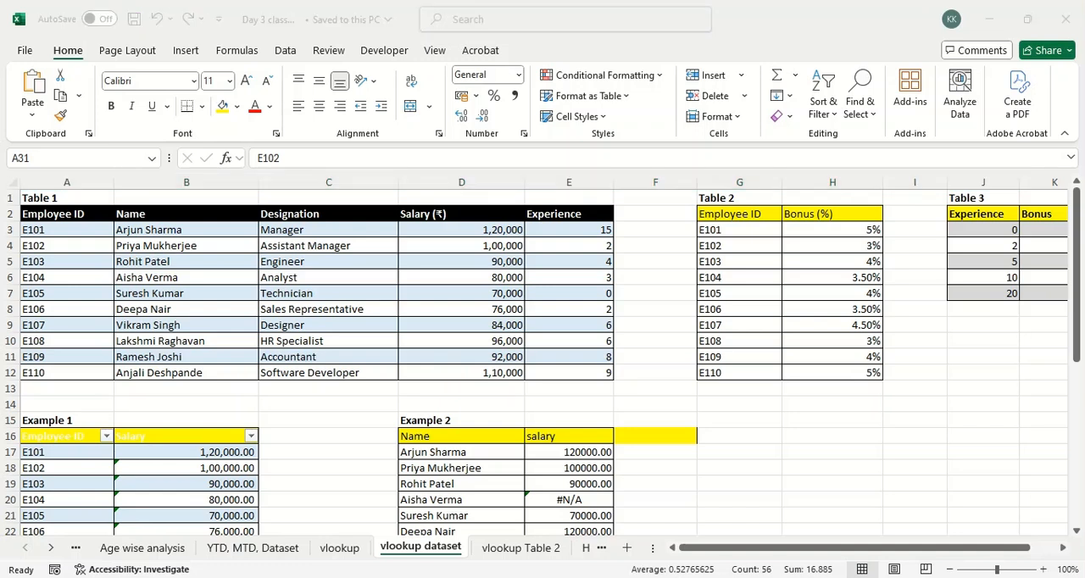
Switch to the Day 2 class work workbook and highlight A3:J11 on the Formating + Quick Insights 2 sheet.
click(382, 532)
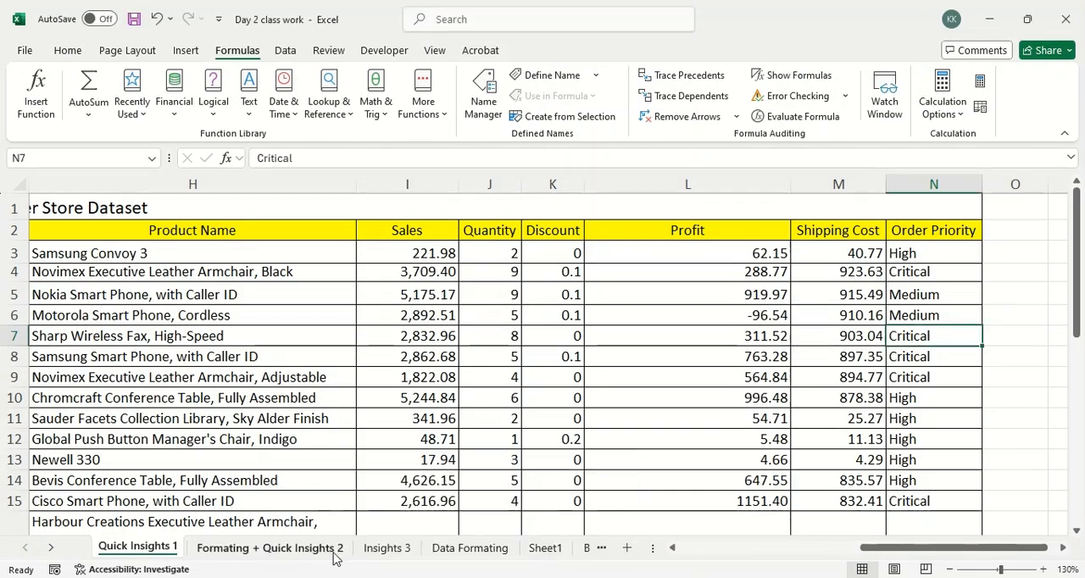
click(325, 551)
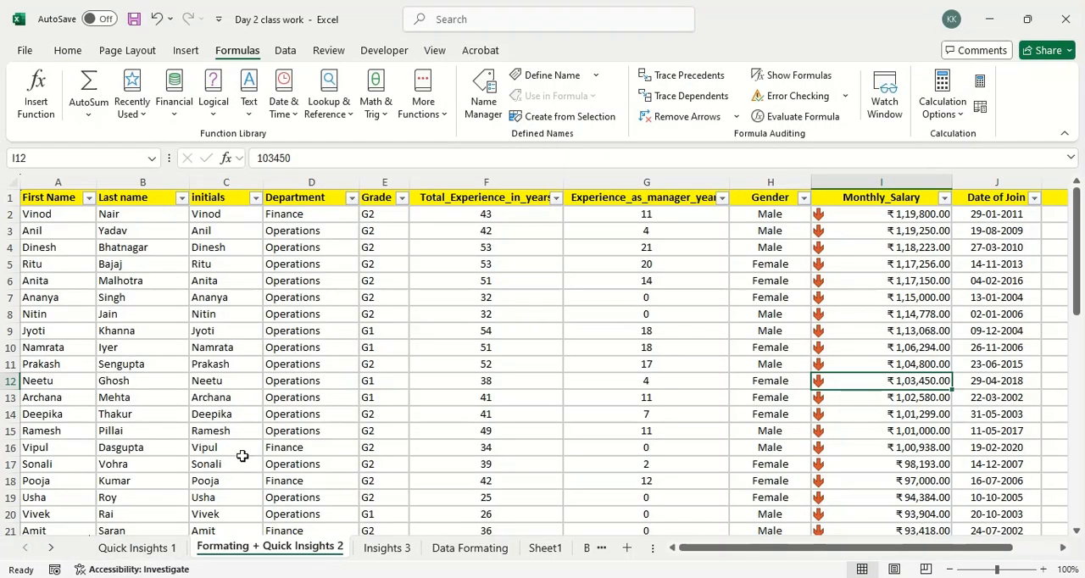
click(83, 237)
drag(83, 239, 1018, 364)
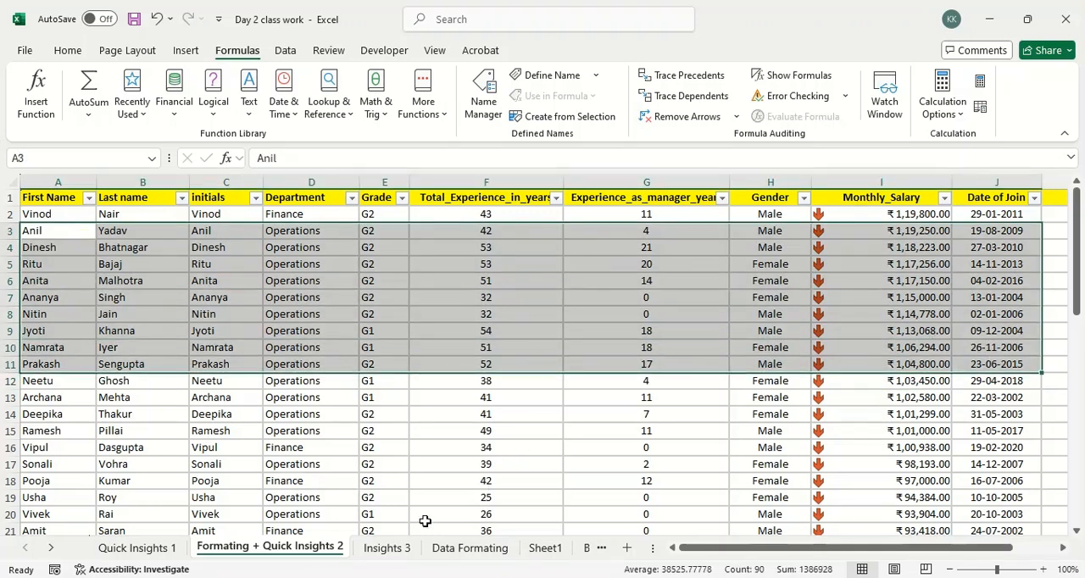
View the Insights 3, Data Formating and Sheet1 sheets of the Day 2 class work workbook.
click(396, 549)
click(470, 549)
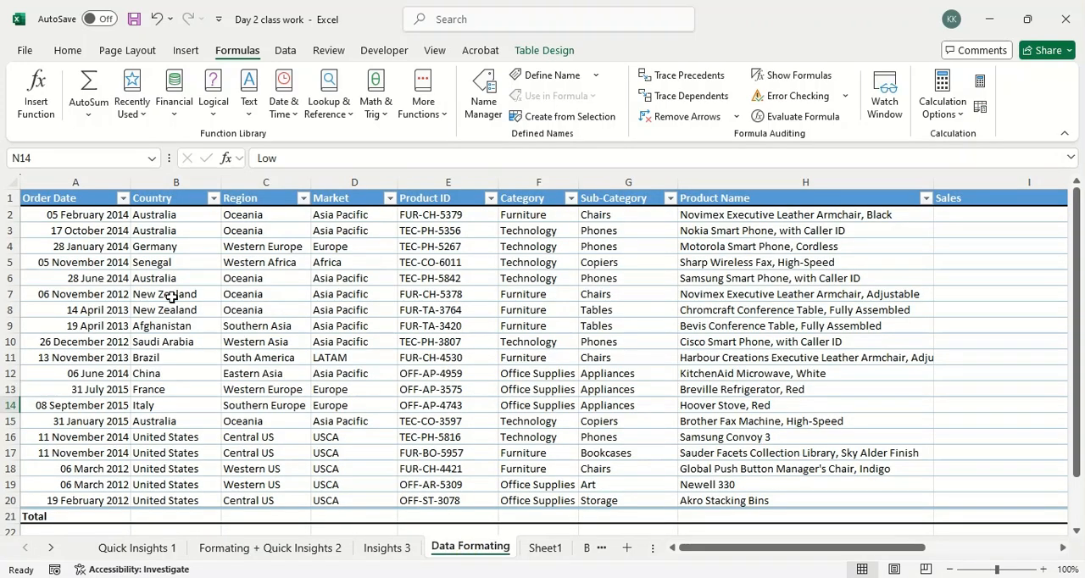
click(547, 548)
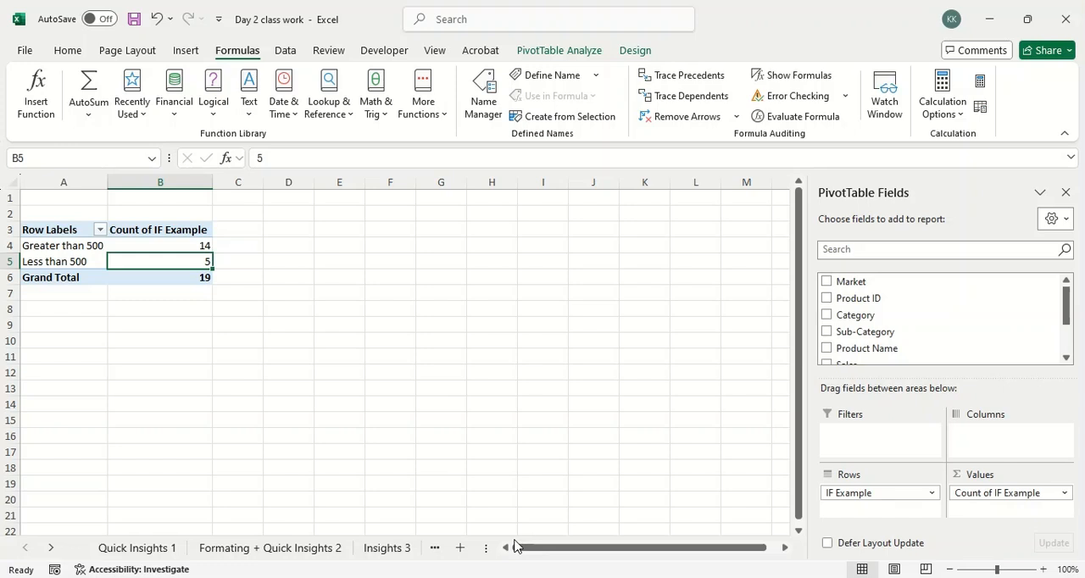
Switch to the Google Meet call and go back to the start of its participant list.
key(alt+Tab)
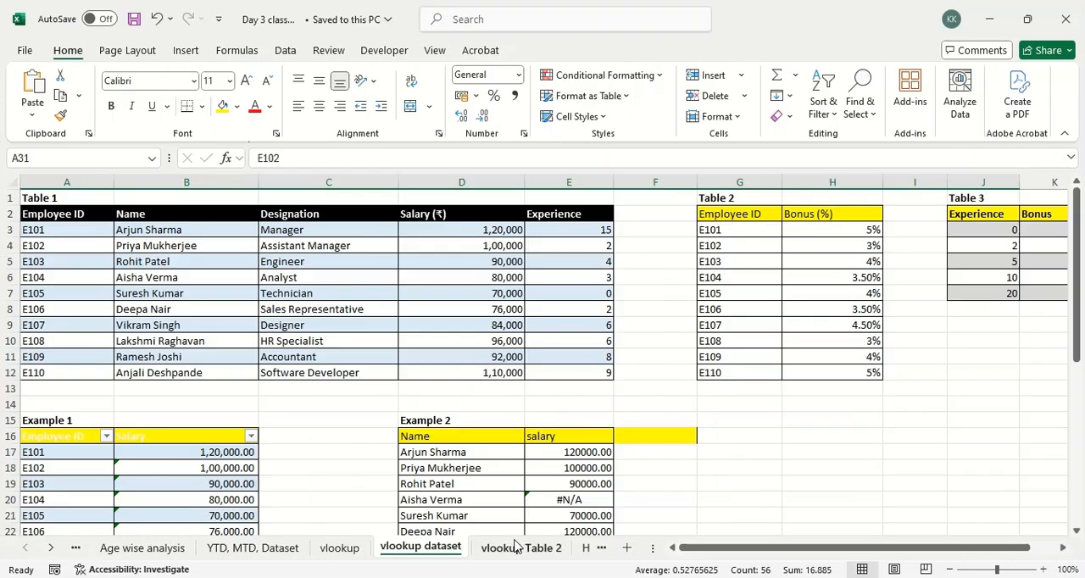
key(alt+Tab)
key(alt+Tab)
key(alt+Tab)
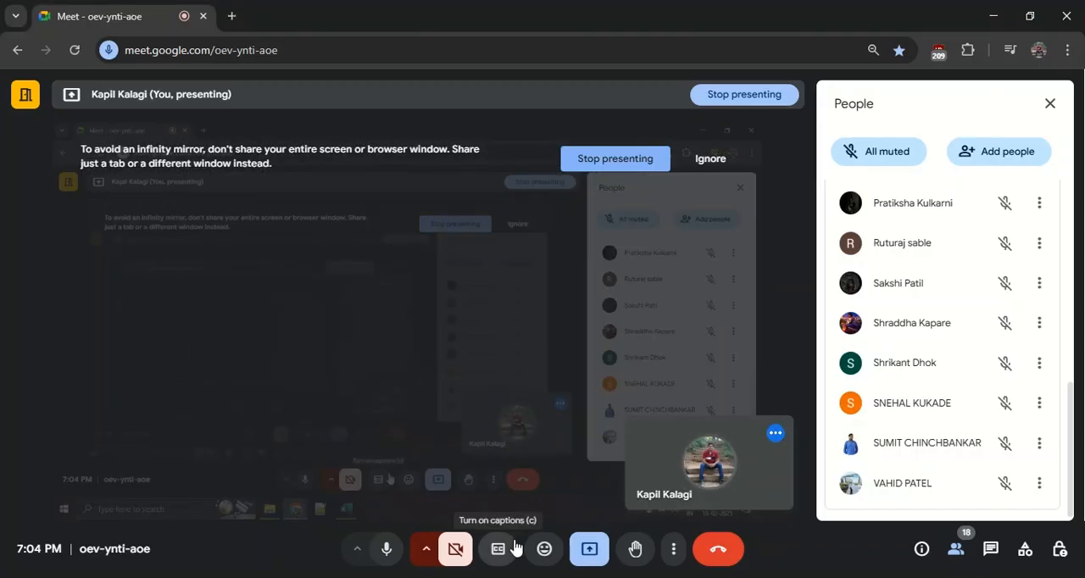
scroll(897, 467, up, 2)
scroll(897, 467, up, 5)
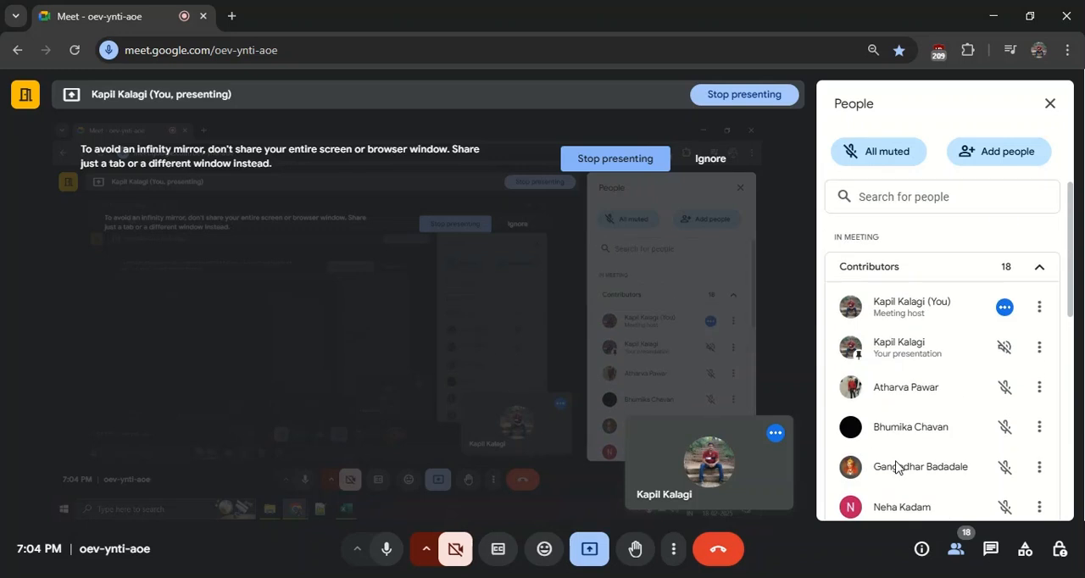
Show the meeting in full screen and look through the participant list down to its end.
click(675, 550)
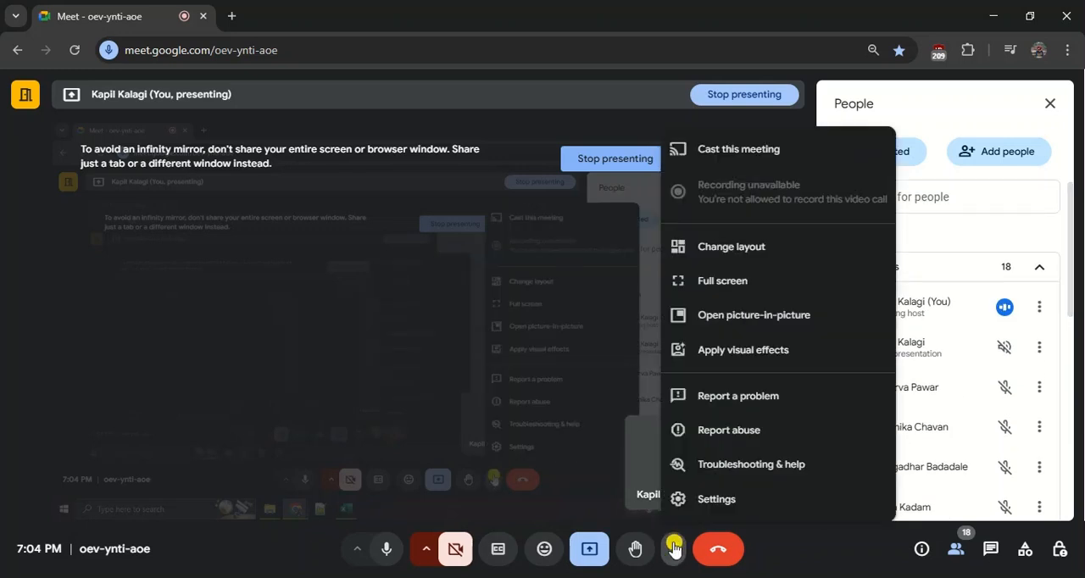
click(724, 283)
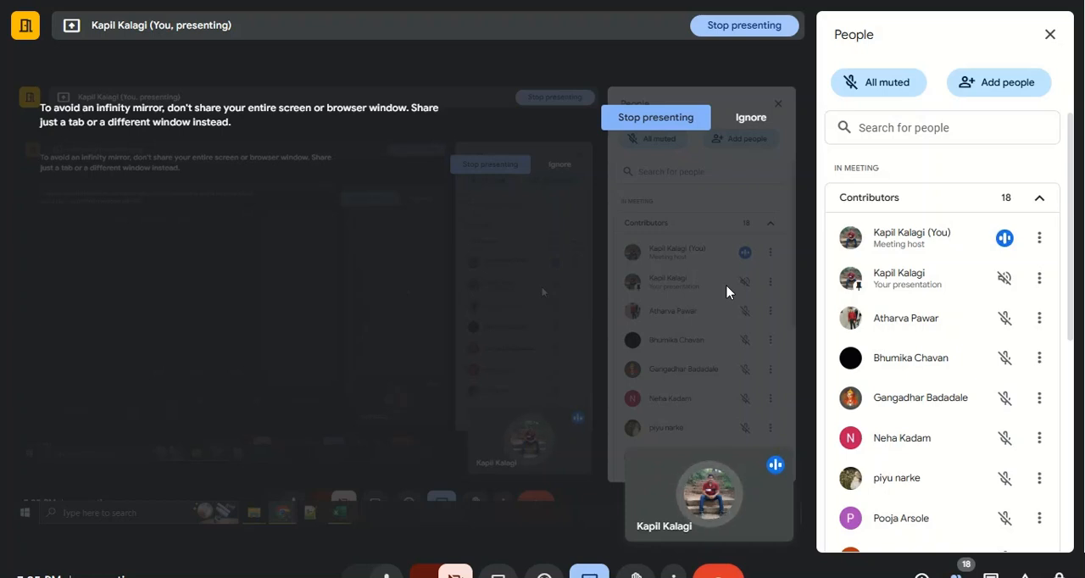
drag(1071, 322, 1083, 410)
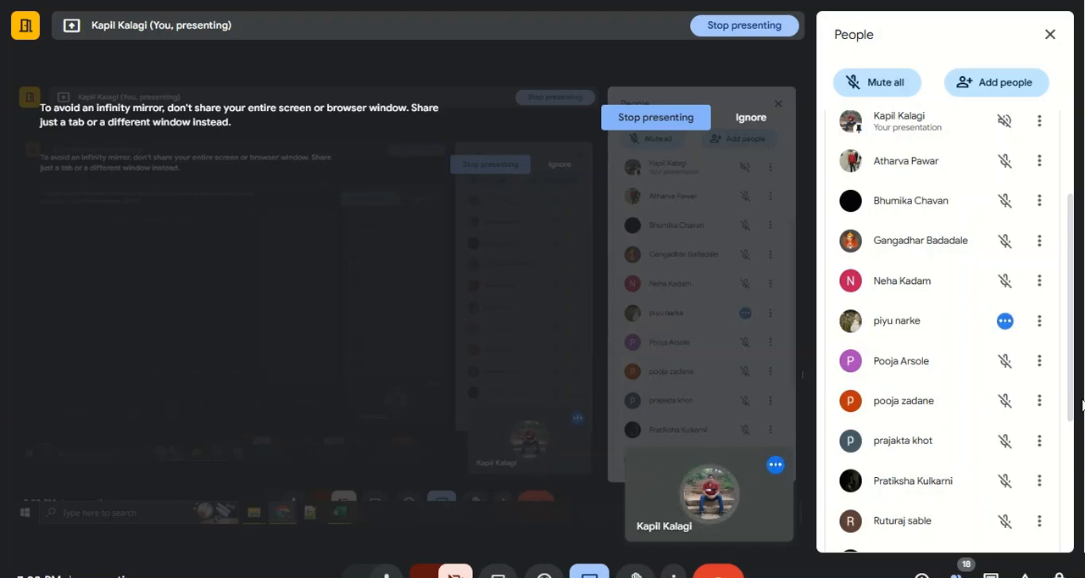
drag(1071, 399, 1070, 569)
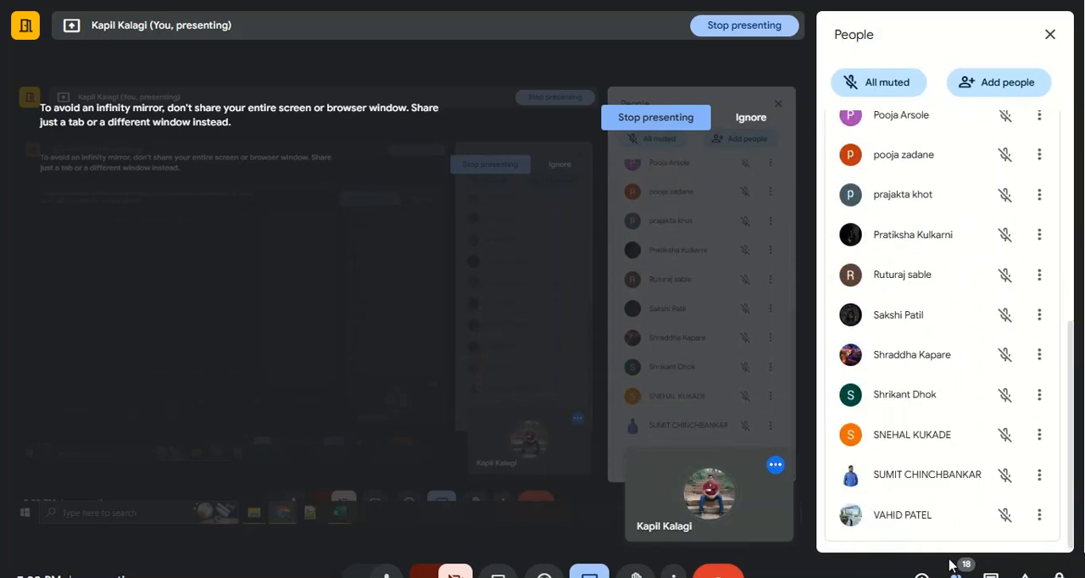
Stop presenting the screen and end the call for everyone.
click(589, 575)
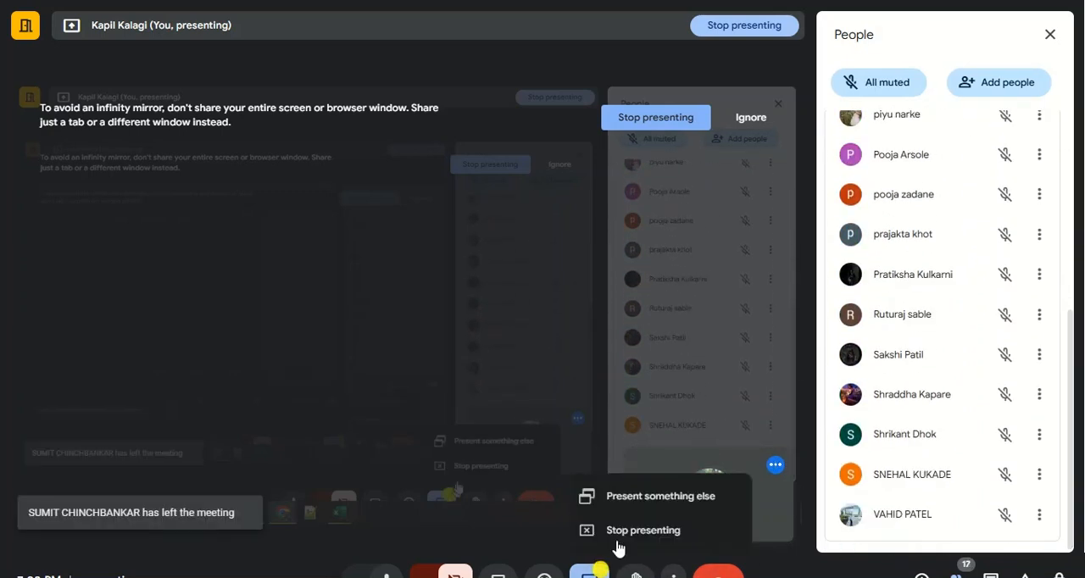
click(640, 532)
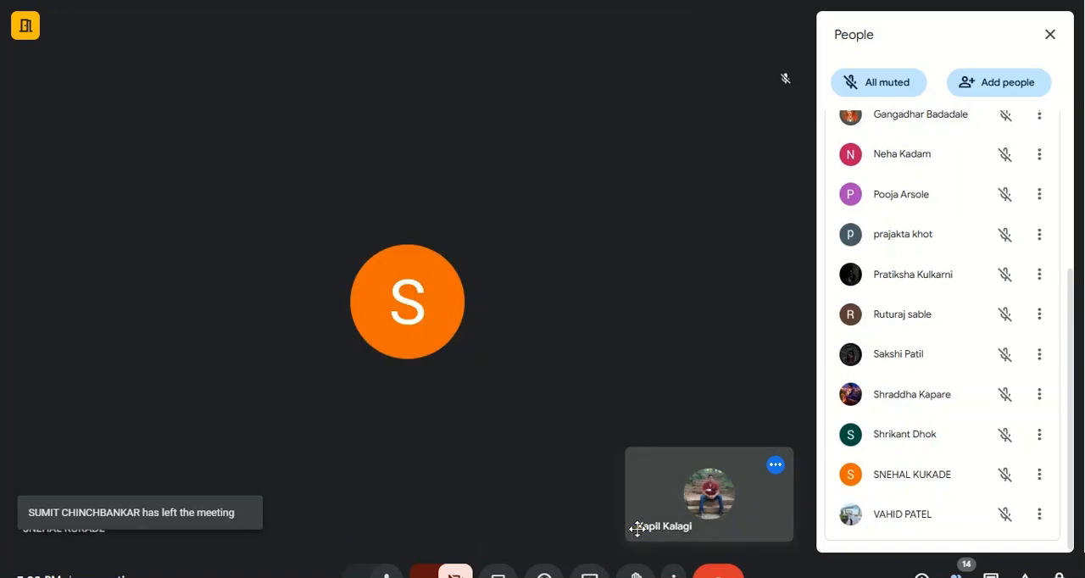
click(716, 573)
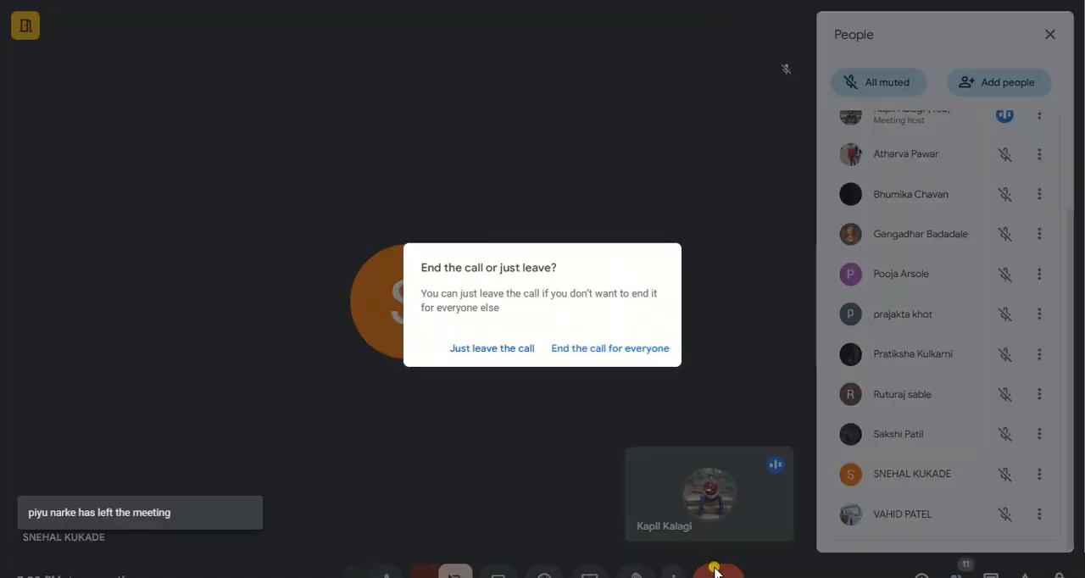
click(725, 375)
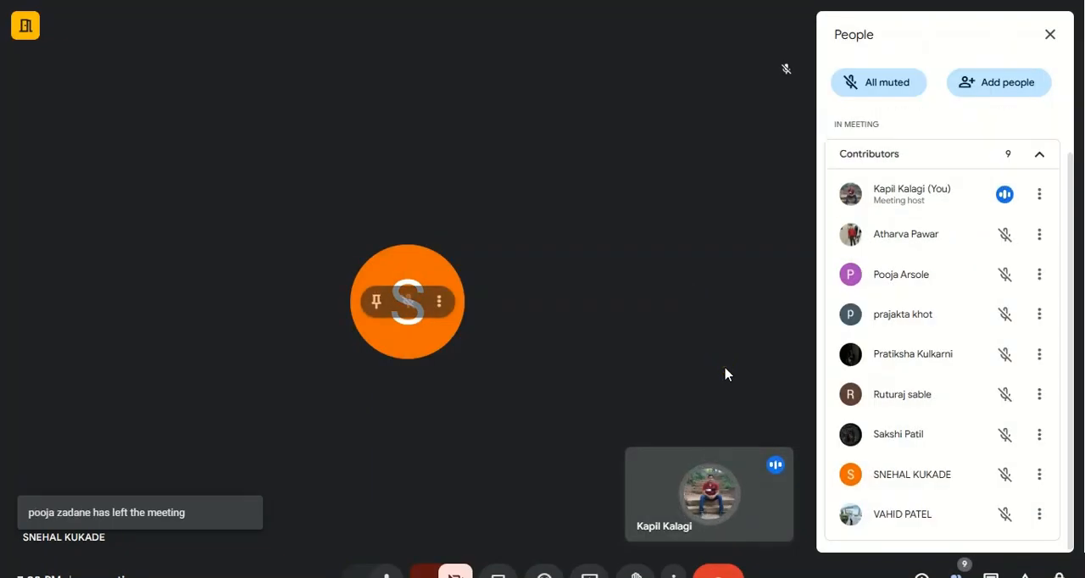
click(716, 573)
click(615, 349)
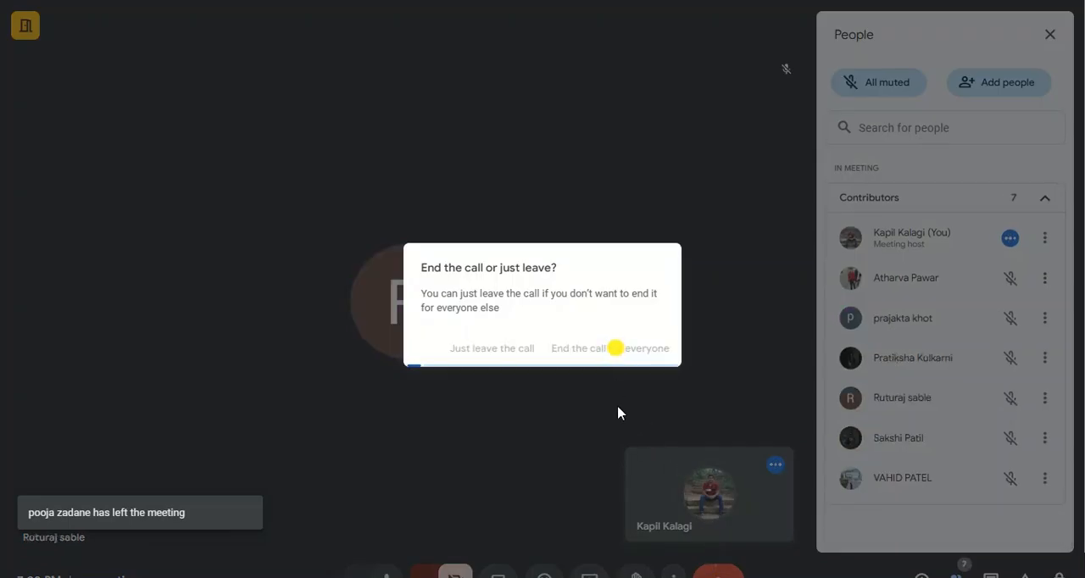